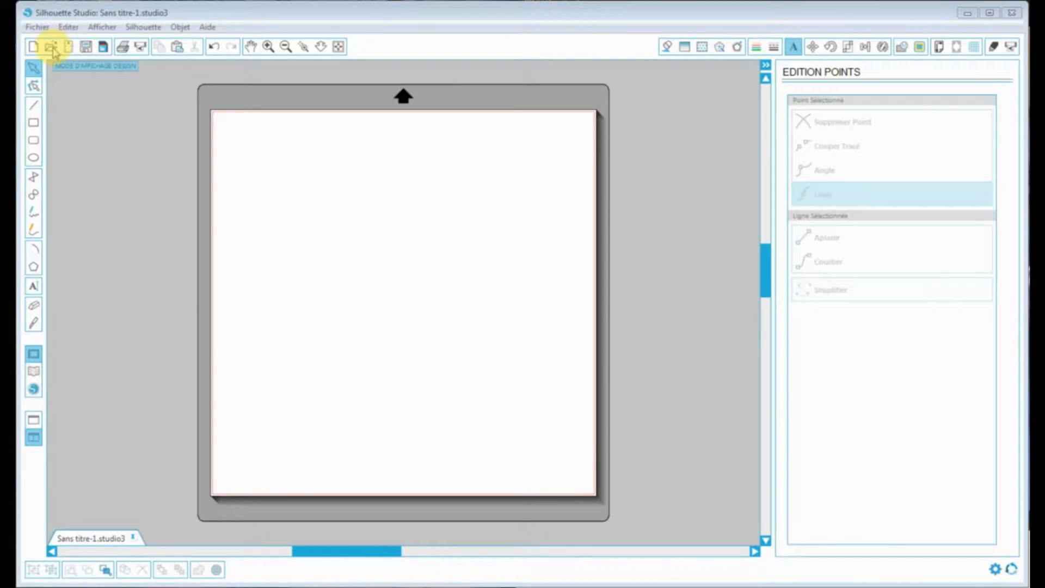
# Open the mannequin image from the live logiciel silhouette folder.
pyautogui.click(37, 27)
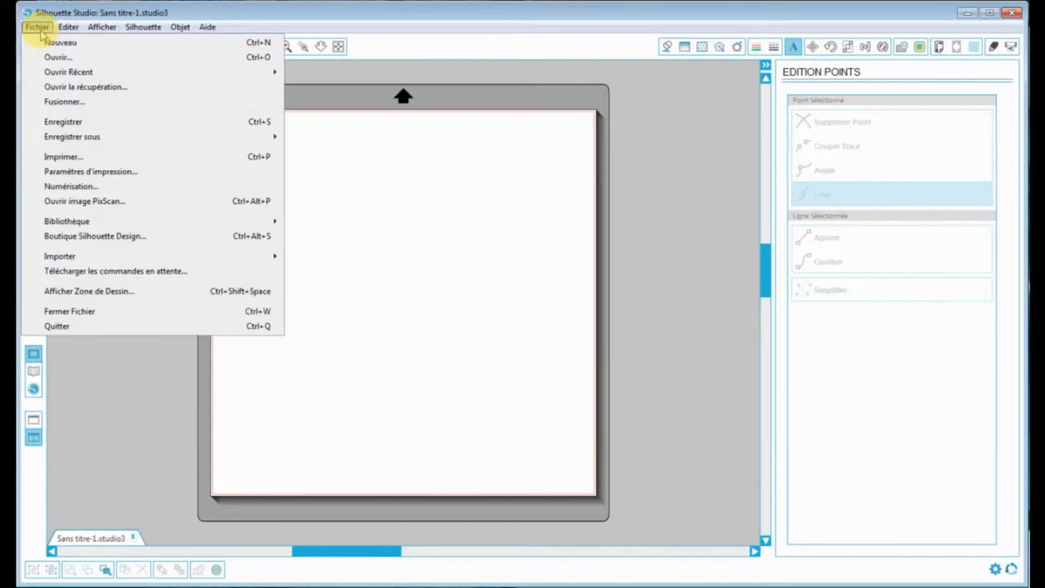
pyautogui.click(54, 56)
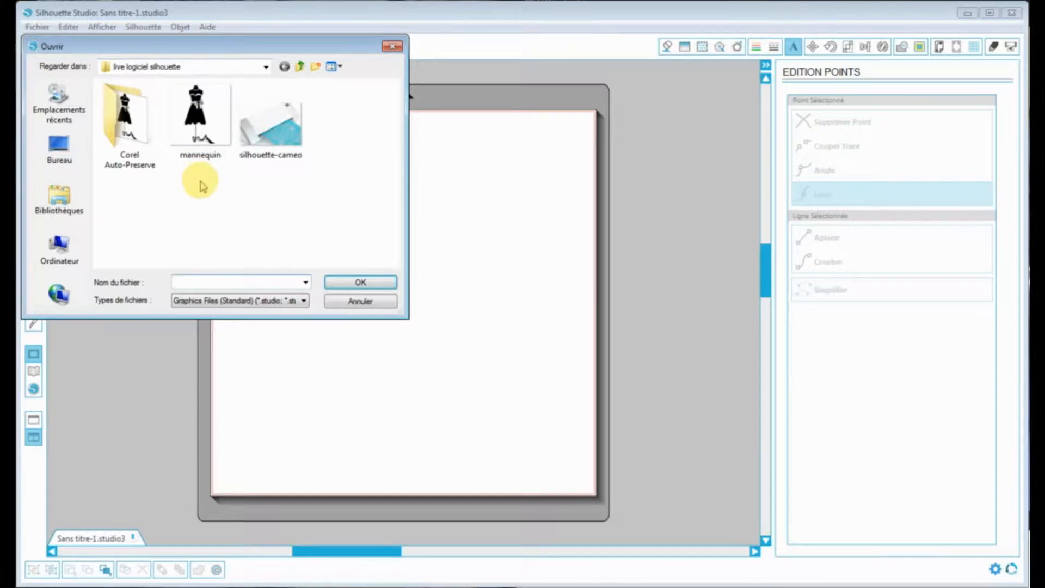
pyautogui.click(200, 120)
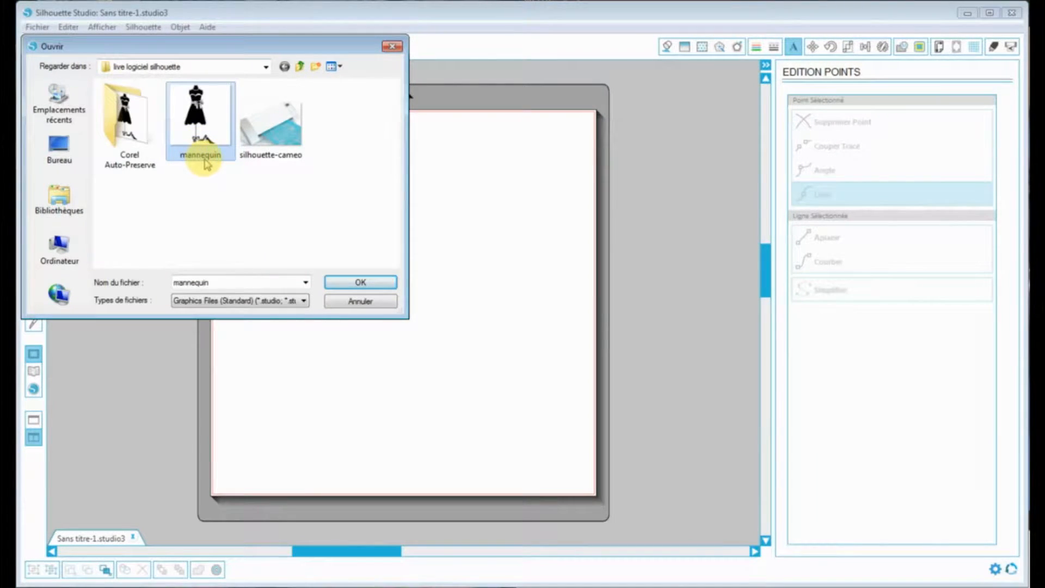
pyautogui.click(351, 287)
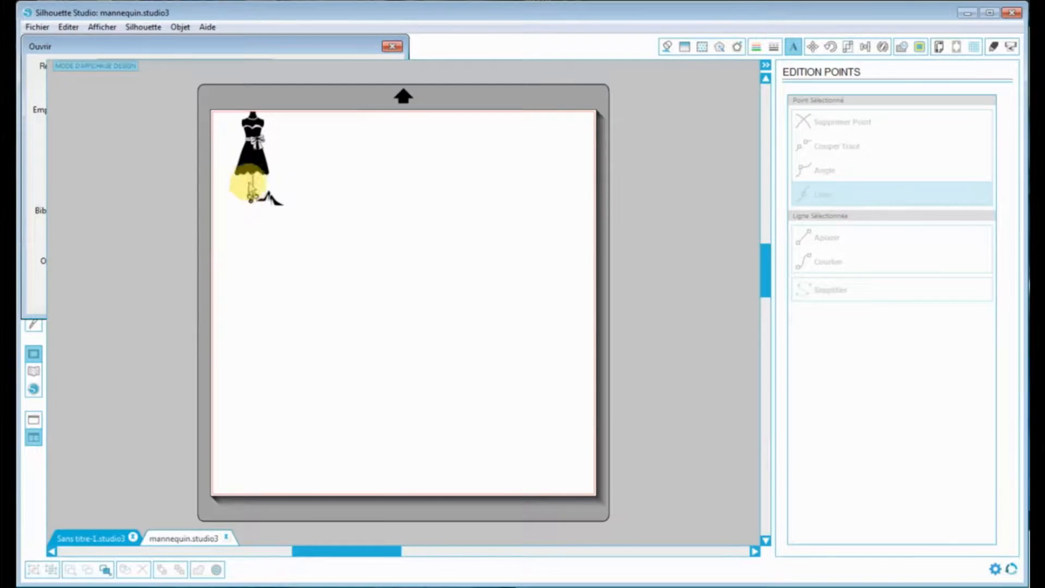
# Enlarge the mannequin image to about 303 mm square and position it over the page.
pyautogui.click(257, 169)
pyautogui.moveTo(257, 169); pyautogui.dragTo(240, 173)
pyautogui.moveTo(295, 217); pyautogui.dragTo(585, 496)
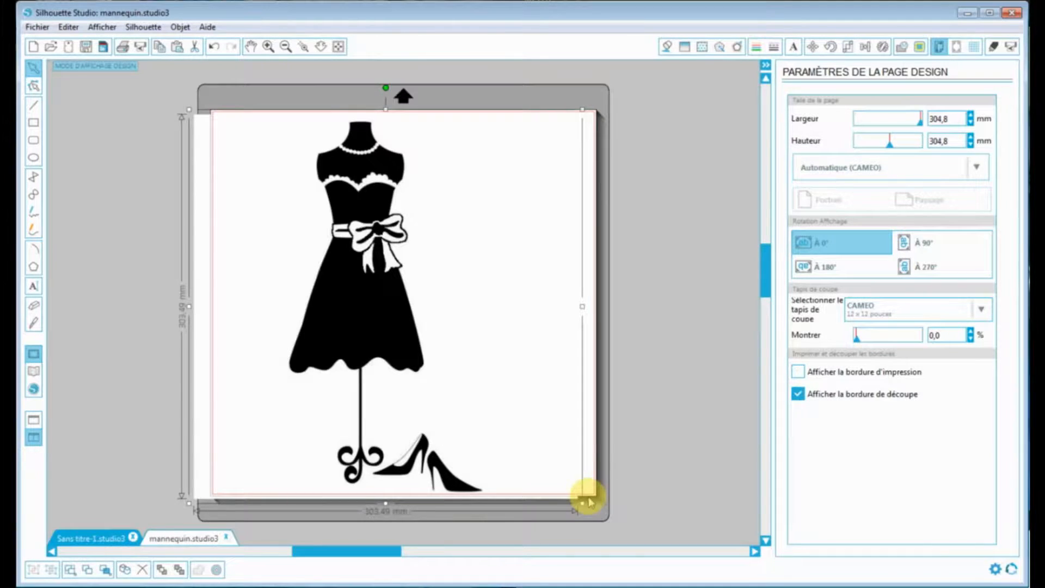
pyautogui.moveTo(417, 354); pyautogui.dragTo(415, 356)
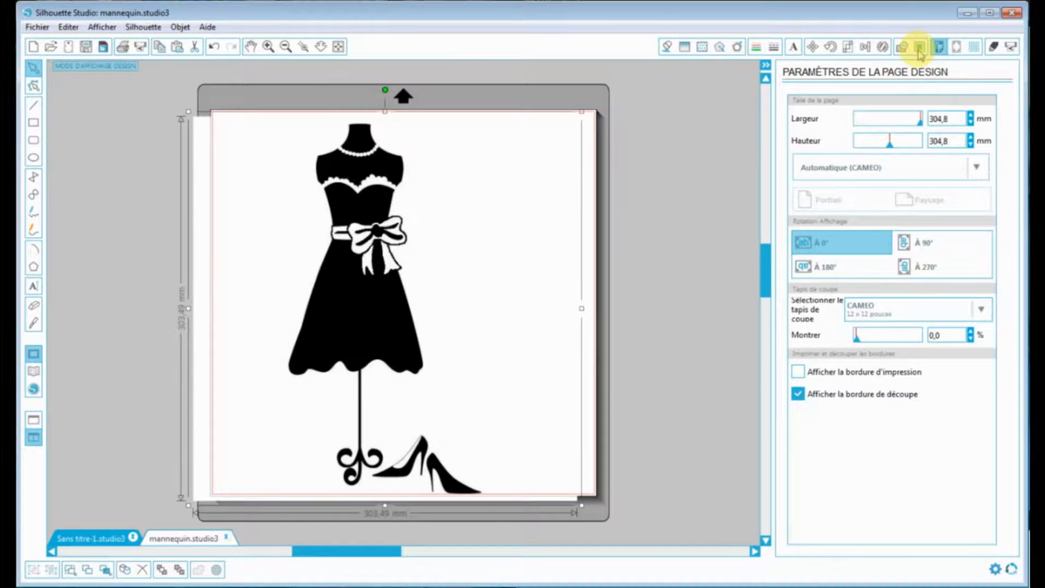
pyautogui.moveTo(390, 305); pyautogui.dragTo(390, 303)
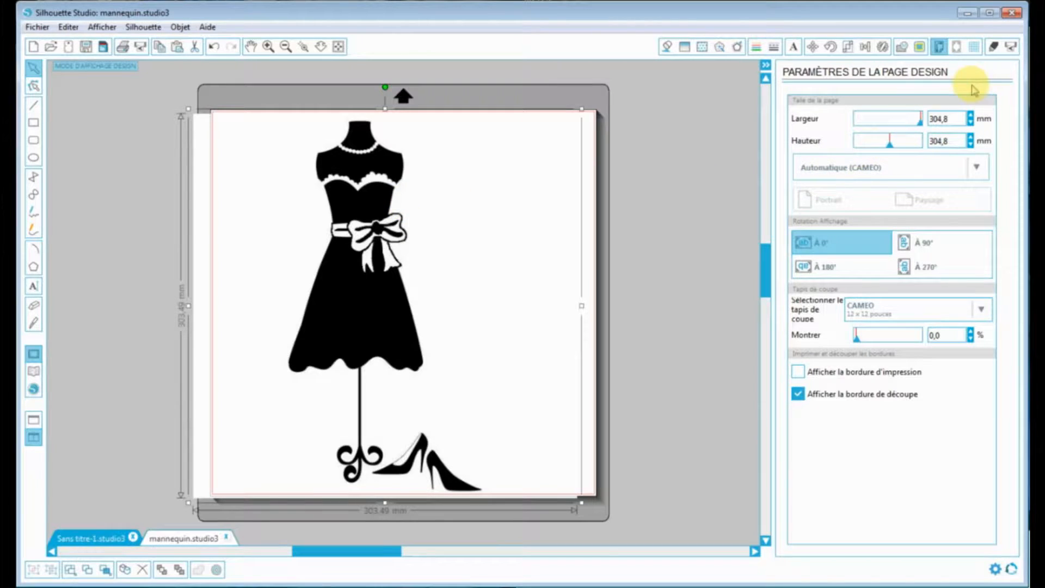
# Examine the skirt and bow edges of the mannequin image up close, and return to the full page.
pyautogui.click(268, 46)
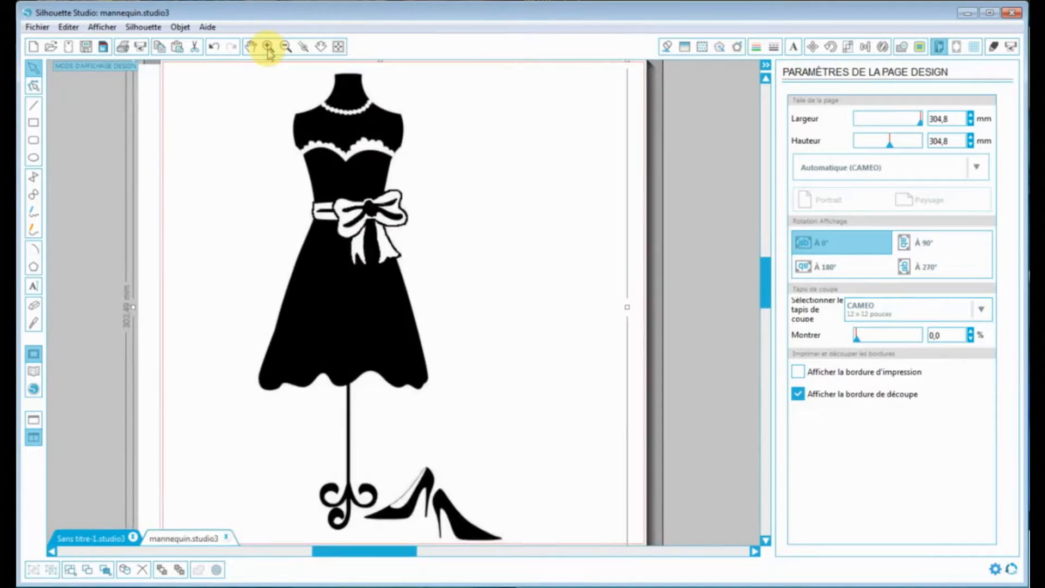
pyautogui.click(268, 46)
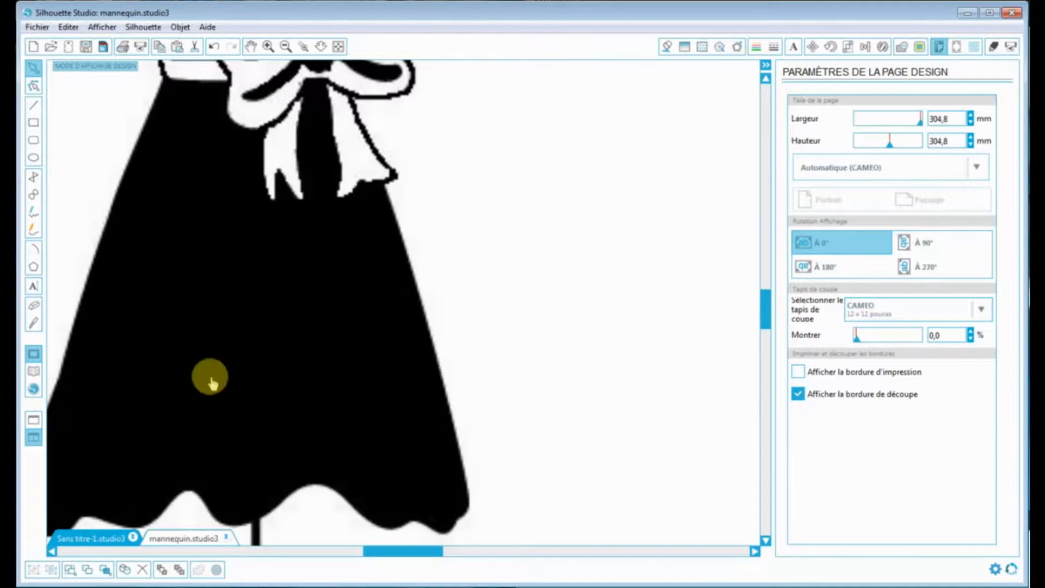
pyautogui.moveTo(768, 315)
pyautogui.mouseDown()
pyautogui.moveTo(768, 256)
pyautogui.moveTo(775, 378)
pyautogui.moveTo(765, 313)
pyautogui.mouseUp()
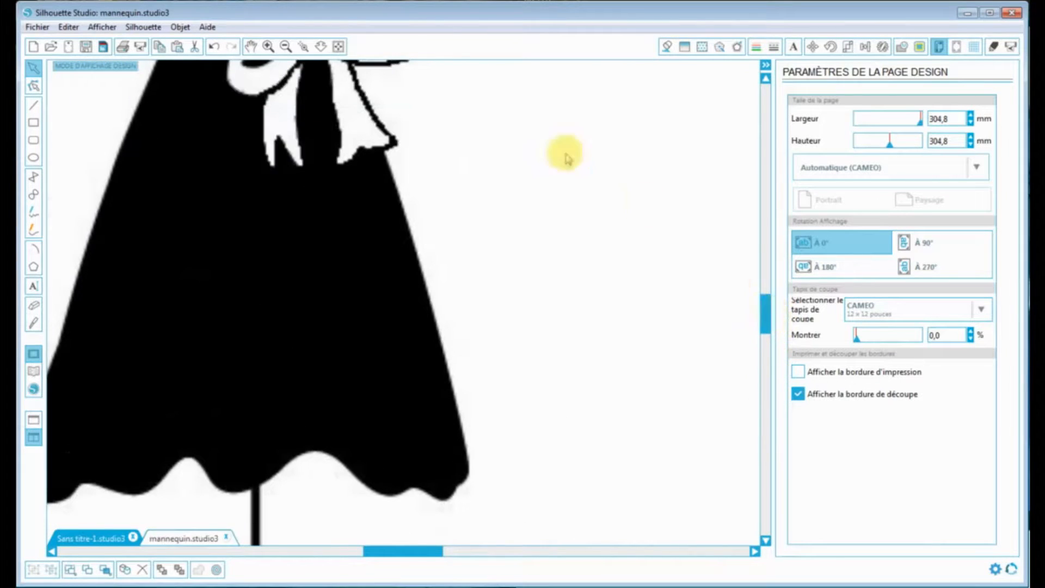
pyautogui.click(286, 46)
pyautogui.click(288, 46)
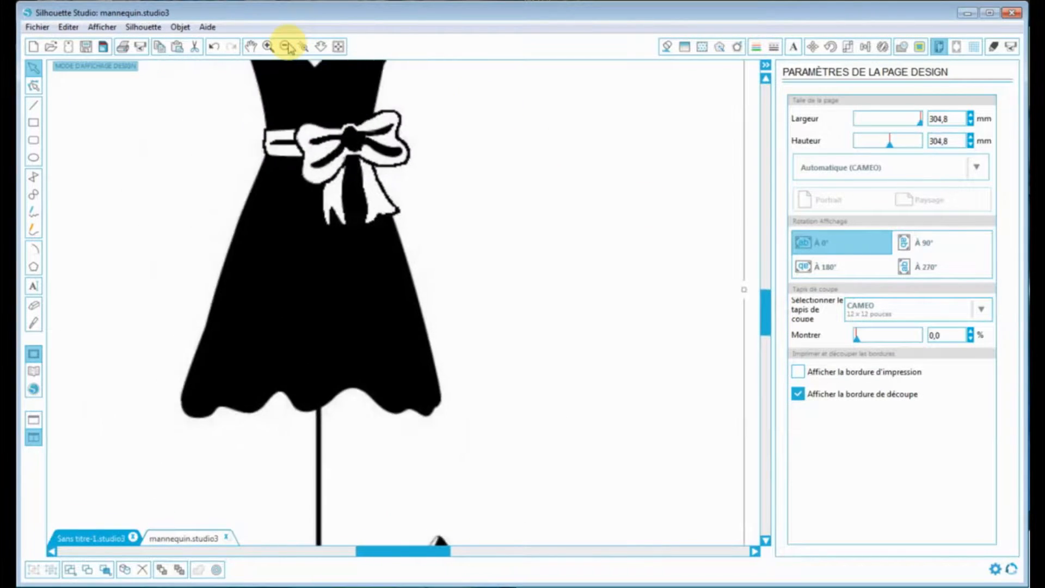
pyautogui.click(288, 46)
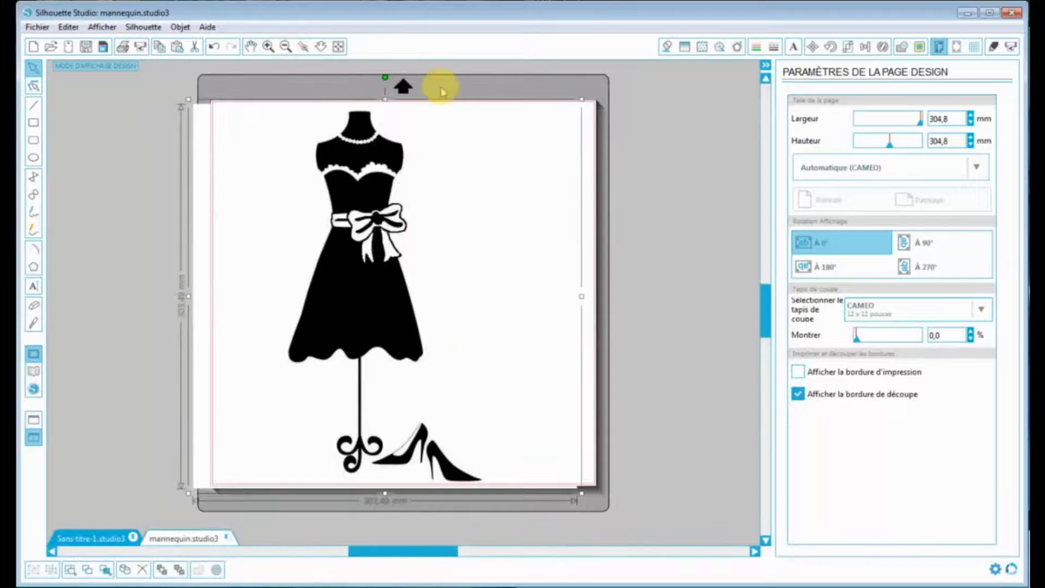
pyautogui.click(339, 46)
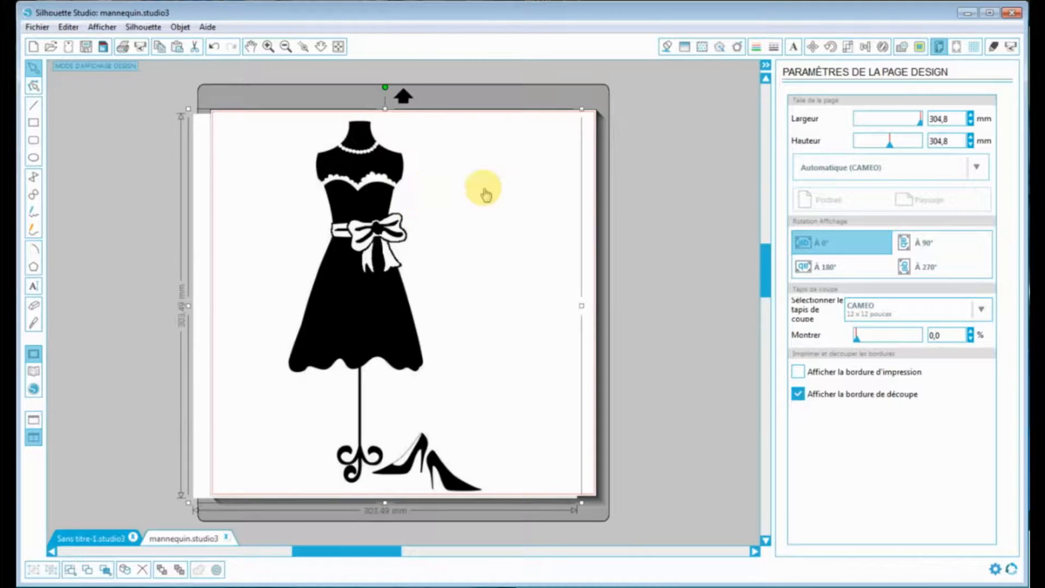
# Define a vectorization zone about 181 mm wide and 301 mm high around the whole mannequin and both shoes.
pyautogui.click(920, 49)
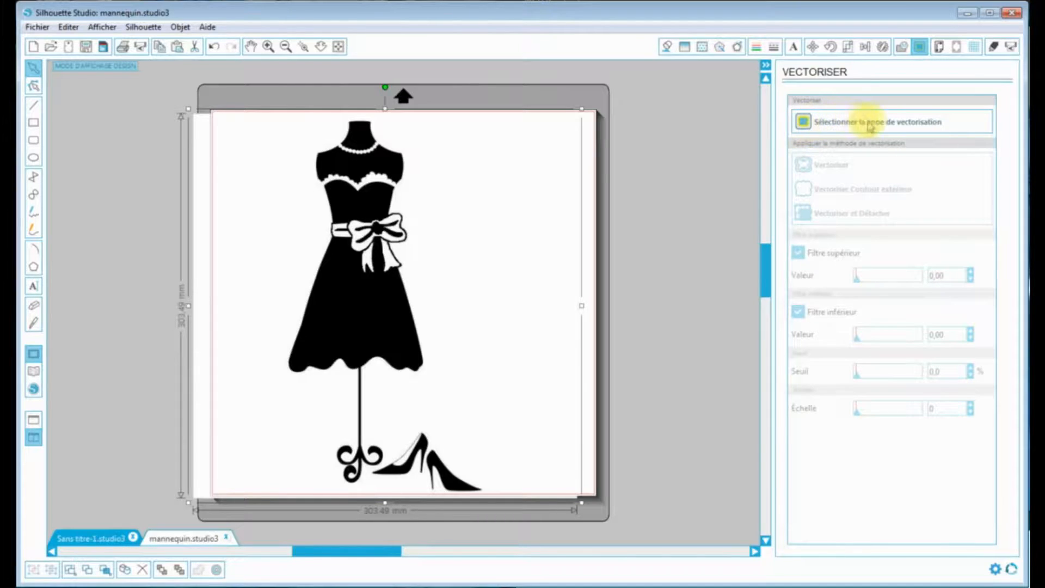
pyautogui.click(937, 127)
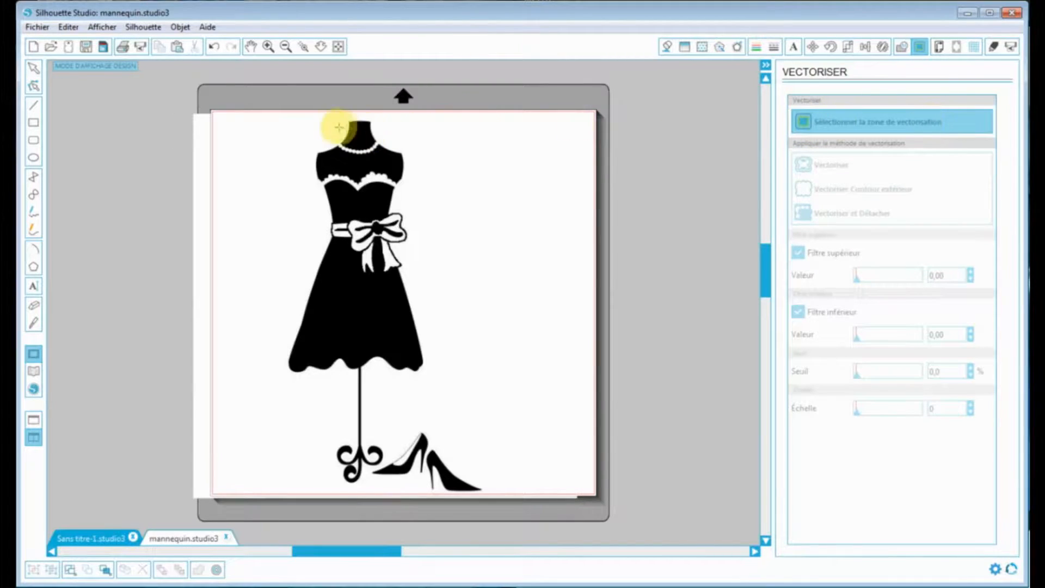
pyautogui.moveTo(268, 118)
pyautogui.mouseDown()
pyautogui.moveTo(401, 205)
pyautogui.moveTo(488, 397)
pyautogui.moveTo(503, 497)
pyautogui.moveTo(427, 492)
pyautogui.moveTo(490, 483)
pyautogui.moveTo(431, 474)
pyautogui.moveTo(429, 487)
pyautogui.mouseUp()
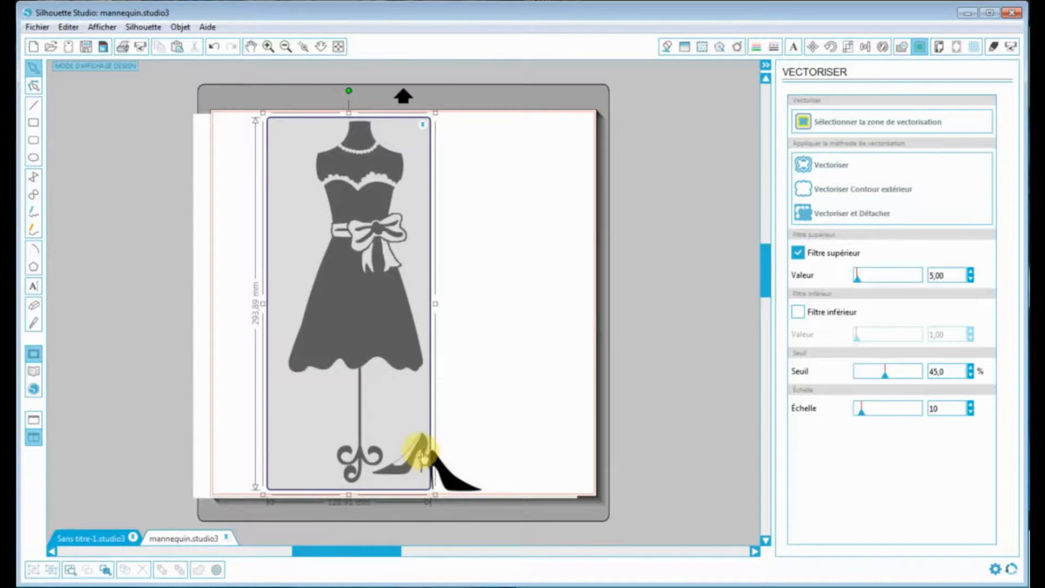
pyautogui.moveTo(435, 496)
pyautogui.mouseDown()
pyautogui.moveTo(463, 485)
pyautogui.moveTo(474, 499)
pyautogui.moveTo(457, 482)
pyautogui.mouseUp()
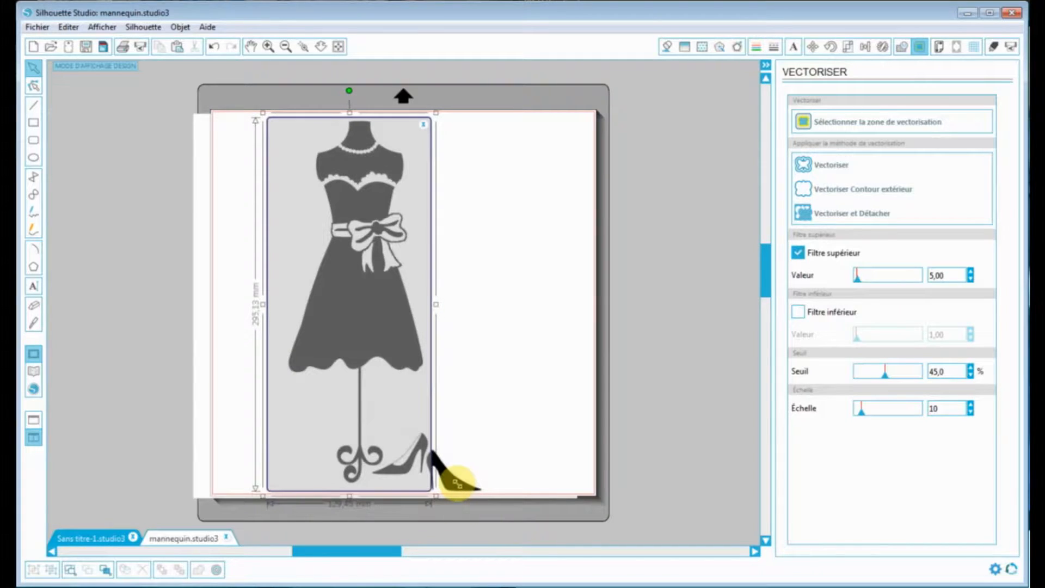
pyautogui.moveTo(438, 304); pyautogui.dragTo(501, 306)
pyautogui.moveTo(382, 493); pyautogui.dragTo(384, 501)
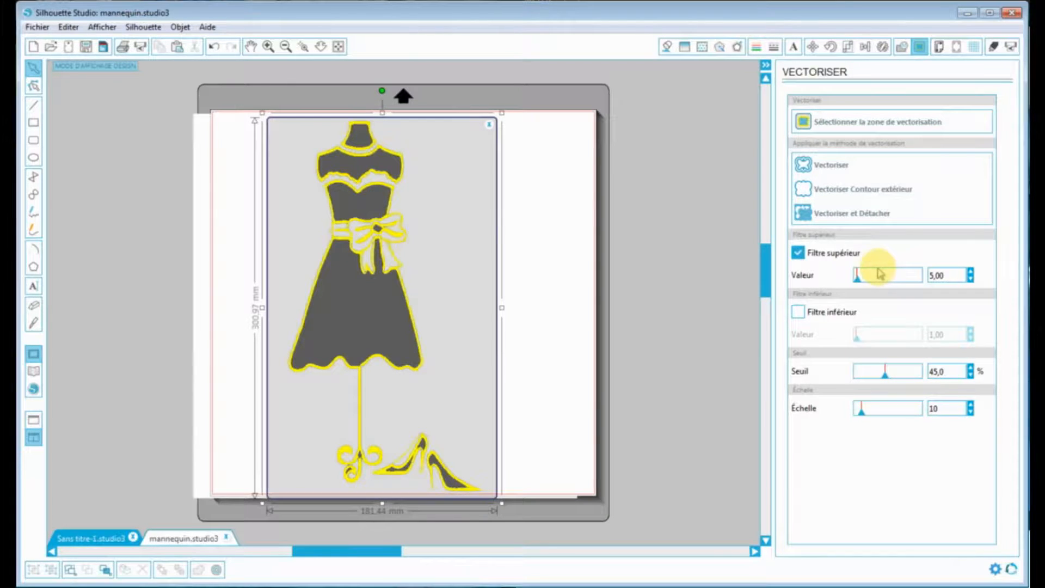
# Try Filtre supérieur values of 299 and 37, and compare the preview with Filtre inférieur at 1 alone and combined.
pyautogui.moveTo(858, 283); pyautogui.dragTo(933, 287)
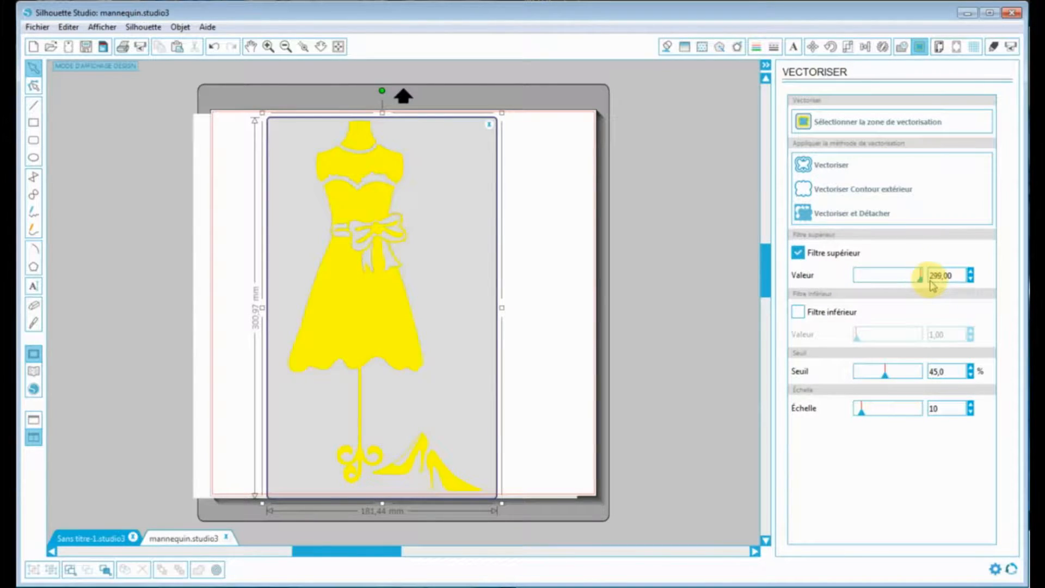
pyautogui.moveTo(931, 284); pyautogui.dragTo(864, 282)
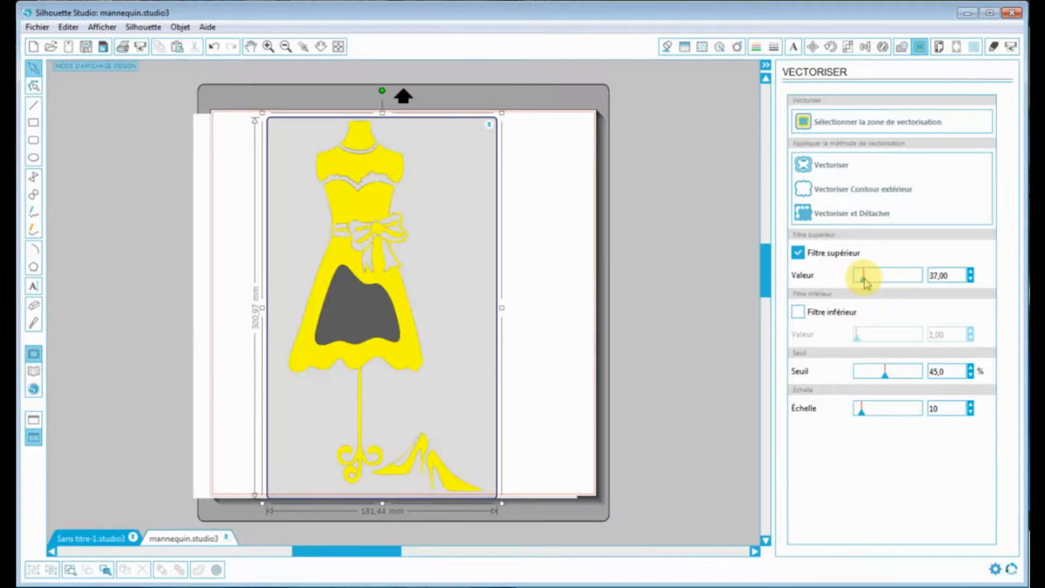
pyautogui.click(799, 255)
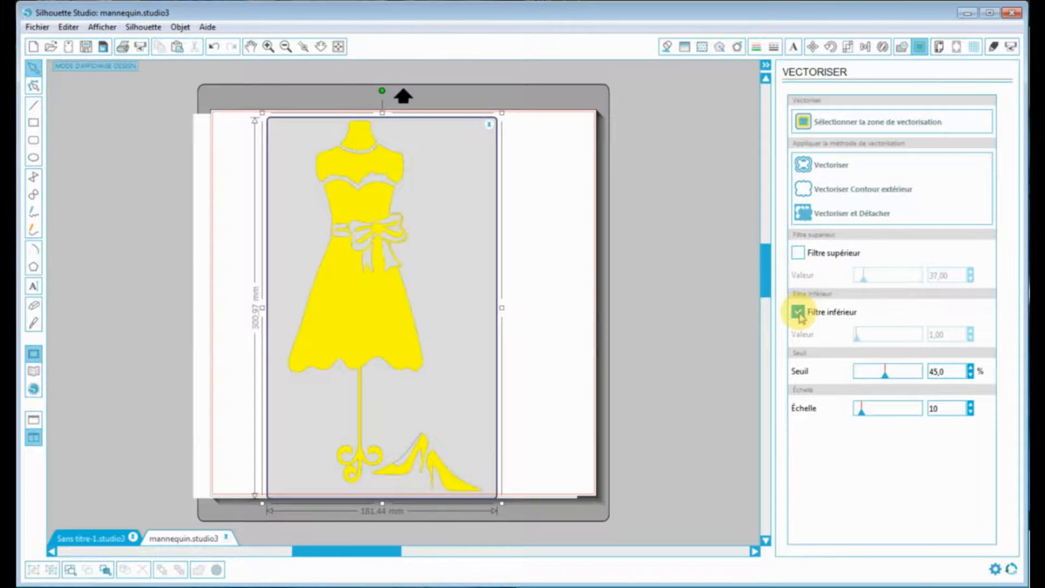
pyautogui.moveTo(858, 346)
pyautogui.mouseDown()
pyautogui.moveTo(878, 347)
pyautogui.moveTo(853, 344)
pyautogui.mouseUp()
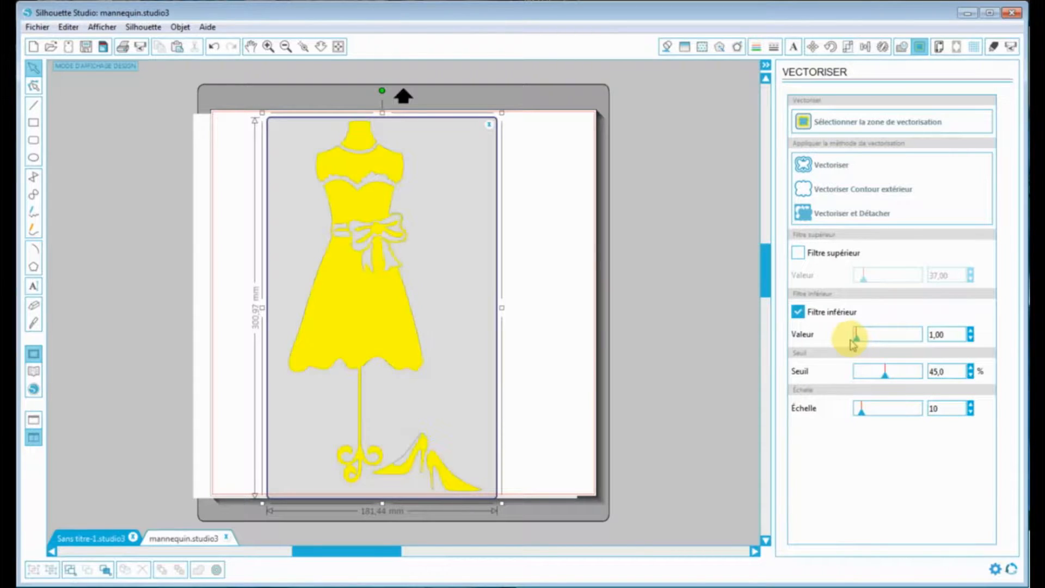
pyautogui.click(798, 253)
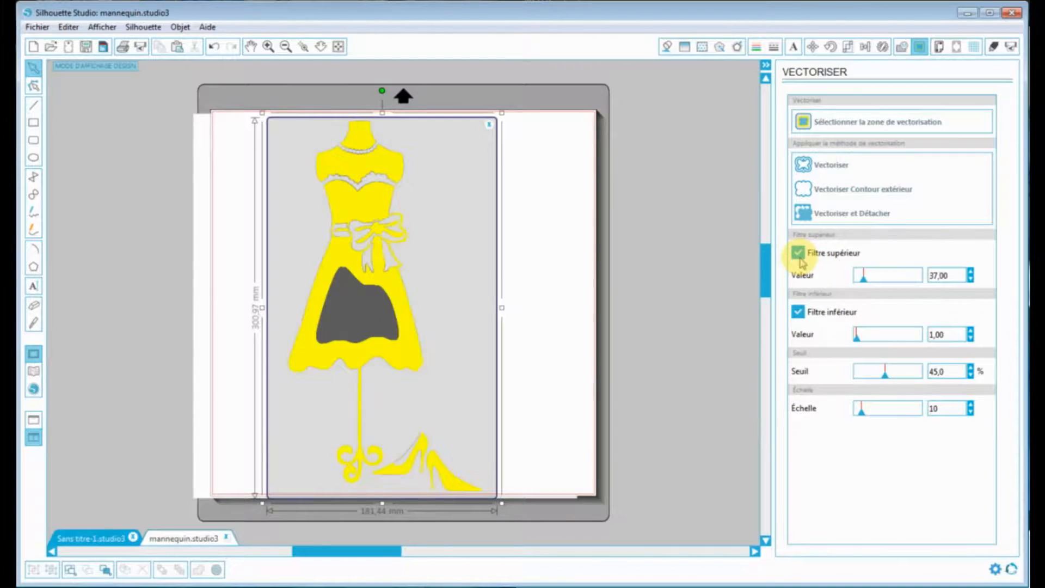
pyautogui.click(799, 313)
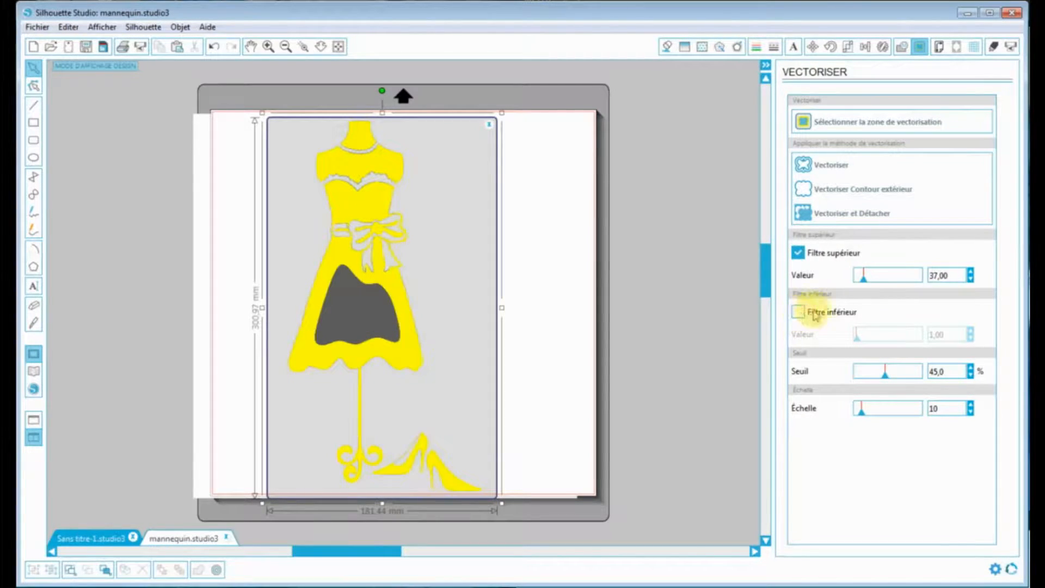
# Set the Filtre supérieur value to 98 and the Seuil to 43.9 %.
pyautogui.moveTo(863, 282); pyautogui.dragTo(871, 284)
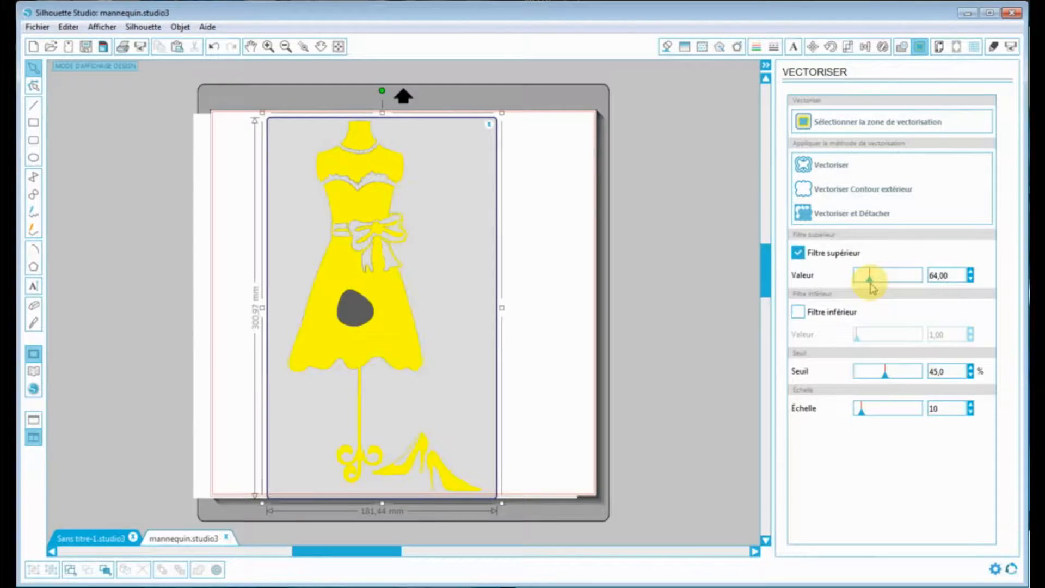
pyautogui.moveTo(871, 284); pyautogui.dragTo(877, 285)
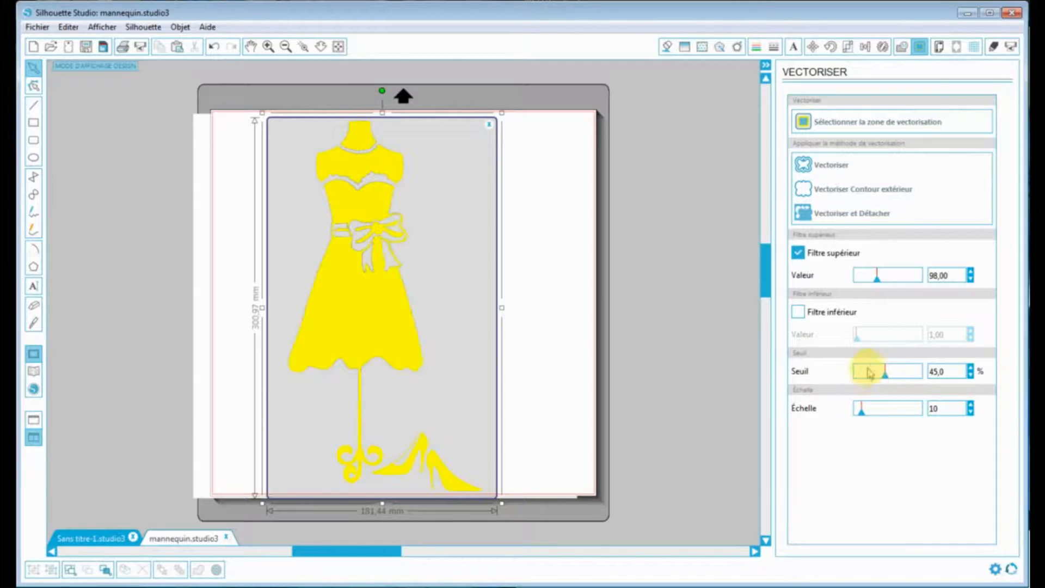
pyautogui.moveTo(888, 380); pyautogui.dragTo(901, 379)
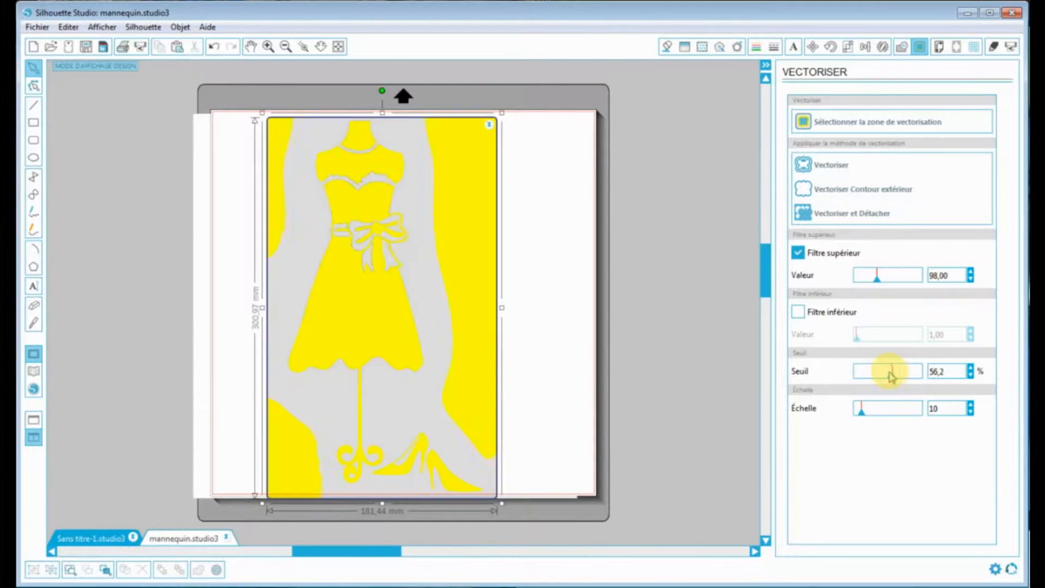
pyautogui.moveTo(890, 376)
pyautogui.mouseDown()
pyautogui.moveTo(877, 373)
pyautogui.moveTo(947, 384)
pyautogui.moveTo(915, 374)
pyautogui.moveTo(888, 381)
pyautogui.mouseUp()
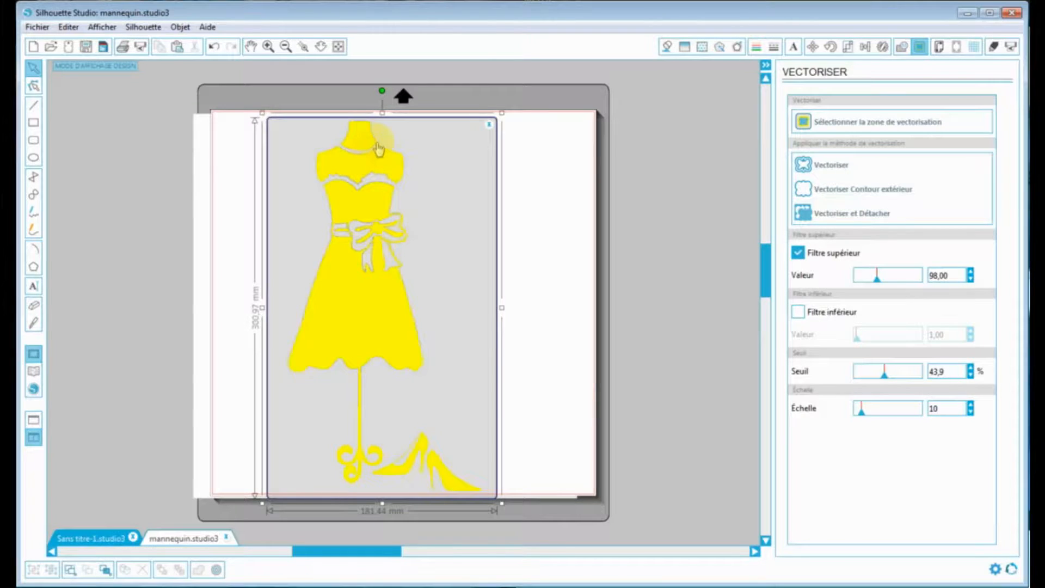
# Test low Seuil values against the necklace and neckline detail, and set the Seuil to 31.5 %.
pyautogui.click(266, 48)
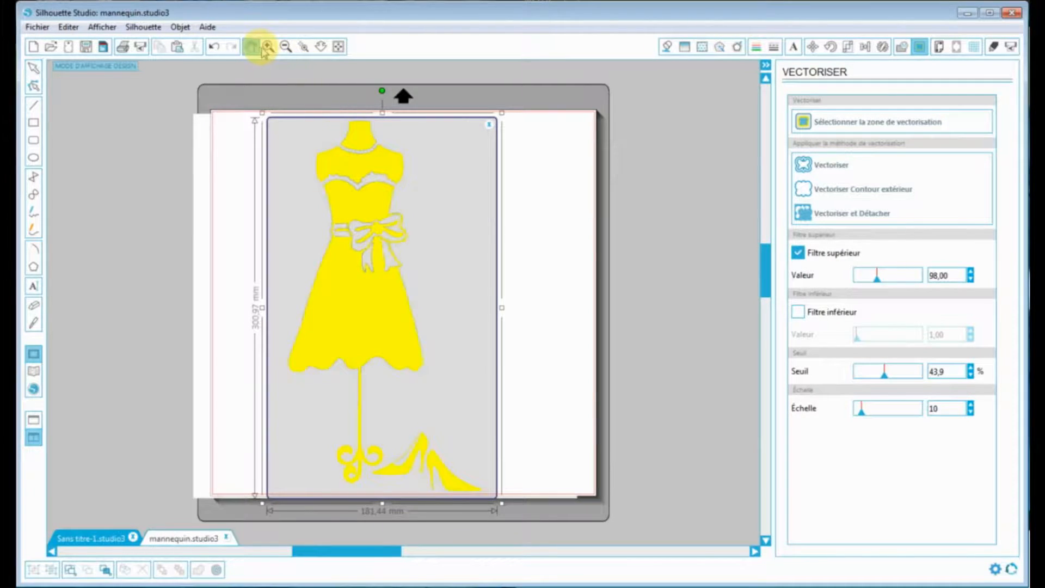
pyautogui.click(269, 48)
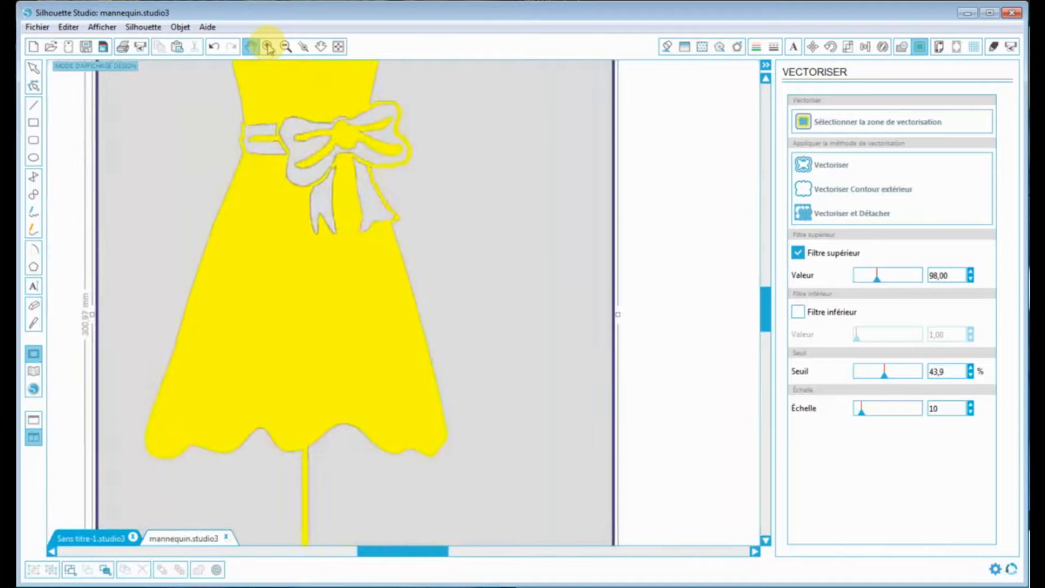
pyautogui.moveTo(769, 311); pyautogui.dragTo(763, 254)
pyautogui.click(268, 48)
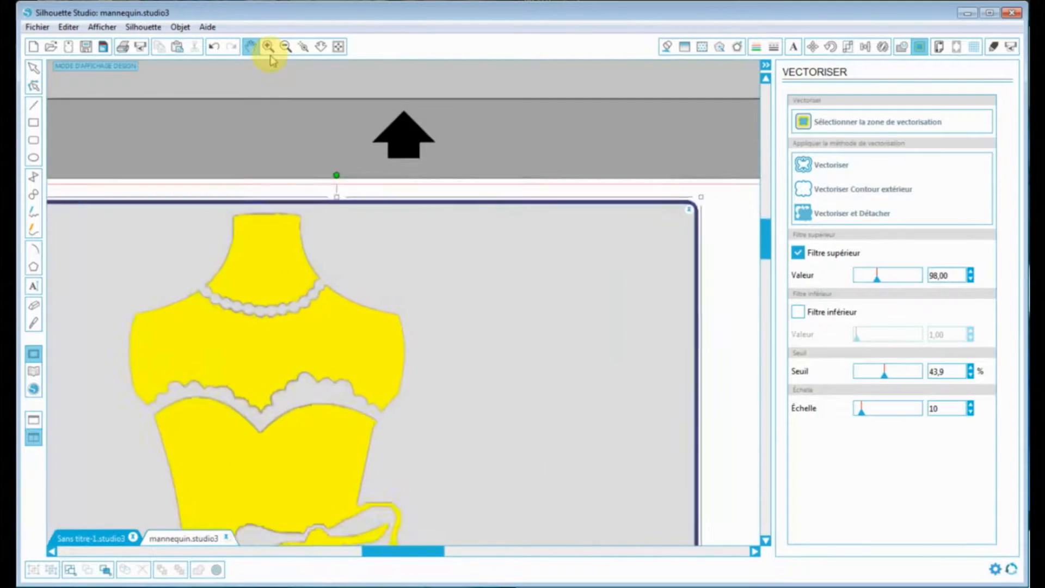
pyautogui.moveTo(408, 550); pyautogui.dragTo(381, 559)
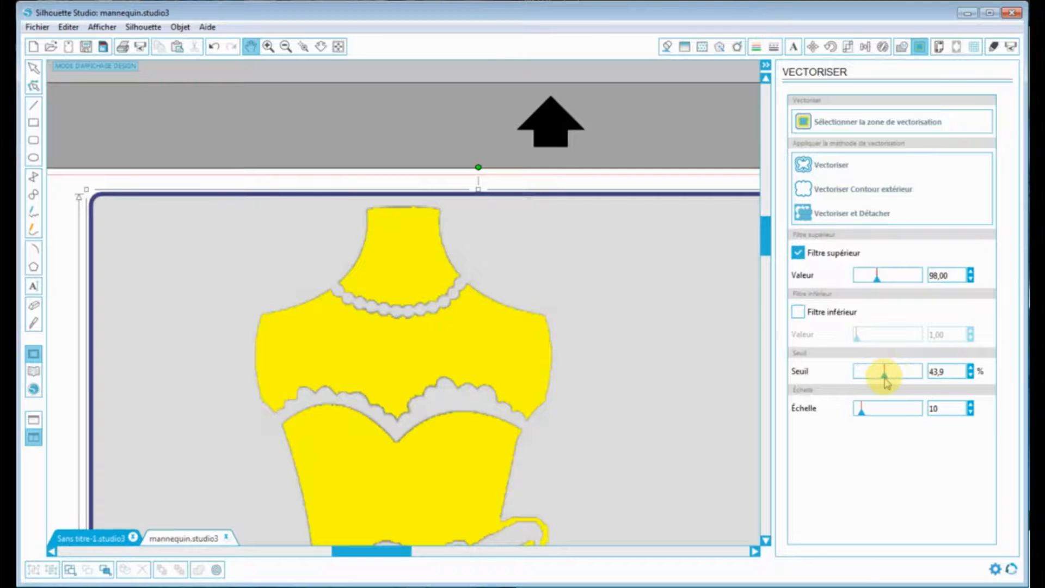
pyautogui.moveTo(885, 379); pyautogui.dragTo(862, 383)
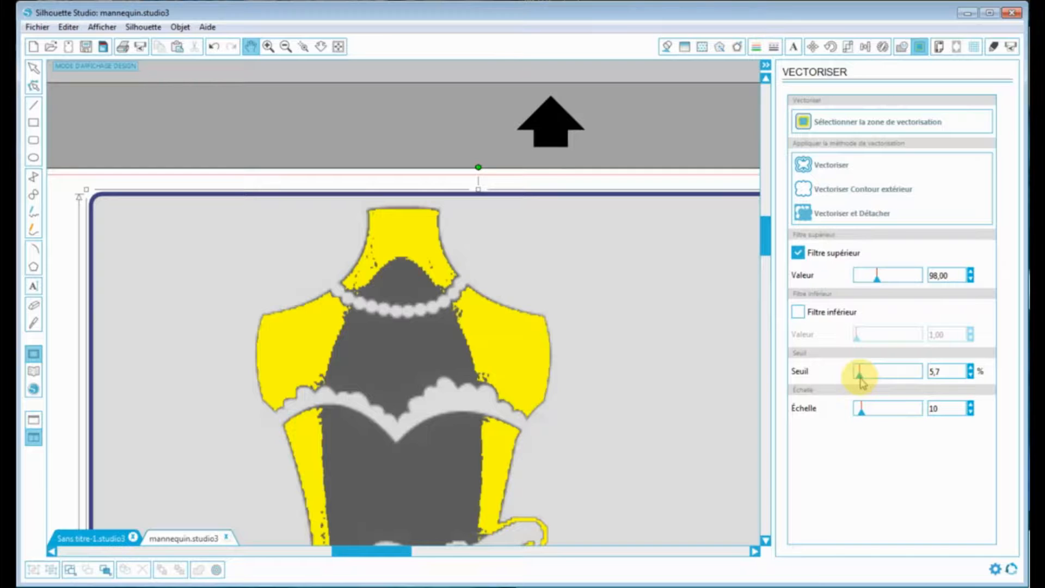
pyautogui.moveTo(862, 383); pyautogui.dragTo(875, 380)
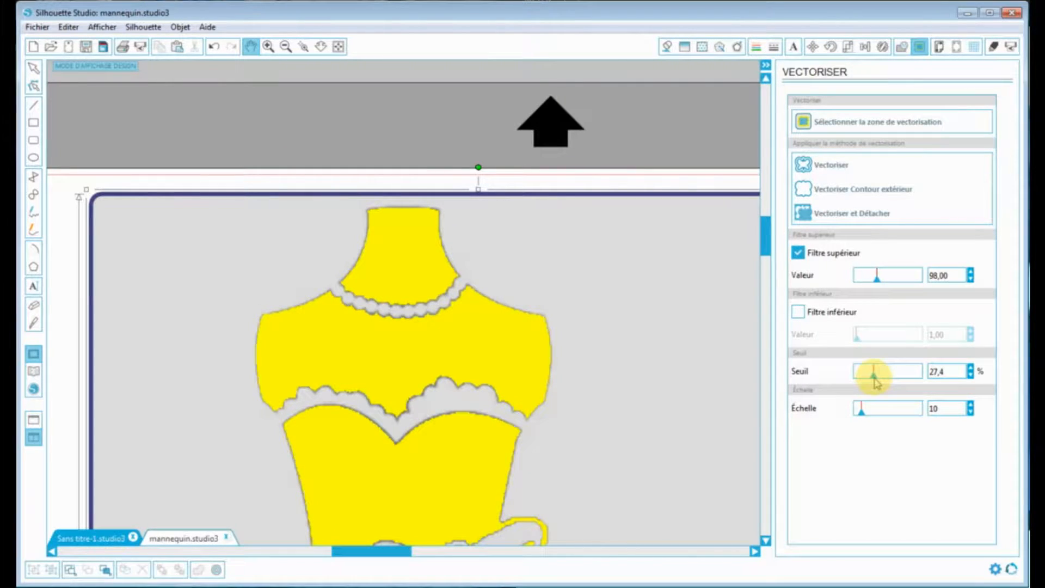
pyautogui.moveTo(878, 383); pyautogui.dragTo(879, 383)
pyautogui.click(338, 47)
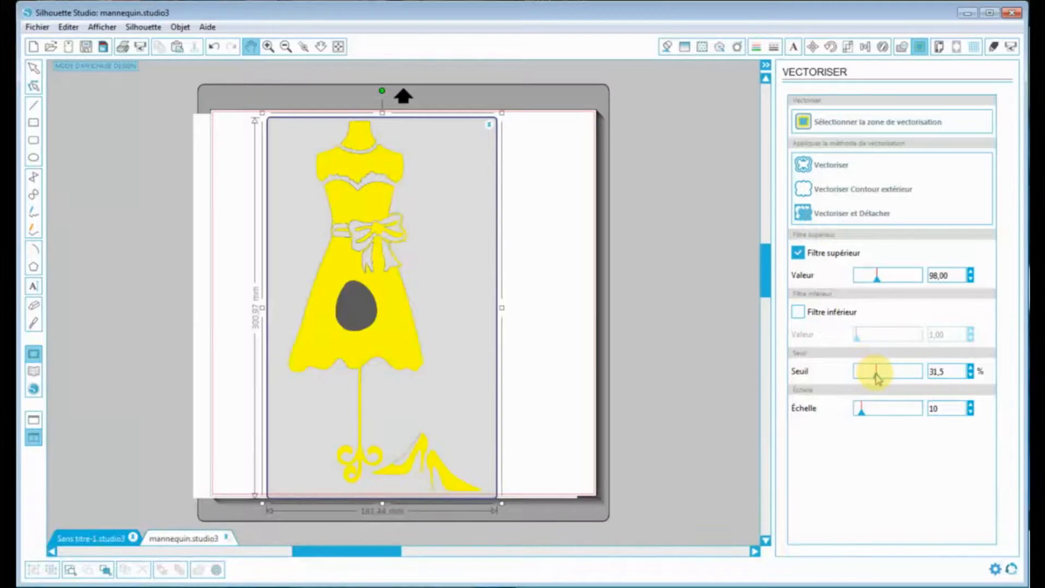
# Set the Seuil to 38.7 % and check the preview around the bow, neckline, necklace and skirt.
pyautogui.moveTo(876, 375); pyautogui.dragTo(884, 381)
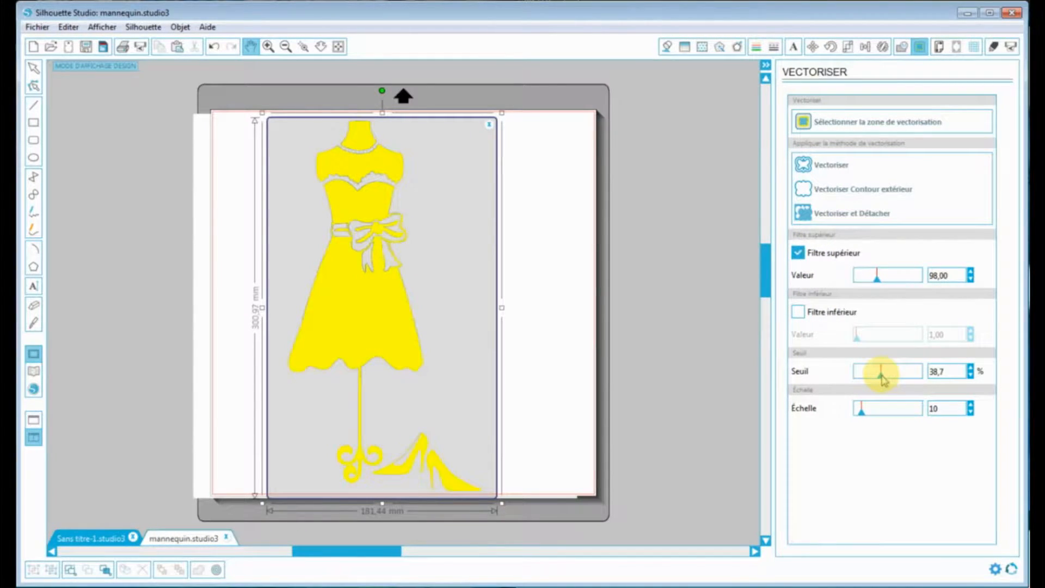
pyautogui.click(268, 46)
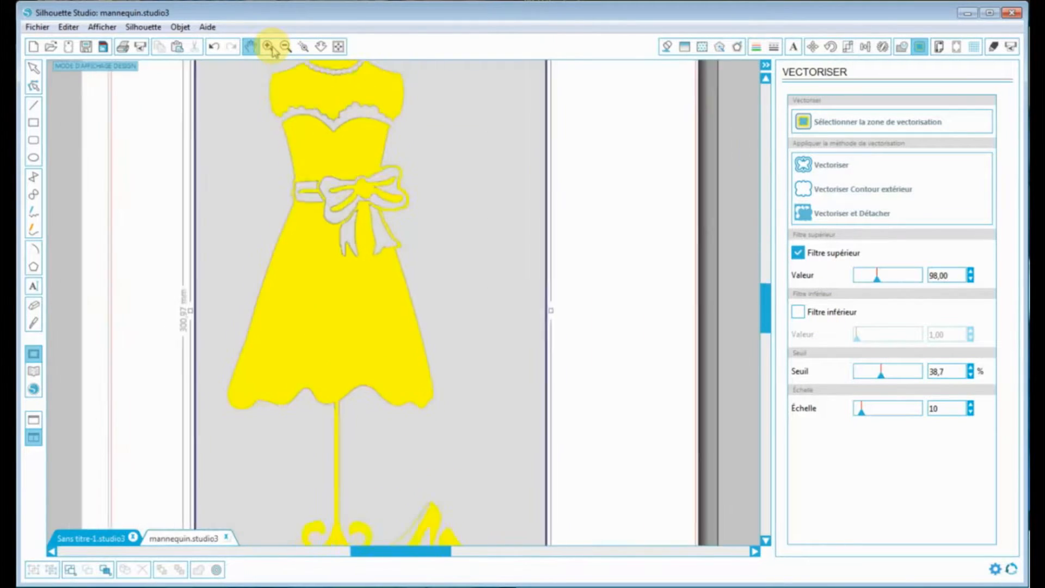
pyautogui.click(271, 47)
pyautogui.click(272, 47)
pyautogui.scroll(3, 320, 222)
pyautogui.scroll(2, 326, 242)
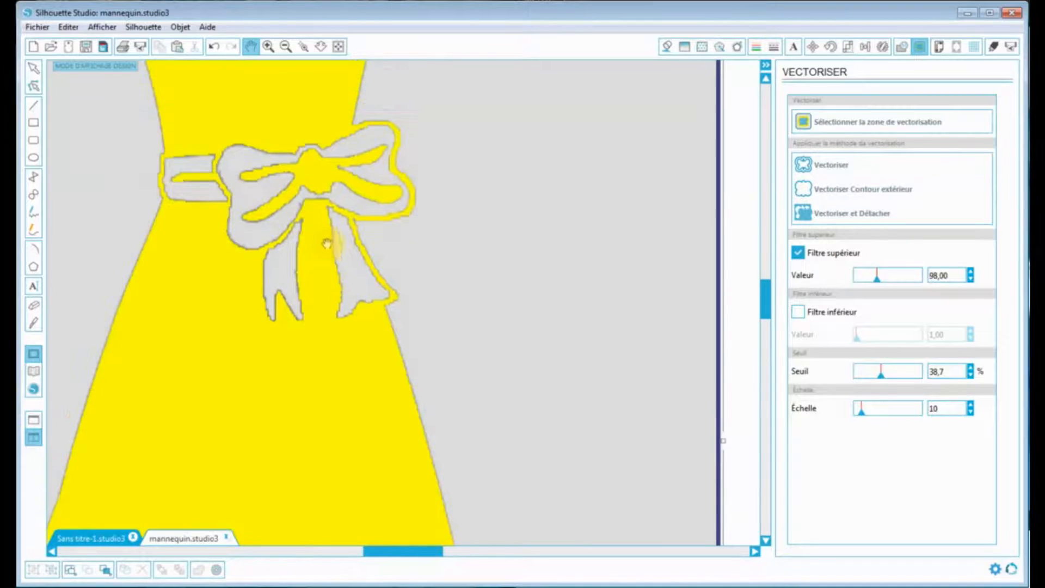
pyautogui.scroll(6, 327, 245)
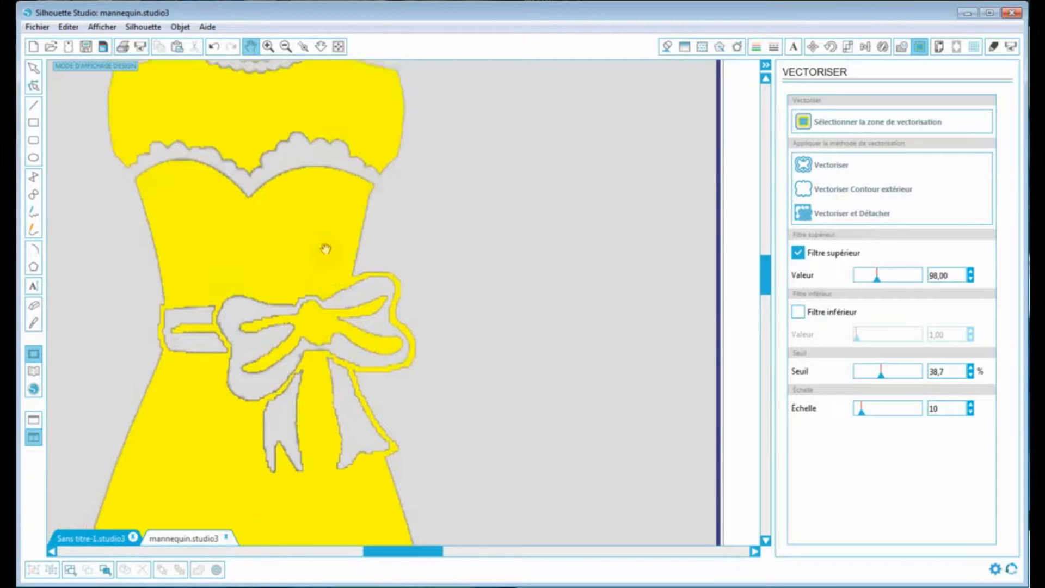
pyautogui.scroll(2, 326, 250)
pyautogui.scroll(3, 327, 248)
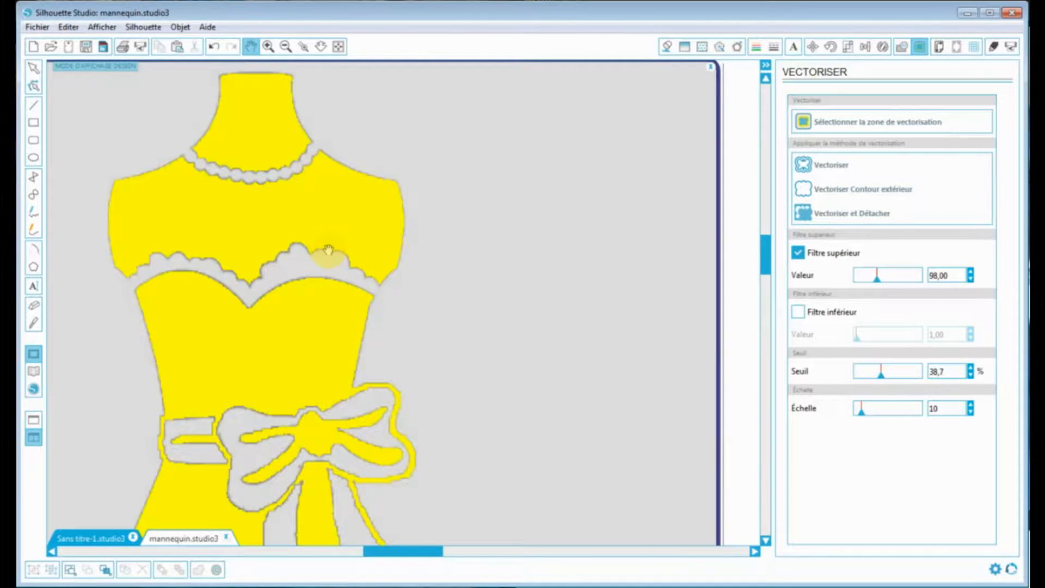
pyautogui.scroll(-8, 328, 249)
pyautogui.scroll(-10, 331, 263)
pyautogui.scroll(-2, 329, 264)
pyautogui.scroll(3, 329, 256)
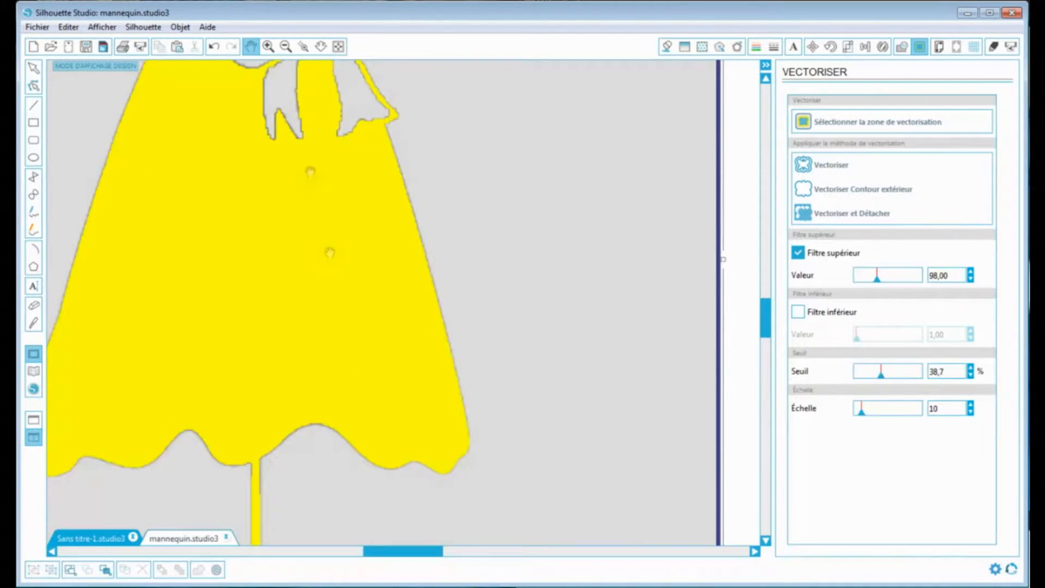
pyautogui.click(338, 47)
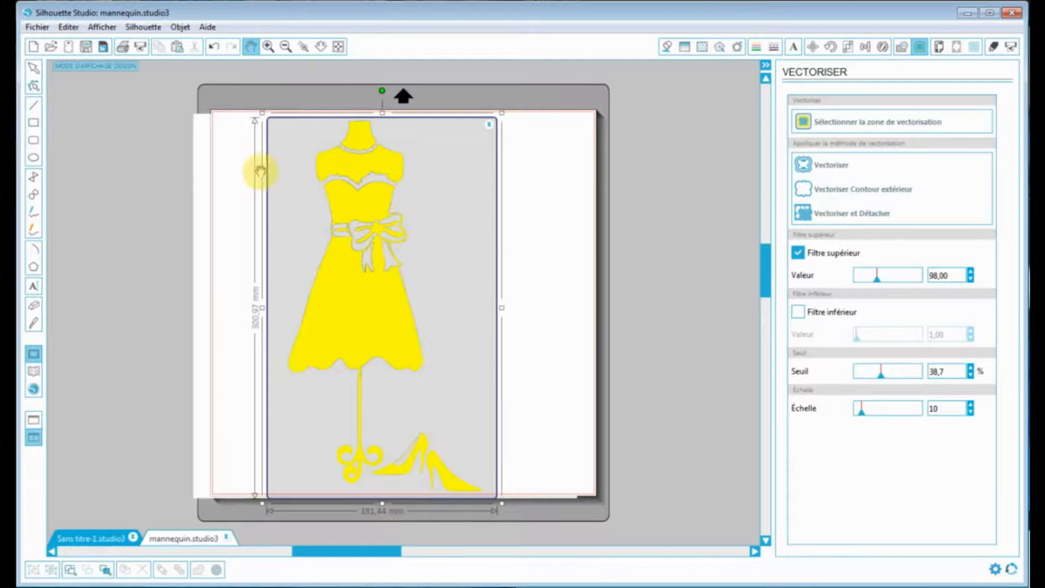
# Check the preview of the stand's base and the shoe strap, and apply the Vectoriser method to the zone.
pyautogui.click(268, 49)
pyautogui.click(268, 53)
pyautogui.scroll(-6, 383, 250)
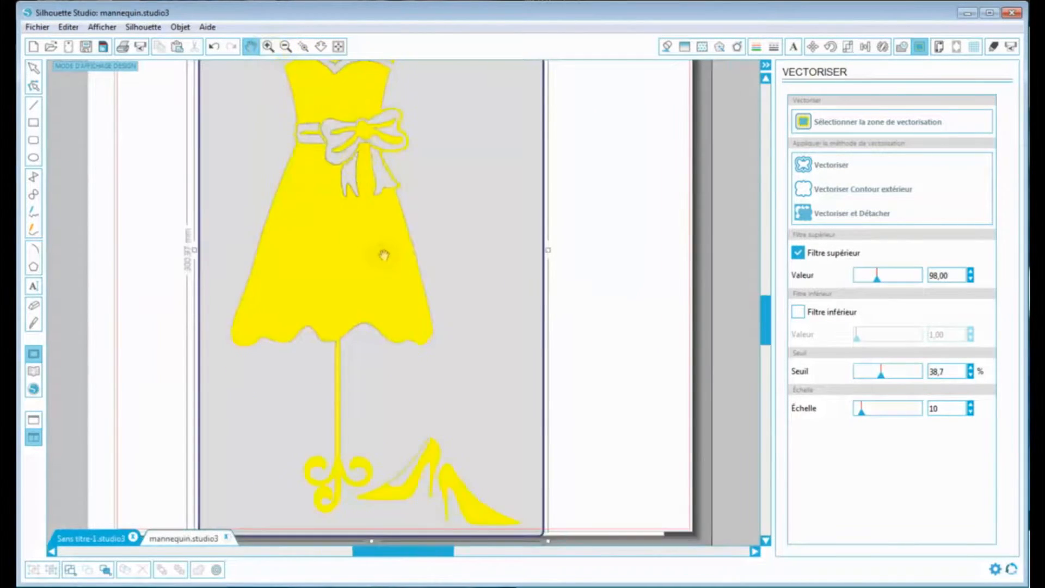
pyautogui.click(268, 50)
pyautogui.scroll(-6, 332, 204)
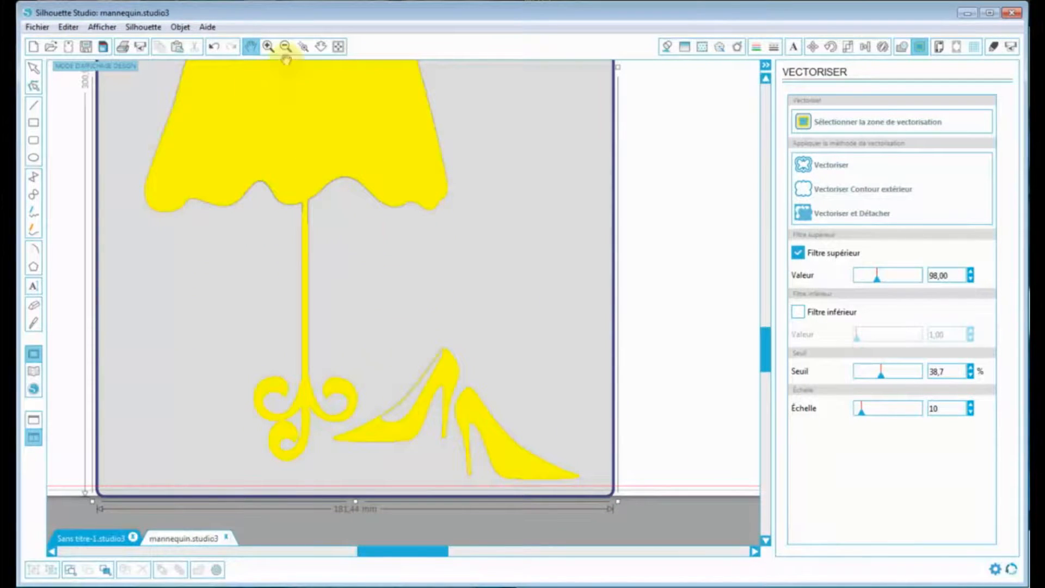
pyautogui.click(269, 52)
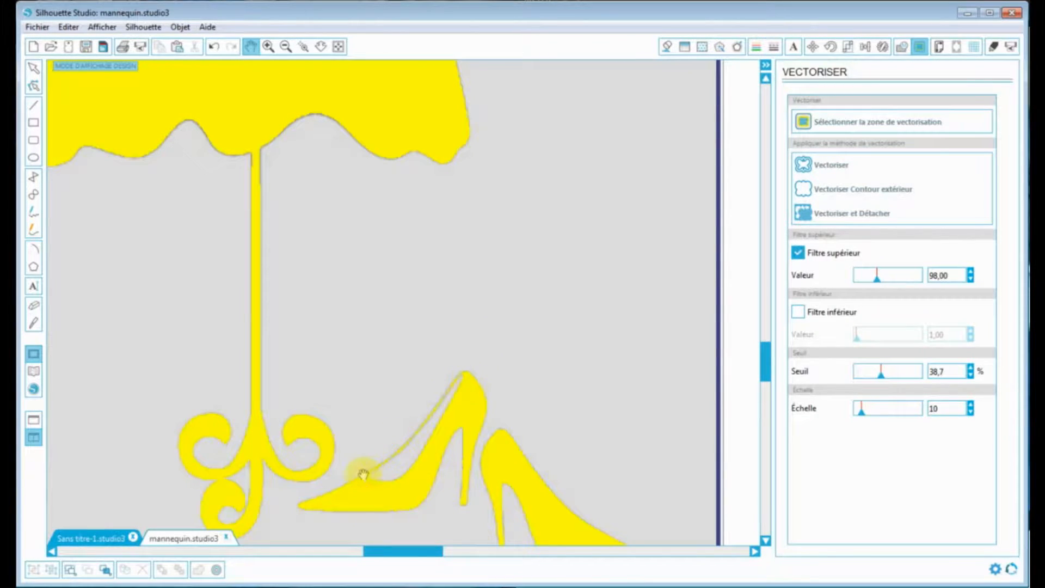
pyautogui.click(338, 46)
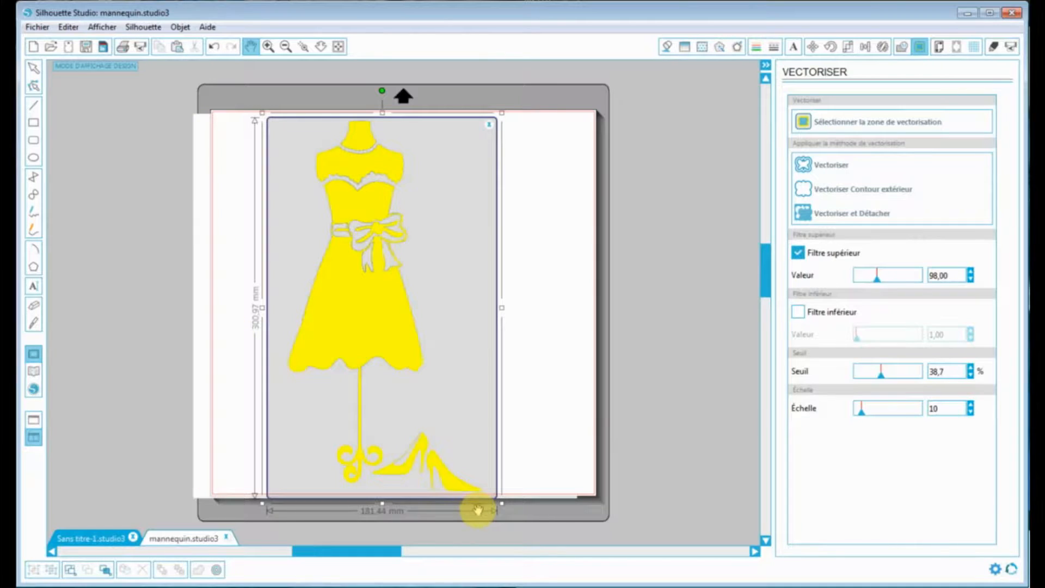
pyautogui.click(832, 166)
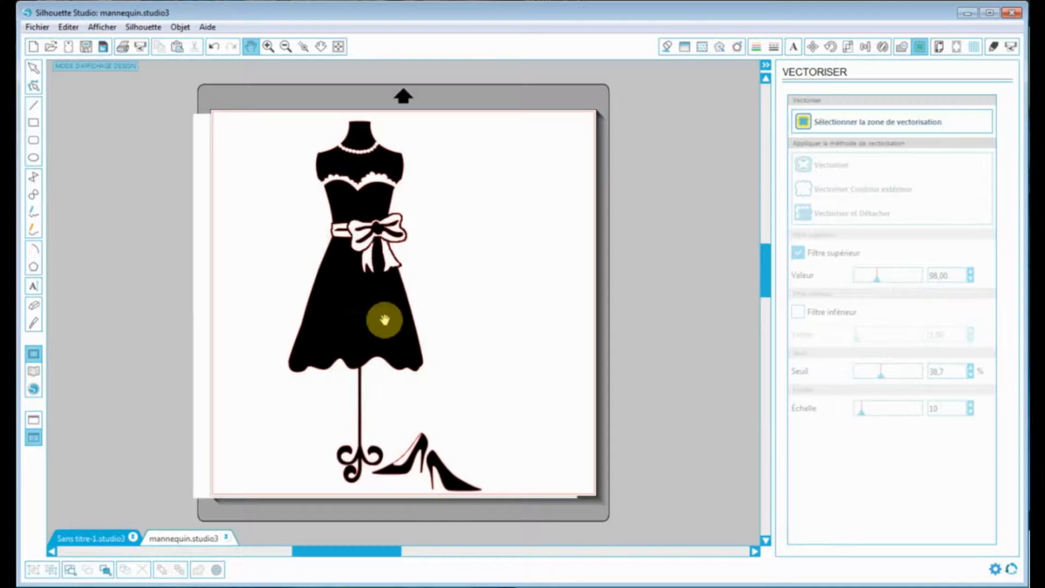
# Check the traced line along the skirt's edge and move the original mannequin image aside, to the right of the traced outlines.
pyautogui.click(267, 48)
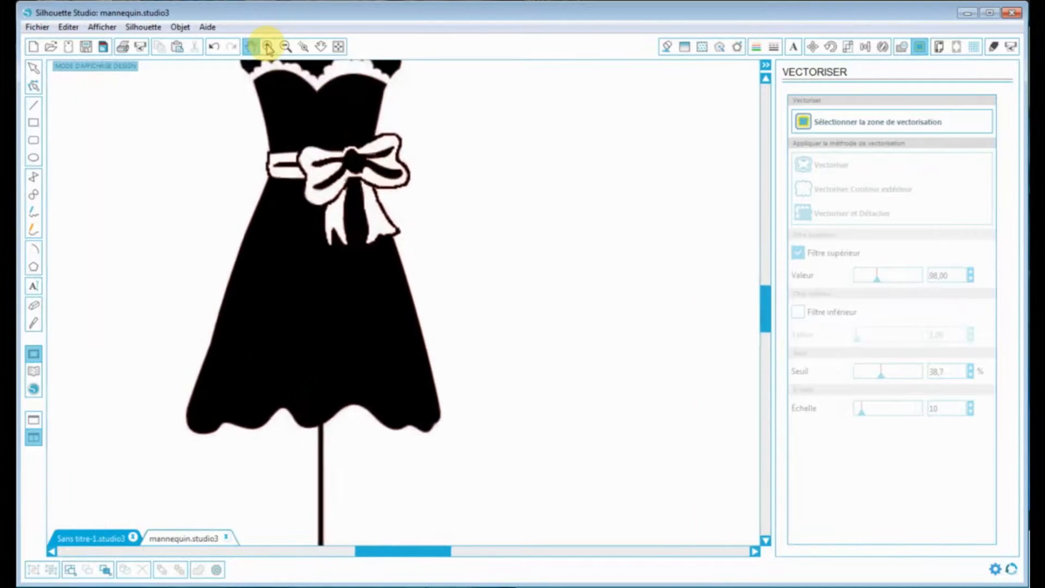
pyautogui.click(269, 48)
pyautogui.click(269, 48)
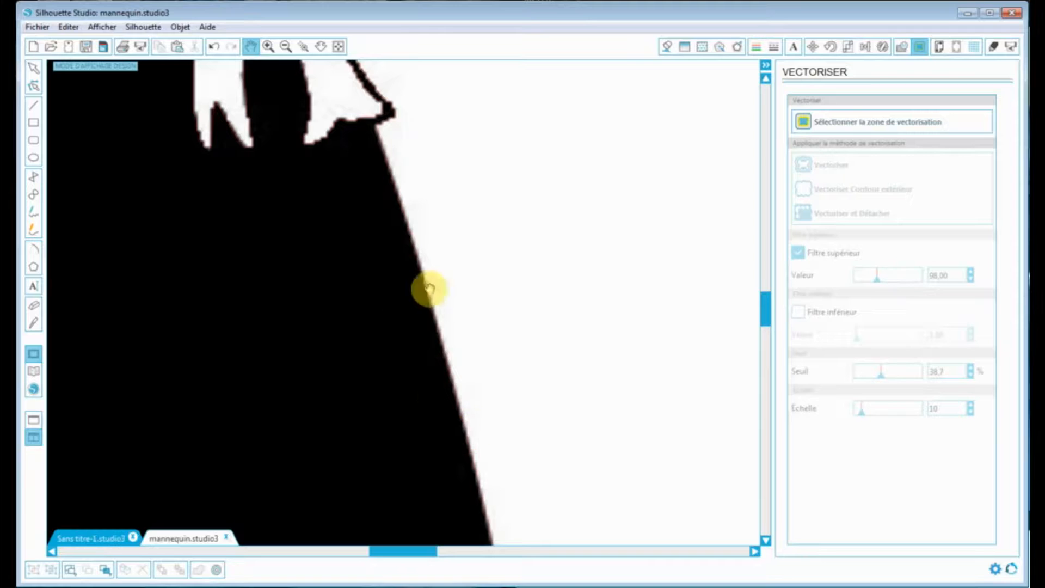
pyautogui.click(289, 47)
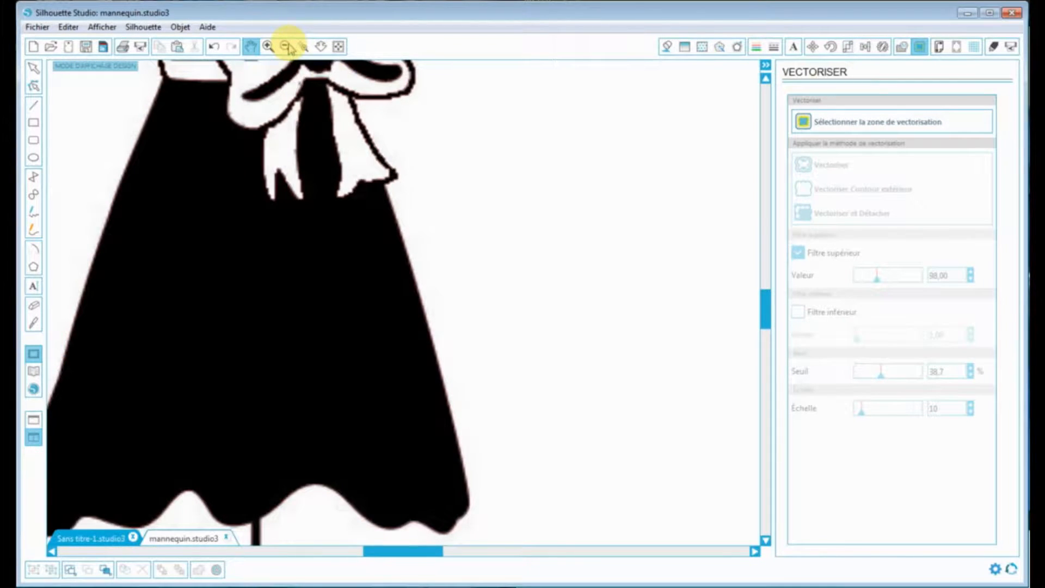
pyautogui.click(284, 49)
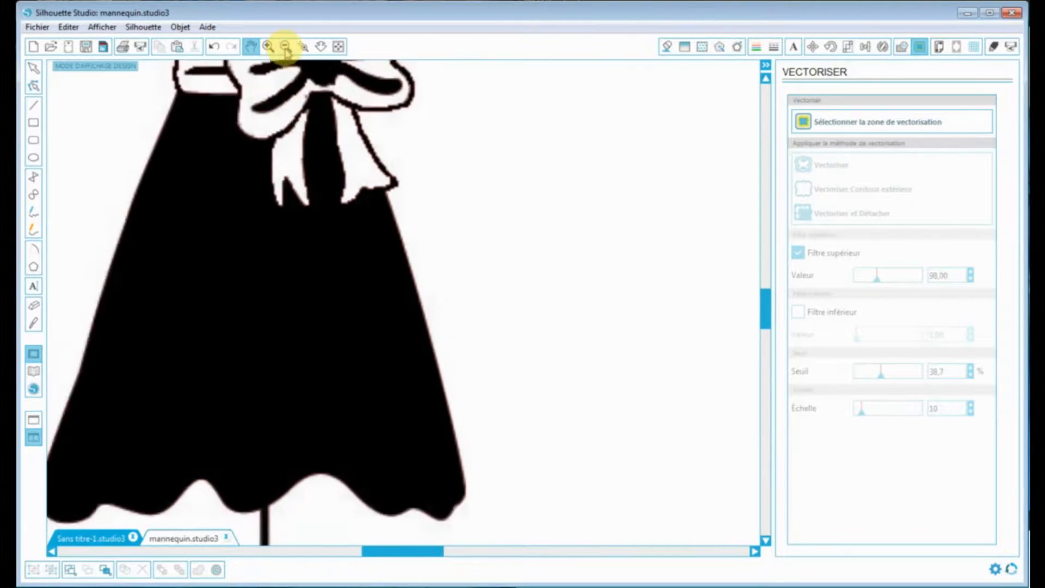
pyautogui.click(286, 49)
pyautogui.click(285, 49)
pyautogui.click(285, 49)
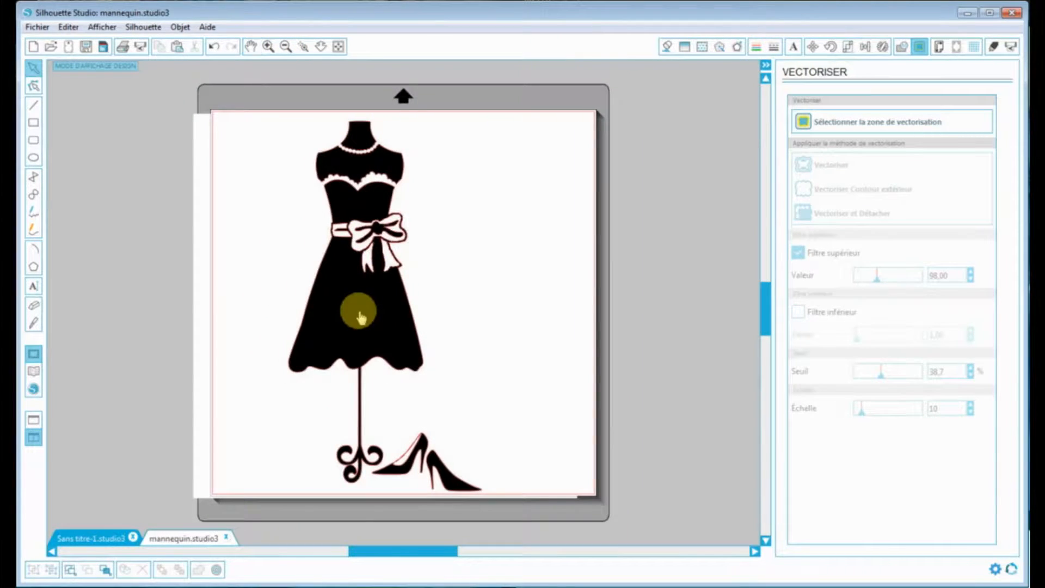
pyautogui.moveTo(353, 316)
pyautogui.mouseDown()
pyautogui.moveTo(444, 297)
pyautogui.moveTo(497, 303)
pyautogui.moveTo(529, 322)
pyautogui.moveTo(579, 310)
pyautogui.moveTo(675, 316)
pyautogui.mouseUp()
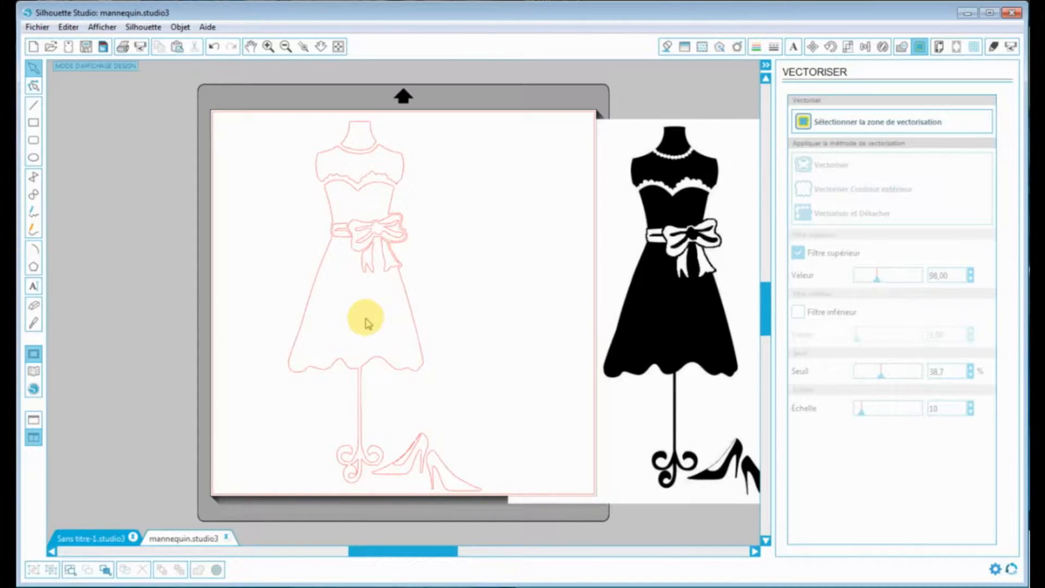
# Examine the traced outlines of the bow, belt, bodice, neckline lace and necklace for smoothness.
pyautogui.click(268, 46)
pyautogui.click(270, 50)
pyautogui.click(271, 51)
pyautogui.click(271, 50)
pyautogui.click(270, 50)
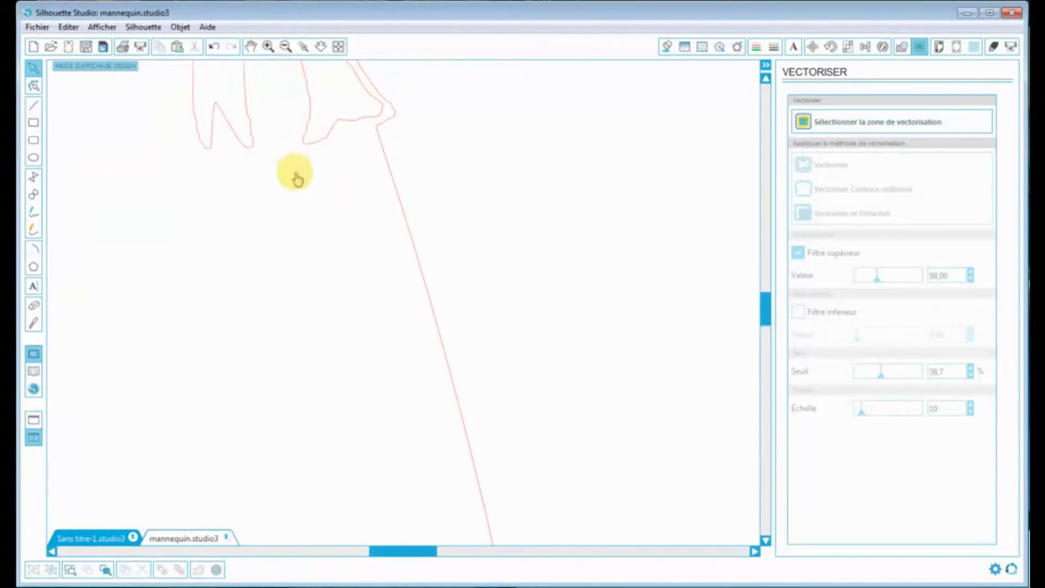
pyautogui.scroll(5, 315, 224)
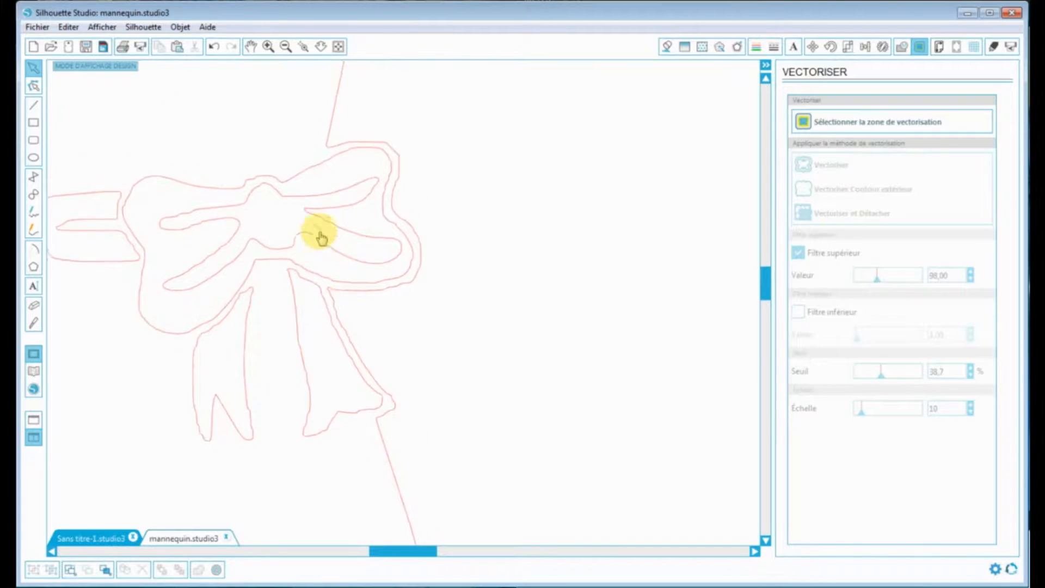
pyautogui.scroll(2, 321, 235)
pyautogui.moveTo(420, 551); pyautogui.dragTo(383, 552)
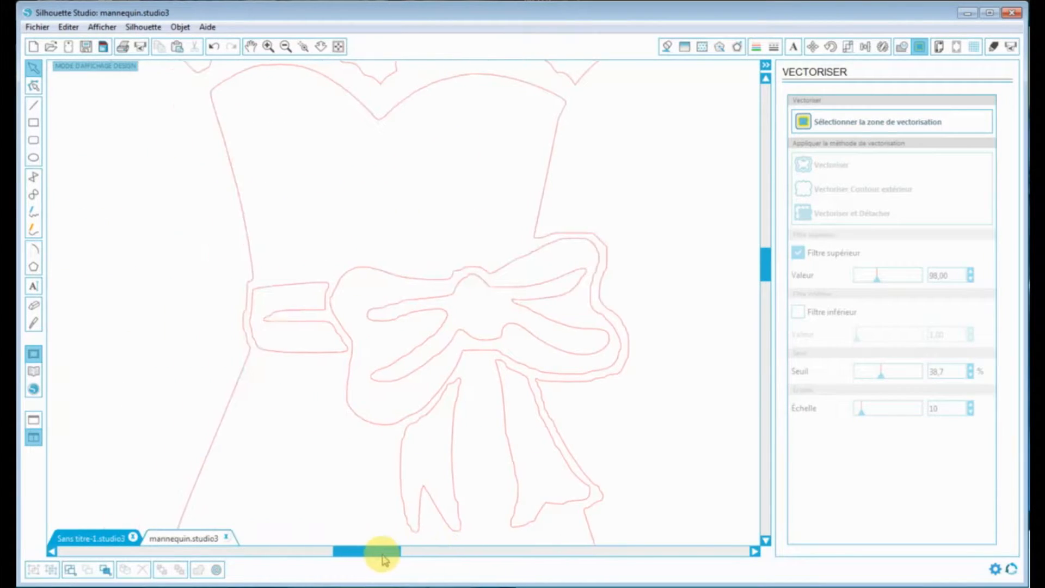
pyautogui.scroll(3, 434, 414)
pyautogui.scroll(4, 434, 414)
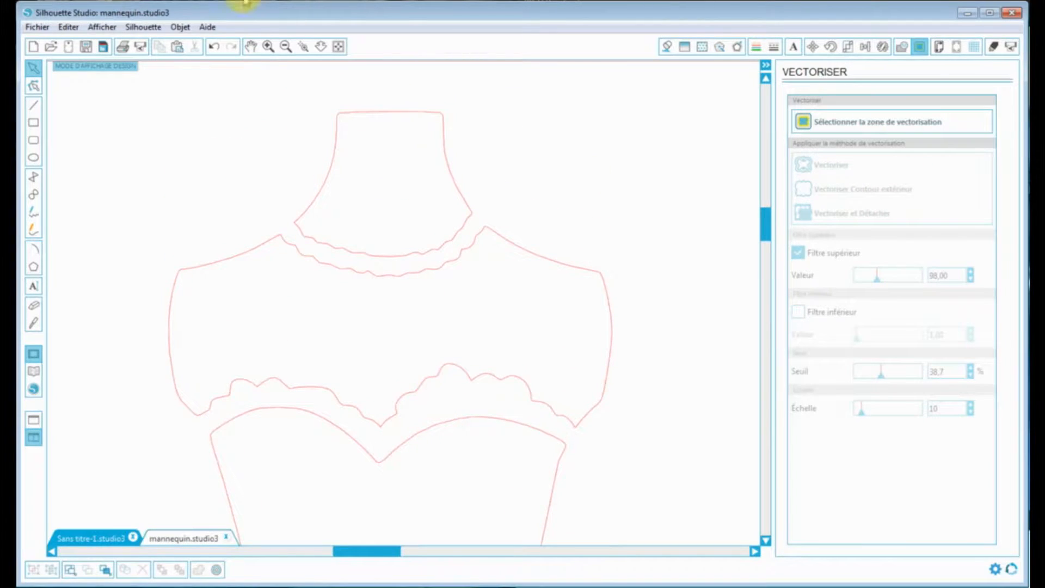
pyautogui.click(268, 46)
pyautogui.scroll(4, 345, 182)
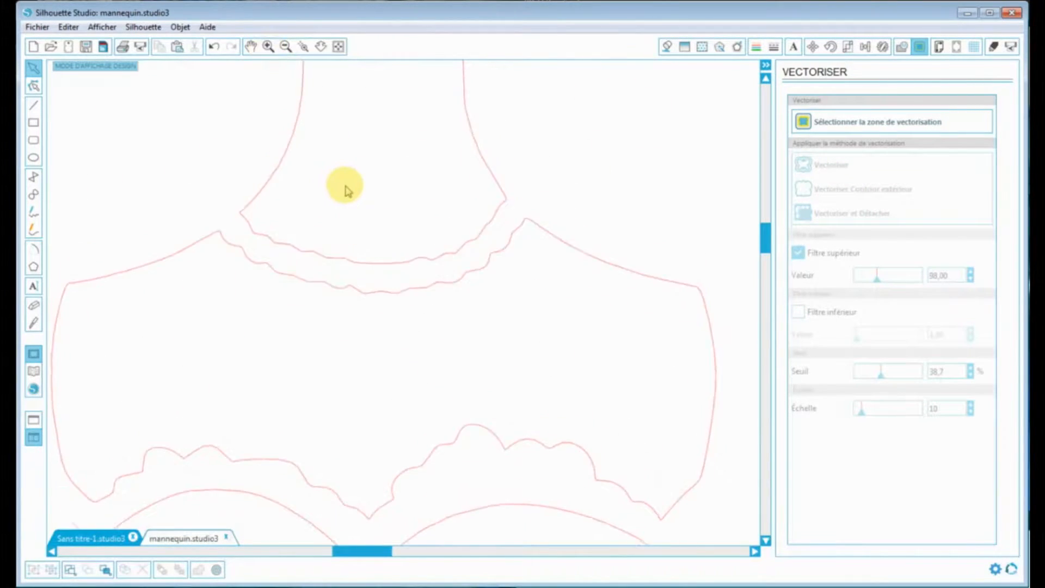
pyautogui.scroll(-4, 347, 190)
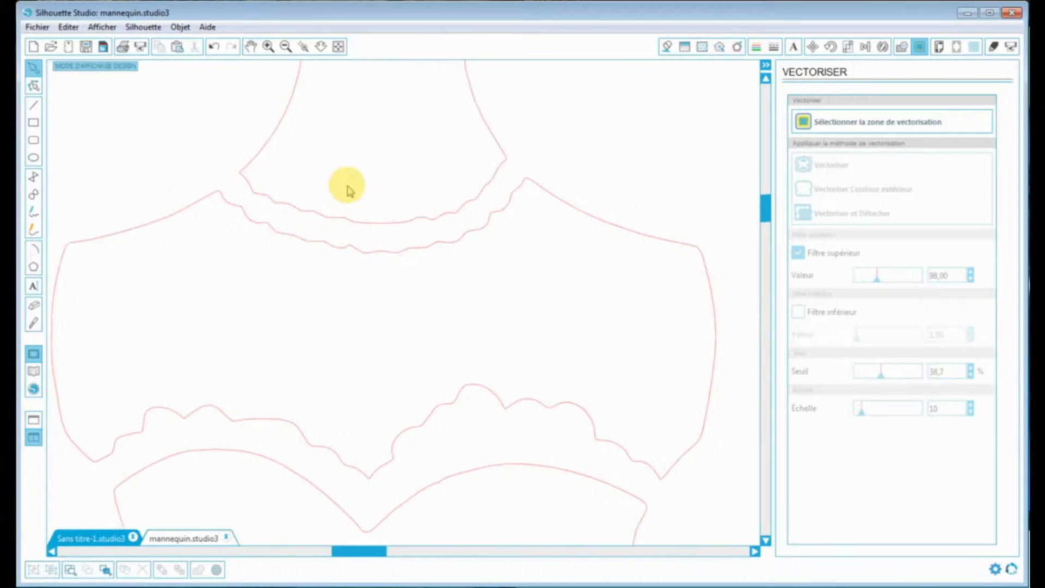
pyautogui.scroll(-6, 359, 210)
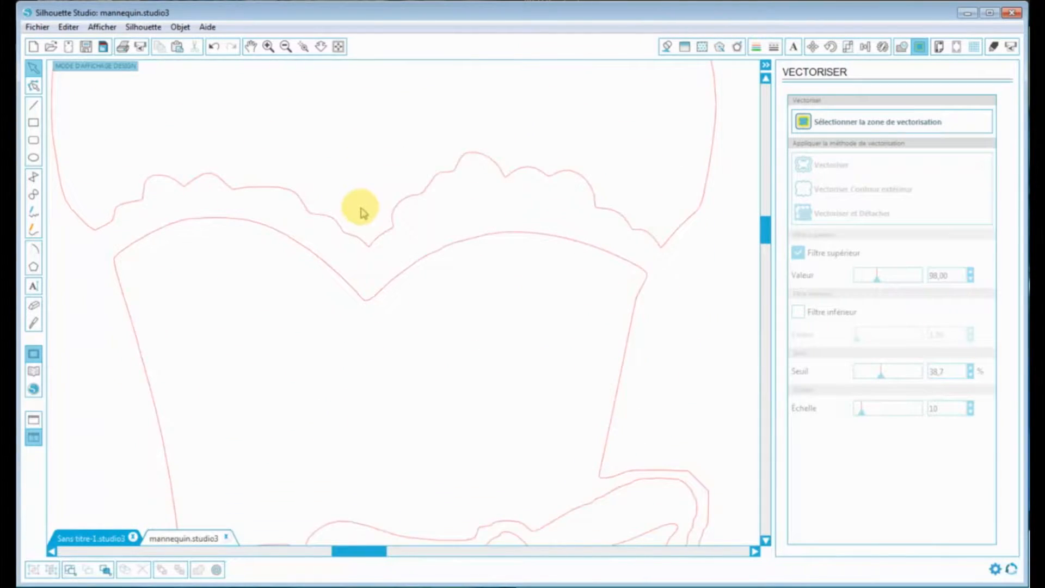
pyautogui.scroll(-4, 362, 248)
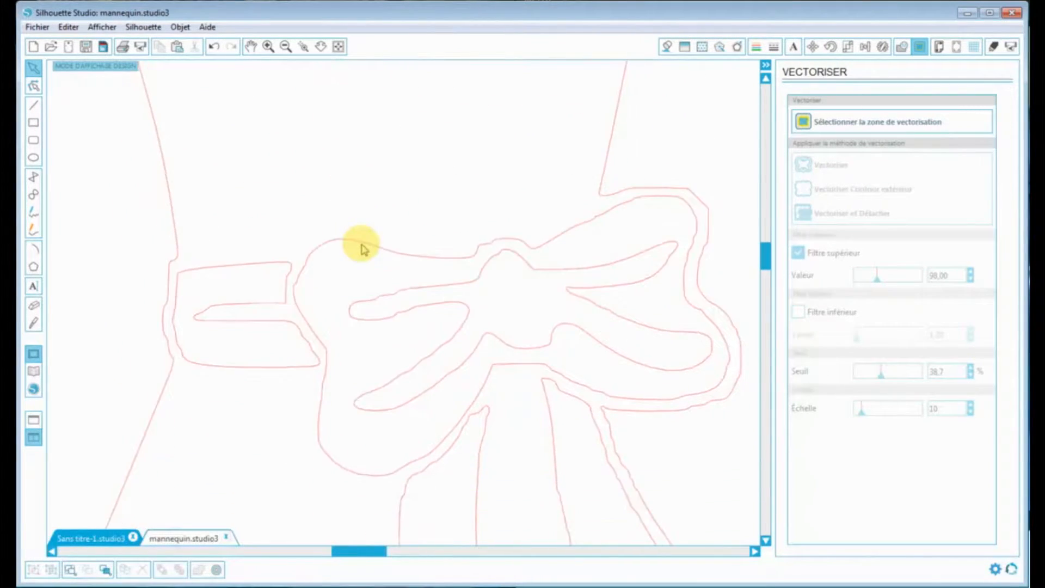
pyautogui.scroll(-3, 362, 245)
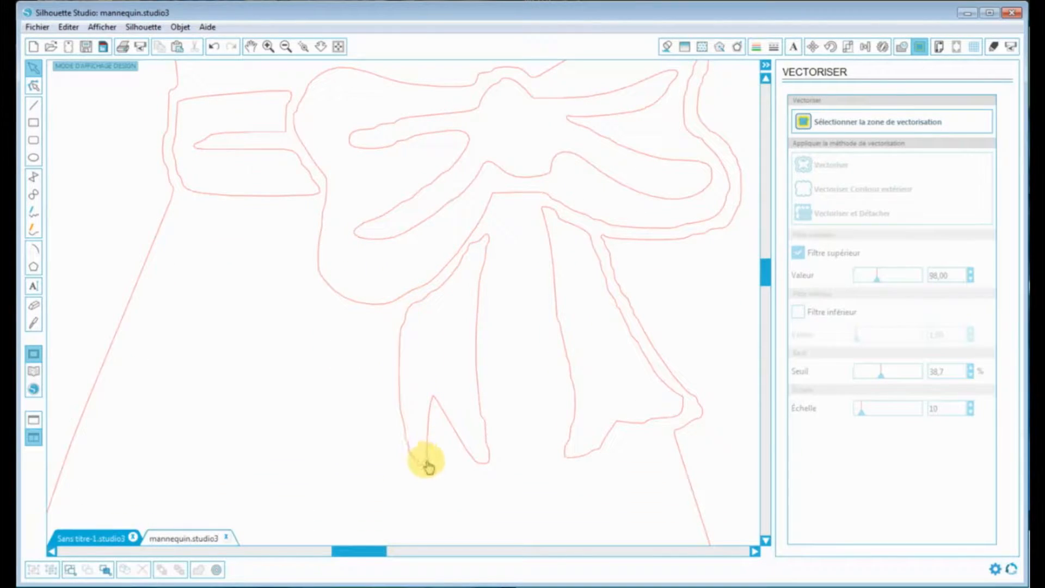
pyautogui.scroll(-2, 483, 255)
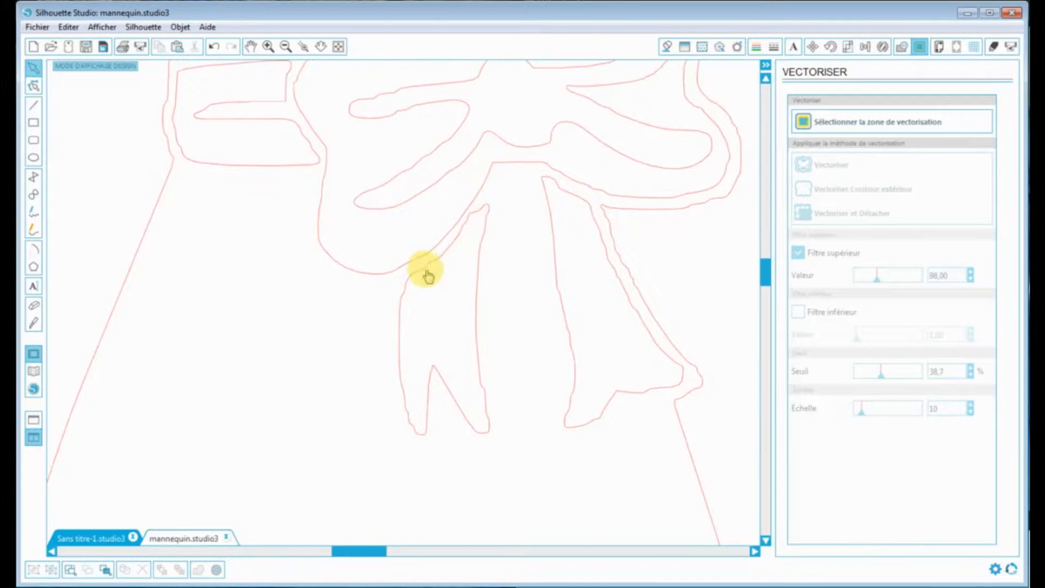
pyautogui.click(285, 47)
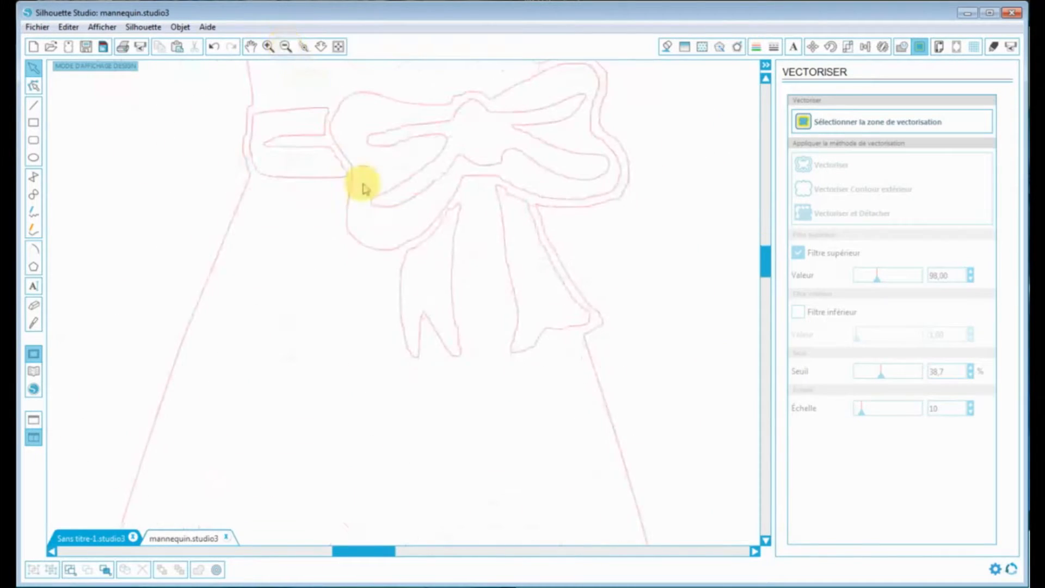
pyautogui.scroll(-4, 448, 383)
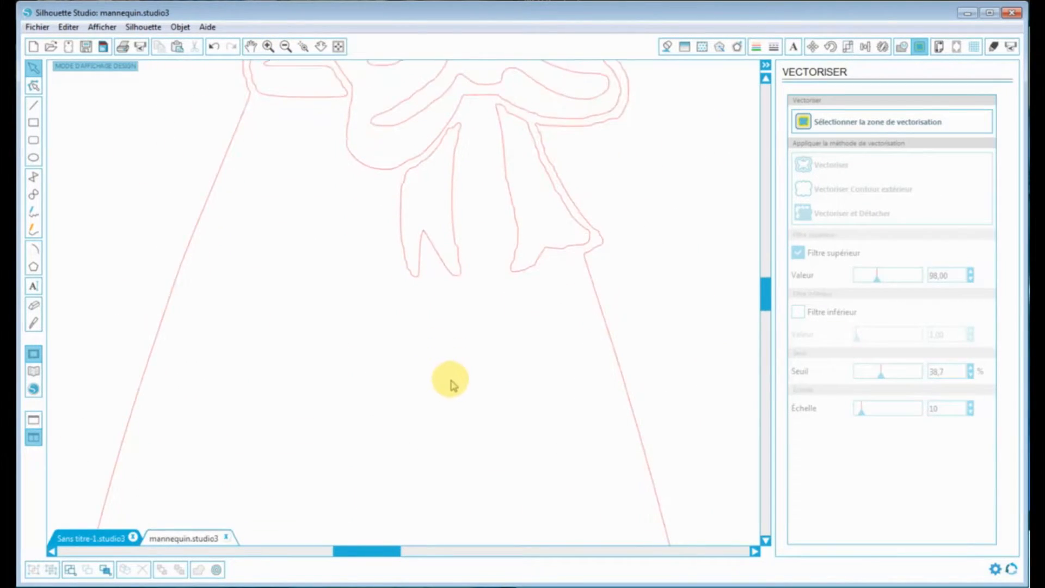
# Examine the traced stand base and the thin strap of the front shoe, including the outline's edit points.
pyautogui.moveTo(764, 306); pyautogui.dragTo(765, 400)
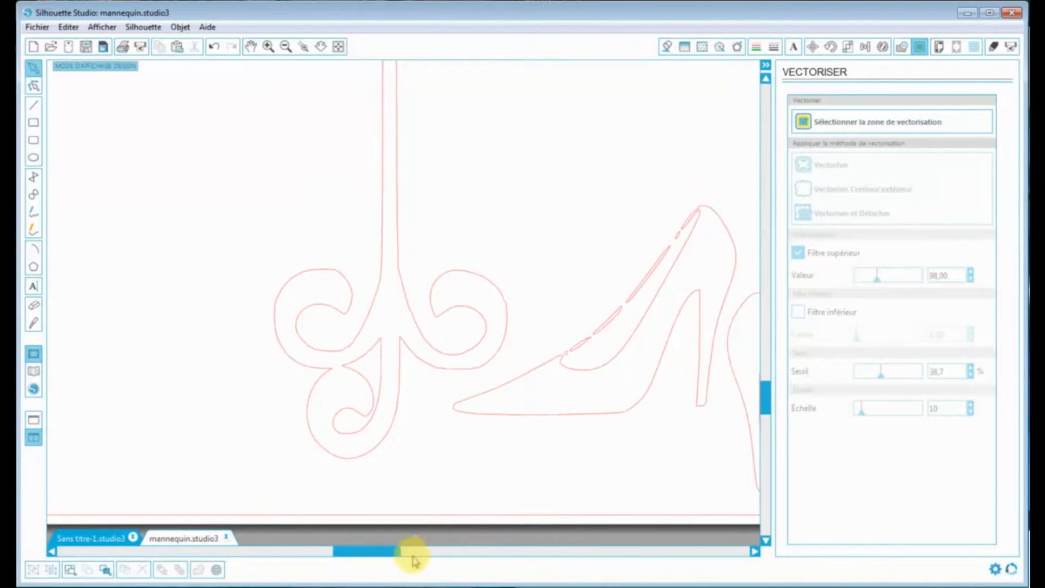
pyautogui.moveTo(381, 550); pyautogui.dragTo(421, 559)
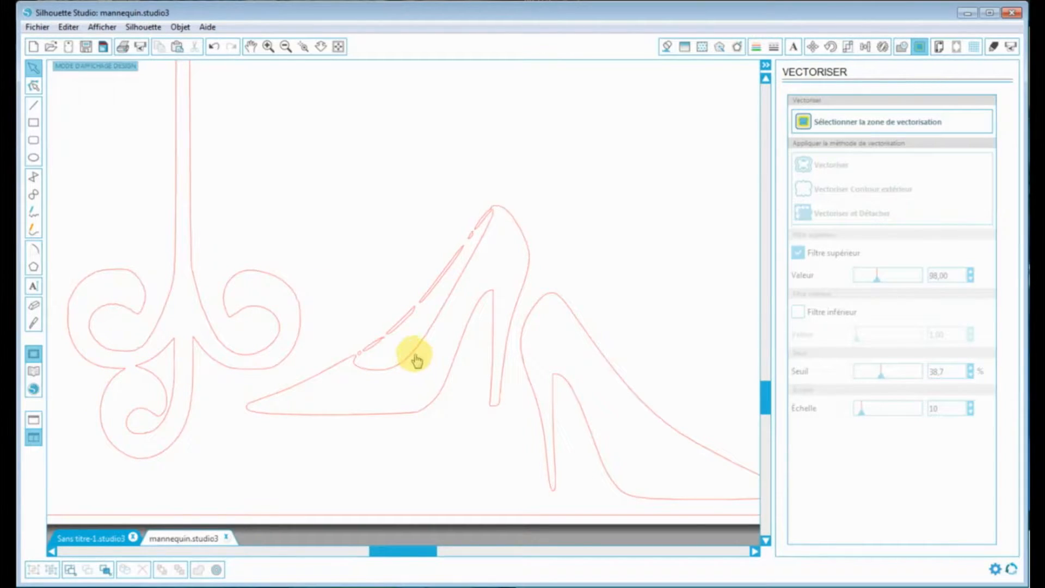
pyautogui.click(269, 48)
pyautogui.click(269, 48)
pyautogui.moveTo(419, 552); pyautogui.dragTo(409, 551)
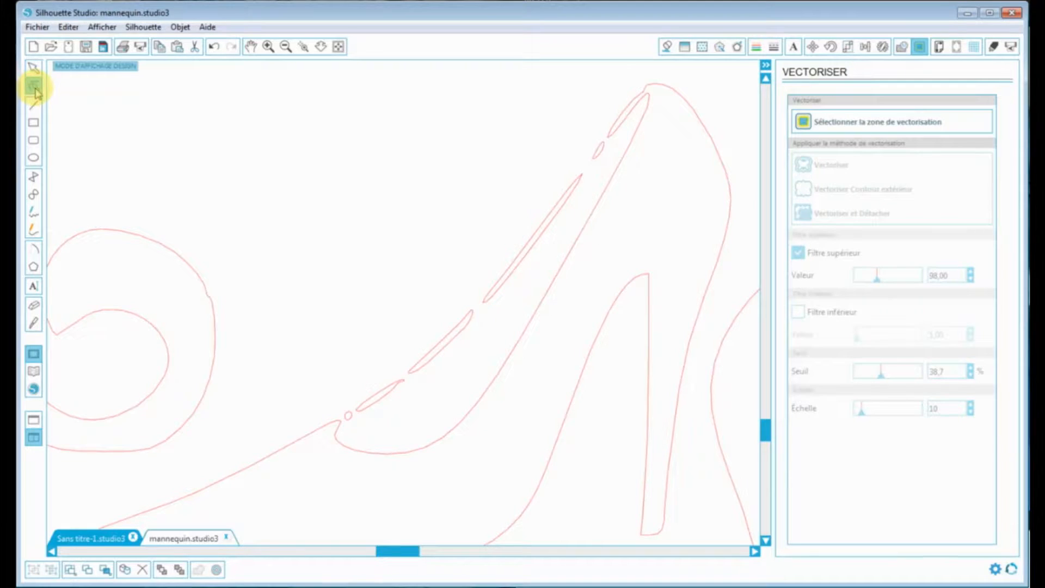
pyautogui.click(34, 86)
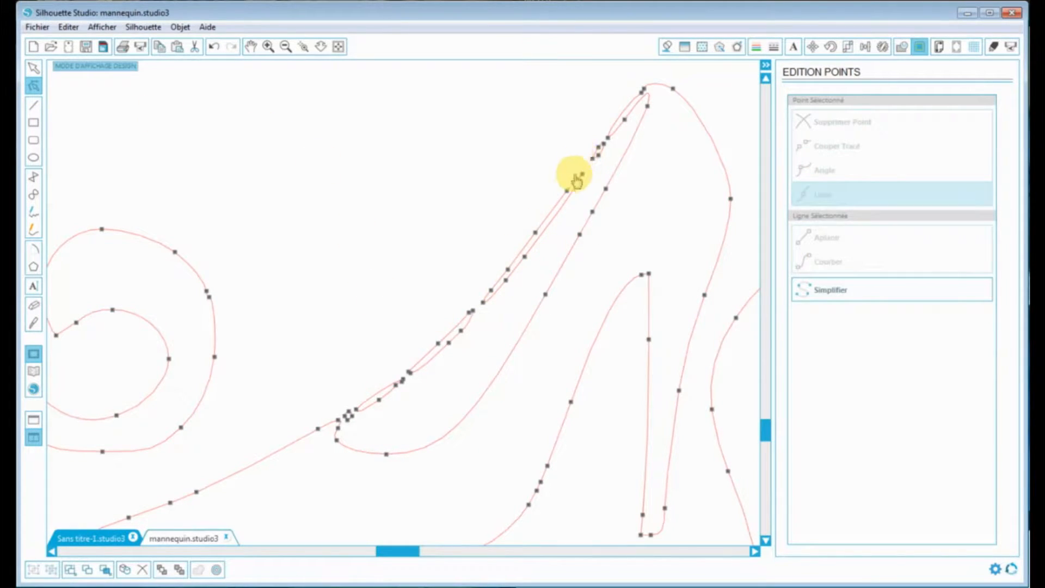
pyautogui.click(34, 68)
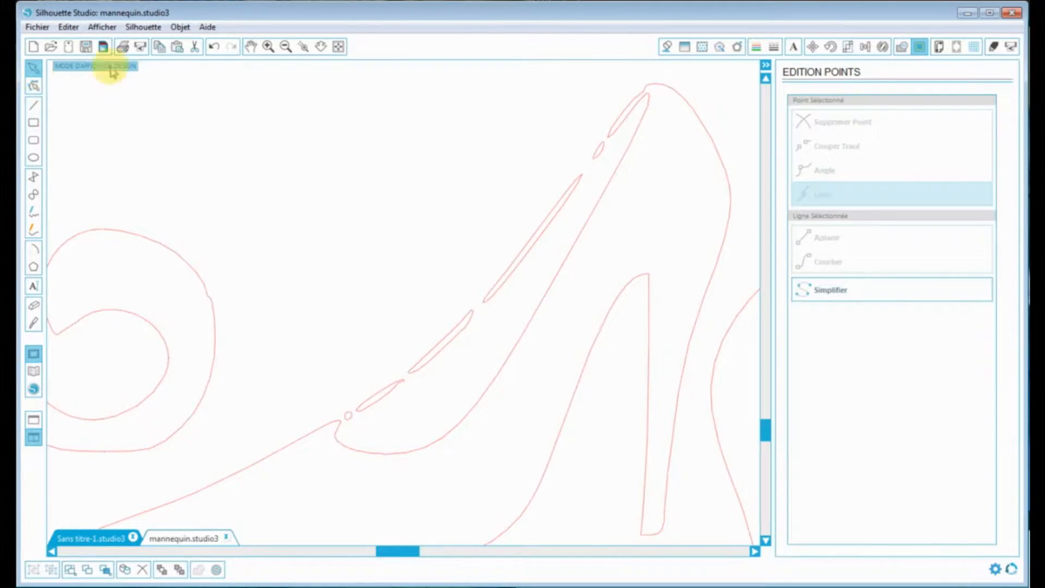
# Examine the edit points on the front shoe and across the whole traced mannequin.
pyautogui.doubleClick(511, 279)
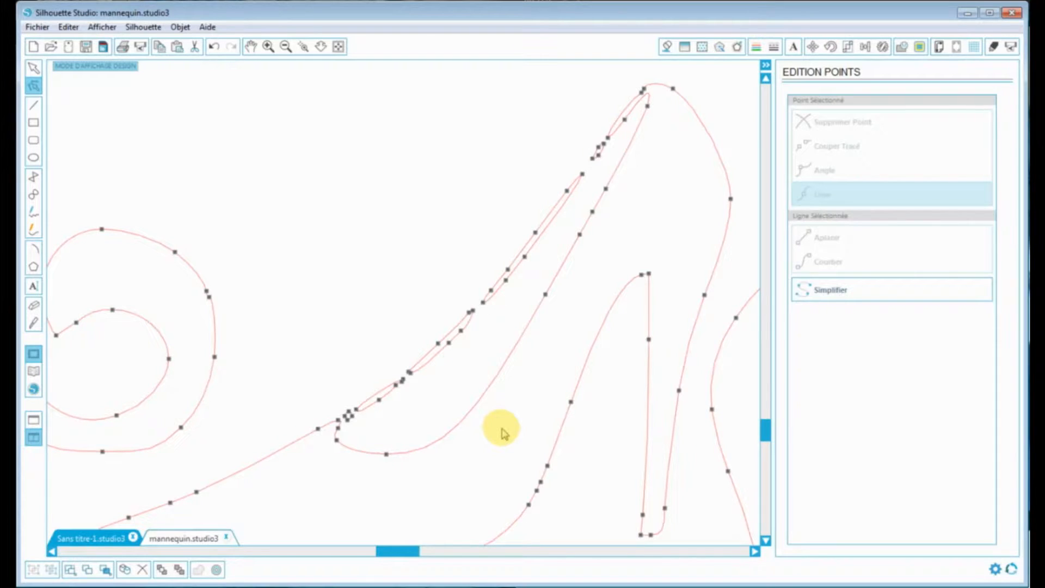
pyautogui.click(339, 48)
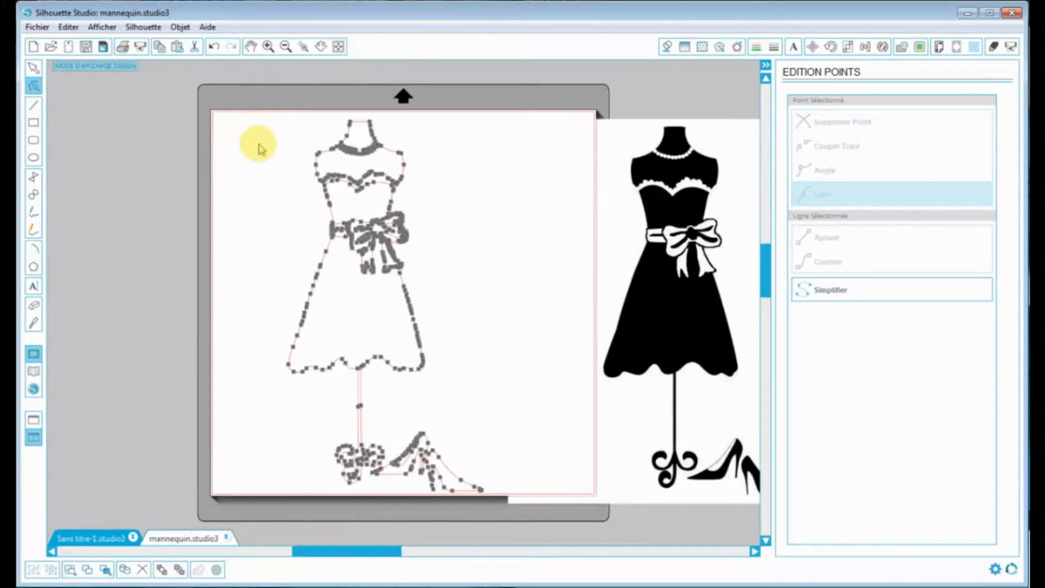
pyautogui.click(260, 148)
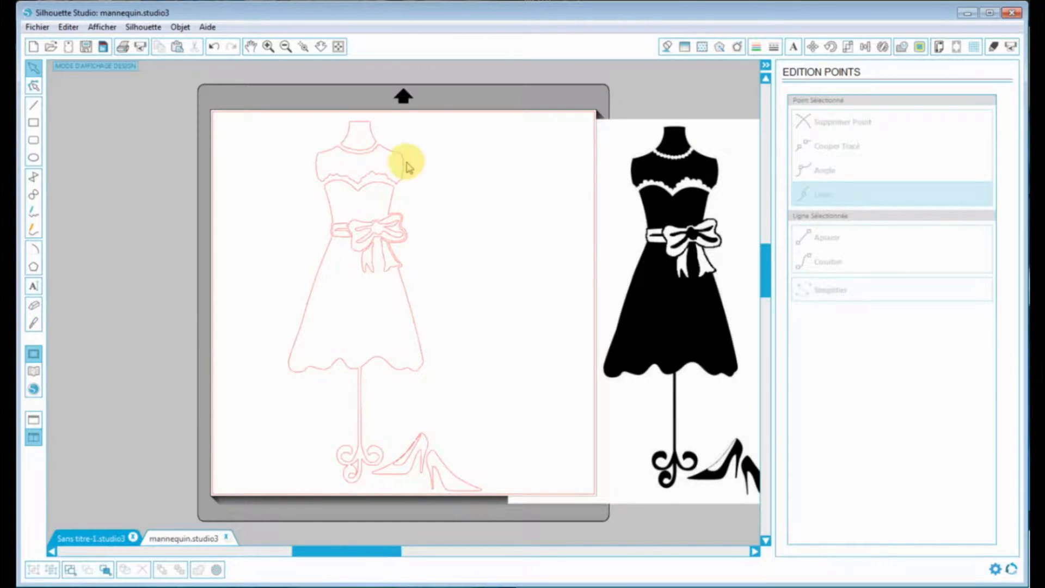
# Examine the traced outlines from the neck and necklace, past the bodice and bow, down to the stand's base and shoes.
pyautogui.click(269, 47)
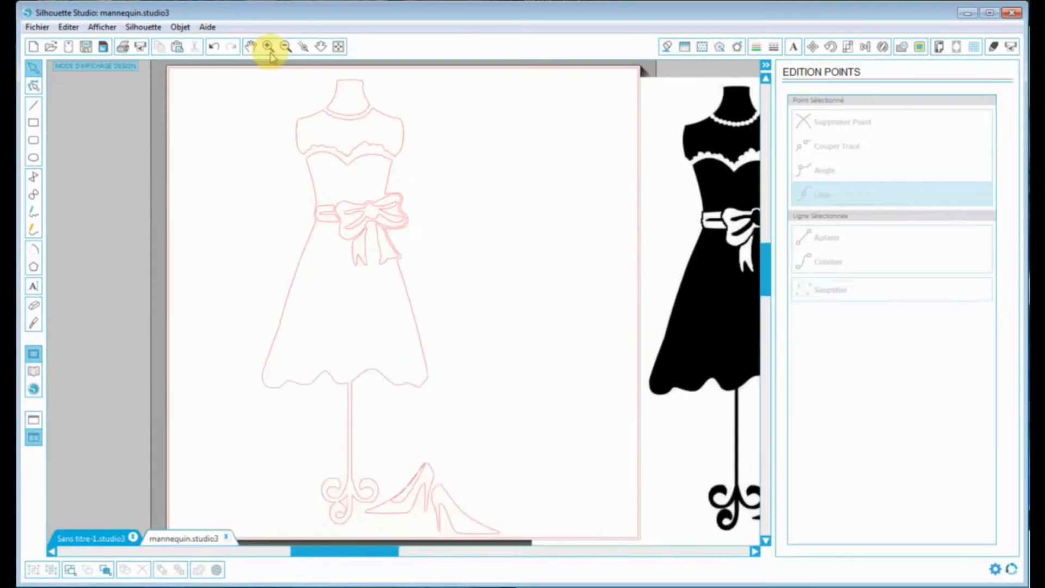
pyautogui.click(268, 47)
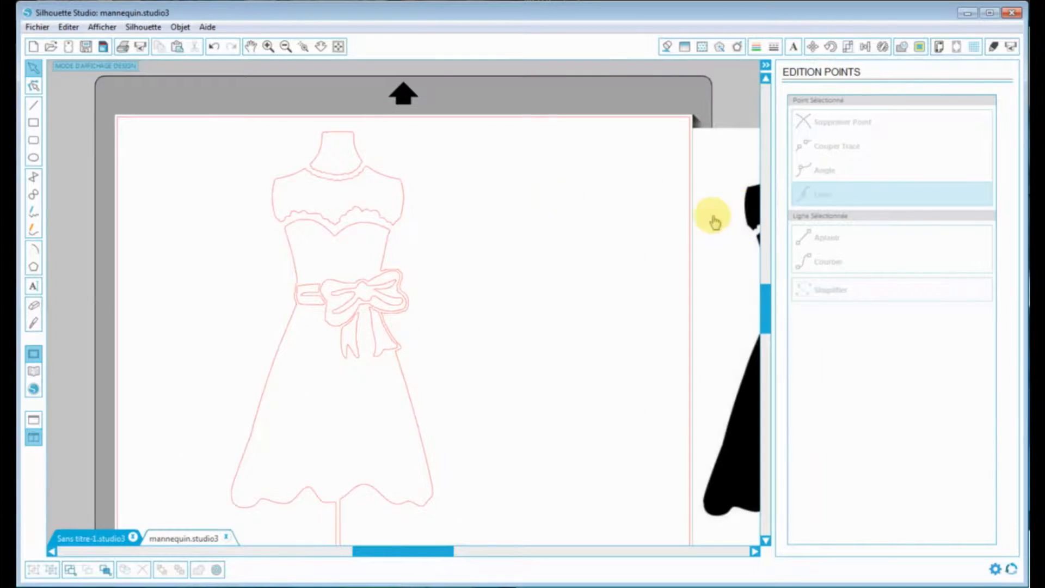
pyautogui.click(268, 46)
pyautogui.click(269, 46)
pyautogui.click(272, 51)
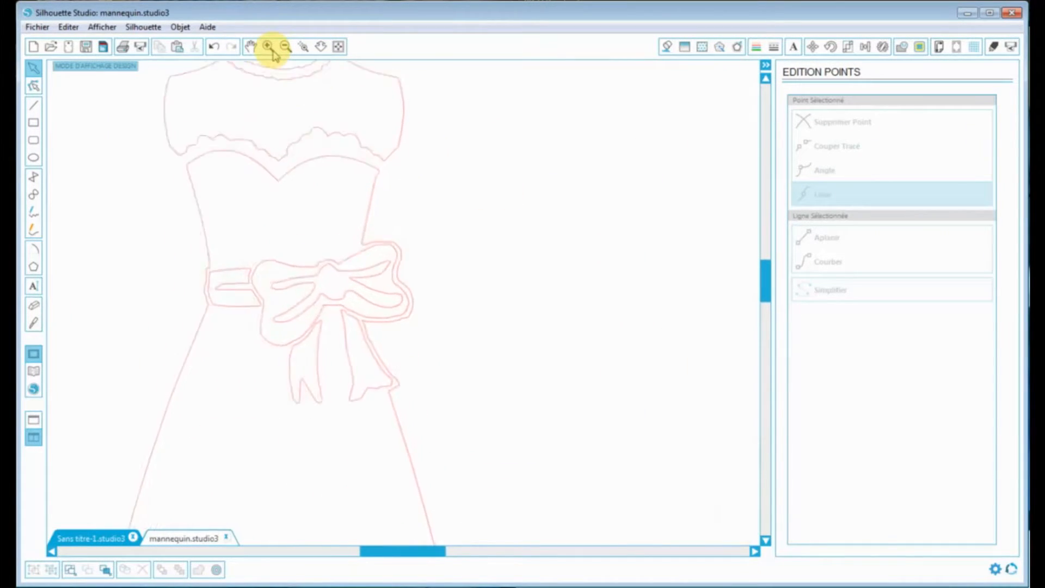
pyautogui.click(273, 52)
pyautogui.moveTo(766, 281); pyautogui.dragTo(767, 247)
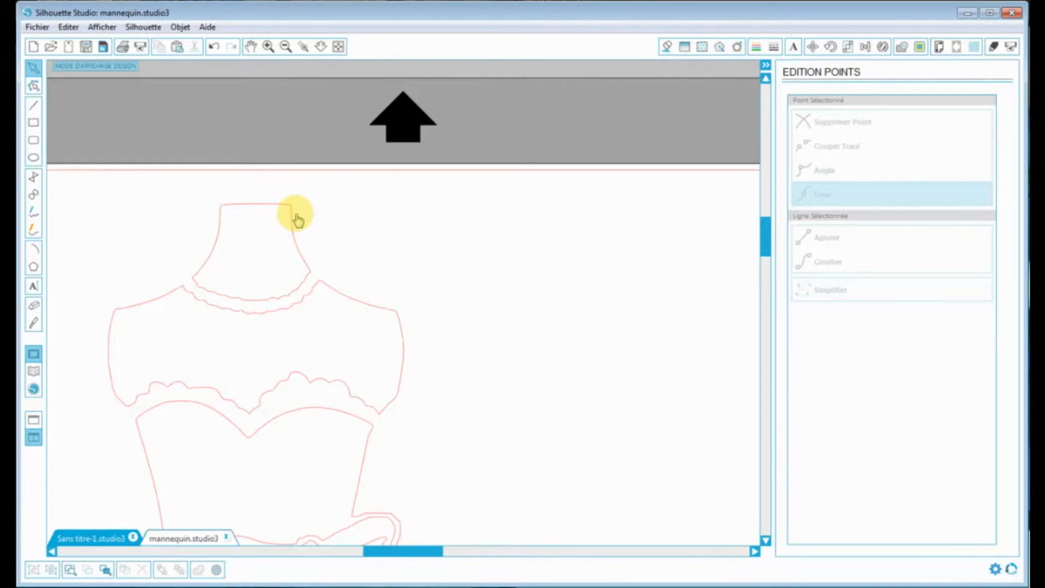
pyautogui.moveTo(768, 240); pyautogui.dragTo(775, 274)
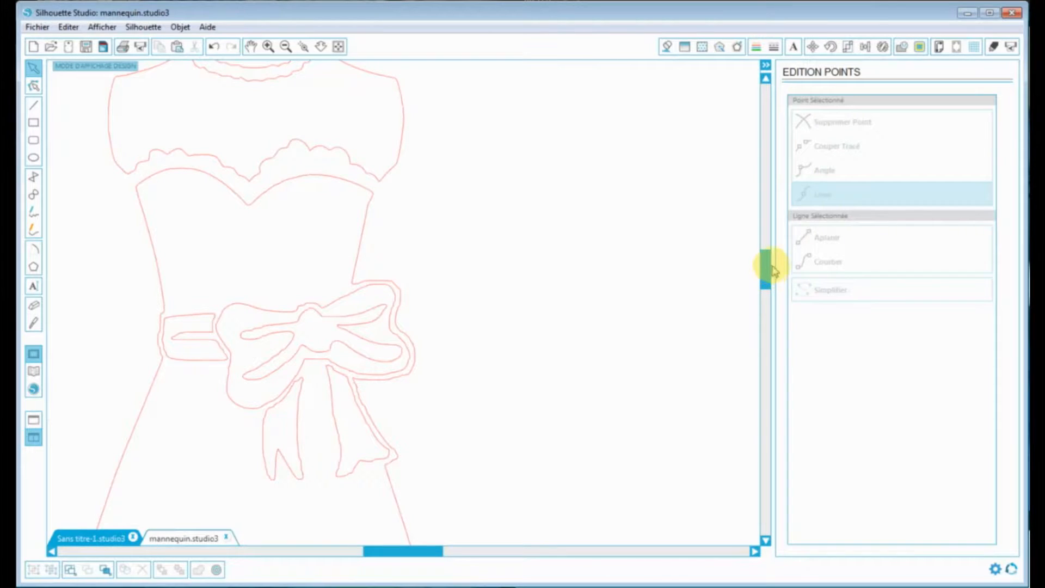
pyautogui.moveTo(774, 271); pyautogui.dragTo(789, 383)
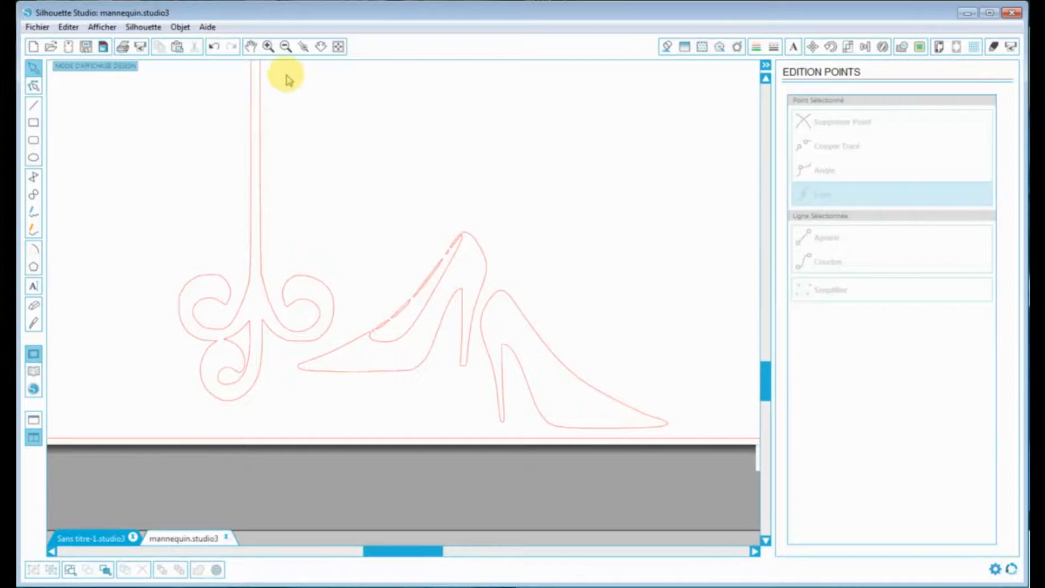
# Examine the broken strap pieces of the front shoe and their edit points up close.
pyautogui.click(267, 46)
pyautogui.click(267, 46)
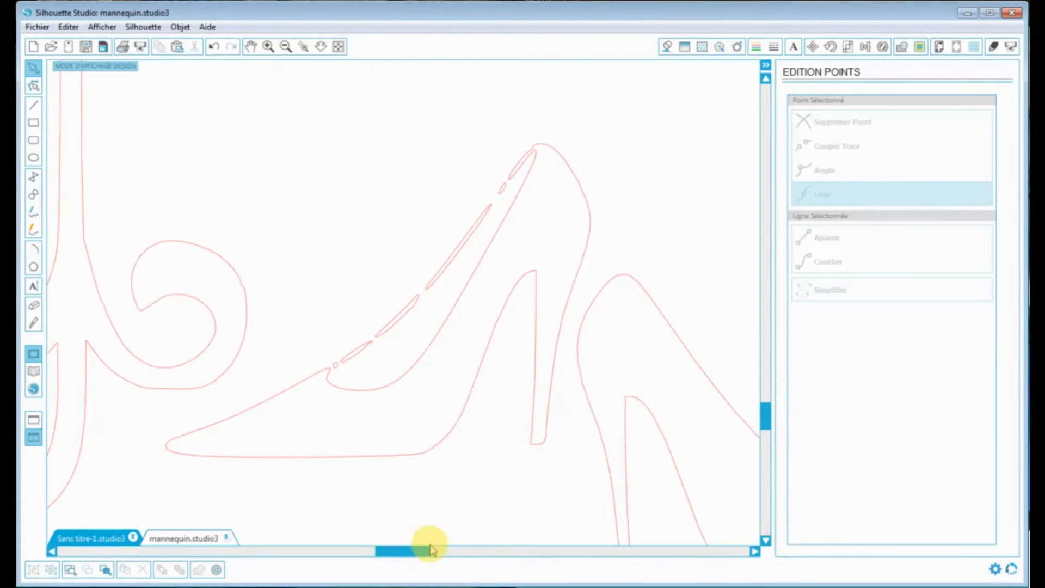
pyautogui.moveTo(418, 553); pyautogui.dragTo(406, 553)
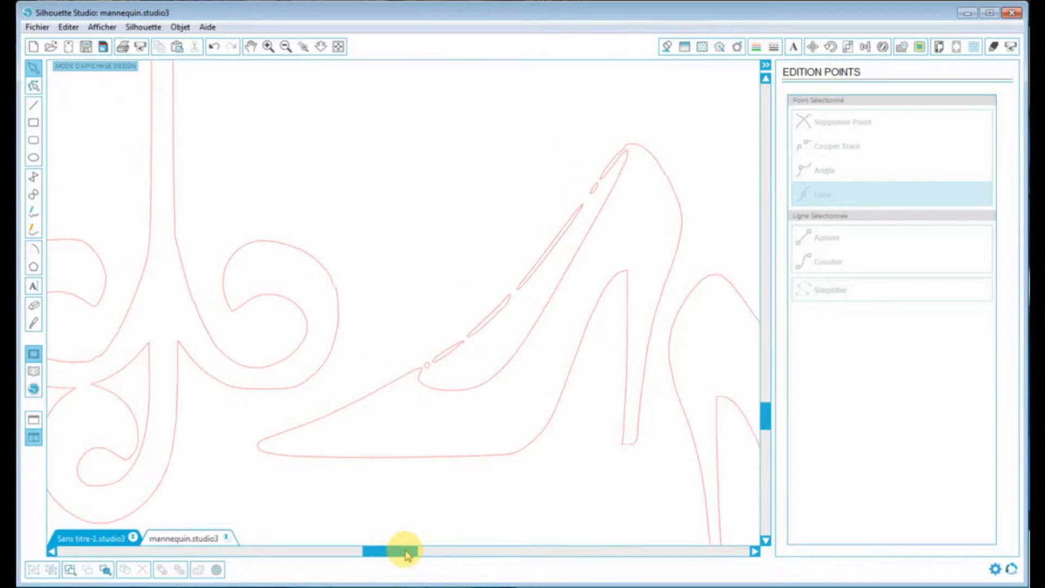
pyautogui.scroll(-1, 432, 479)
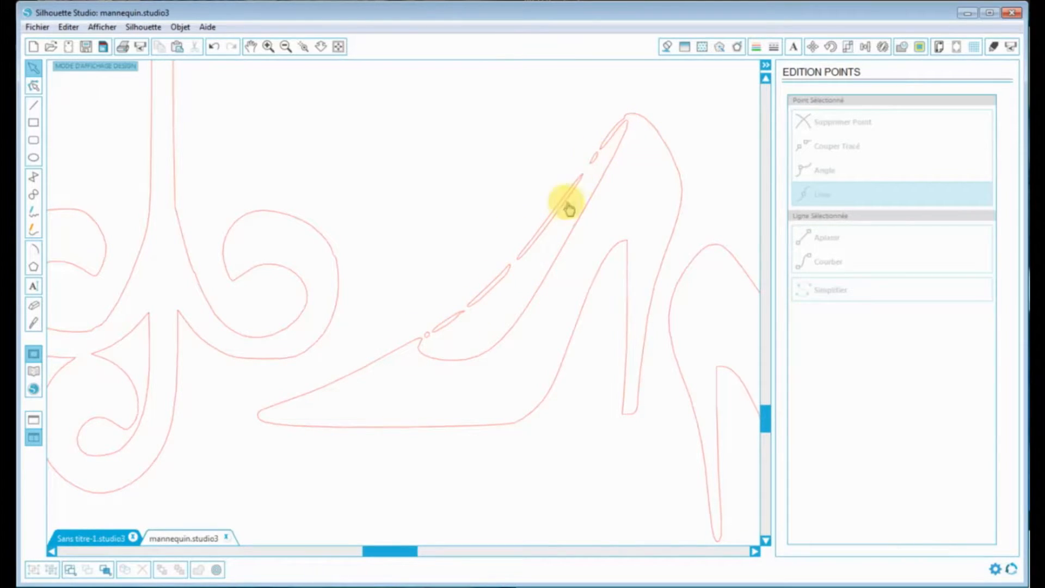
pyautogui.click(432, 341)
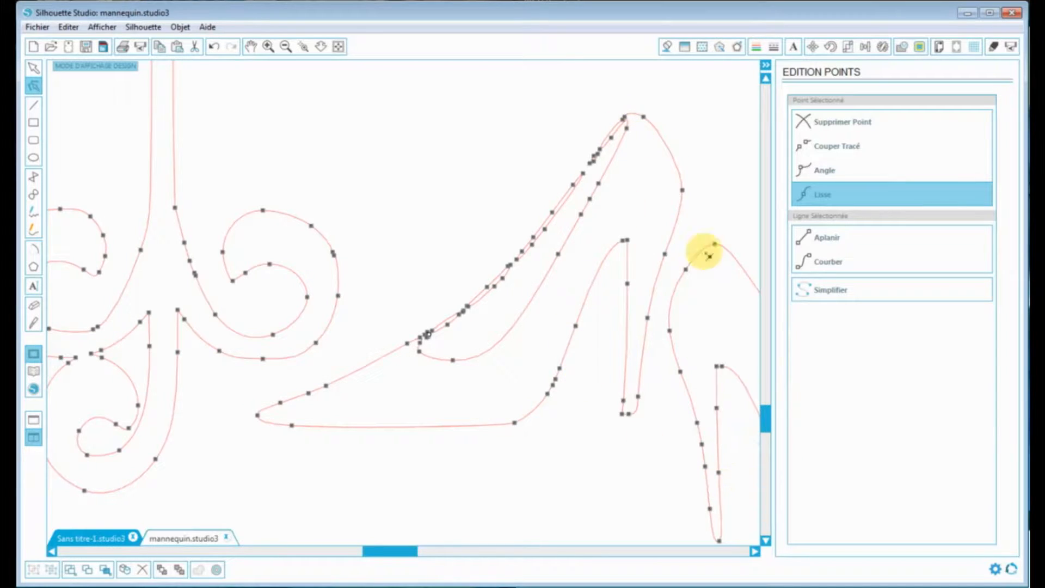
pyautogui.click(339, 47)
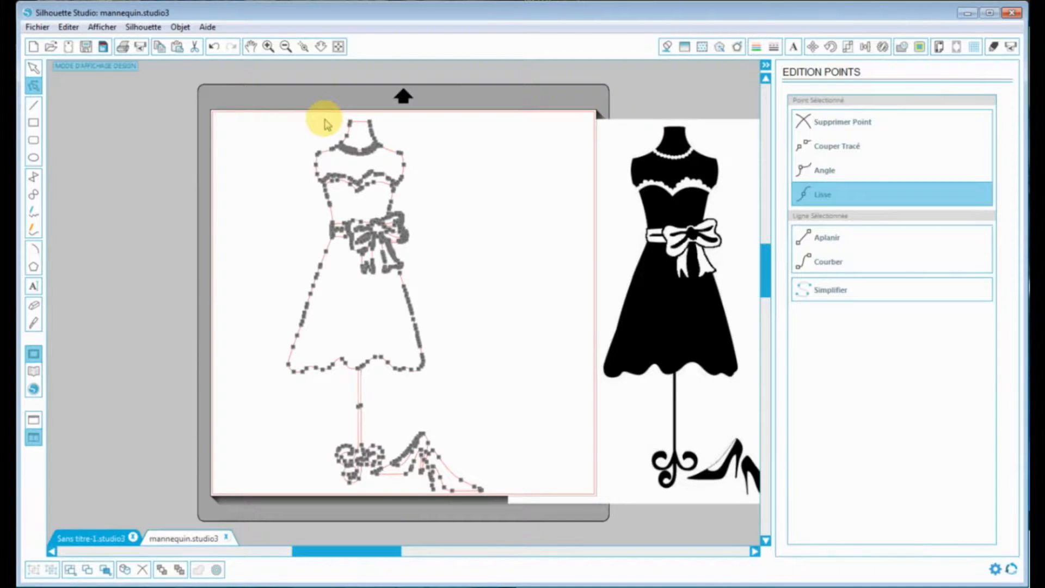
pyautogui.click(326, 130)
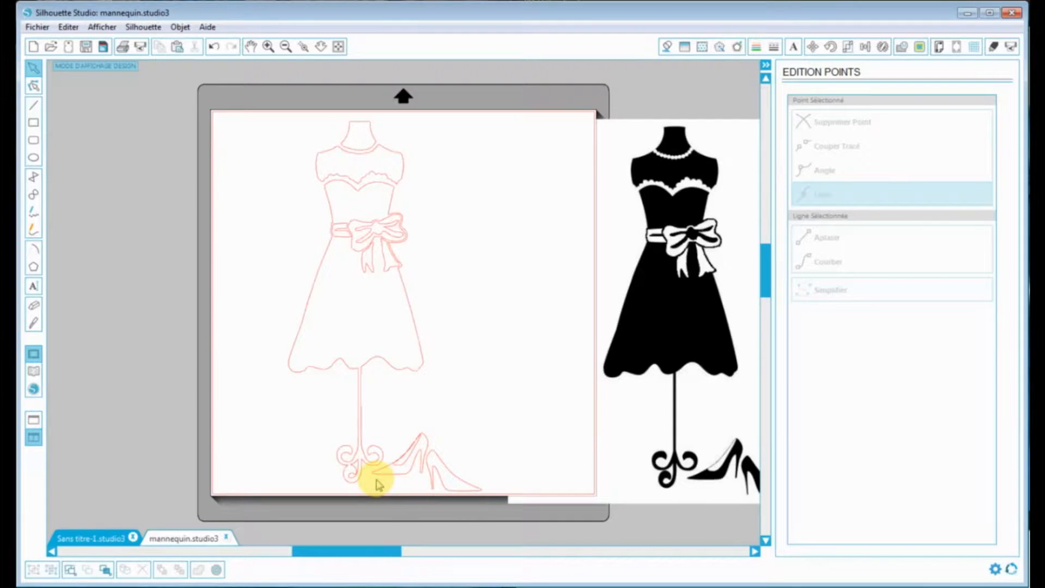
# Split the traced mannequin's compound path into separate outlines with Scinder Tracé Composite.
pyautogui.click(390, 481)
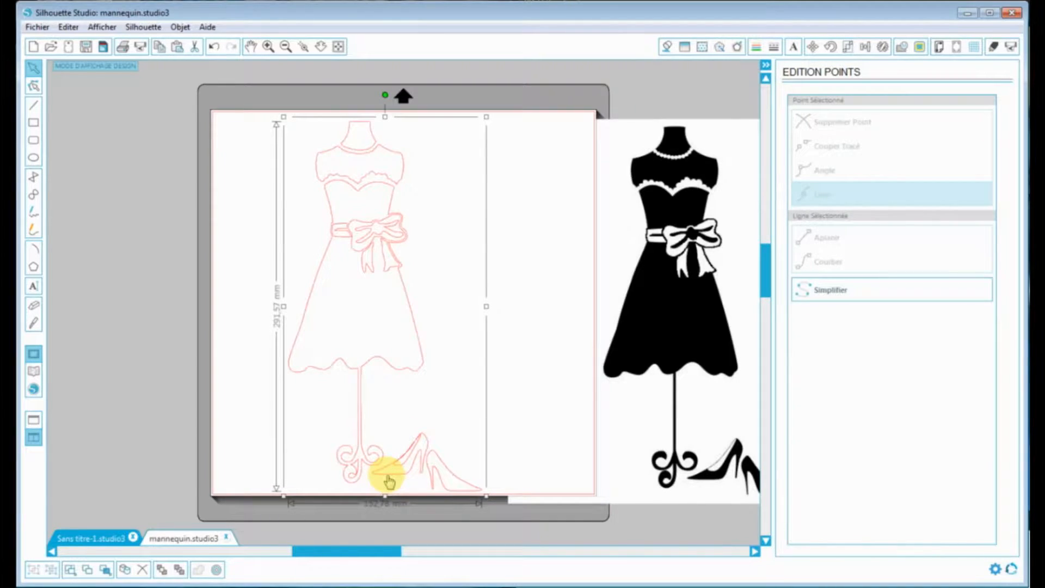
pyautogui.rightClick(368, 315)
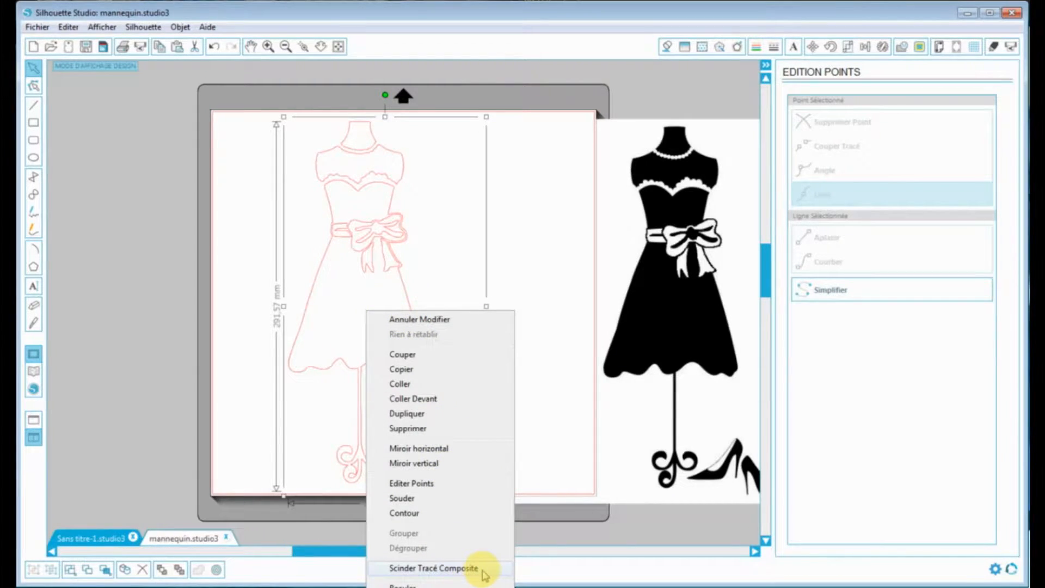
pyautogui.click(432, 146)
pyautogui.rightClick(432, 143)
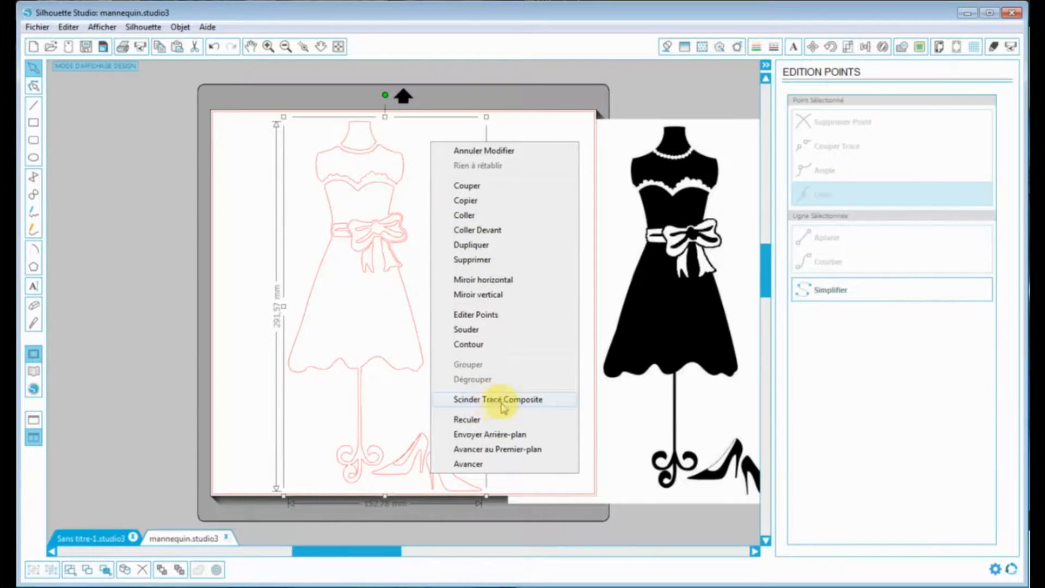
pyautogui.click(546, 403)
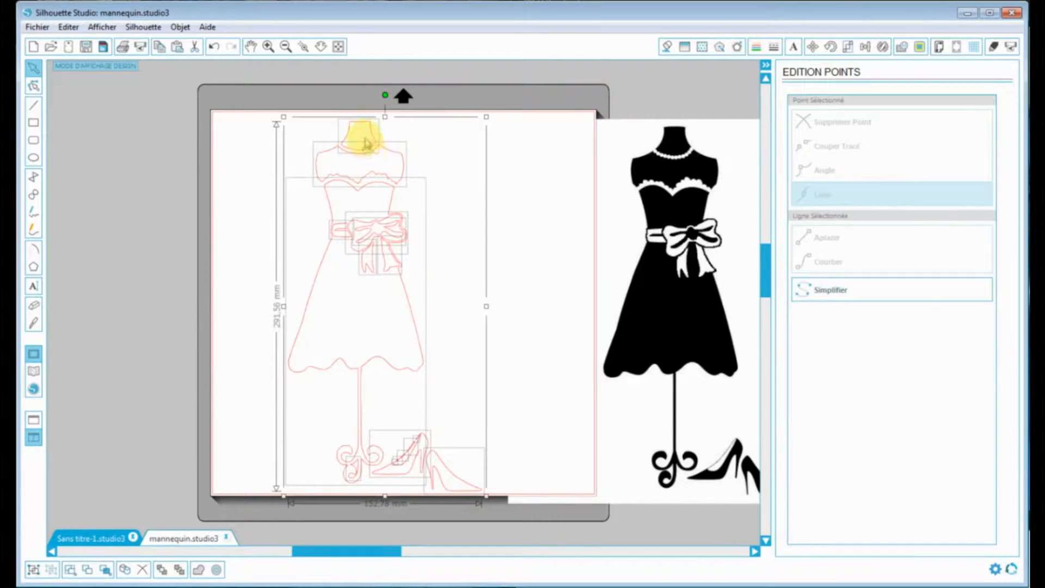
pyautogui.click(463, 177)
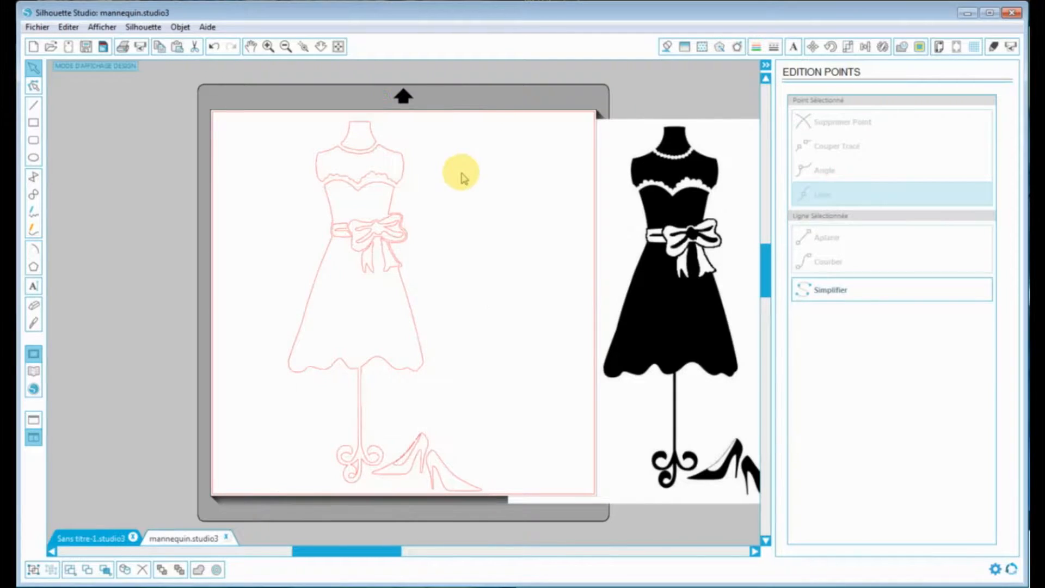
# Try moving the neck outline away to the right of the bust, and undo the move.
pyautogui.click(375, 143)
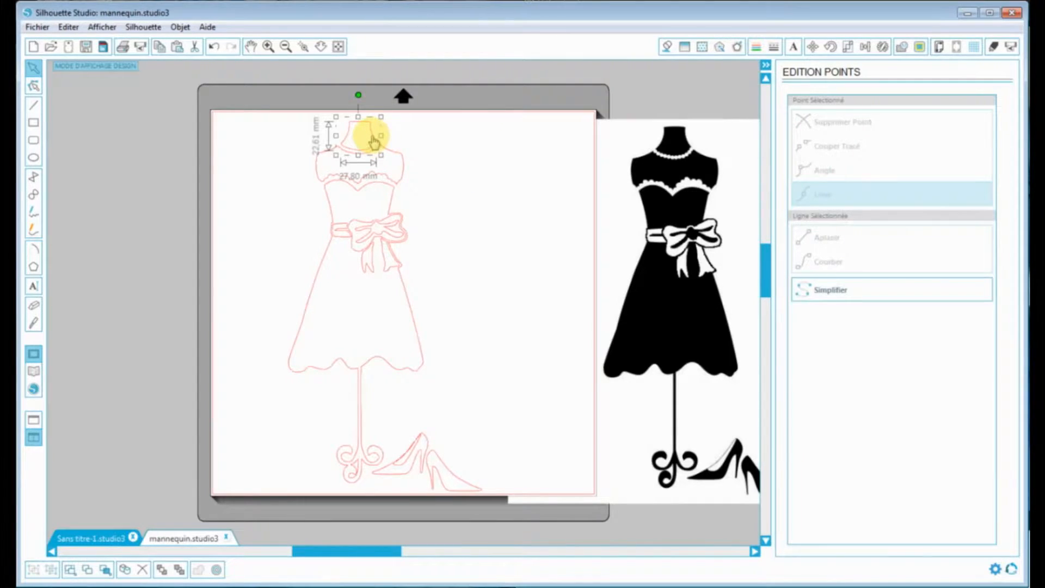
pyautogui.moveTo(375, 143); pyautogui.dragTo(506, 153)
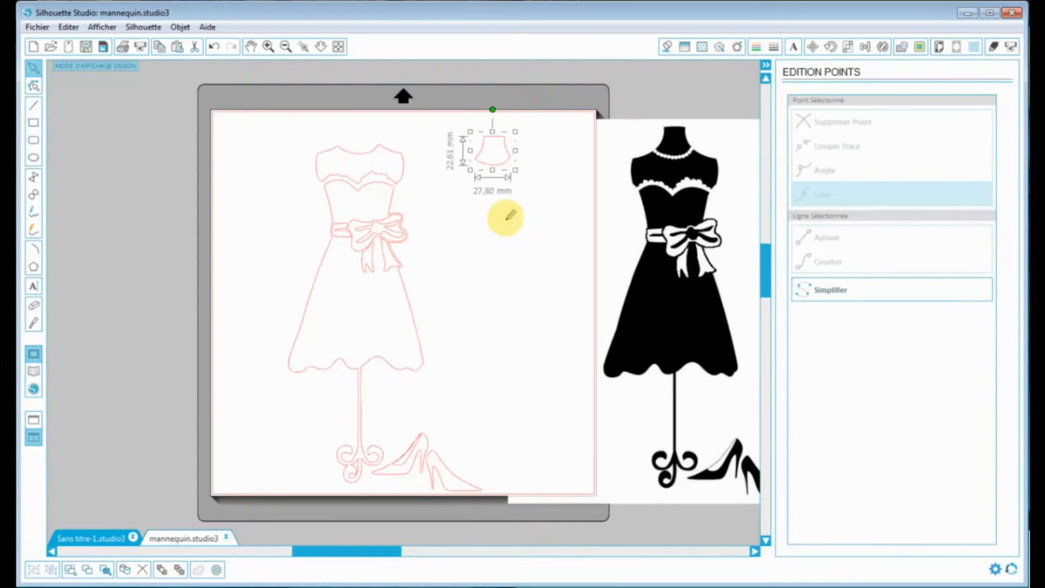
pyautogui.hotkey('ctrl', 'z')
pyautogui.click(420, 144)
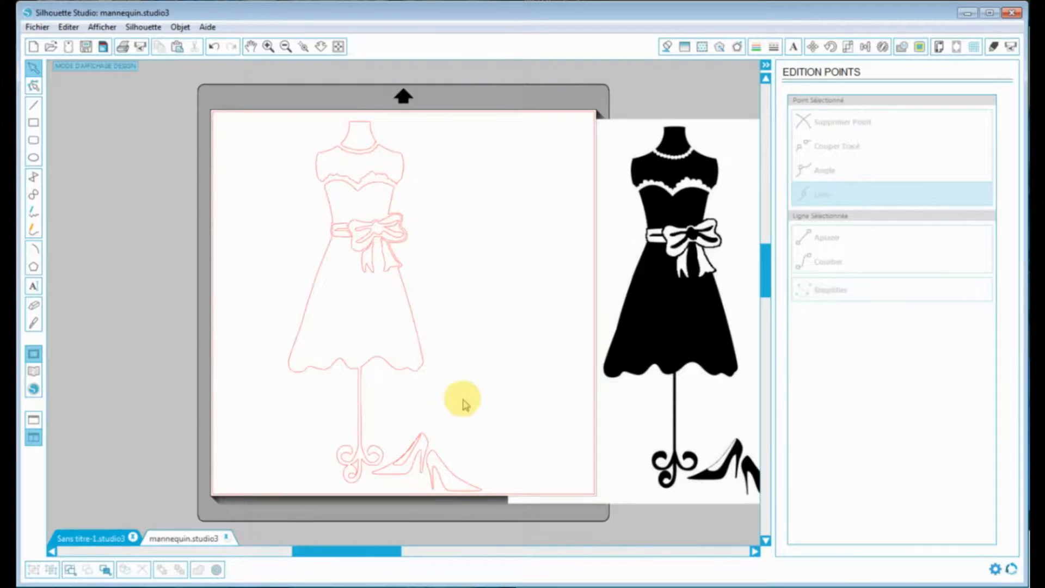
# Delete the four loose strap fragments between the toe and the heel of the front shoe.
pyautogui.click(269, 47)
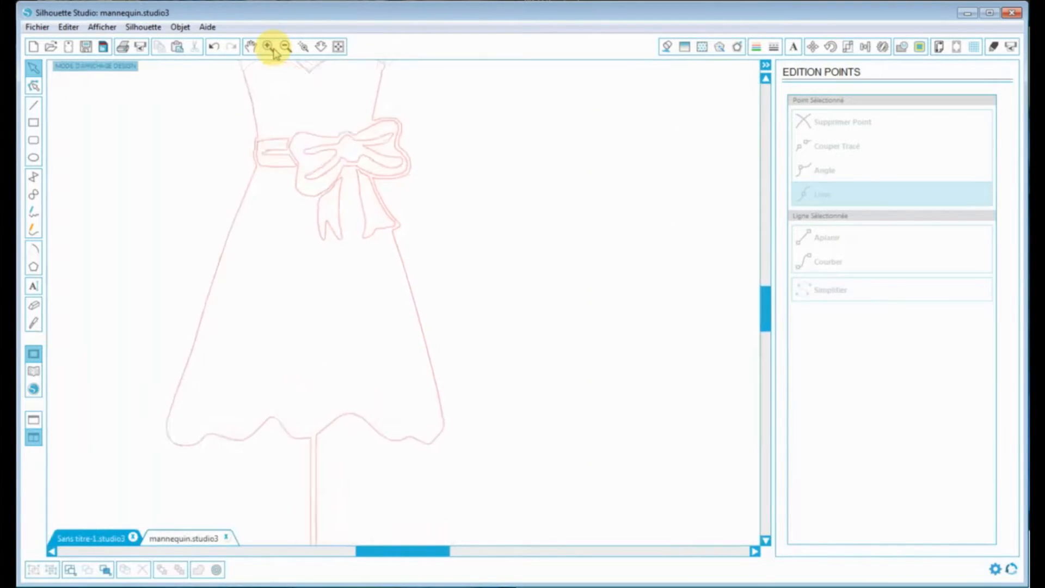
pyautogui.moveTo(763, 303); pyautogui.dragTo(765, 351)
pyautogui.click(268, 47)
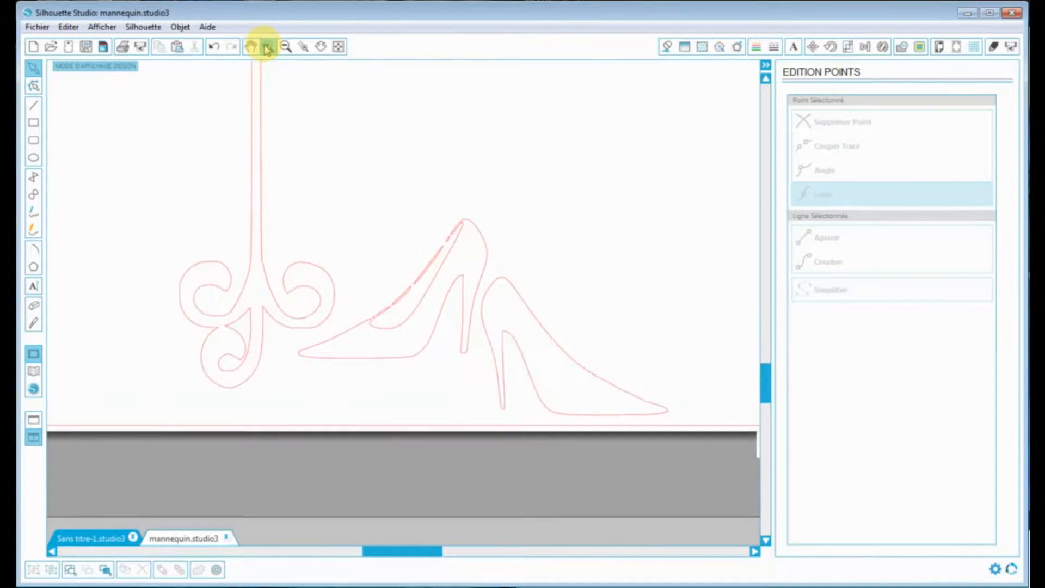
pyautogui.click(377, 315)
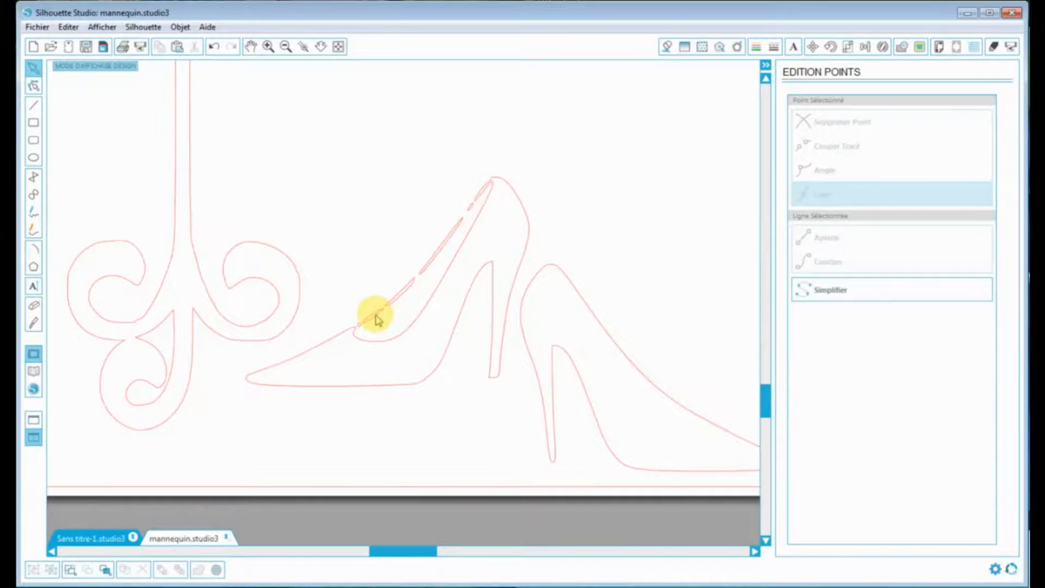
pyautogui.click(407, 292)
pyautogui.click(406, 292)
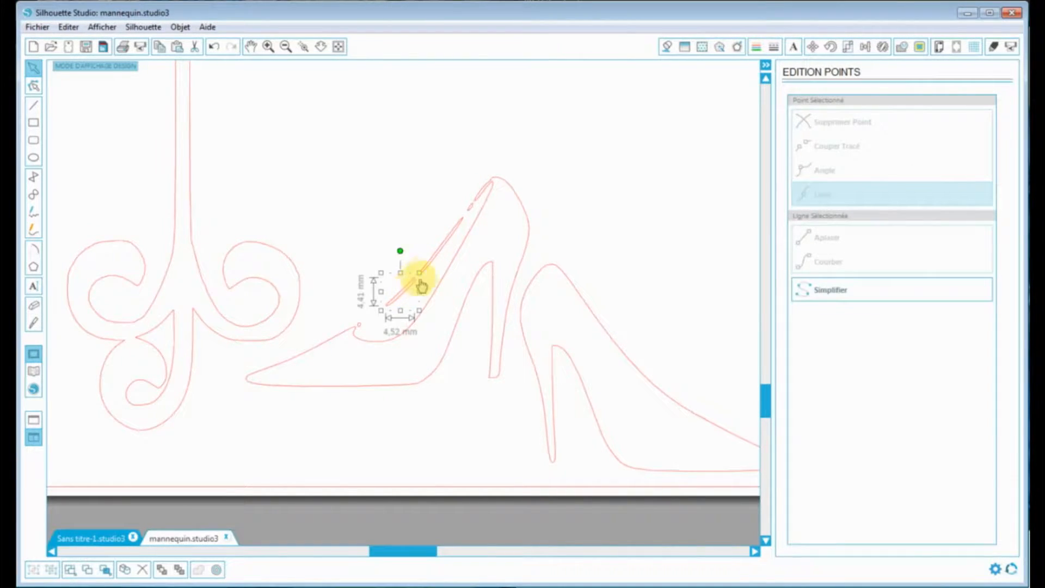
pyautogui.press('Delete')
pyautogui.click(450, 240)
pyautogui.press('Delete')
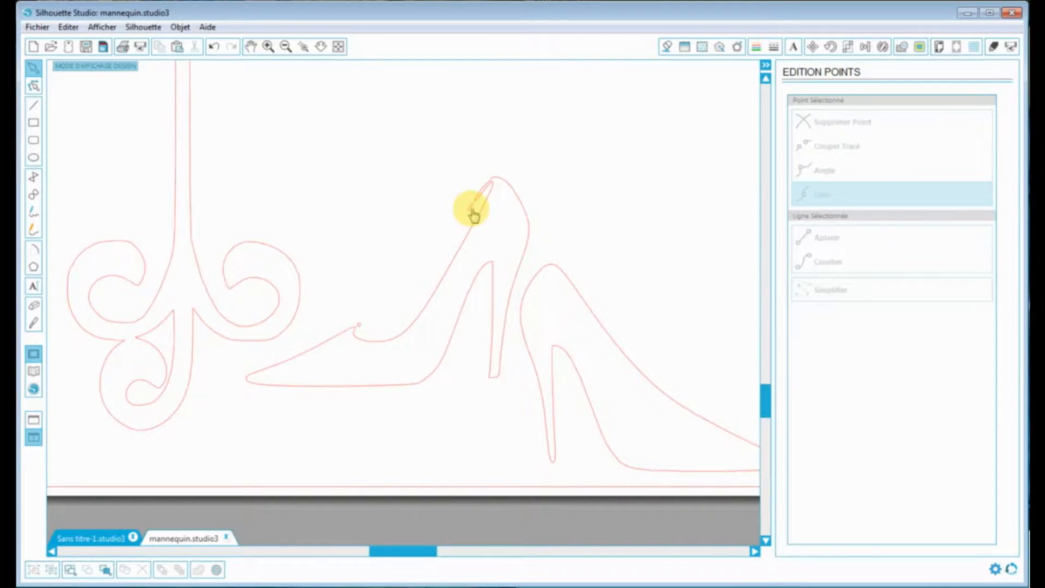
pyautogui.click(471, 213)
pyautogui.press('Delete')
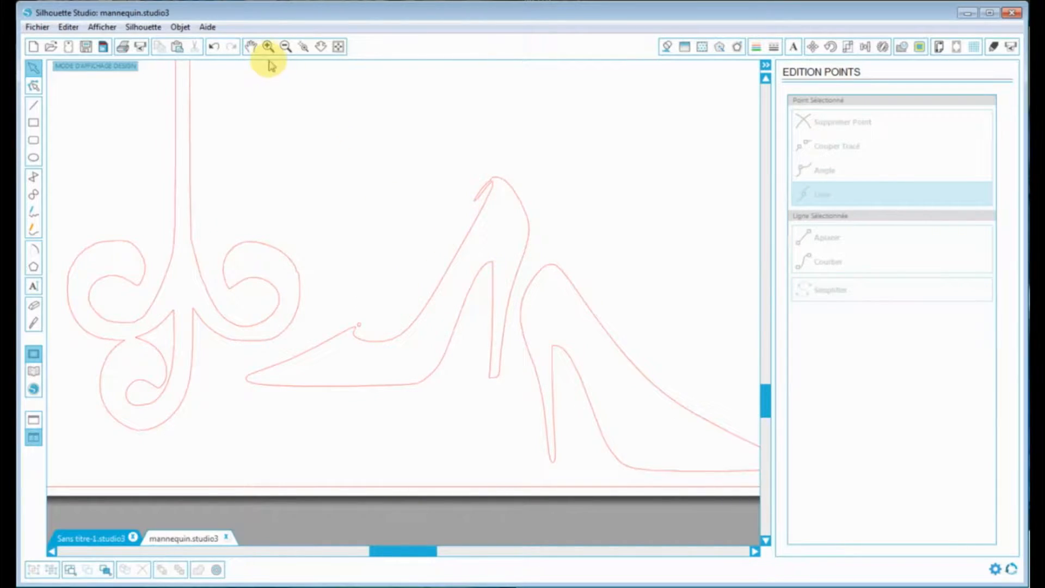
# Delete the tiny circle at the front end of the shoe's strap.
pyautogui.click(268, 48)
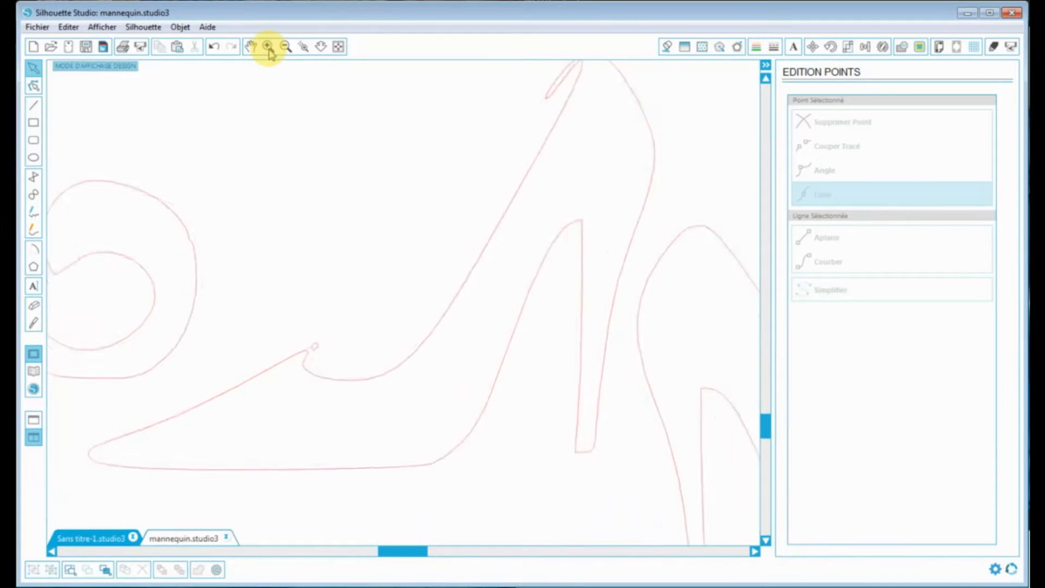
pyautogui.click(304, 353)
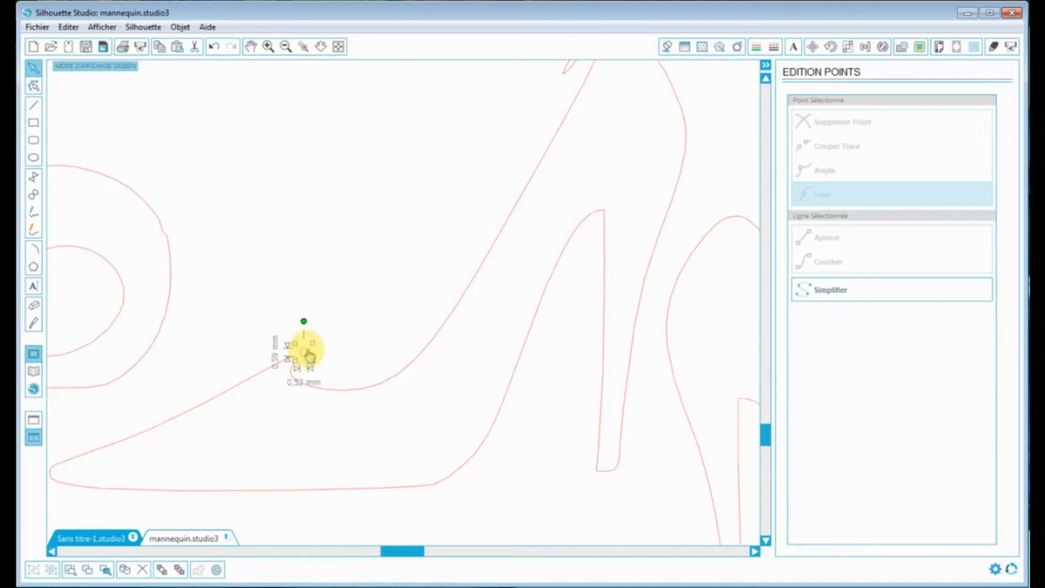
pyautogui.press('Delete')
# Open the front shoe's outline for point editing and stretch the strap stub's tip from the heel down toward the toe.
pyautogui.scroll(2, 766, 435)
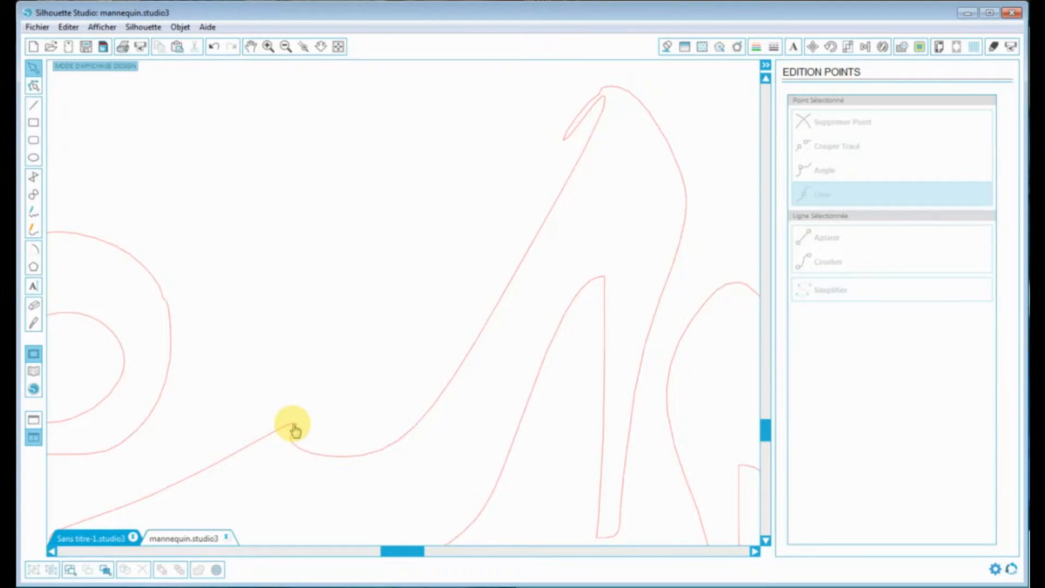
pyautogui.click(572, 135)
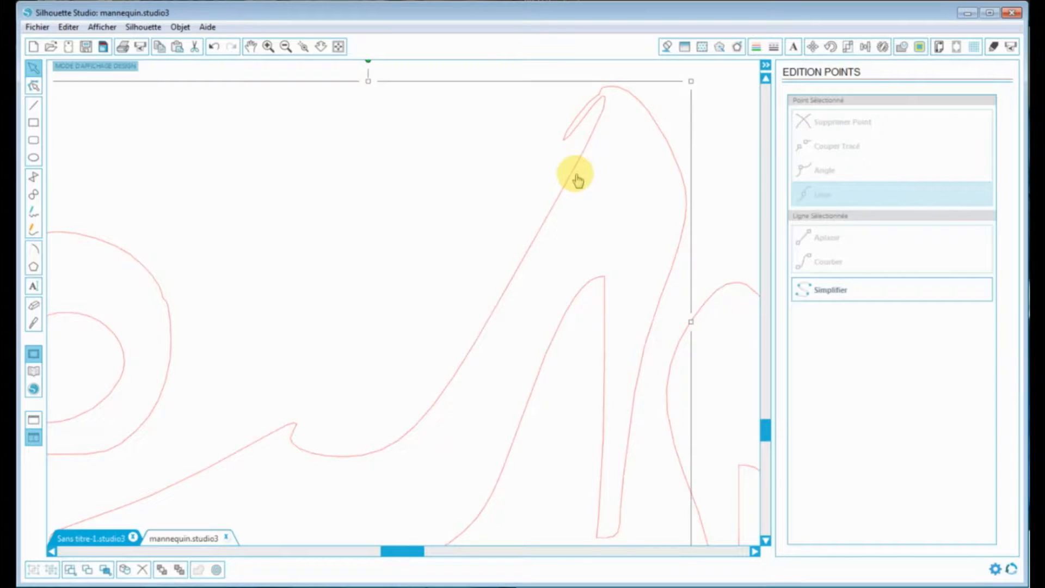
pyautogui.click(33, 85)
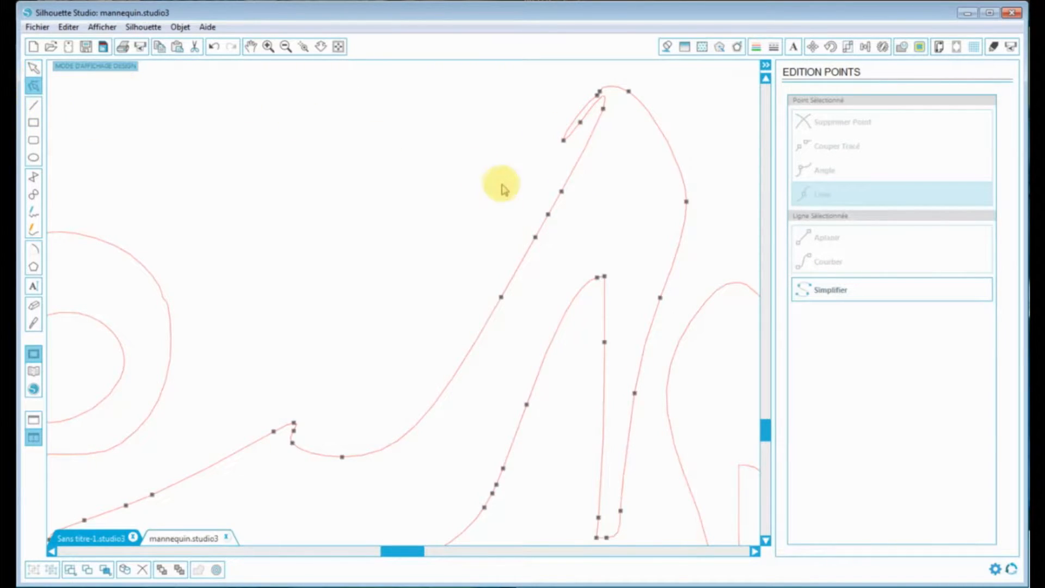
pyautogui.click(564, 140)
pyautogui.moveTo(564, 154); pyautogui.dragTo(319, 389)
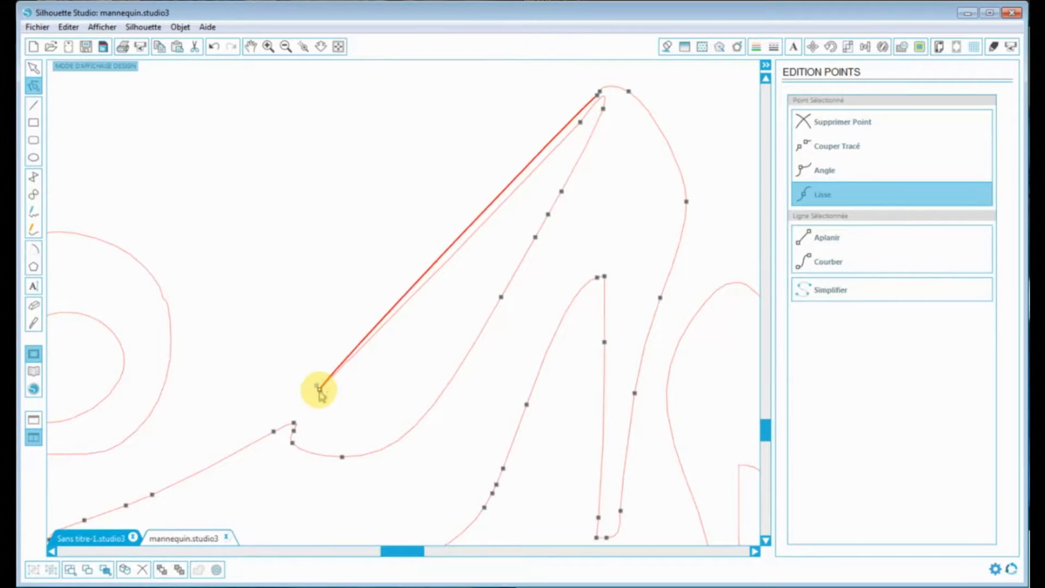
# Add a point on the strap's lower edge, place it near the toe, and nudge the strap's upper-edge point beside the heel outward.
pyautogui.click(428, 282)
pyautogui.moveTo(432, 292); pyautogui.dragTo(345, 405)
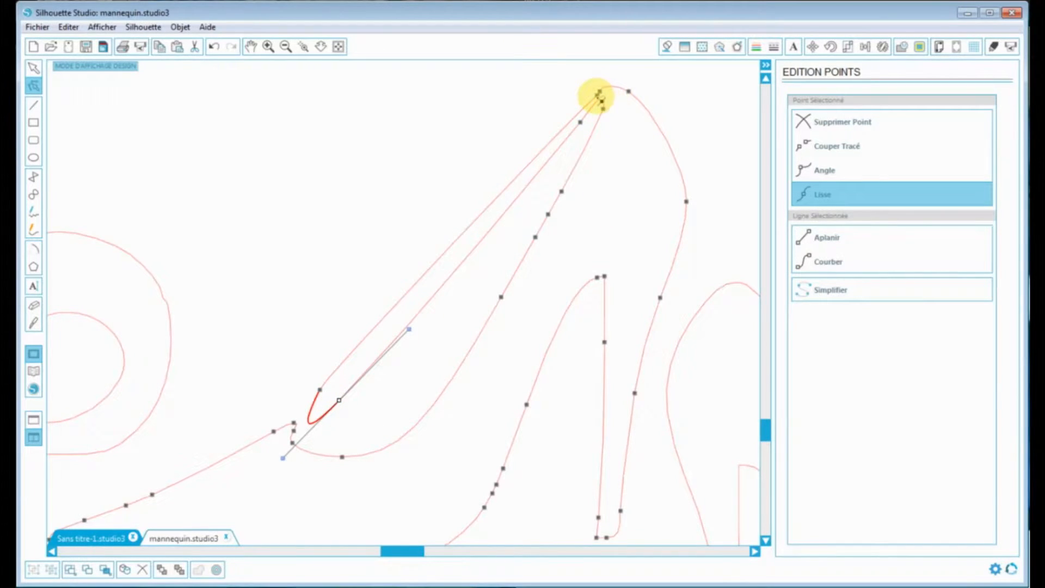
pyautogui.moveTo(596, 96); pyautogui.dragTo(590, 98)
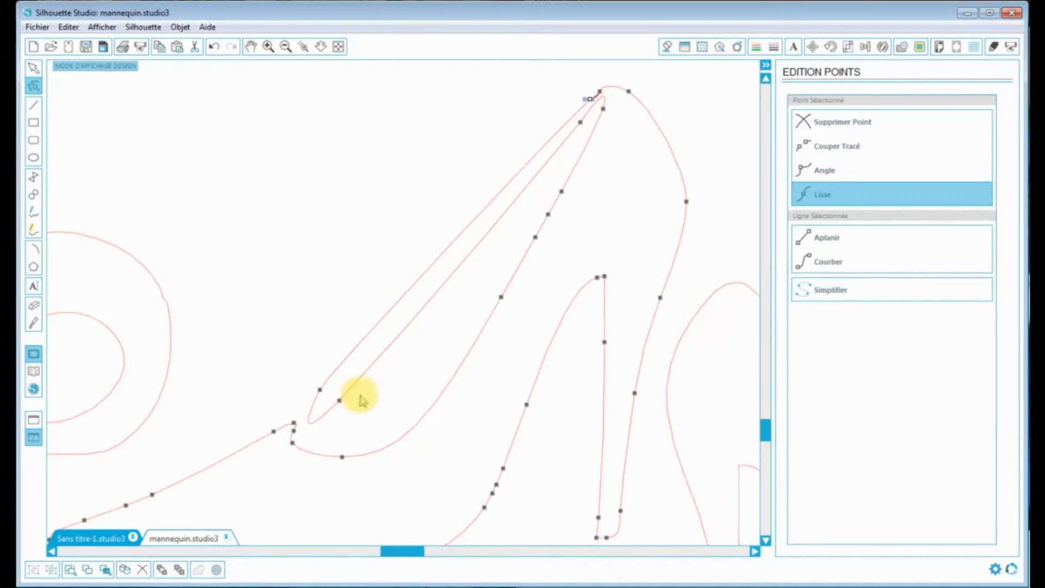
# Tighten the rounded strap end near the toe by adjusting its lower point and that point's curve handles.
pyautogui.click(340, 402)
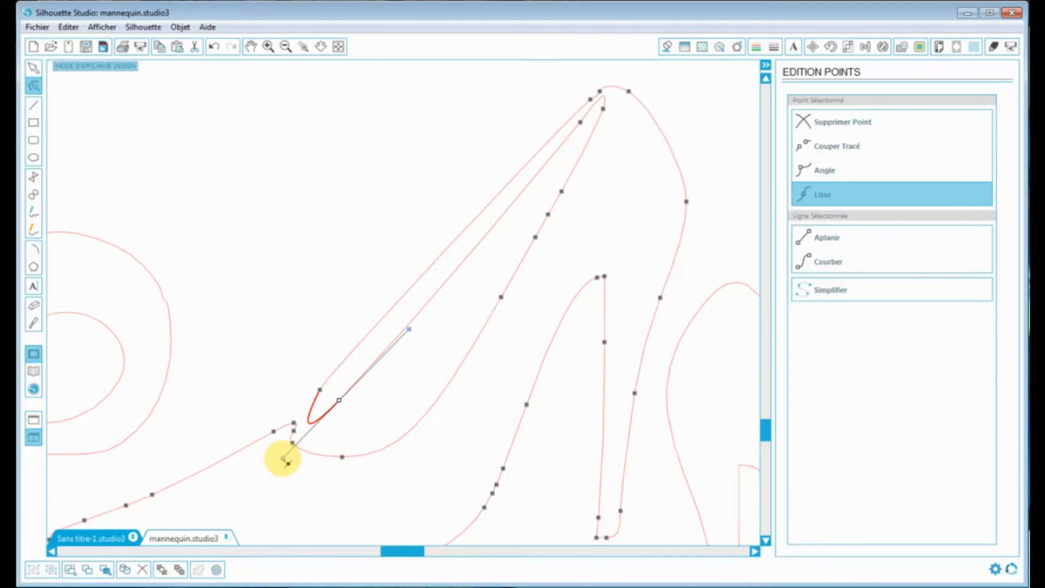
pyautogui.moveTo(284, 459); pyautogui.dragTo(317, 419)
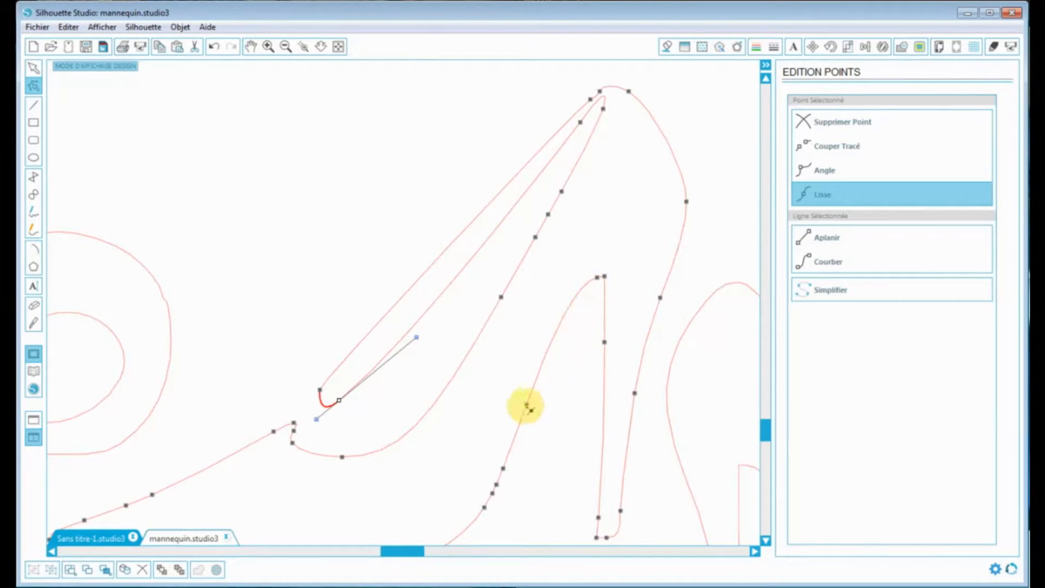
pyautogui.click(597, 278)
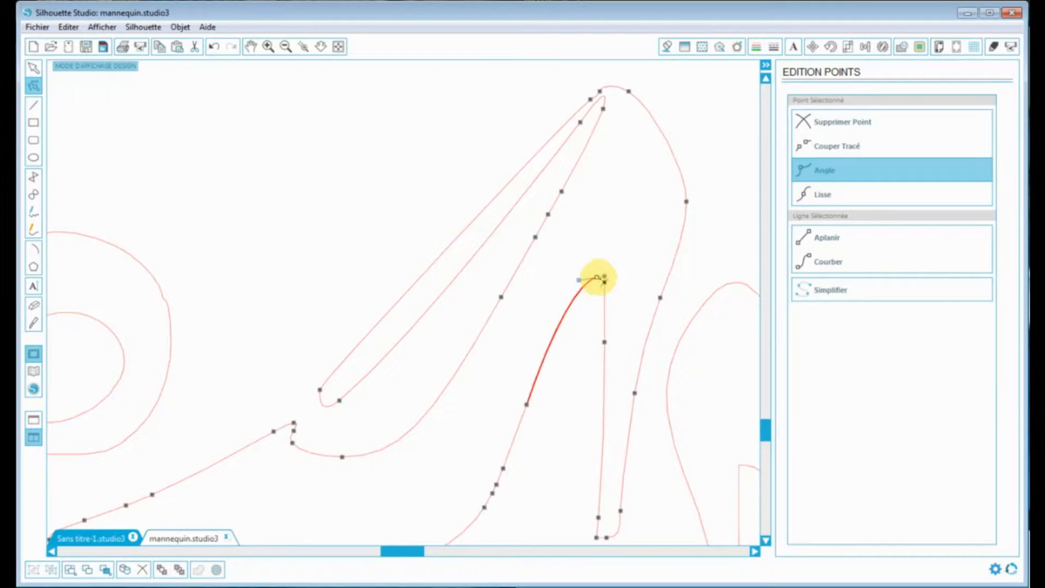
pyautogui.moveTo(598, 283); pyautogui.dragTo(582, 285)
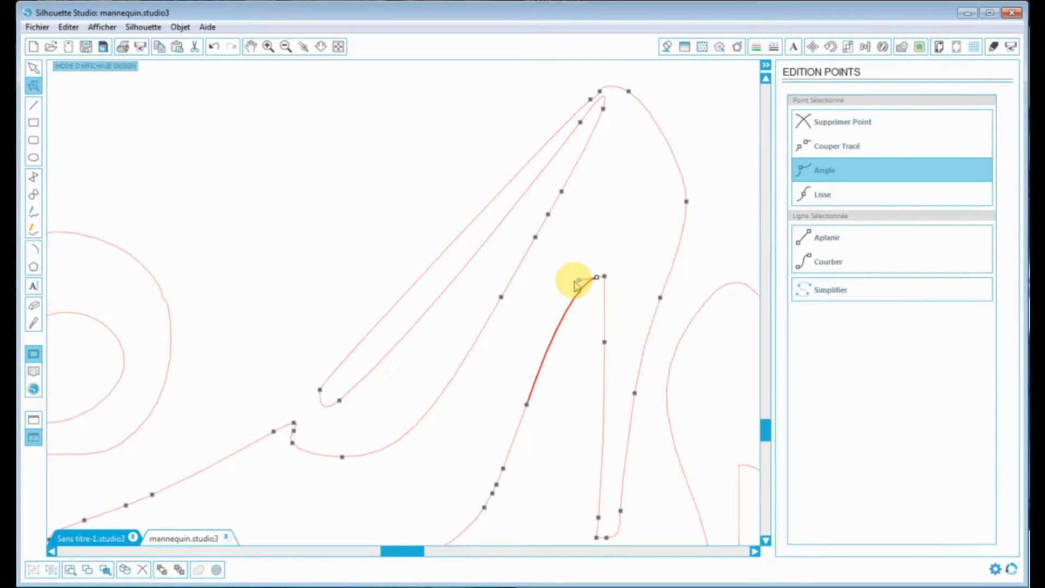
pyautogui.click(339, 401)
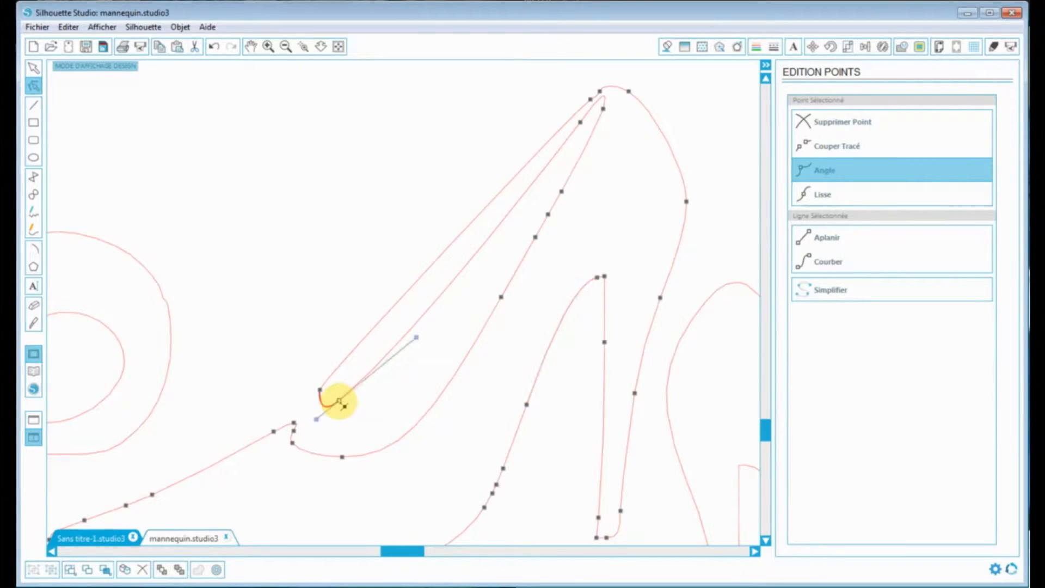
pyautogui.moveTo(321, 425)
pyautogui.mouseDown()
pyautogui.moveTo(329, 419)
pyautogui.moveTo(276, 469)
pyautogui.moveTo(315, 422)
pyautogui.moveTo(305, 431)
pyautogui.mouseUp()
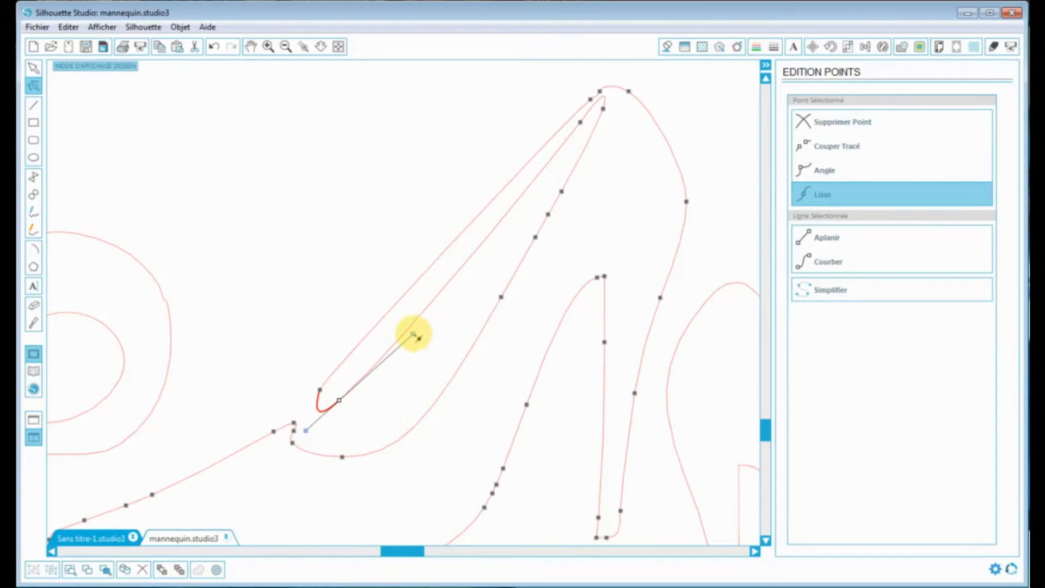
pyautogui.moveTo(422, 343); pyautogui.dragTo(400, 355)
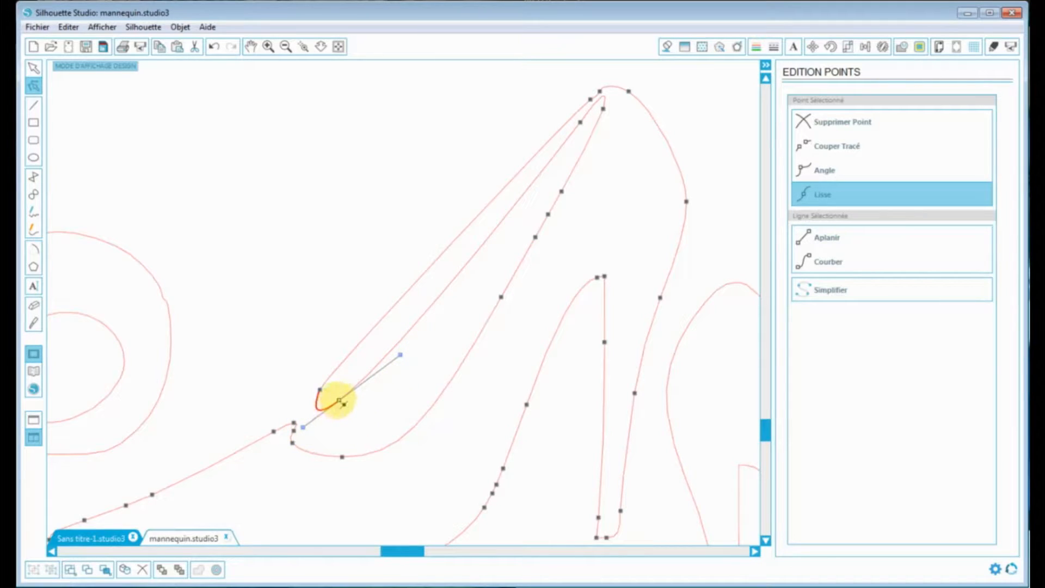
pyautogui.moveTo(339, 401); pyautogui.dragTo(319, 418)
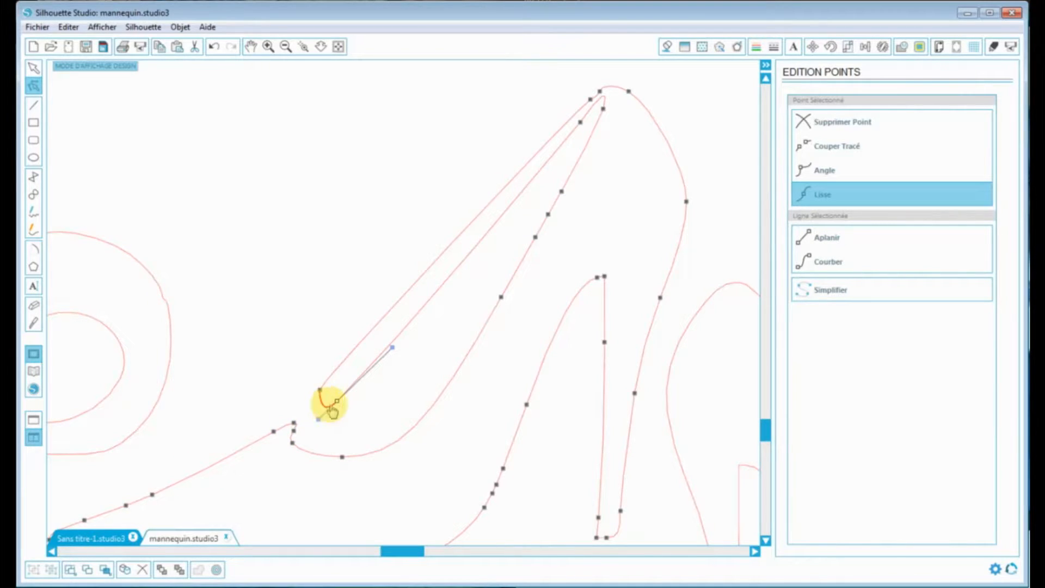
# Cut the outline with Couper Tracé at the pointed tip of the shoe's front opening and pull the two cut ends apart.
pyautogui.rightClick(294, 425)
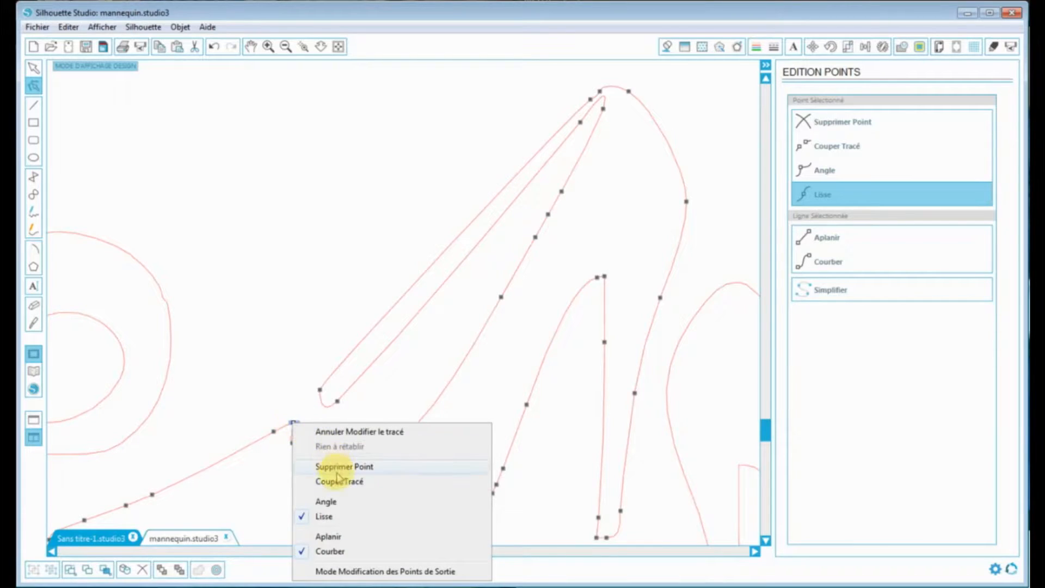
pyautogui.click(372, 484)
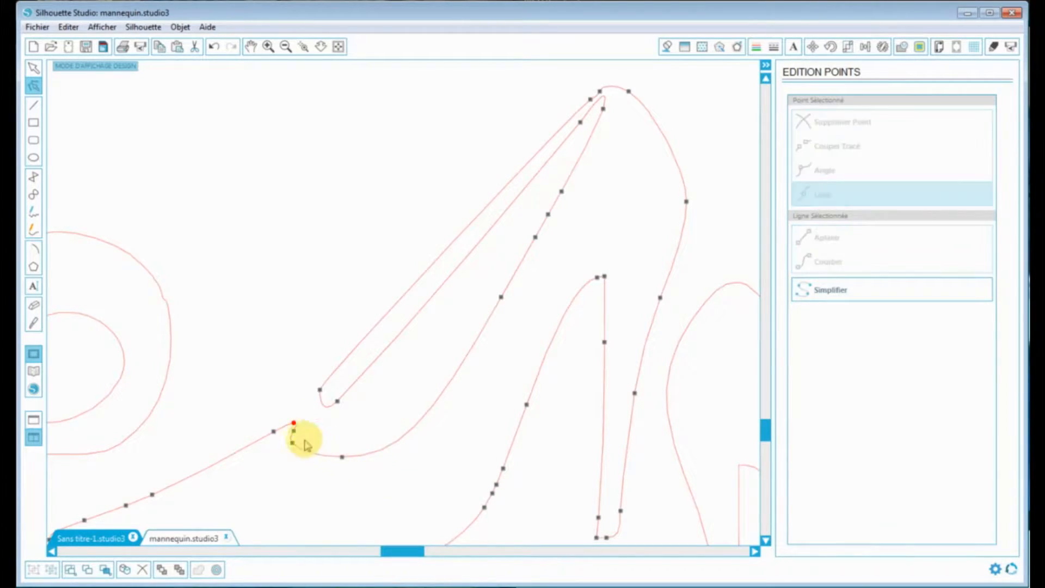
pyautogui.moveTo(294, 422); pyautogui.dragTo(285, 383)
pyautogui.moveTo(296, 428)
pyautogui.mouseDown()
pyautogui.moveTo(336, 434)
pyautogui.moveTo(309, 435)
pyautogui.mouseUp()
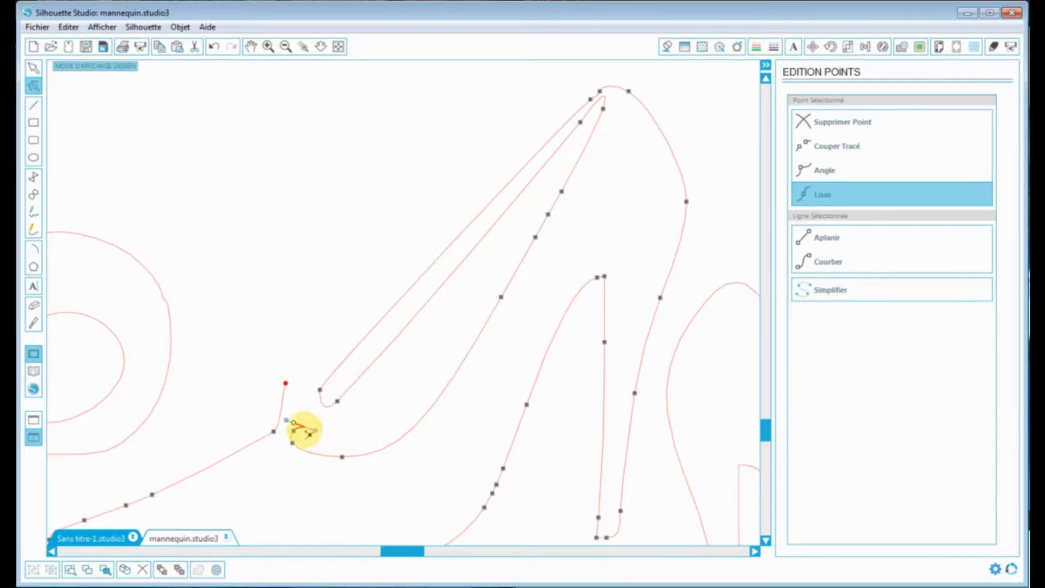
pyautogui.moveTo(297, 426); pyautogui.dragTo(330, 425)
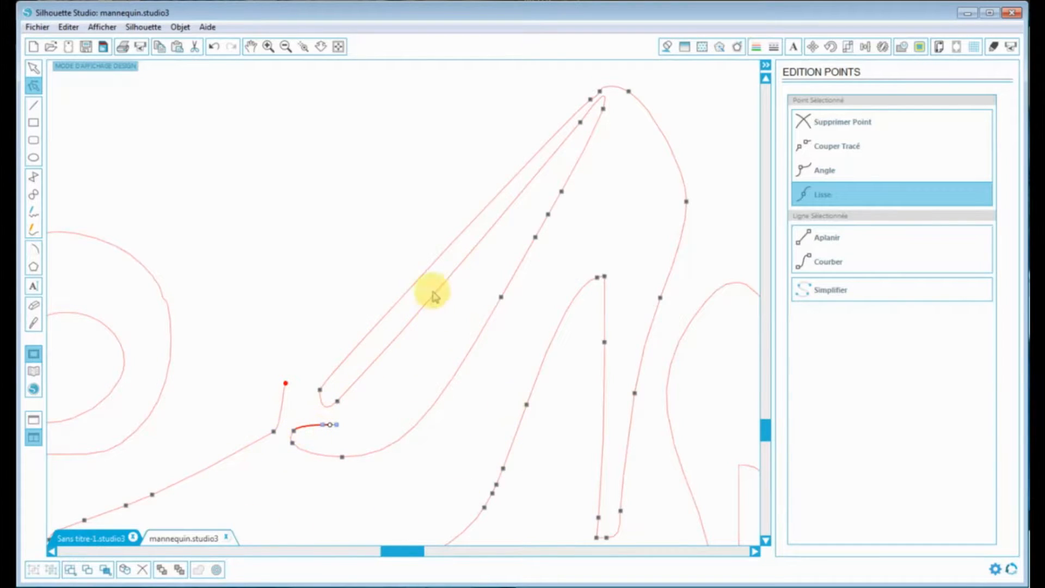
# Cut the path at the strap end's upper point and join the strap's upper edge to the loose end of the toe outline.
pyautogui.click(322, 390)
pyautogui.rightClick(320, 388)
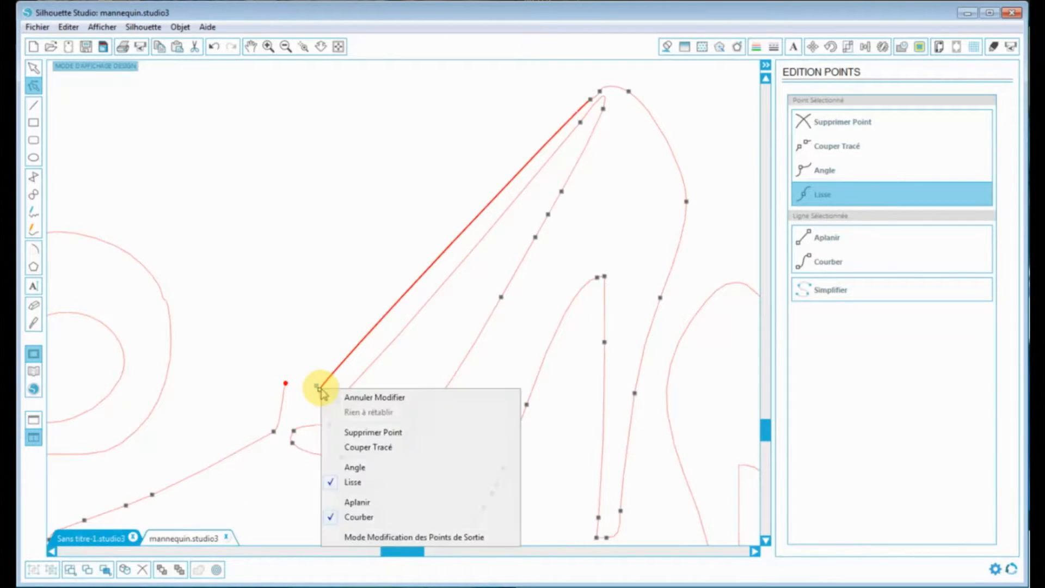
pyautogui.click(365, 448)
pyautogui.moveTo(321, 391); pyautogui.dragTo(313, 365)
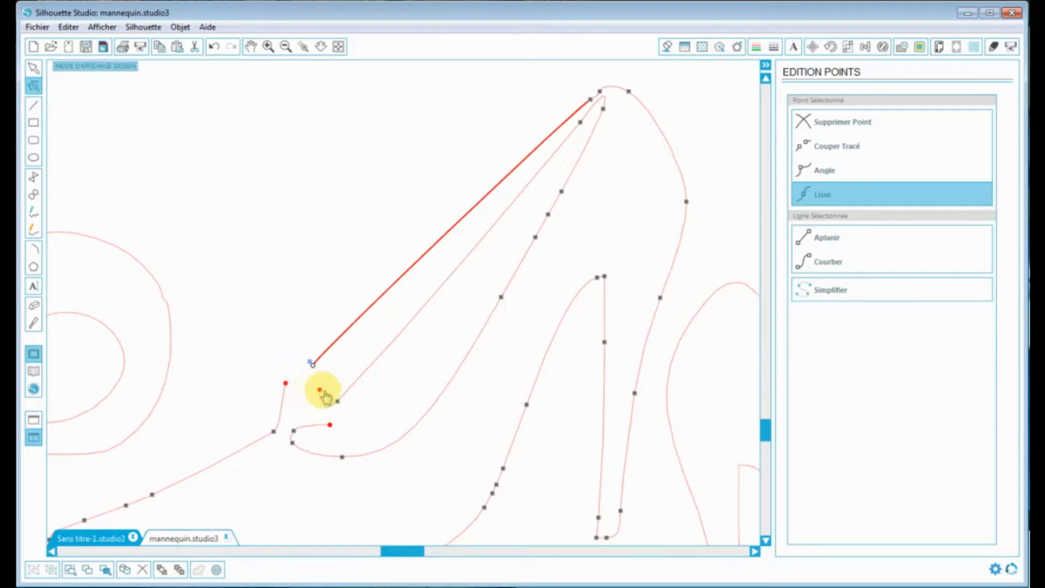
pyautogui.moveTo(313, 364); pyautogui.dragTo(287, 384)
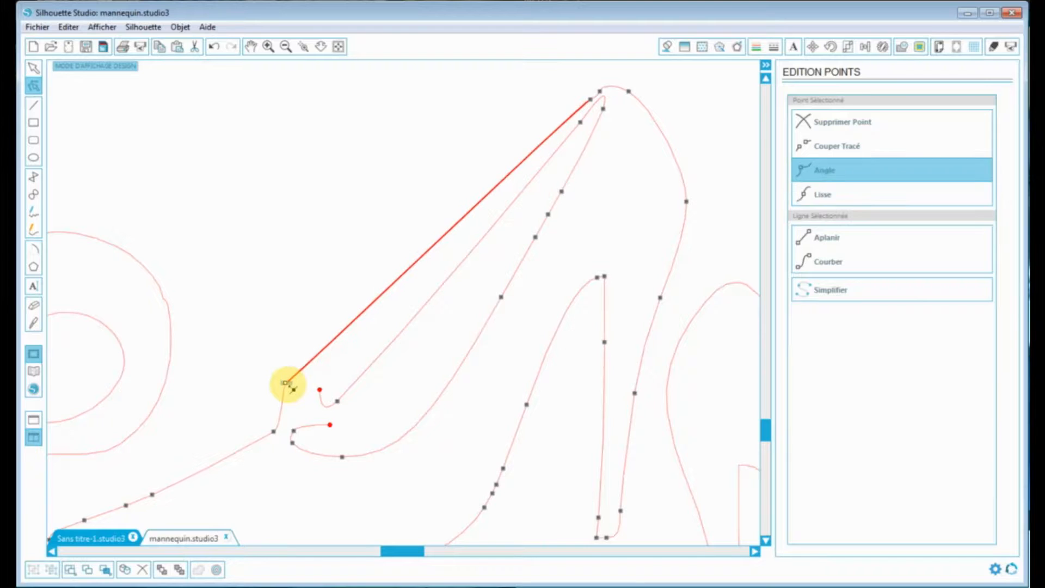
# Join the loose end of the strap's lower edge to the remaining loose end of the shoe's inner opening.
pyautogui.click(320, 390)
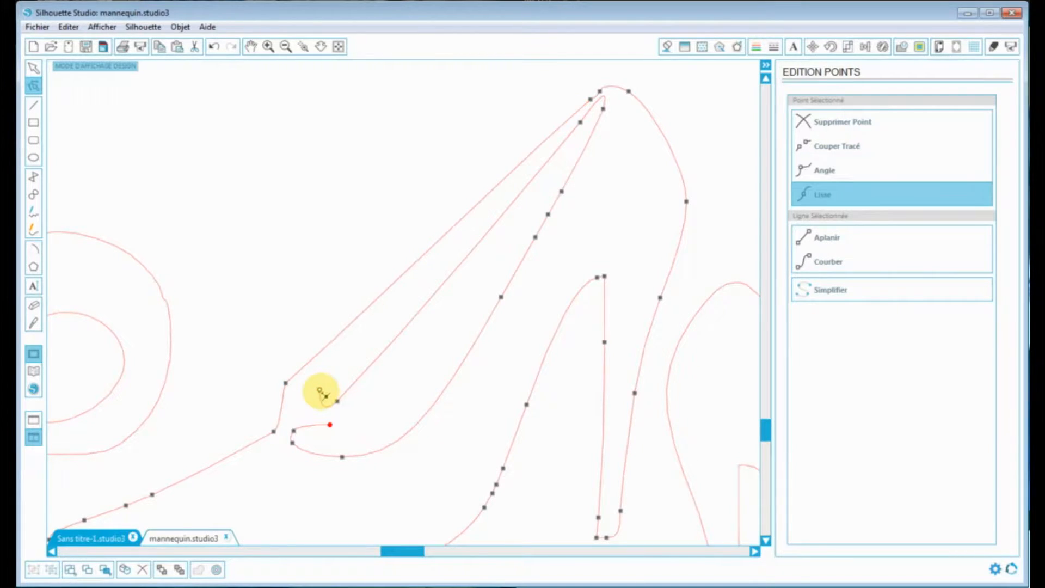
pyautogui.moveTo(338, 429); pyautogui.dragTo(334, 407)
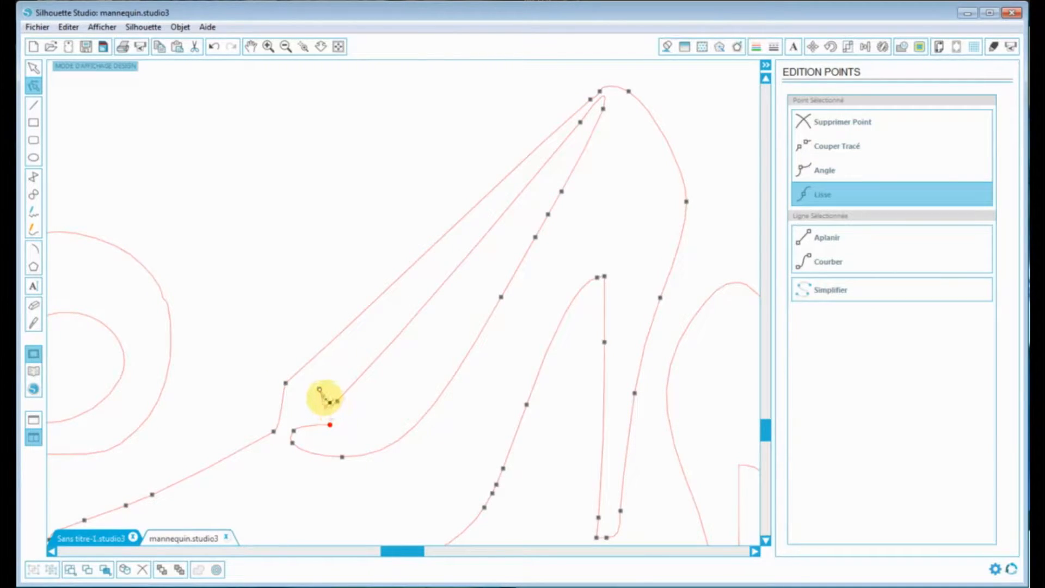
pyautogui.moveTo(333, 425); pyautogui.dragTo(332, 402)
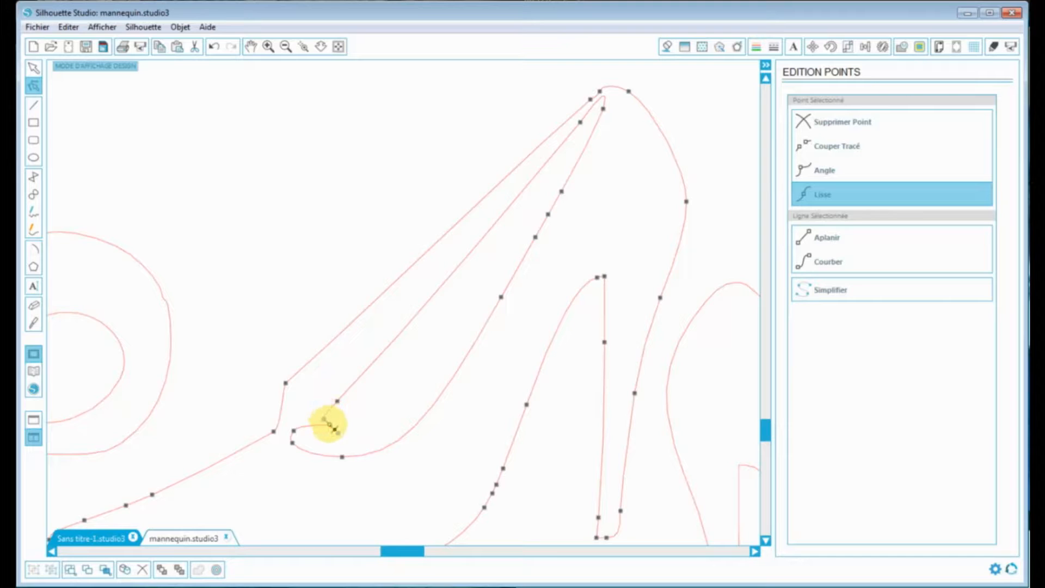
pyautogui.click(339, 428)
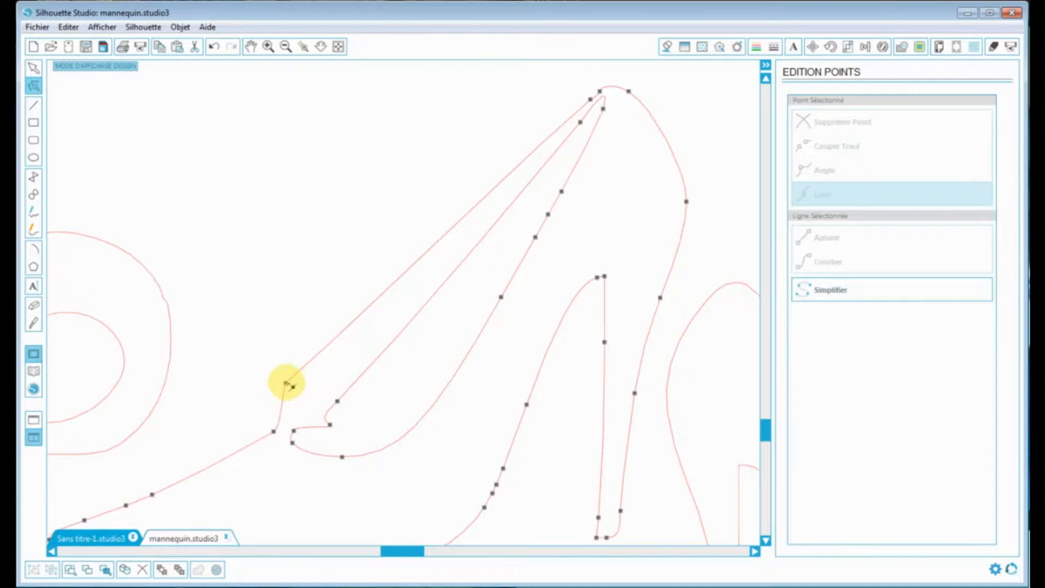
# Reposition the joined points and the strap's lower-edge point near the toe so the strap becomes a narrow, even band.
pyautogui.click(287, 384)
pyautogui.moveTo(286, 384); pyautogui.dragTo(325, 427)
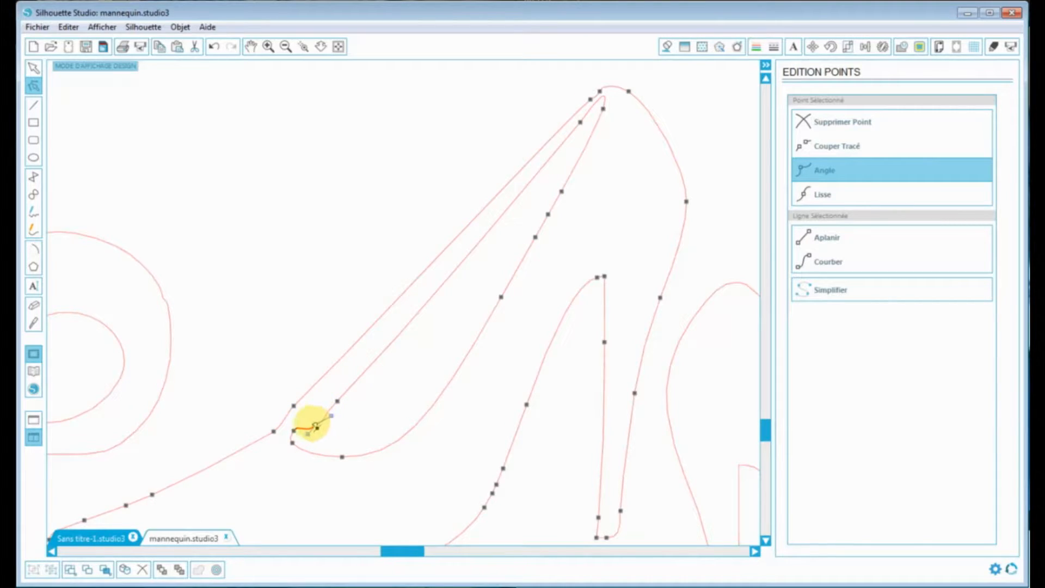
pyautogui.moveTo(325, 409); pyautogui.dragTo(345, 376)
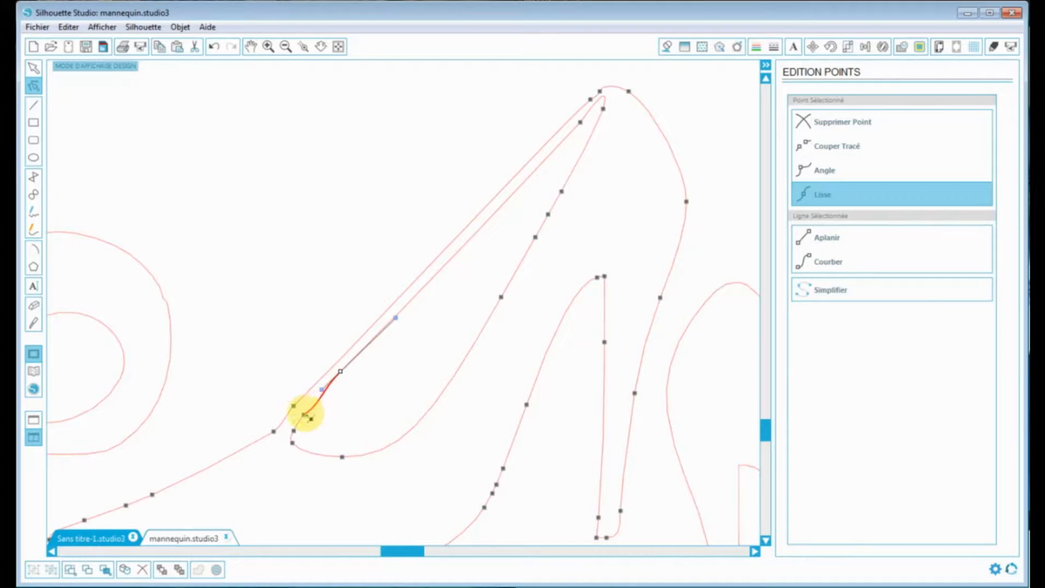
pyautogui.click(304, 416)
pyautogui.moveTo(322, 407)
pyautogui.mouseDown()
pyautogui.moveTo(308, 405)
pyautogui.moveTo(310, 416)
pyautogui.mouseUp()
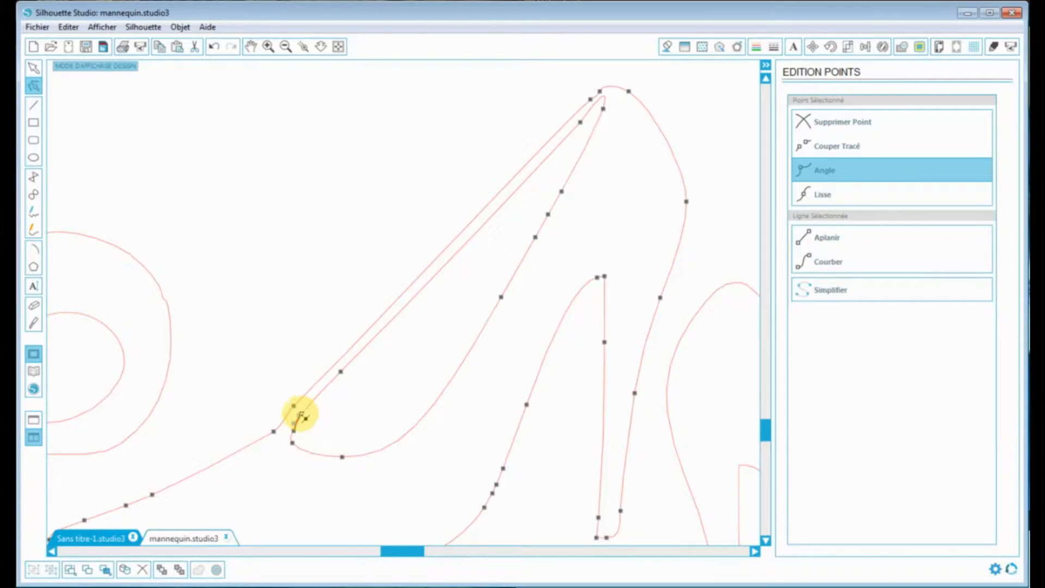
# Narrow the strap's heel end by moving its lower-edge point, then leave point editing and check the whole shoe.
pyautogui.click(581, 124)
pyautogui.moveTo(580, 124); pyautogui.dragTo(614, 116)
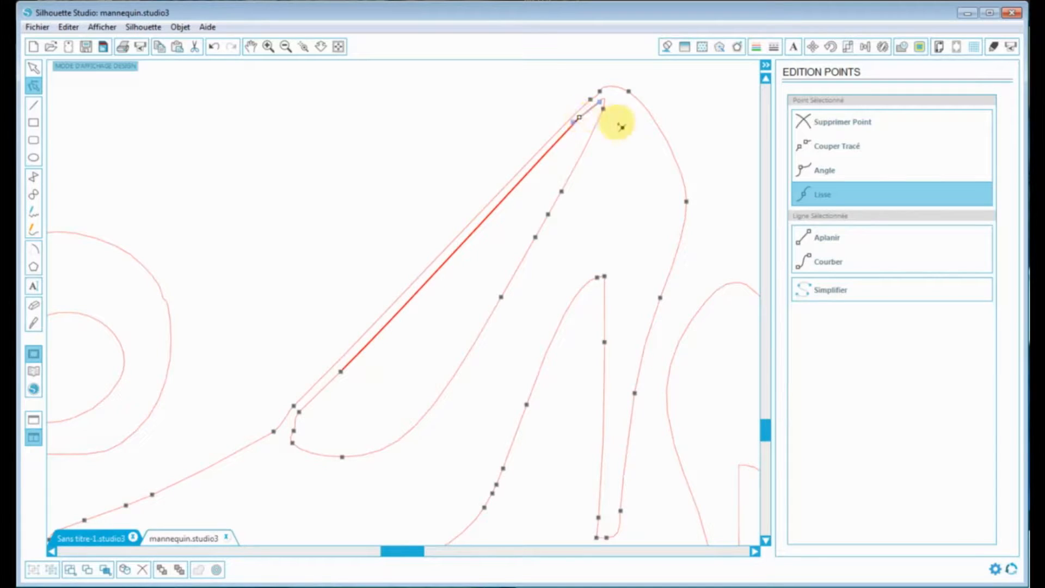
pyautogui.click(619, 123)
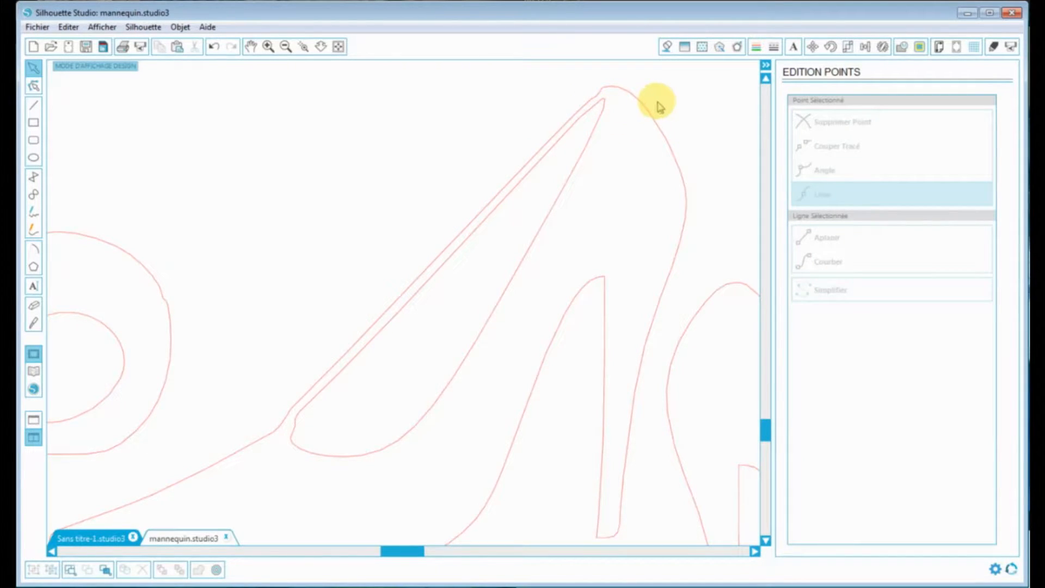
pyautogui.click(286, 46)
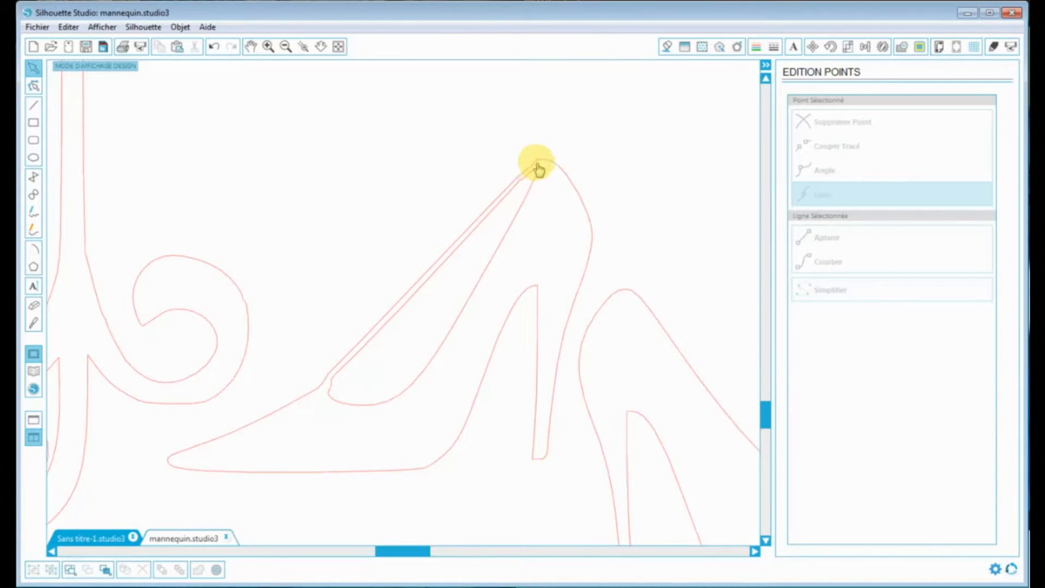
pyautogui.click(269, 48)
pyautogui.click(269, 46)
# Reopen the shoe outline for point editing, flatten the segment at the top of the heel with Aplanir, and curve it again with Courber.
pyautogui.click(597, 105)
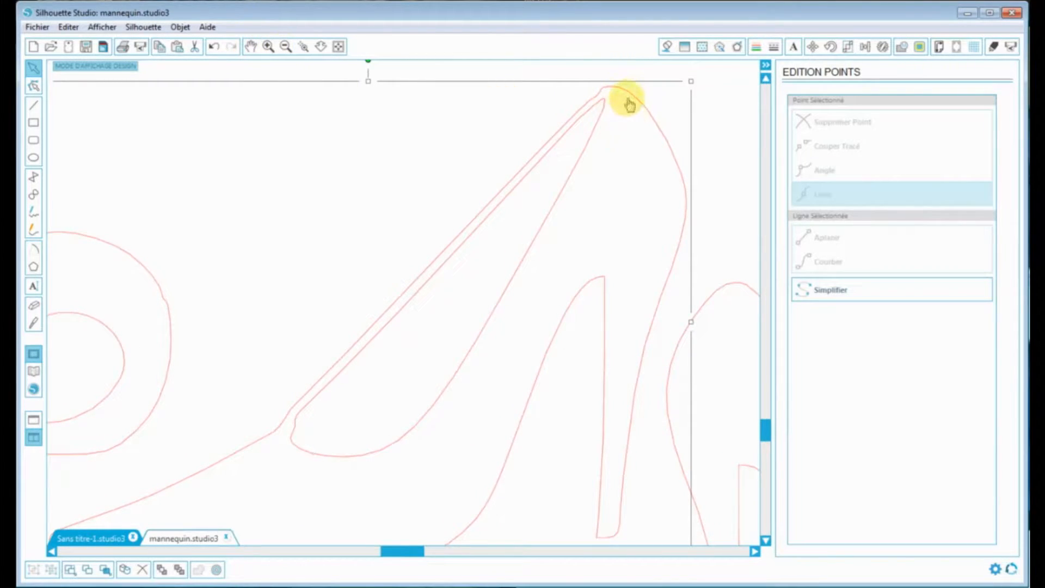
pyautogui.doubleClick(600, 95)
pyautogui.click(600, 92)
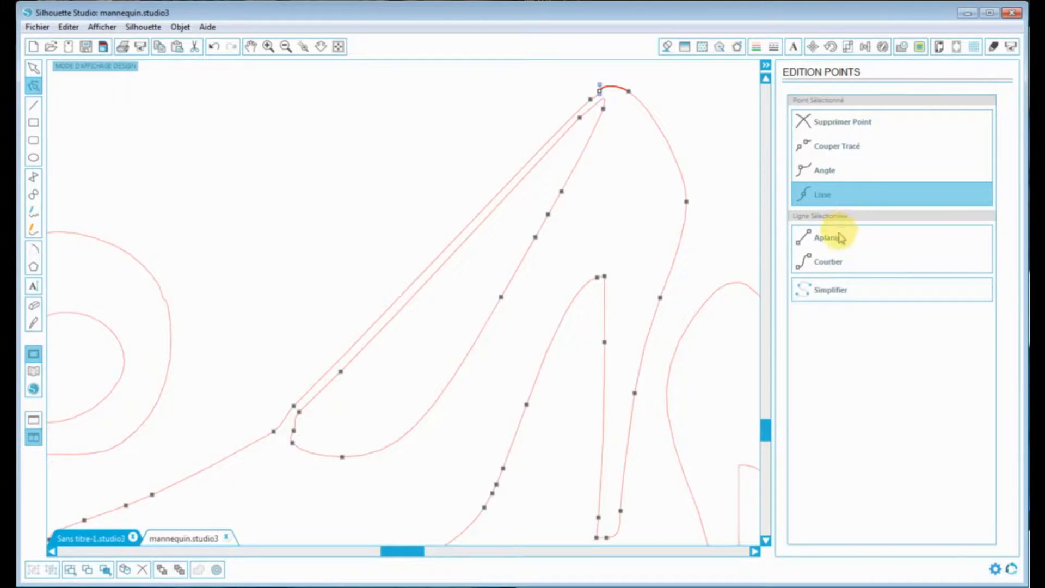
pyautogui.click(832, 241)
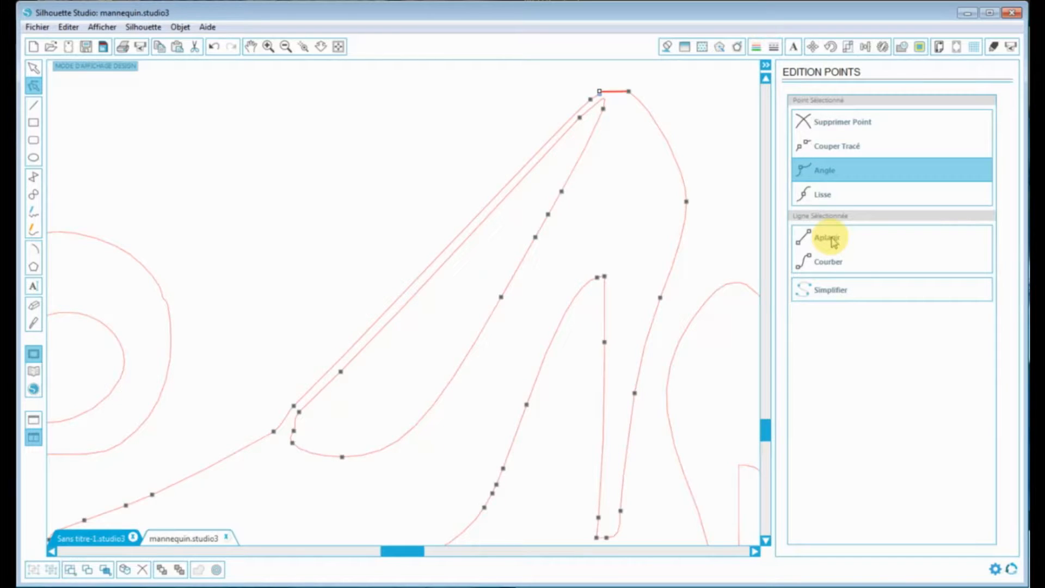
pyautogui.click(830, 266)
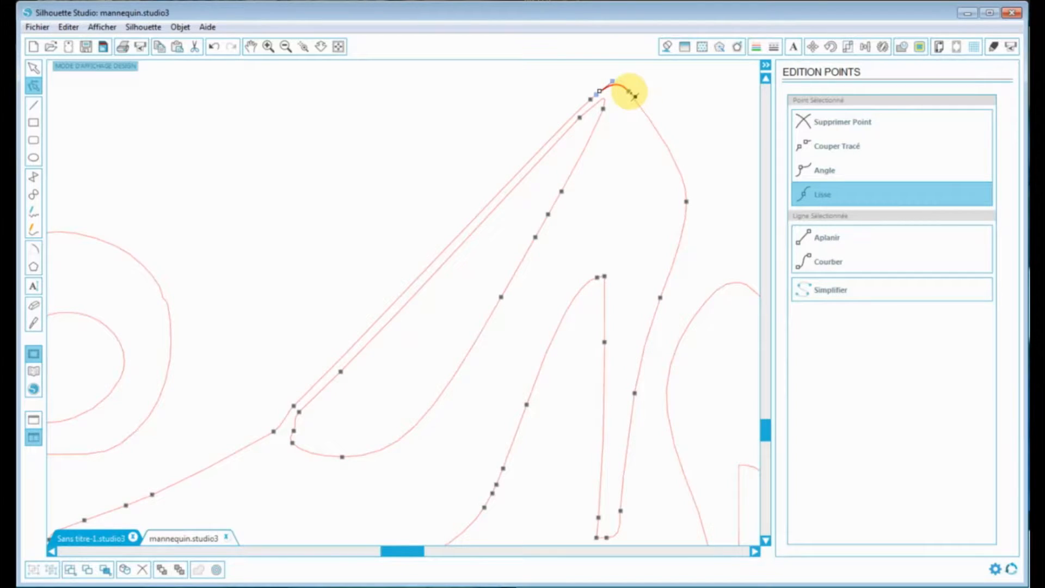
# Reopen the shoe outline for point editing and round the toe end of its inner opening using Courber and point adjustments.
pyautogui.click(724, 190)
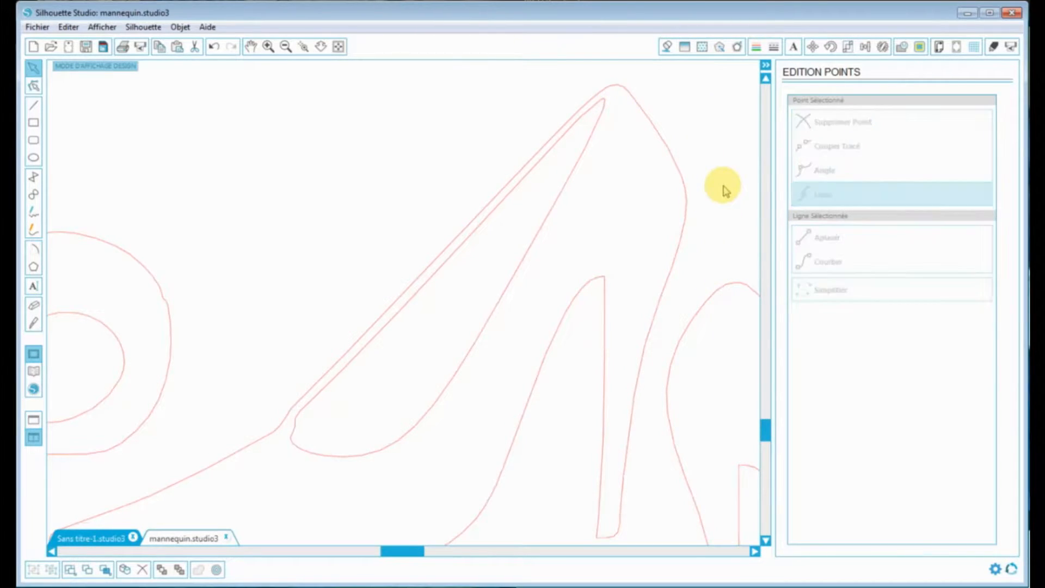
pyautogui.click(297, 432)
pyautogui.doubleClick(296, 431)
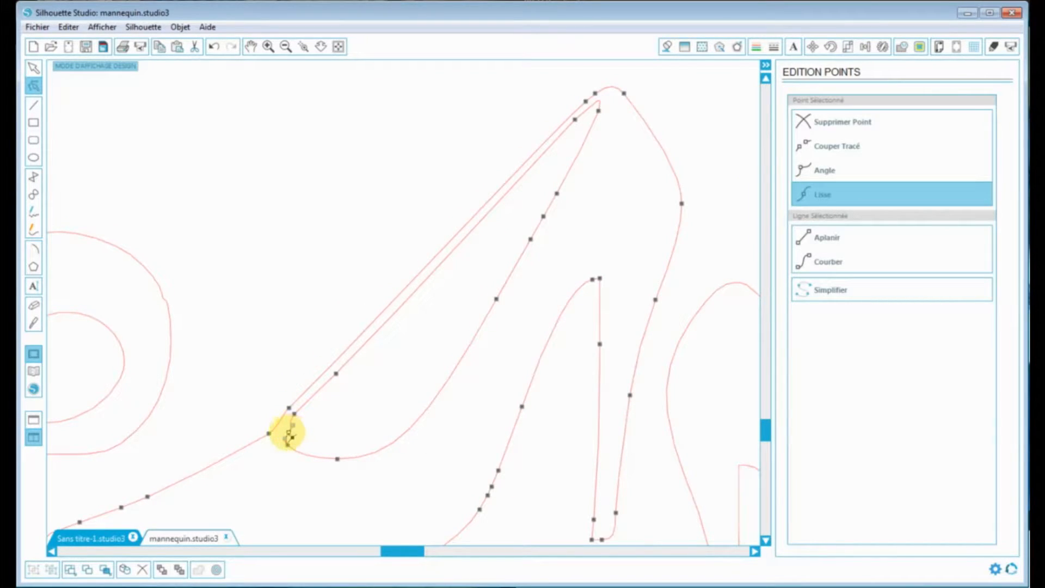
pyautogui.click(825, 261)
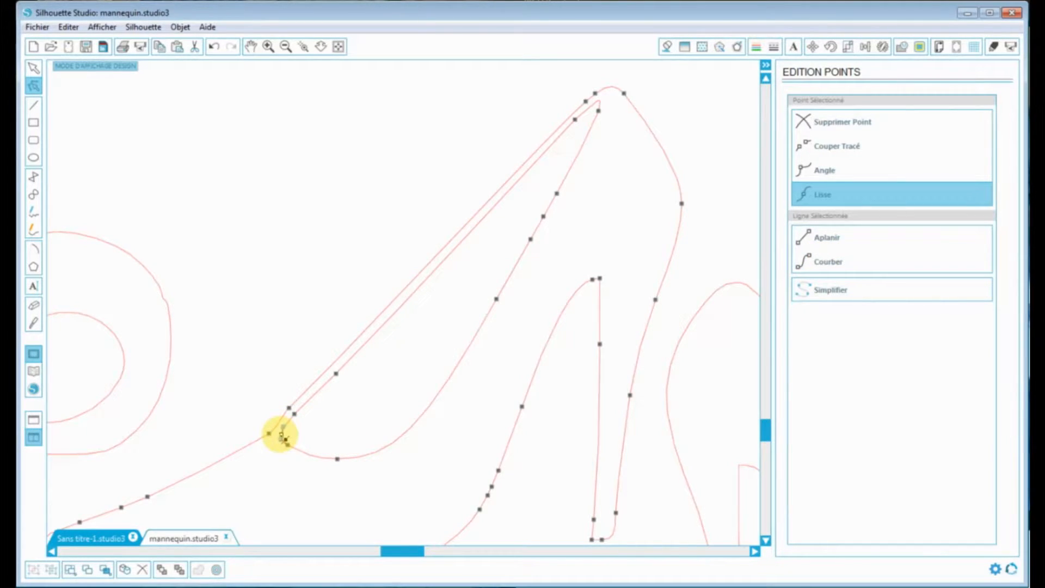
pyautogui.click(353, 398)
# Open the mannequin stand's foot outline for point editing and bend the segment leading from the left scroll's inner curve up to the stem with Courber.
pyautogui.click(286, 47)
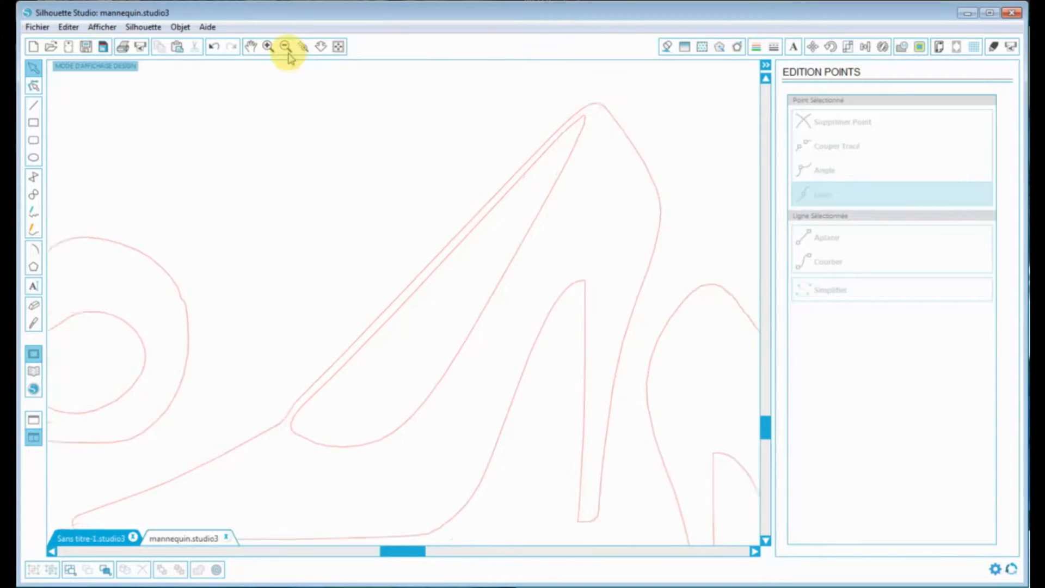
pyautogui.click(289, 54)
pyautogui.click(288, 54)
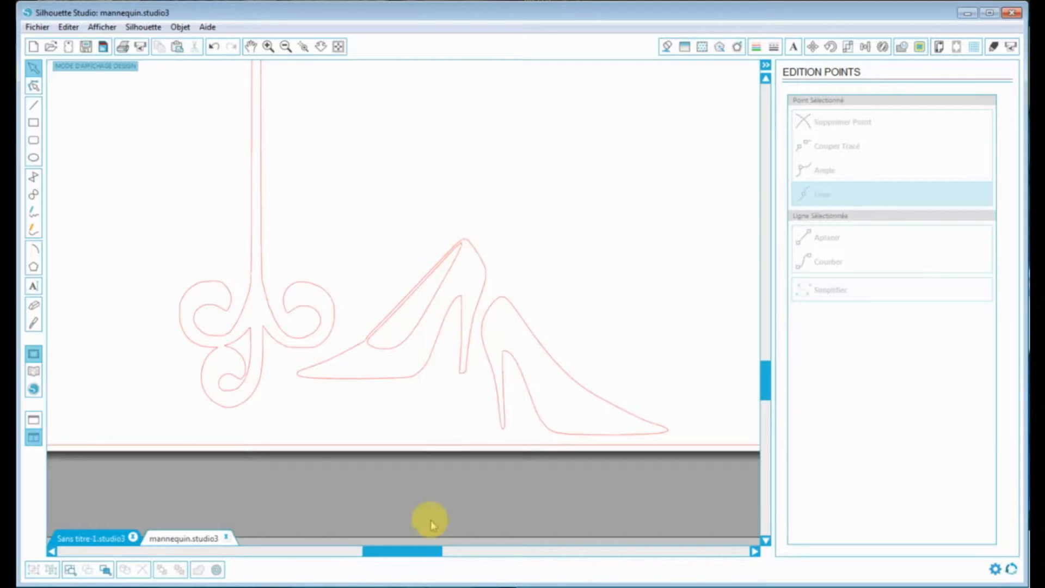
pyautogui.moveTo(423, 550); pyautogui.dragTo(396, 551)
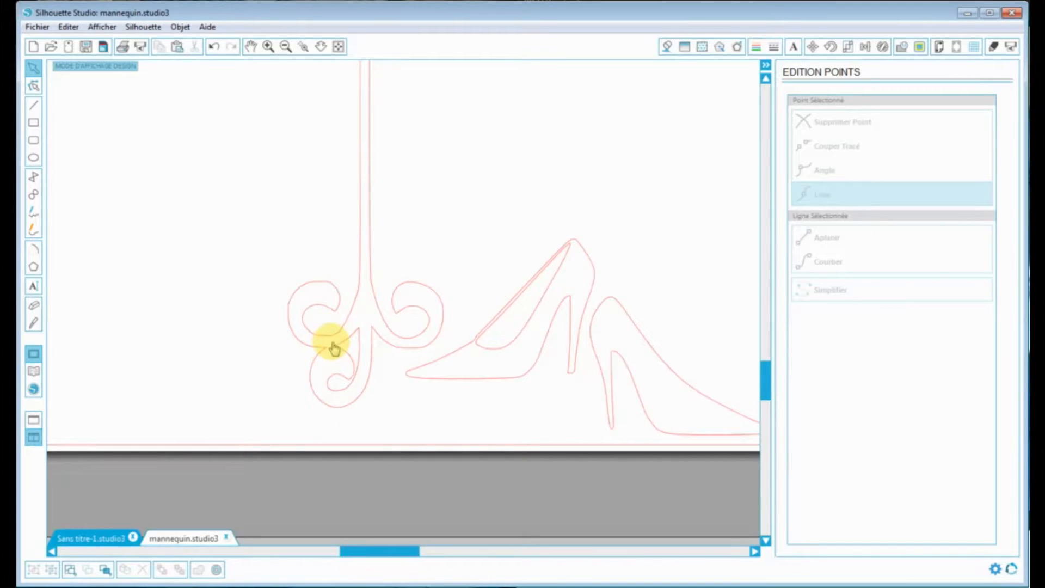
pyautogui.click(268, 48)
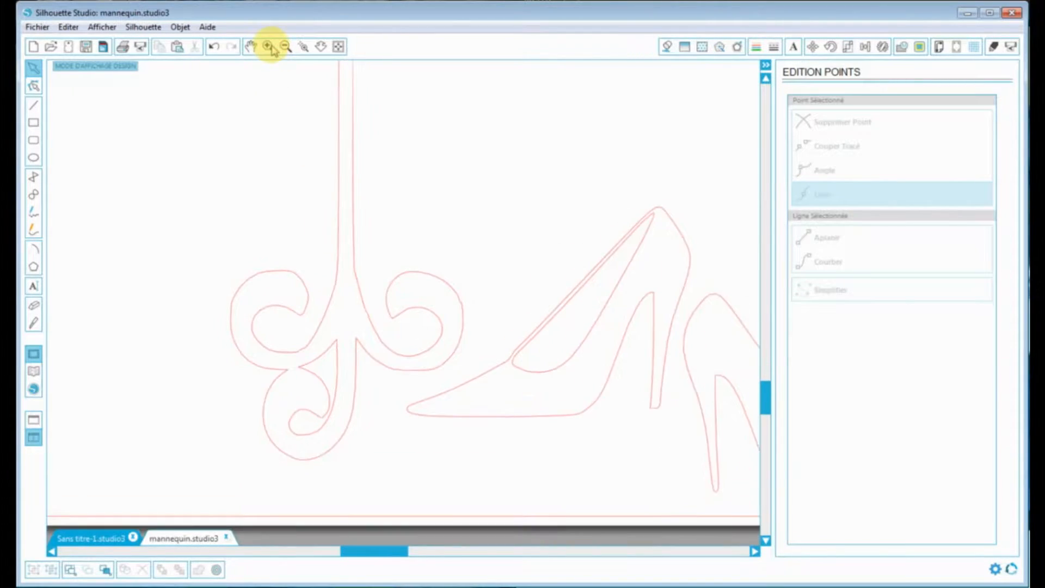
pyautogui.moveTo(388, 553); pyautogui.dragTo(367, 551)
pyautogui.moveTo(768, 421); pyautogui.dragTo(767, 428)
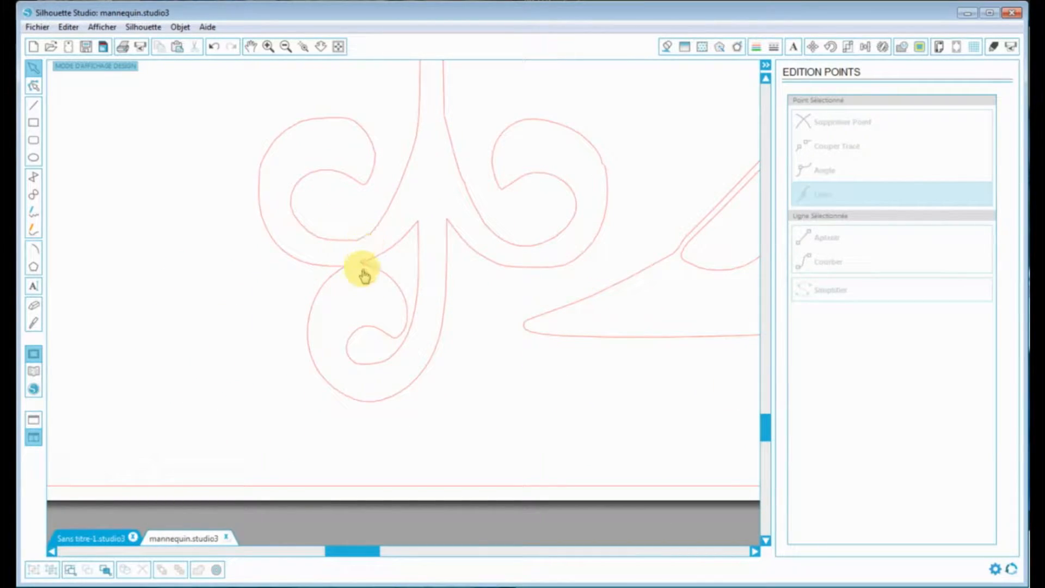
pyautogui.click(268, 47)
pyautogui.click(269, 49)
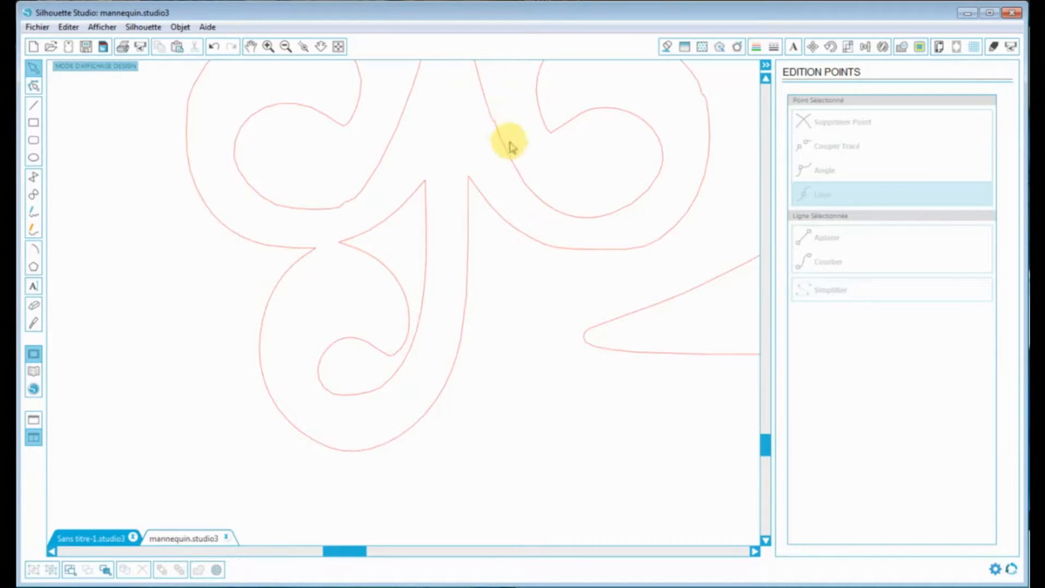
pyautogui.click(323, 216)
pyautogui.doubleClick(340, 207)
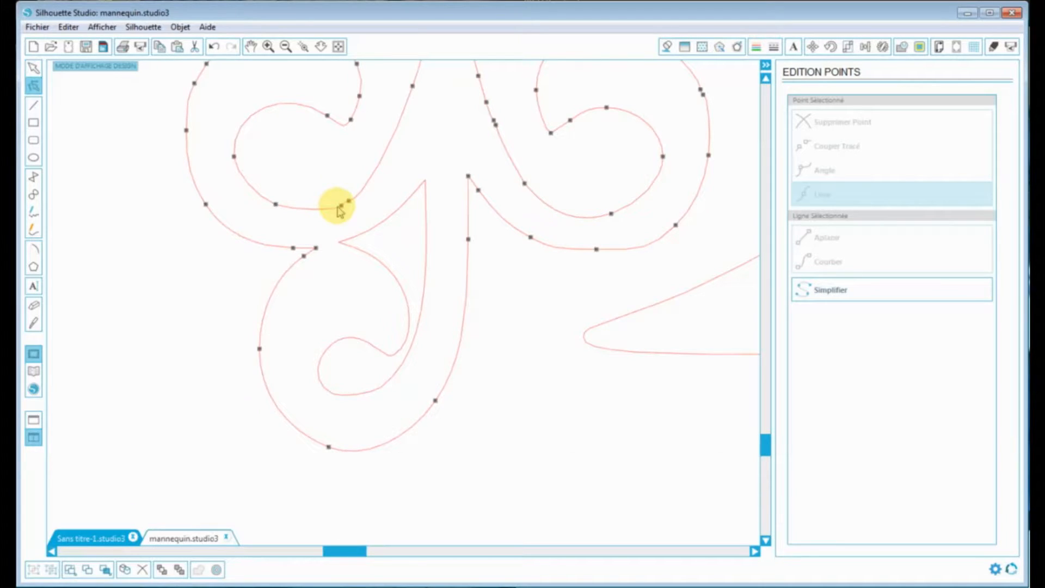
pyautogui.click(349, 201)
pyautogui.click(828, 262)
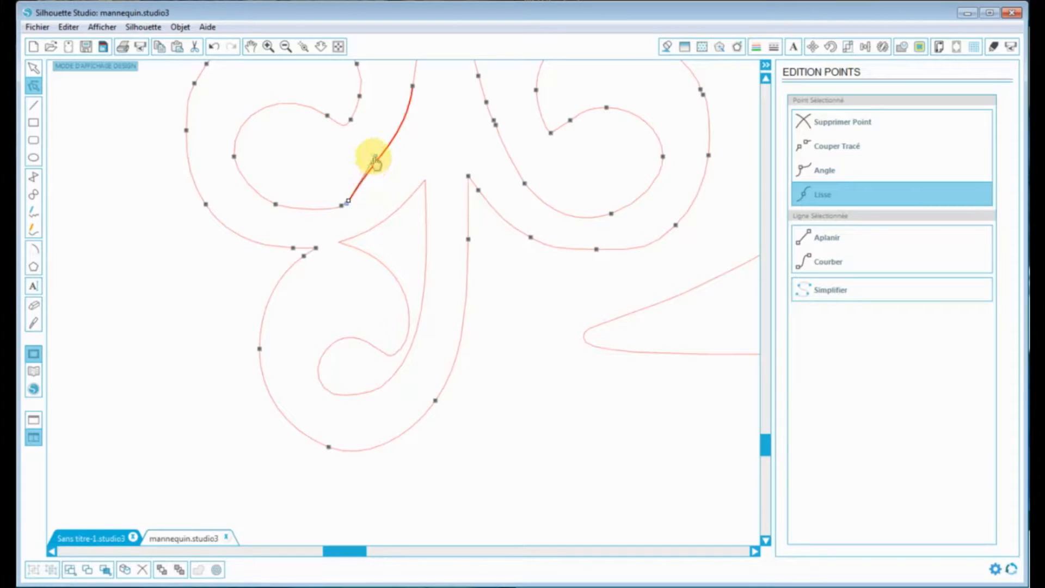
pyautogui.moveTo(383, 164); pyautogui.dragTo(391, 183)
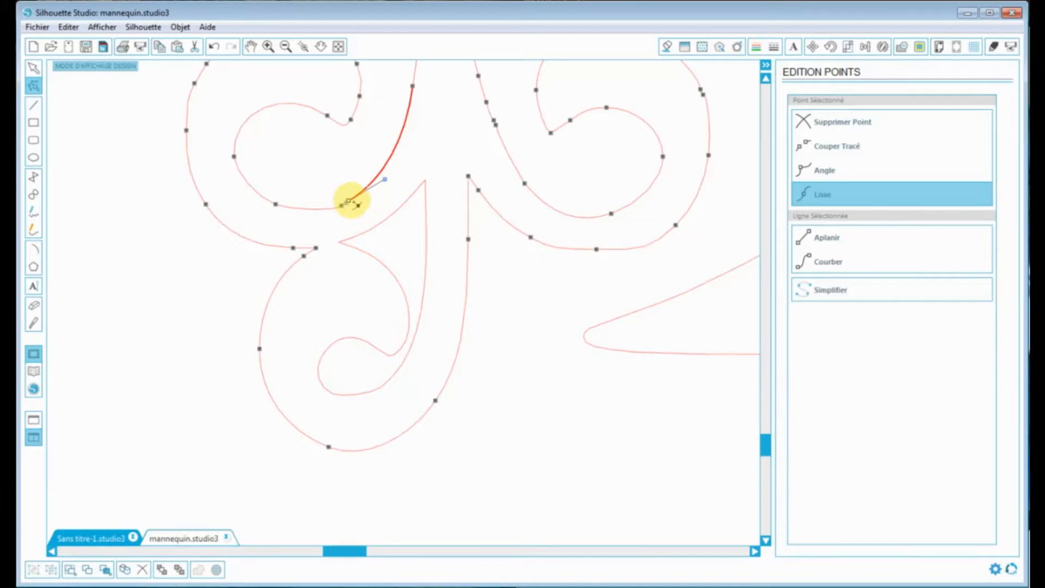
pyautogui.click(449, 164)
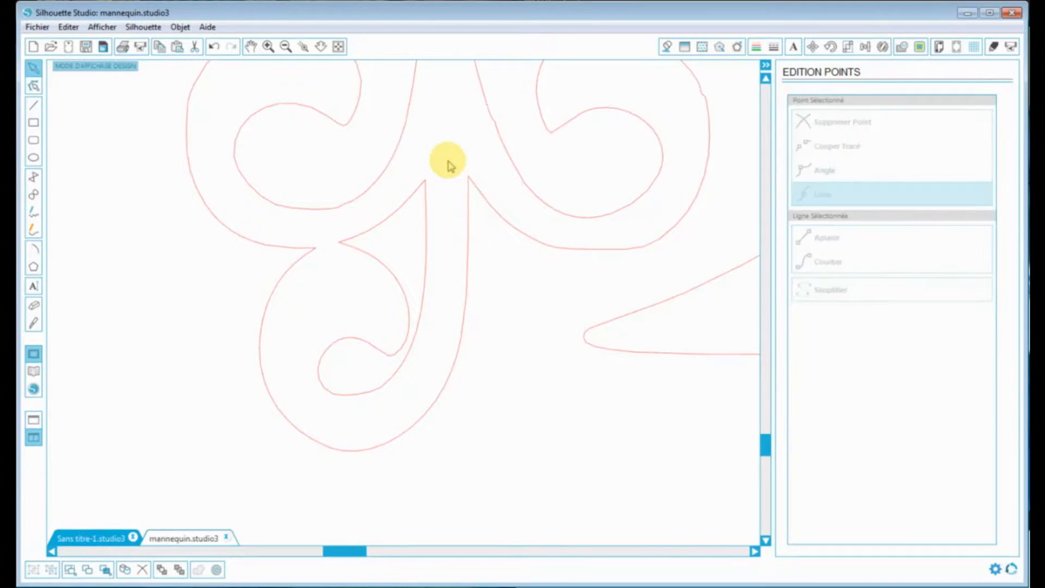
# Reopen the foot outline, shift the lowest point of the left scroll's inner curve, and smooth the segment rising to the stem.
pyautogui.doubleClick(358, 199)
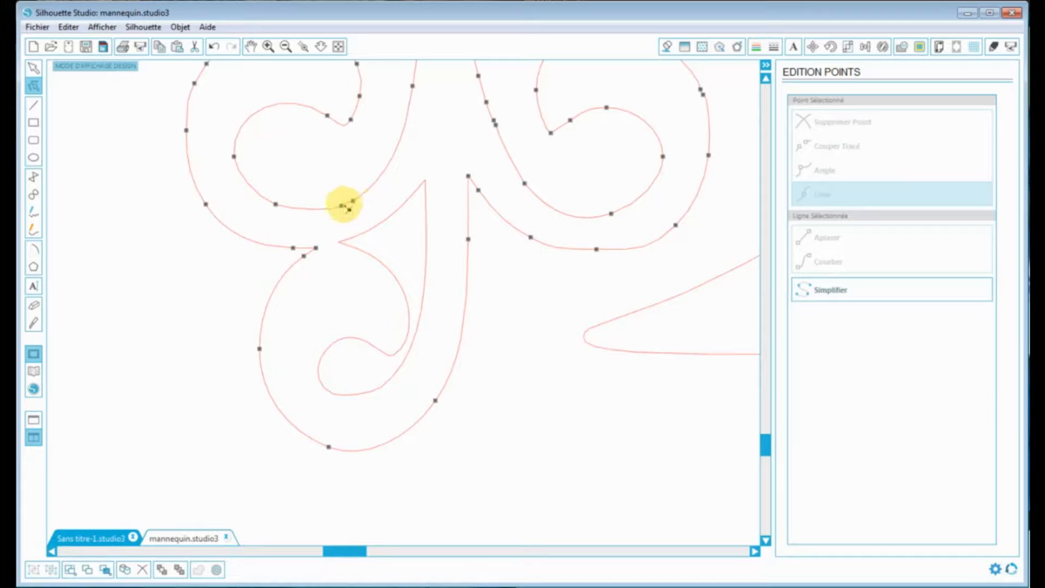
pyautogui.click(353, 206)
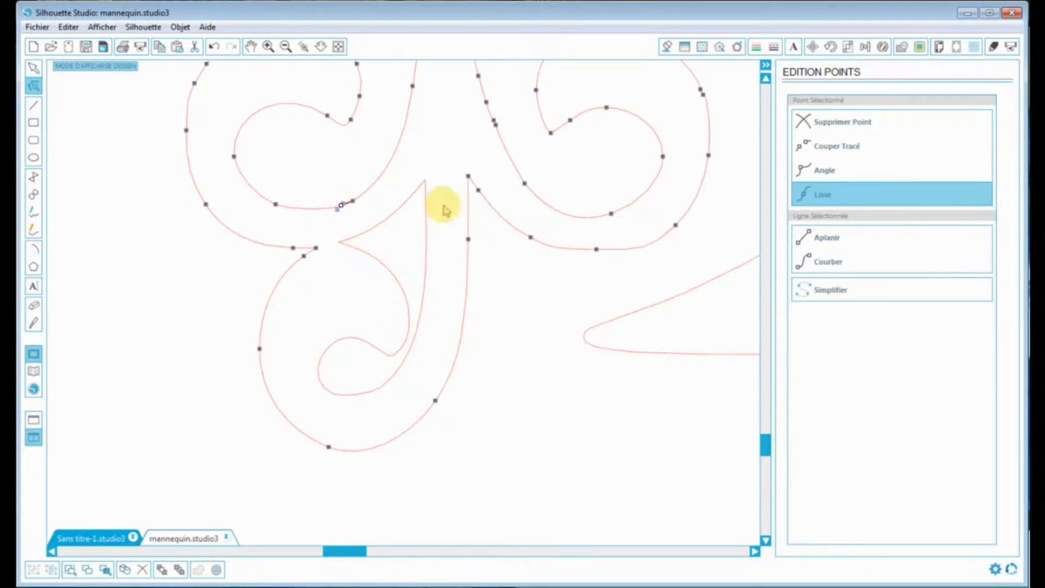
pyautogui.click(832, 270)
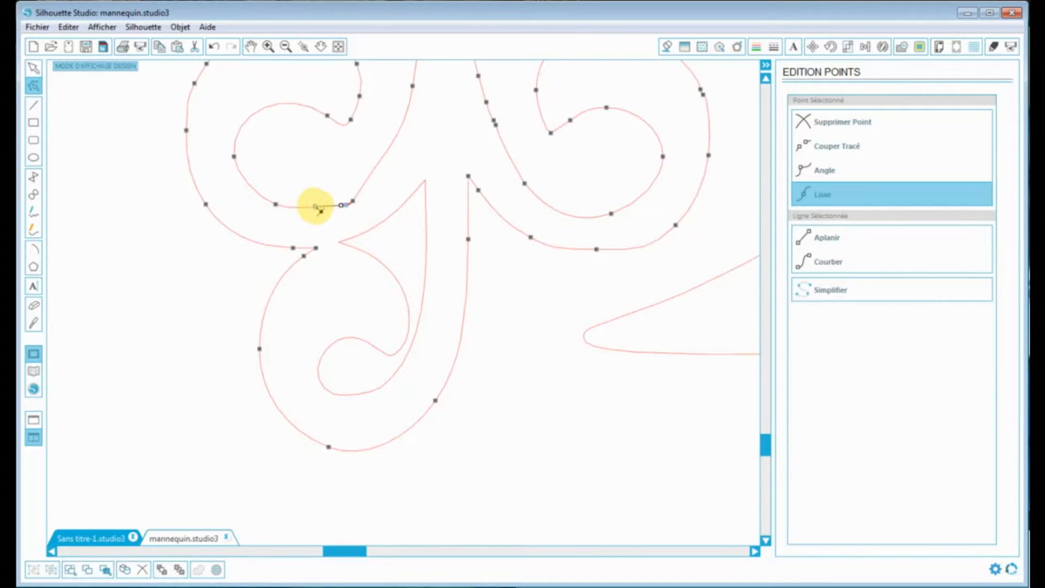
pyautogui.moveTo(323, 215); pyautogui.dragTo(331, 214)
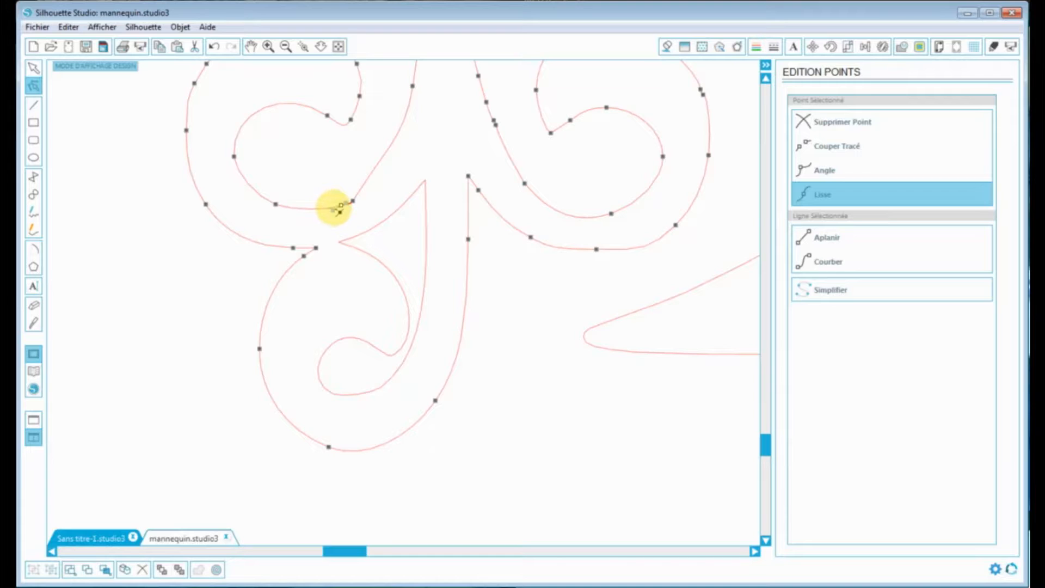
pyautogui.moveTo(345, 215); pyautogui.dragTo(336, 215)
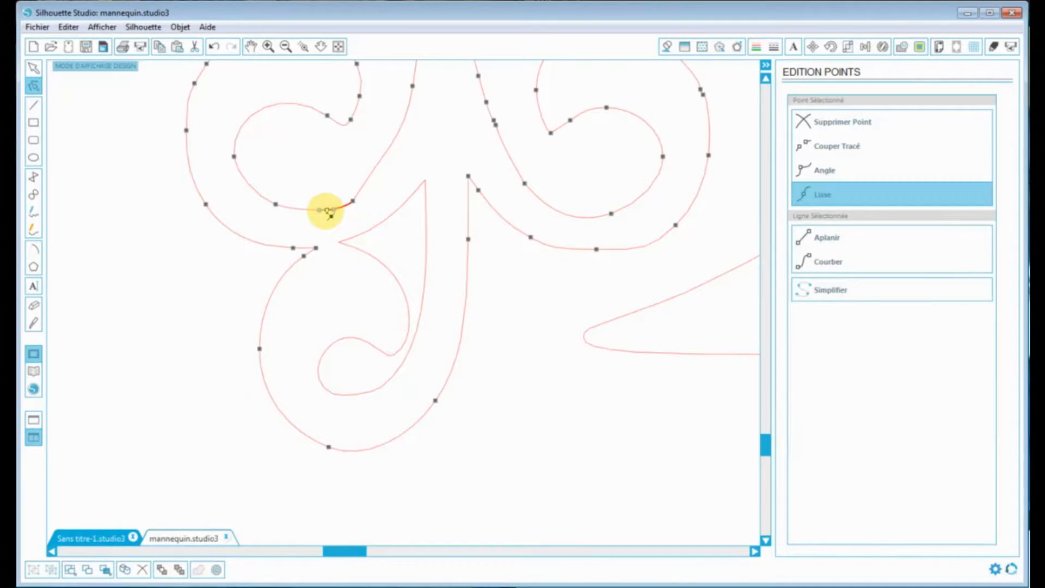
pyautogui.click(352, 202)
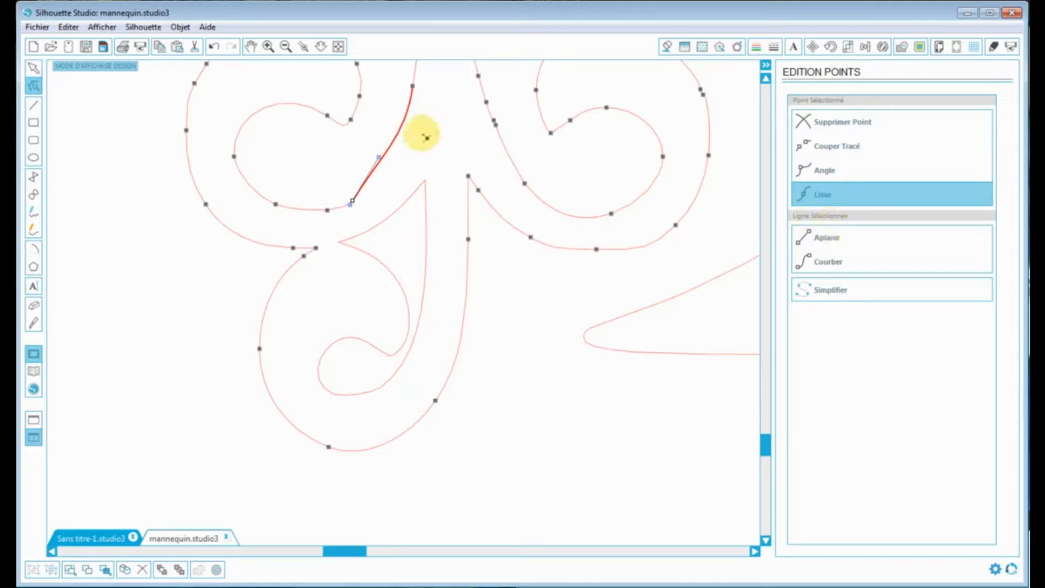
pyautogui.moveTo(384, 159); pyautogui.dragTo(381, 192)
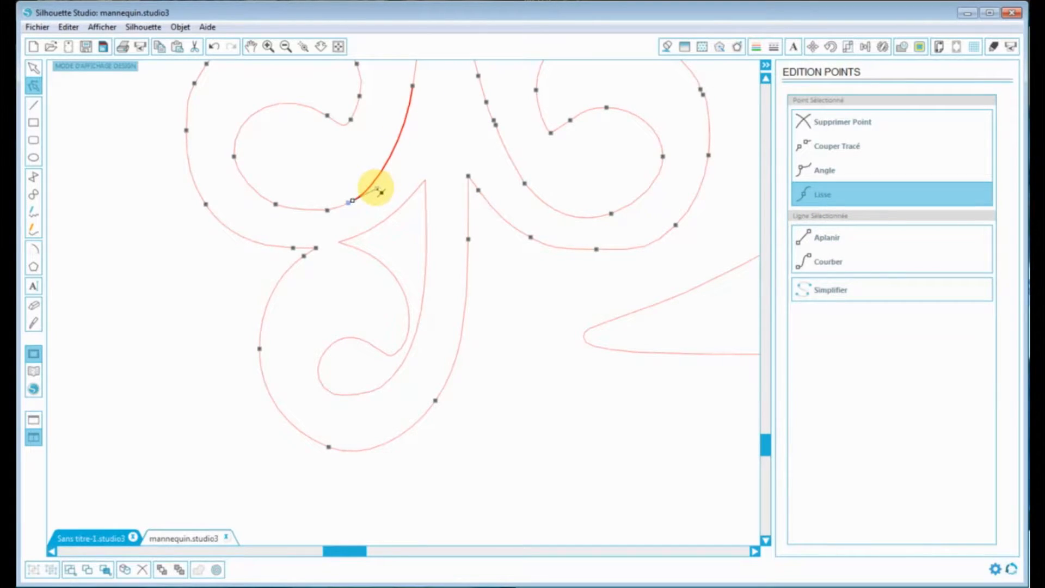
pyautogui.click(413, 169)
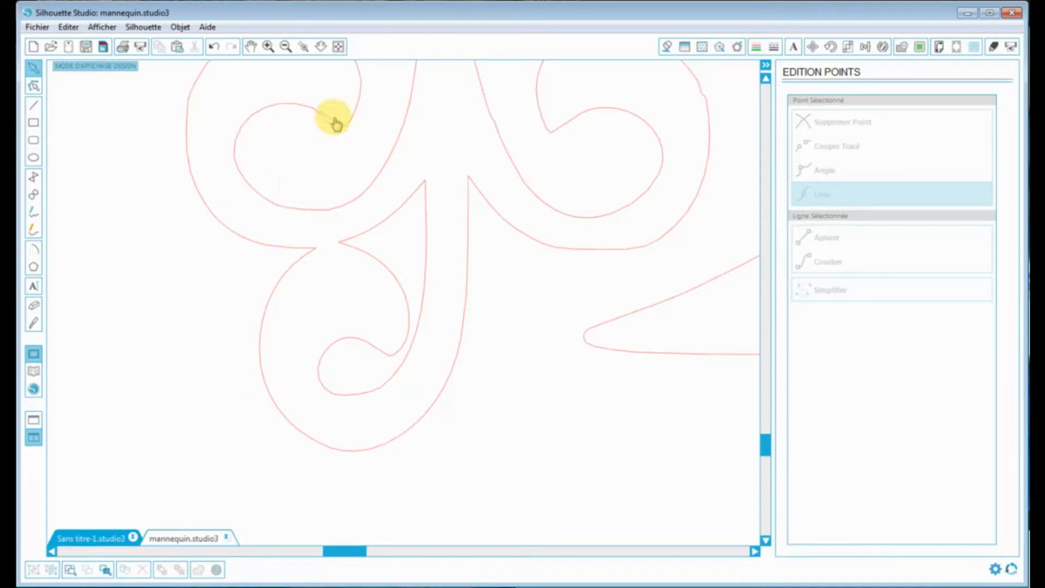
# Delete the redundant point from the close pair on the stem side of the right scroll's inner curve with Supprimer Point.
pyautogui.scroll(1, 510, 174)
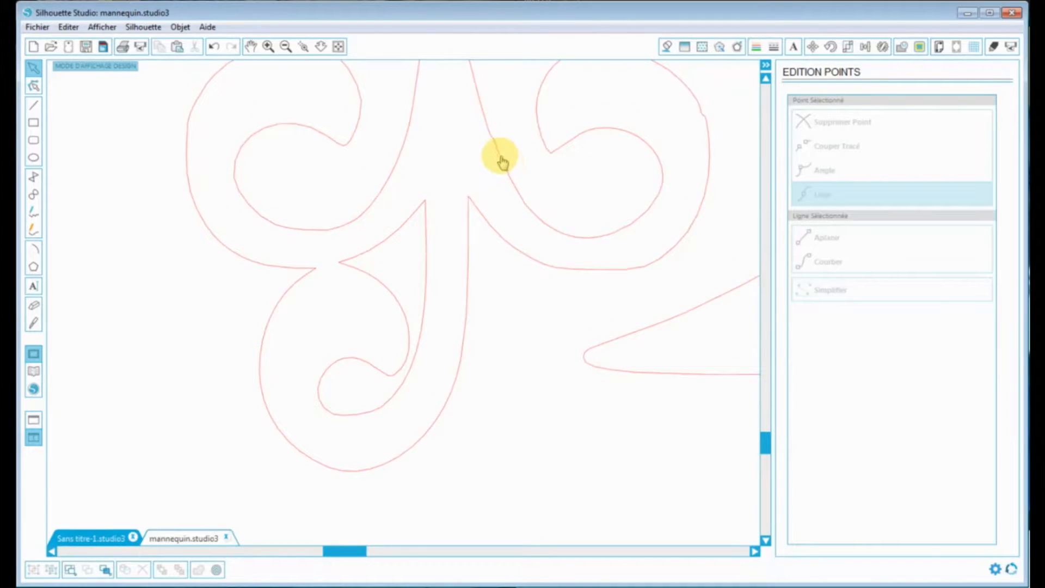
pyautogui.click(496, 153)
pyautogui.doubleClick(497, 148)
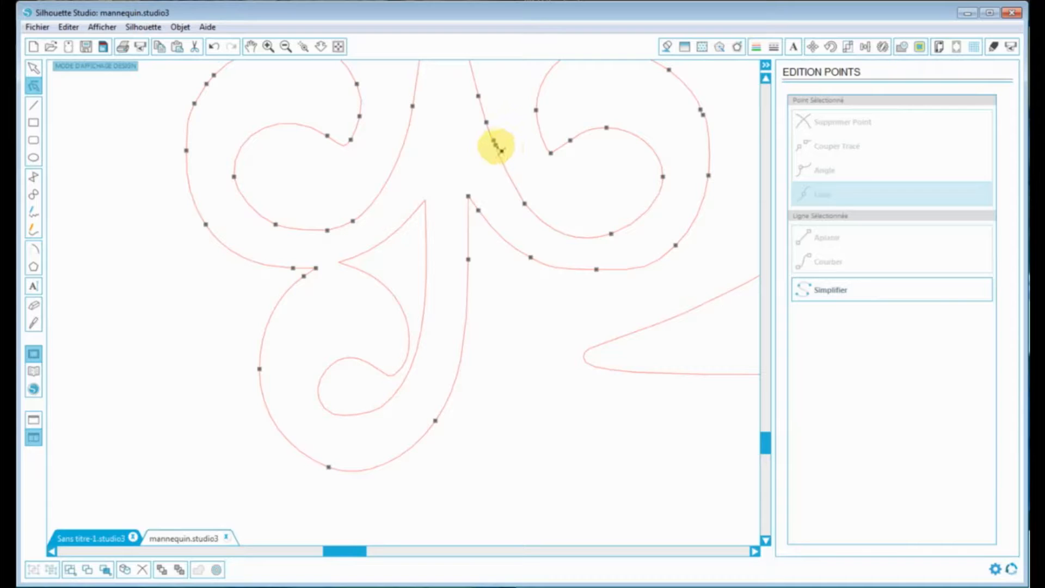
pyautogui.click(496, 146)
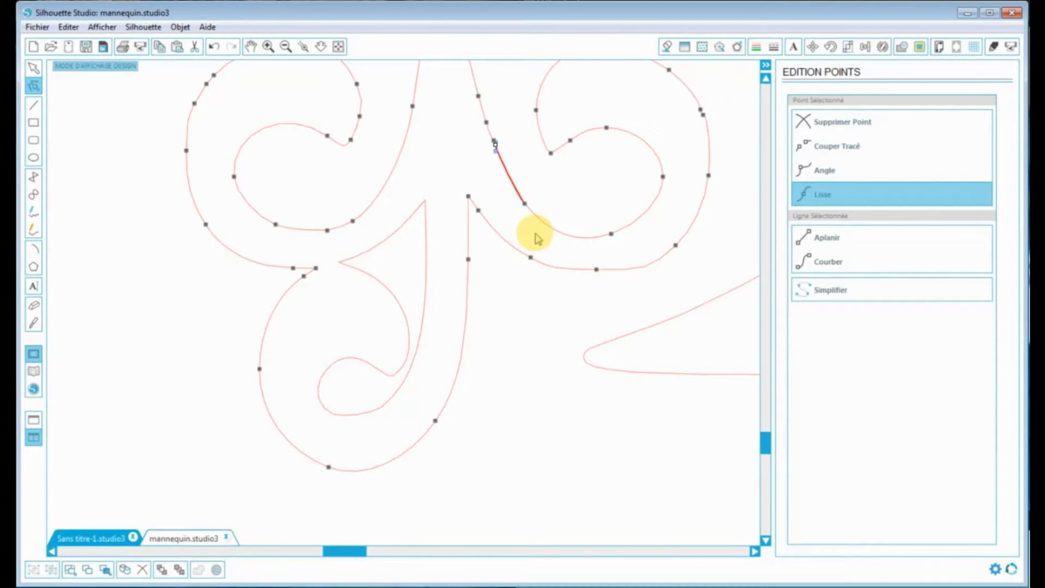
pyautogui.click(511, 144)
pyautogui.click(497, 149)
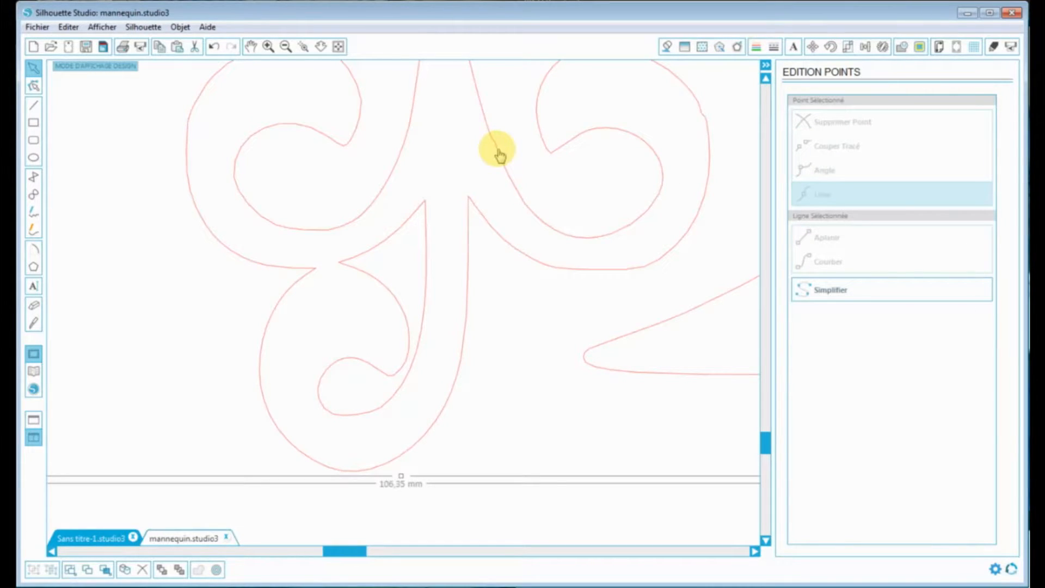
pyautogui.doubleClick(498, 152)
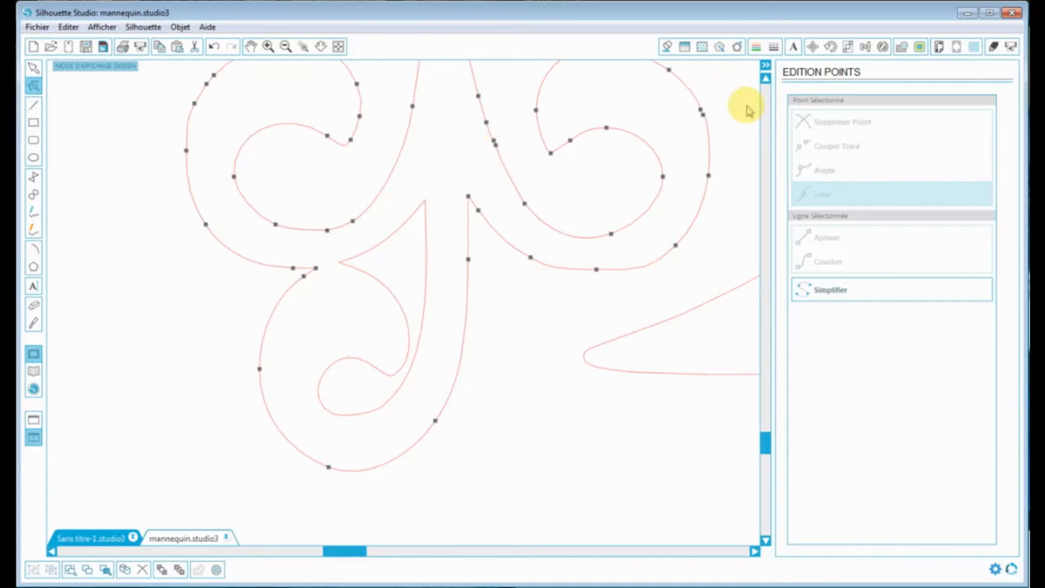
pyautogui.click(496, 144)
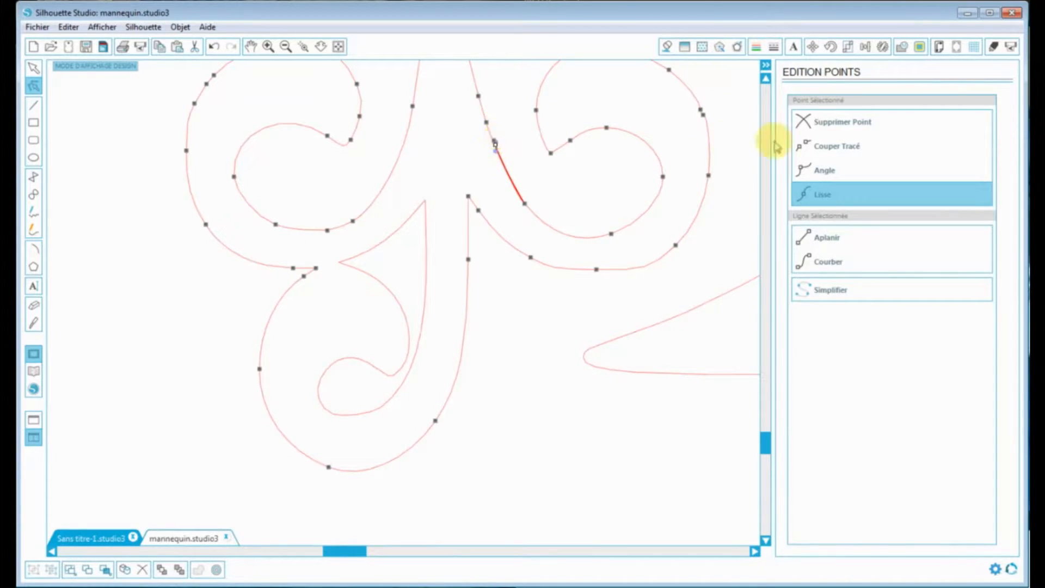
pyautogui.click(820, 120)
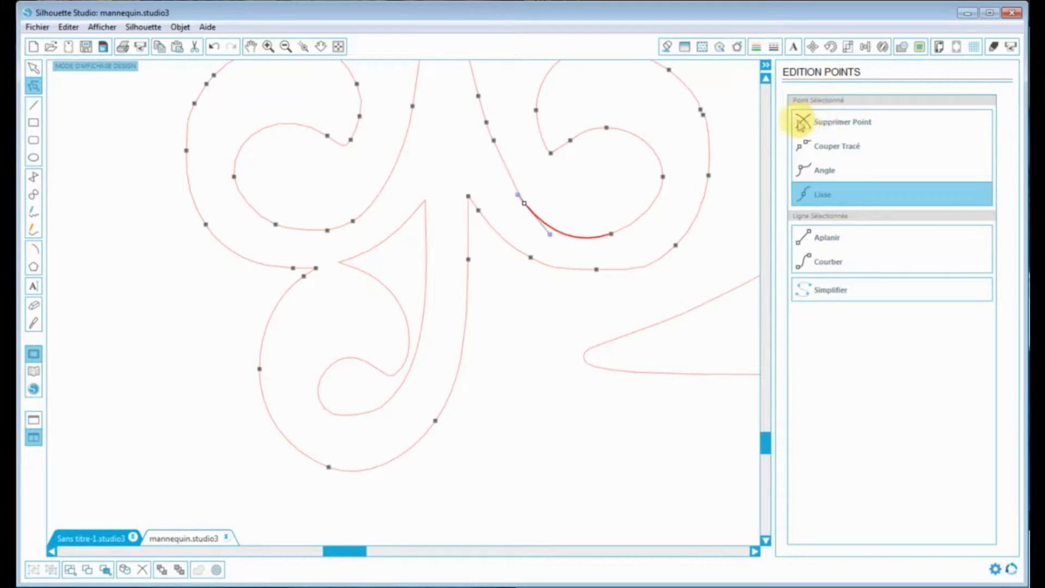
# Delete the upper of the two close points on the right scroll's outer edge and smooth the curve at the remaining point.
pyautogui.click(704, 113)
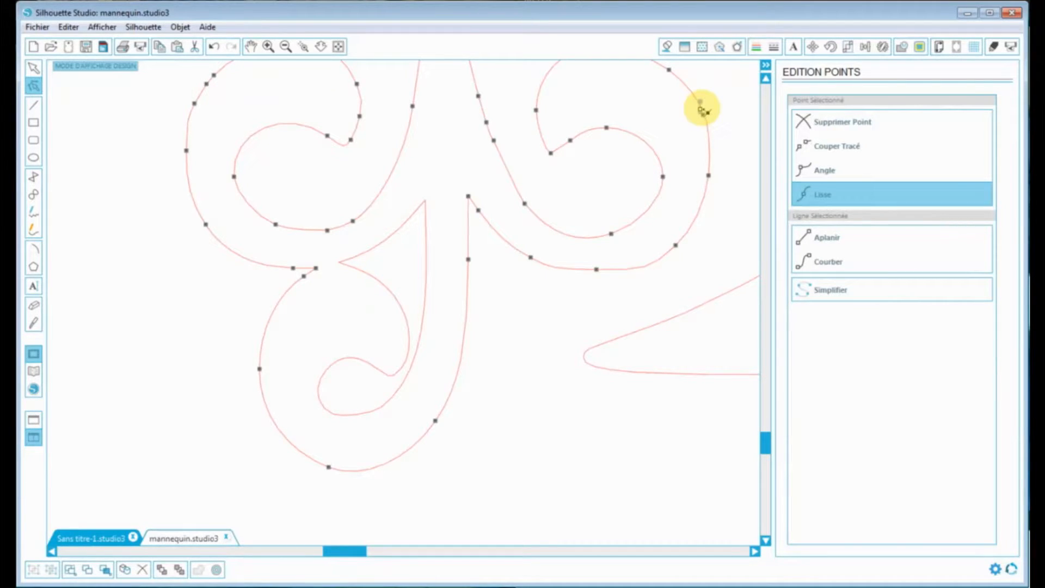
pyautogui.press('Delete')
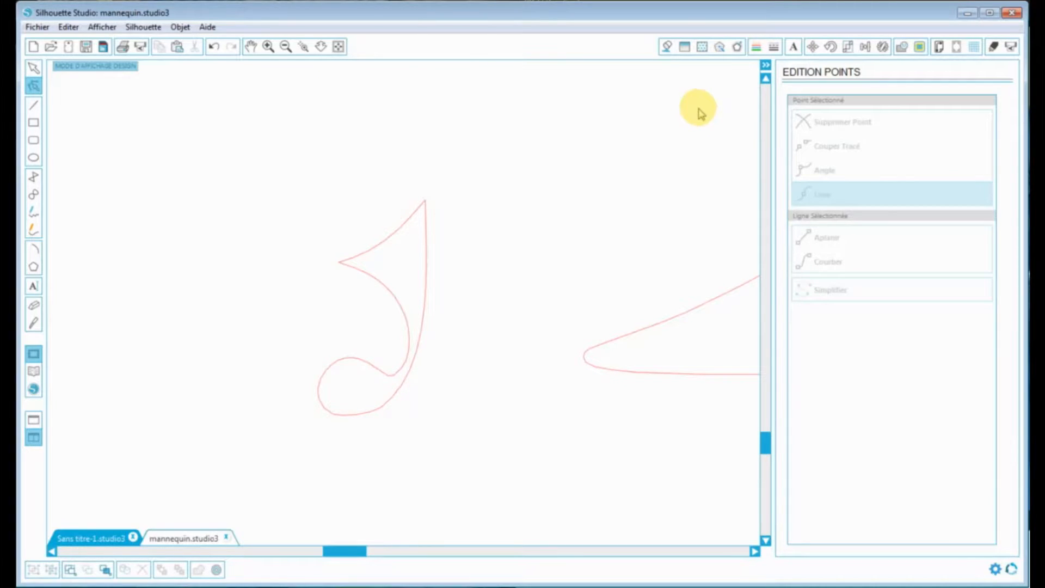
pyautogui.hotkey('ctrl', 'z')
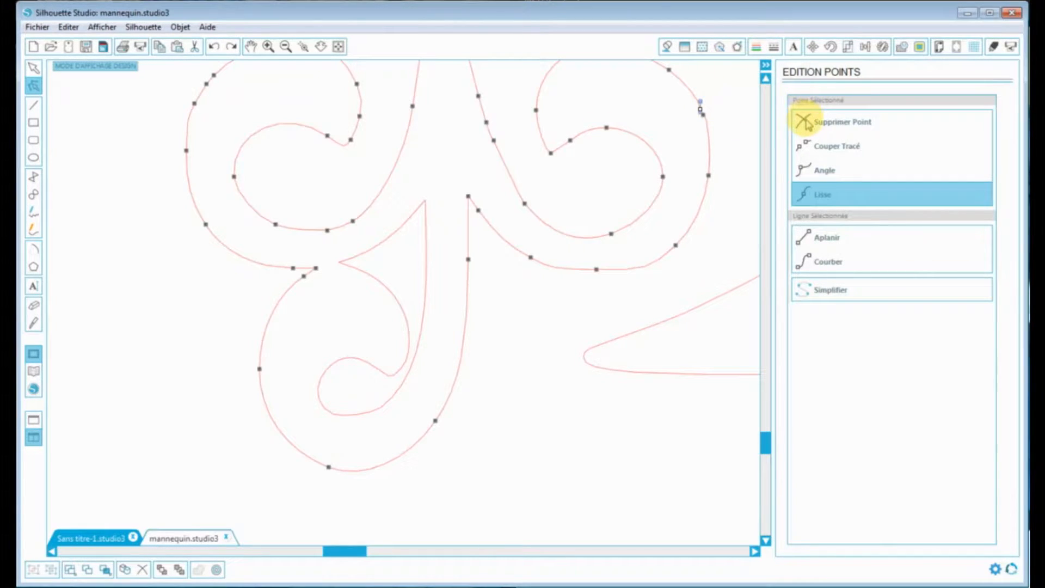
pyautogui.click(803, 120)
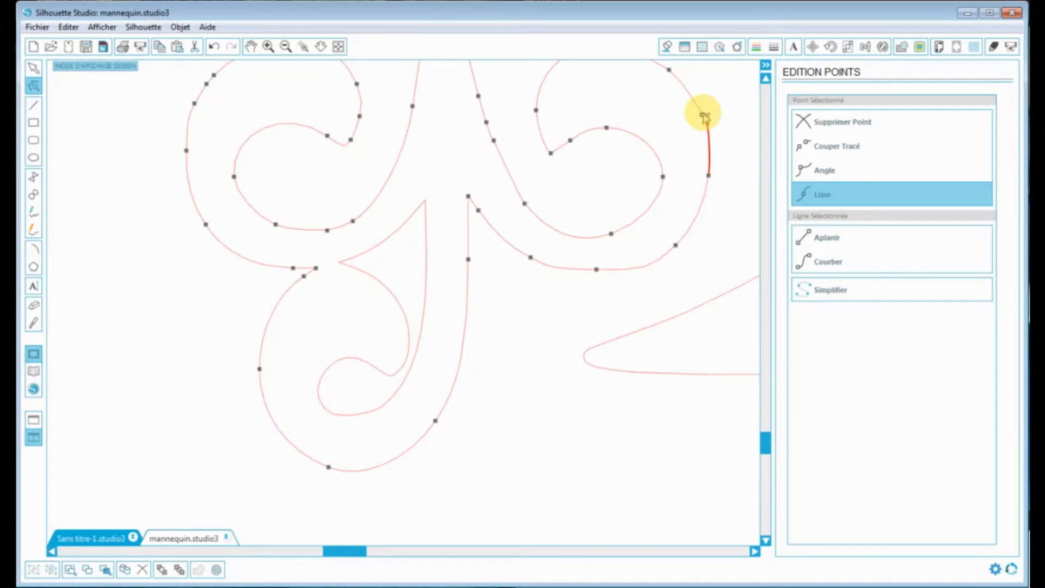
pyautogui.click(703, 114)
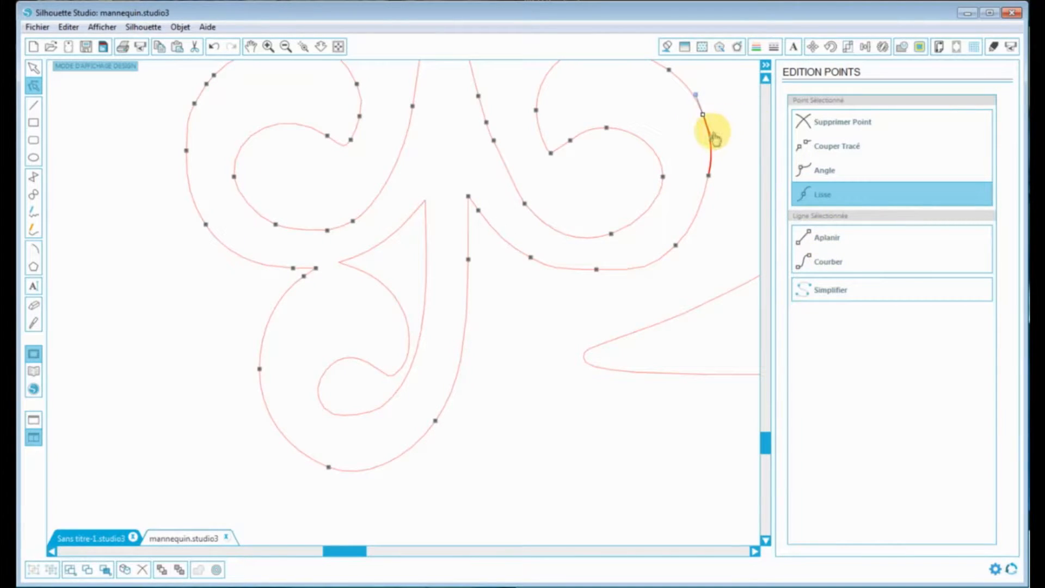
pyautogui.click(721, 98)
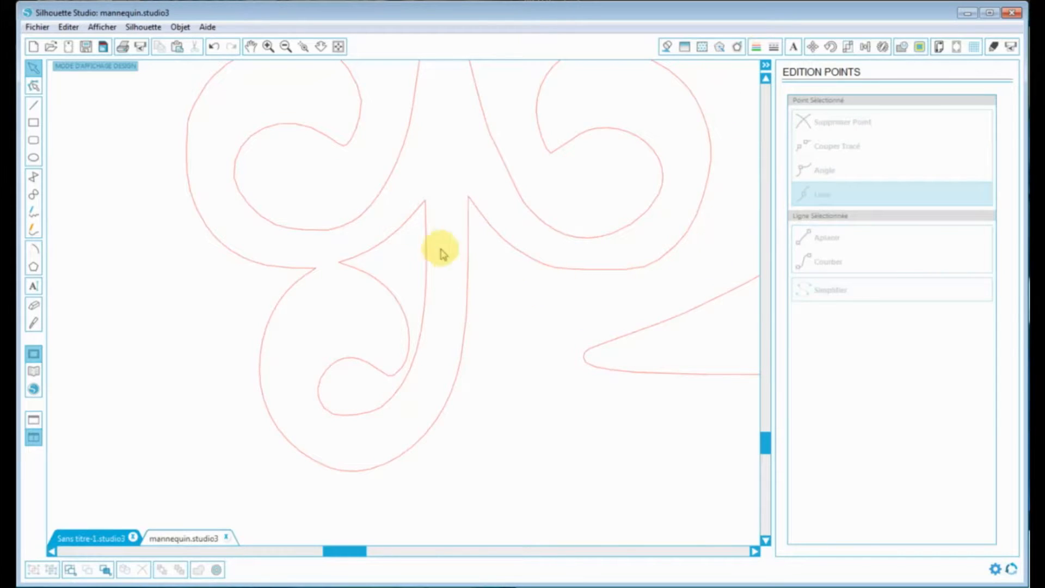
# Combine the curled inner outline and the stand foot's outer outline into one path with Créer Tracé Composite.
pyautogui.doubleClick(351, 269)
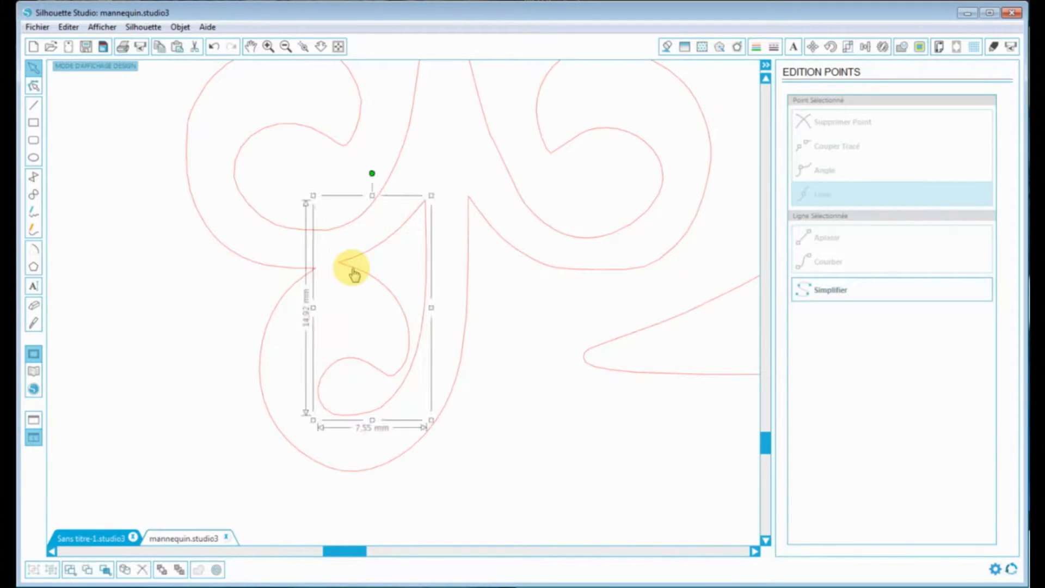
pyautogui.click(310, 272)
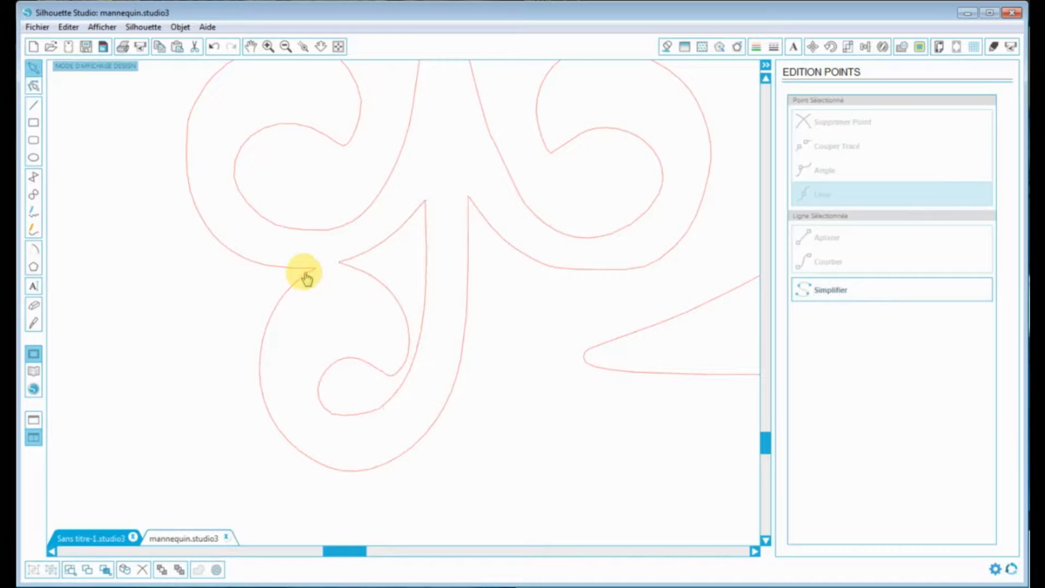
pyautogui.click(387, 292)
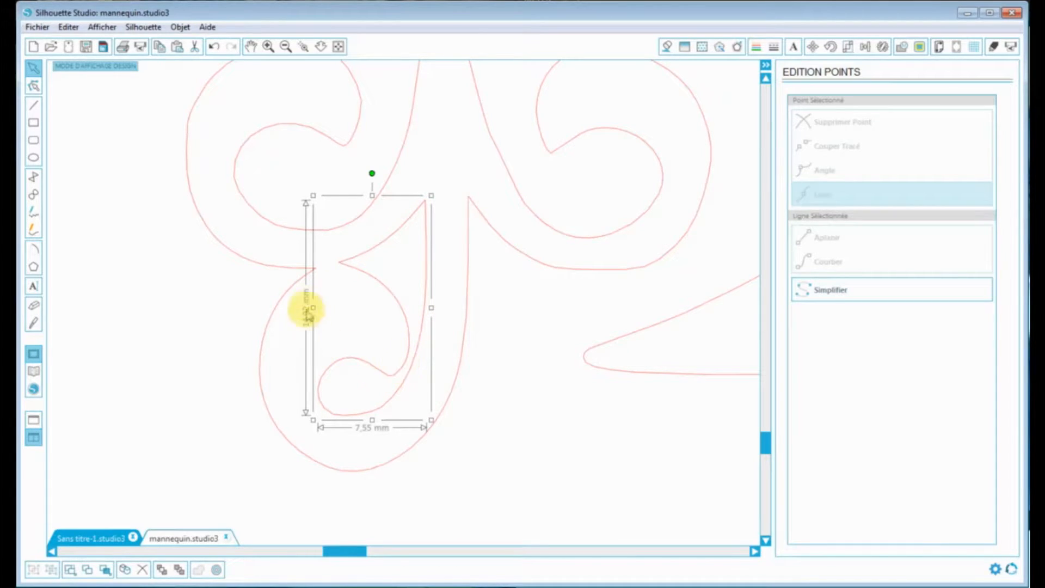
pyautogui.click(291, 297)
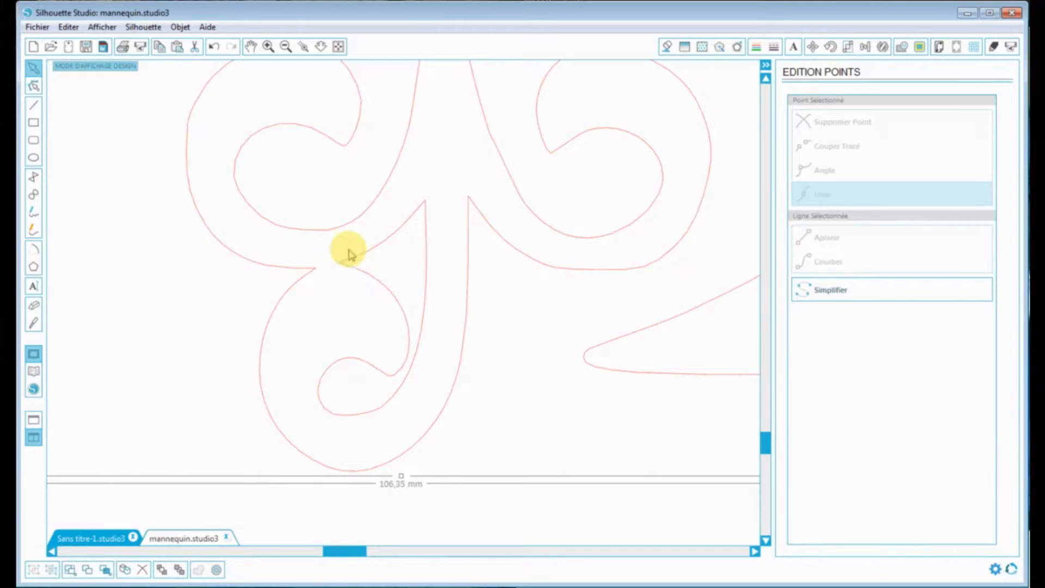
pyautogui.click(354, 277)
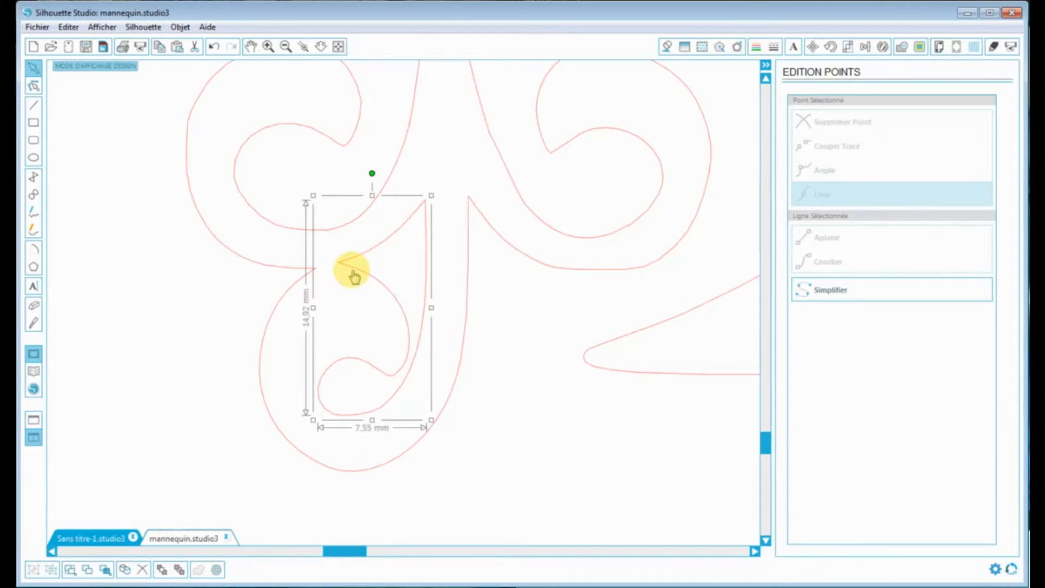
pyautogui.click(300, 288)
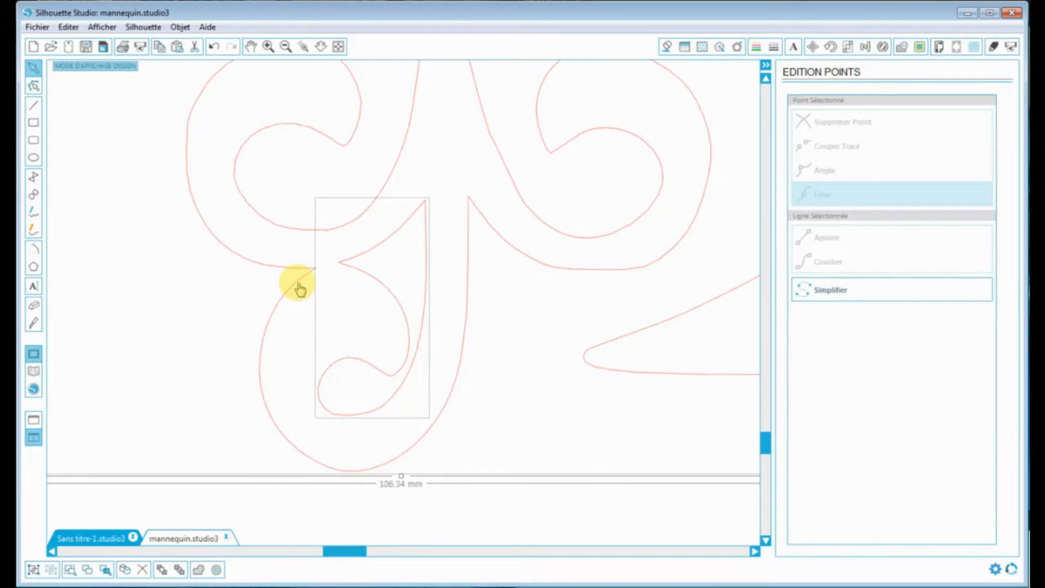
pyautogui.rightClick(369, 170)
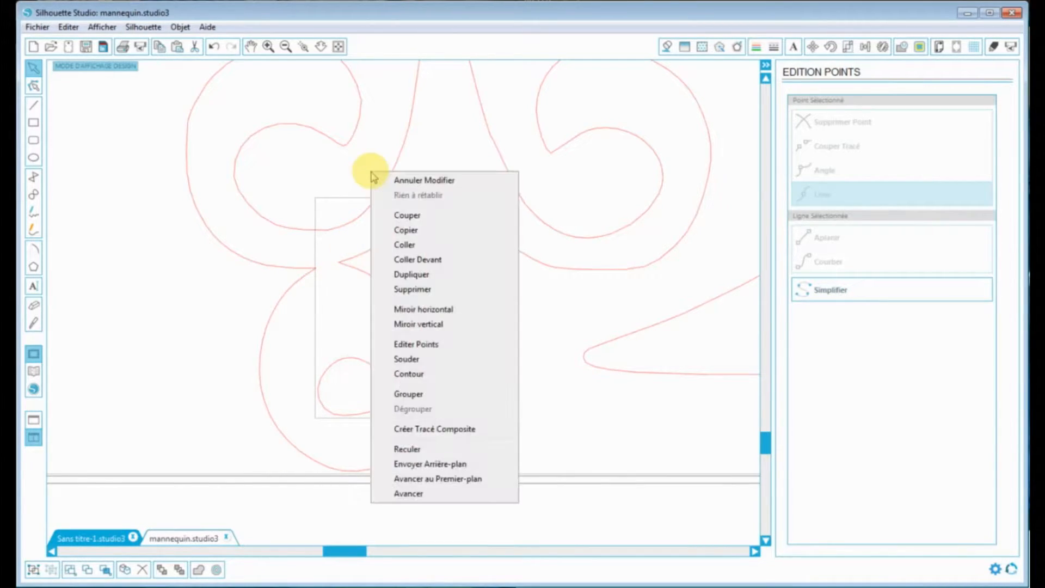
pyautogui.click(450, 430)
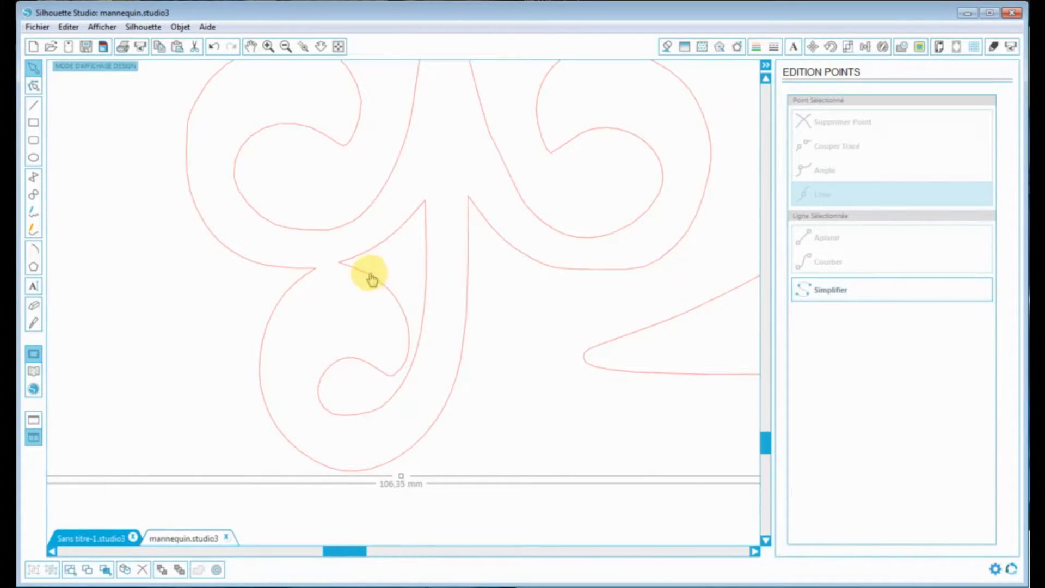
# Open the composite path for point editing, split it at the outer notch between the left and bottom scrolls, and pull the bottom scroll's loose end away.
pyautogui.doubleClick(369, 277)
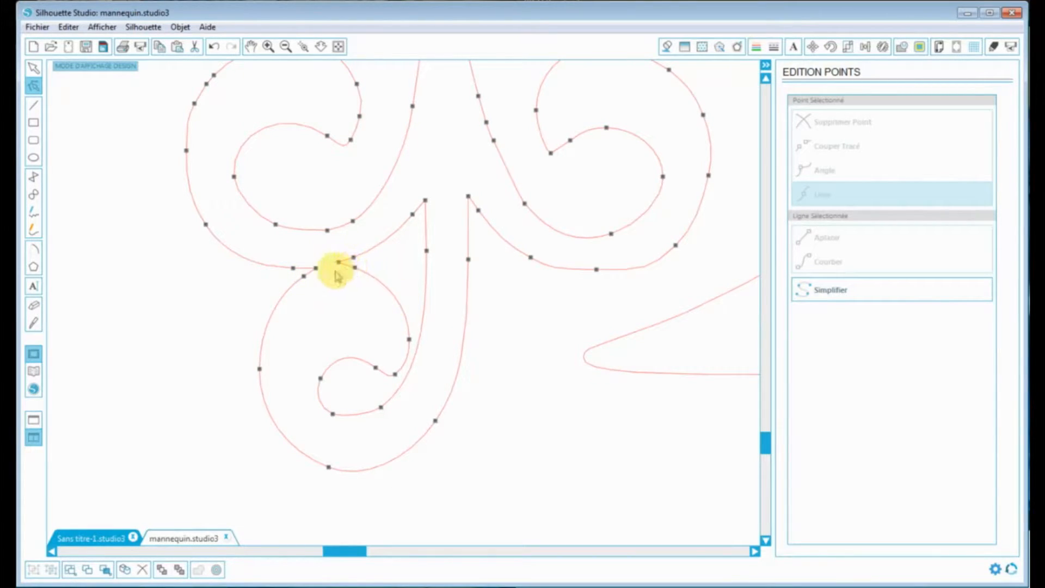
pyautogui.rightClick(317, 268)
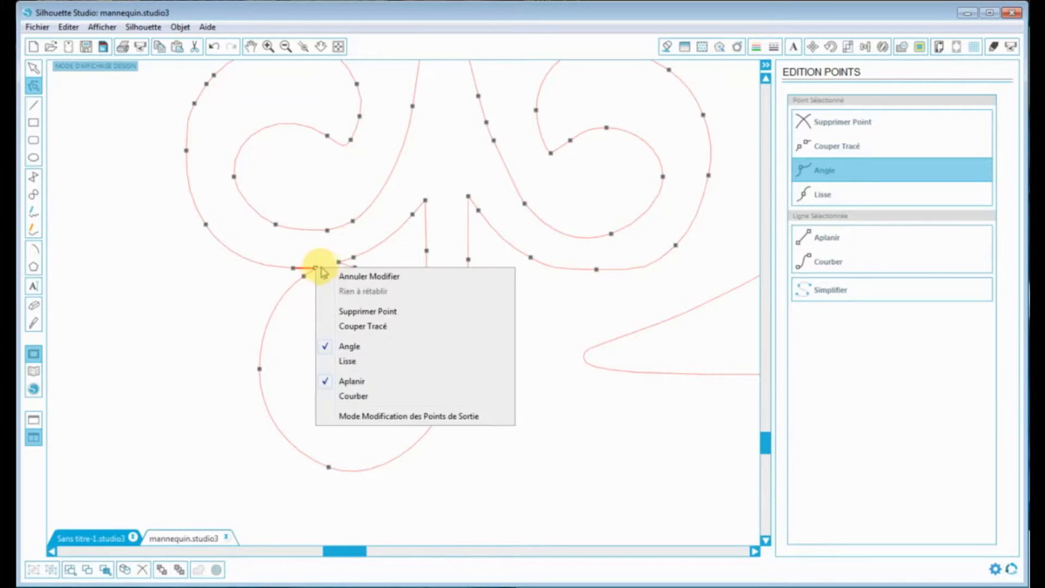
pyautogui.click(364, 325)
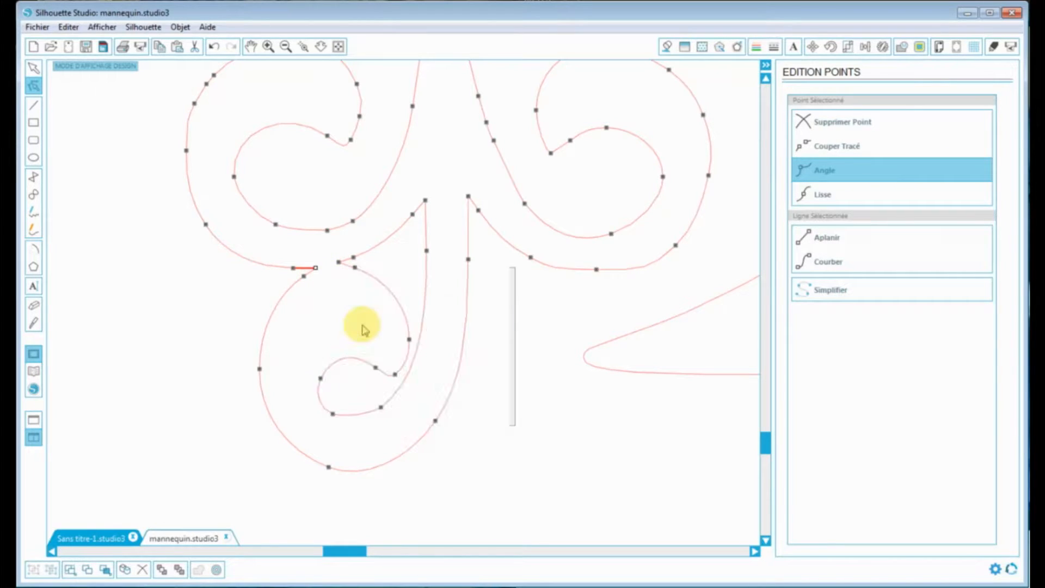
pyautogui.click(319, 266)
pyautogui.moveTo(324, 251)
pyautogui.mouseDown()
pyautogui.moveTo(334, 289)
pyautogui.moveTo(325, 277)
pyautogui.mouseUp()
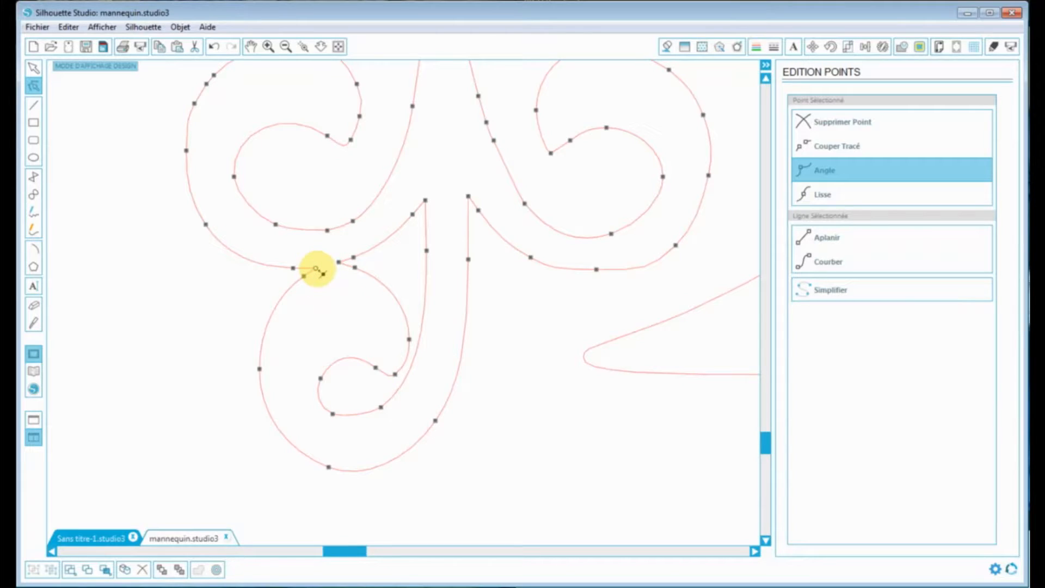
pyautogui.moveTo(327, 279); pyautogui.dragTo(344, 302)
# Split the curled inner outline at its pointed tip facing the outer notch with Couper Tracé.
pyautogui.click(339, 263)
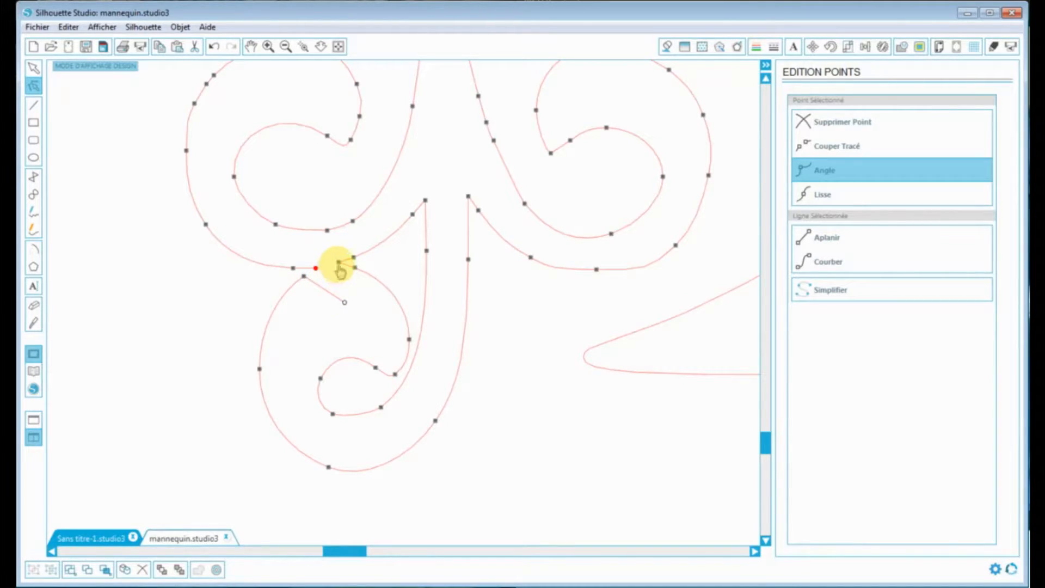
pyautogui.rightClick(339, 266)
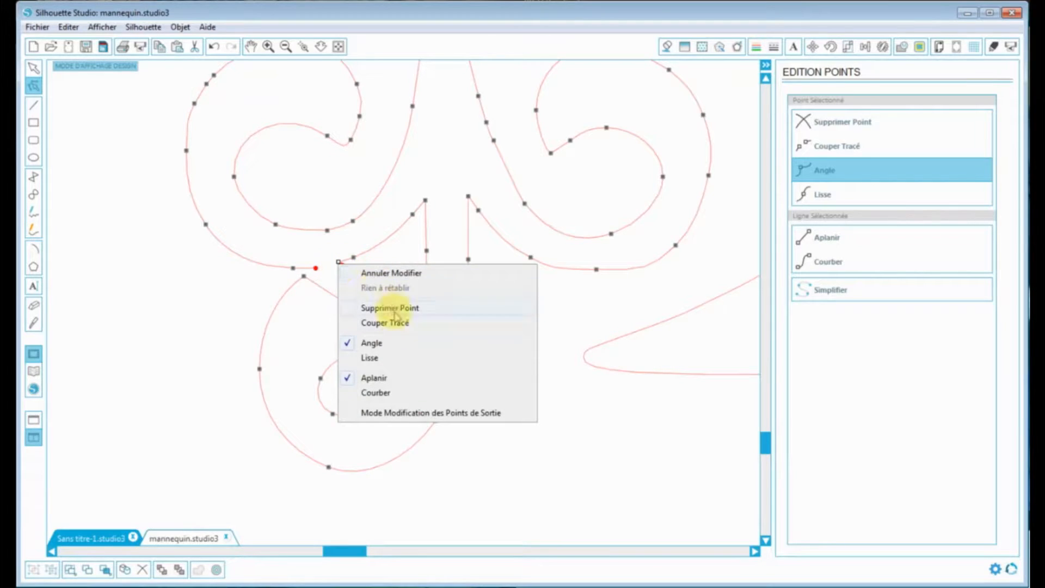
pyautogui.click(395, 323)
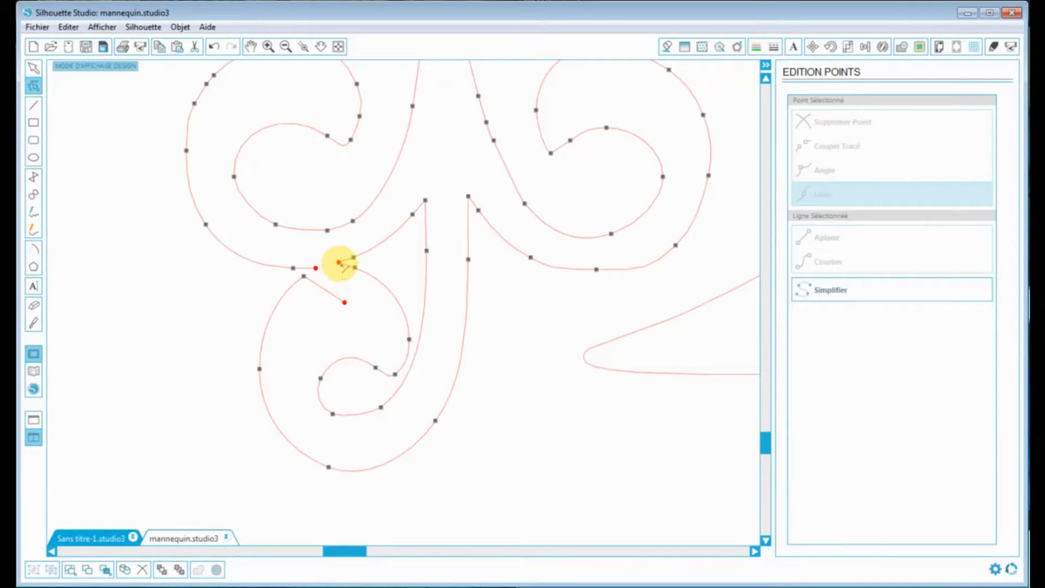
pyautogui.click(347, 278)
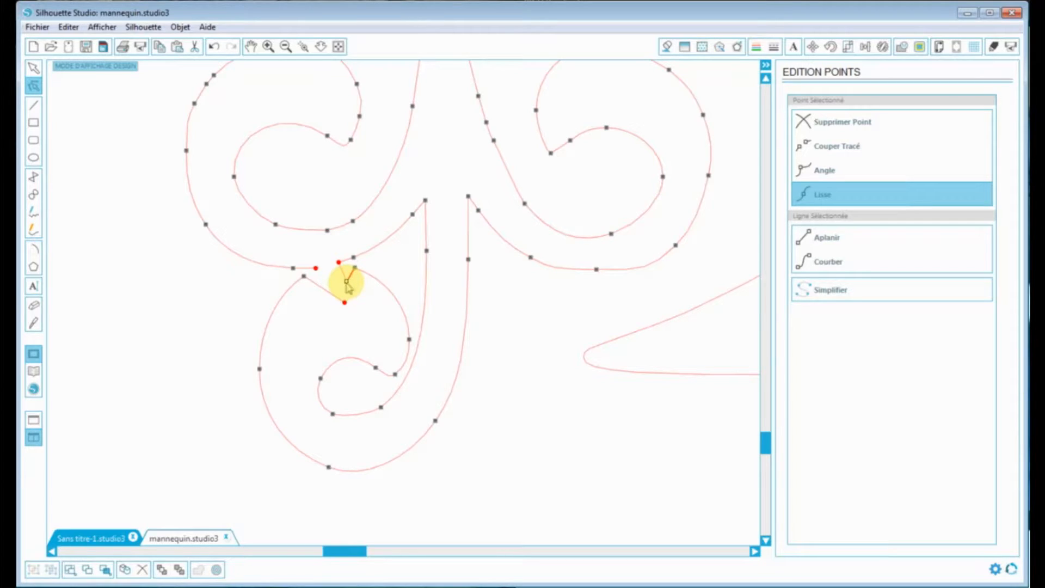
pyautogui.press('Delete')
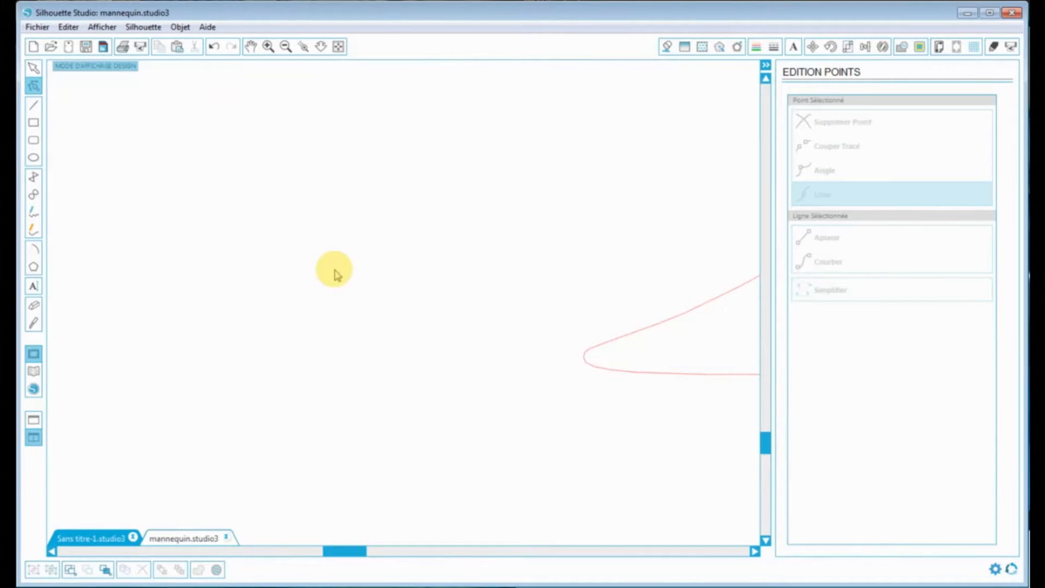
pyautogui.hotkey('ctrl', 'z')
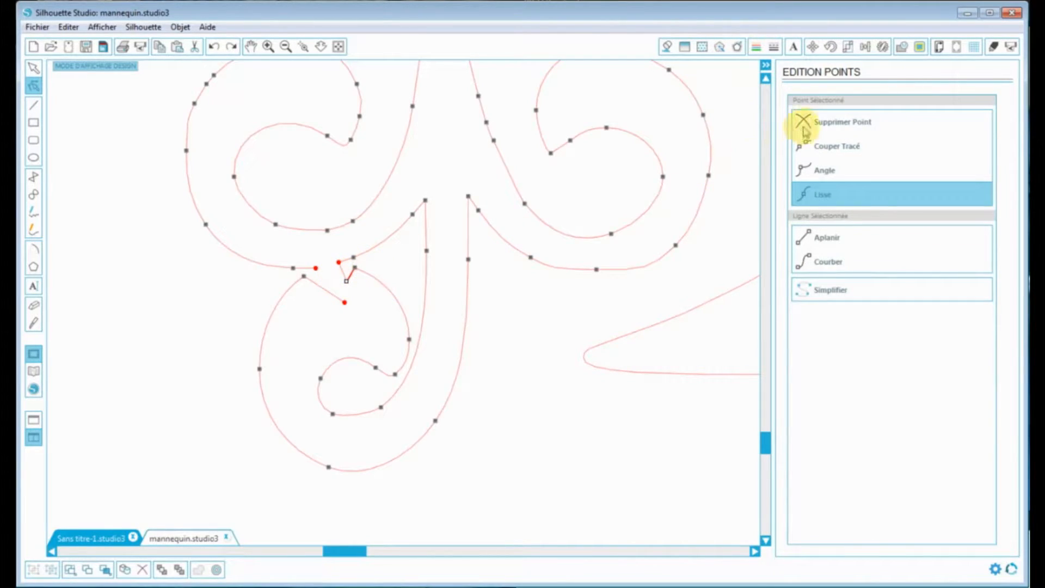
# Join the inner outline's upper loose end to the left scroll's end and its lower loose end to the bottom scroll's end.
pyautogui.click(339, 262)
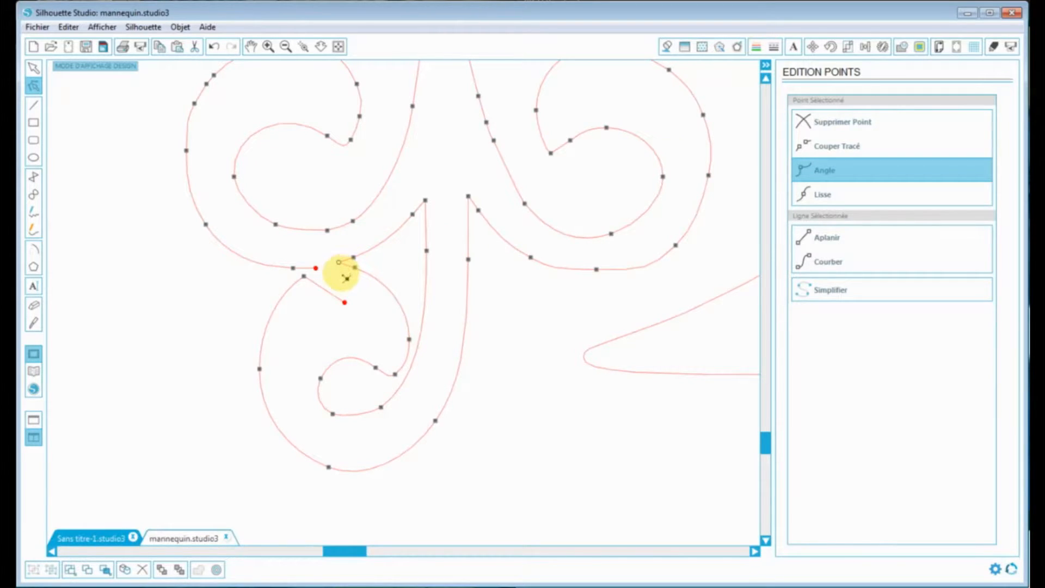
pyautogui.moveTo(344, 284); pyautogui.dragTo(322, 253)
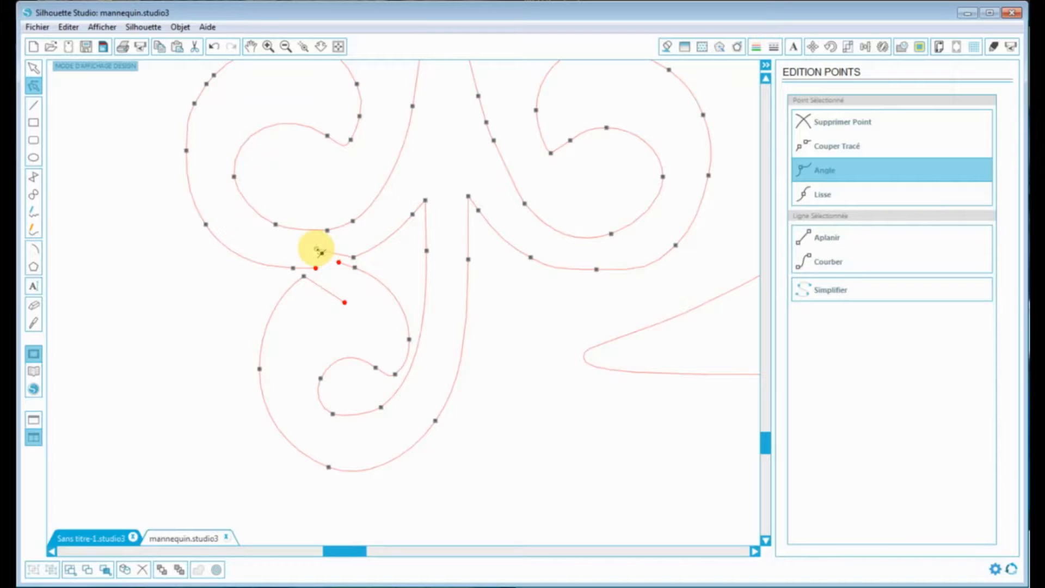
pyautogui.moveTo(338, 263); pyautogui.dragTo(345, 302)
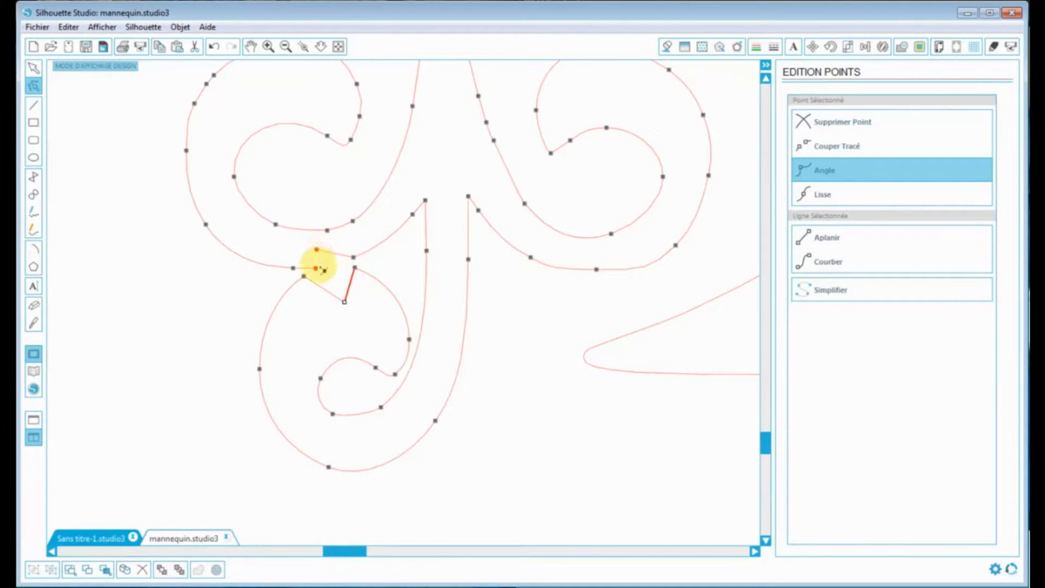
pyautogui.click(350, 272)
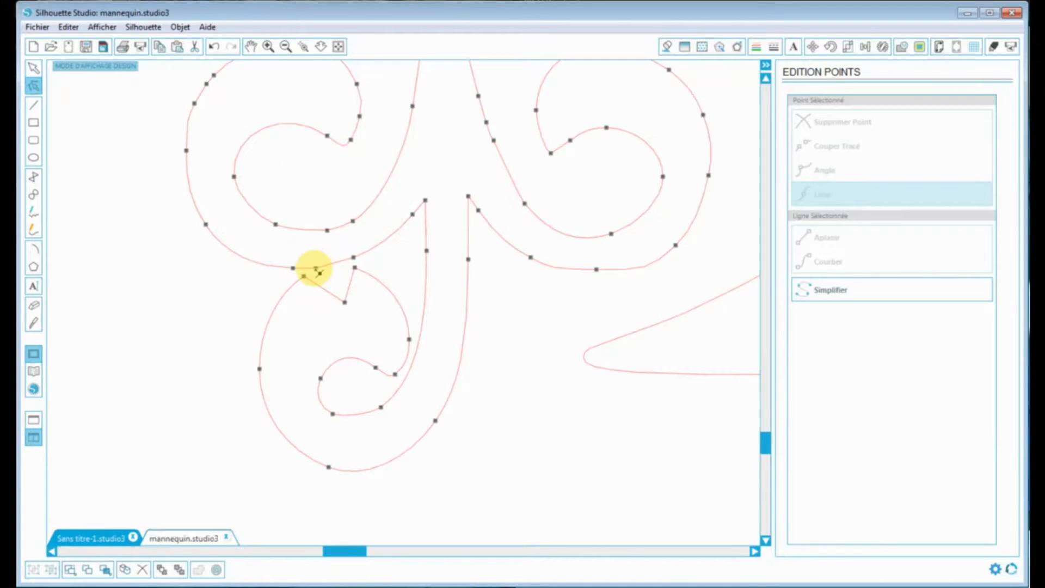
# Reposition the three points along the top of the bottom scroll so they follow a rounded arc clear of the left scroll.
pyautogui.moveTo(303, 277); pyautogui.dragTo(332, 282)
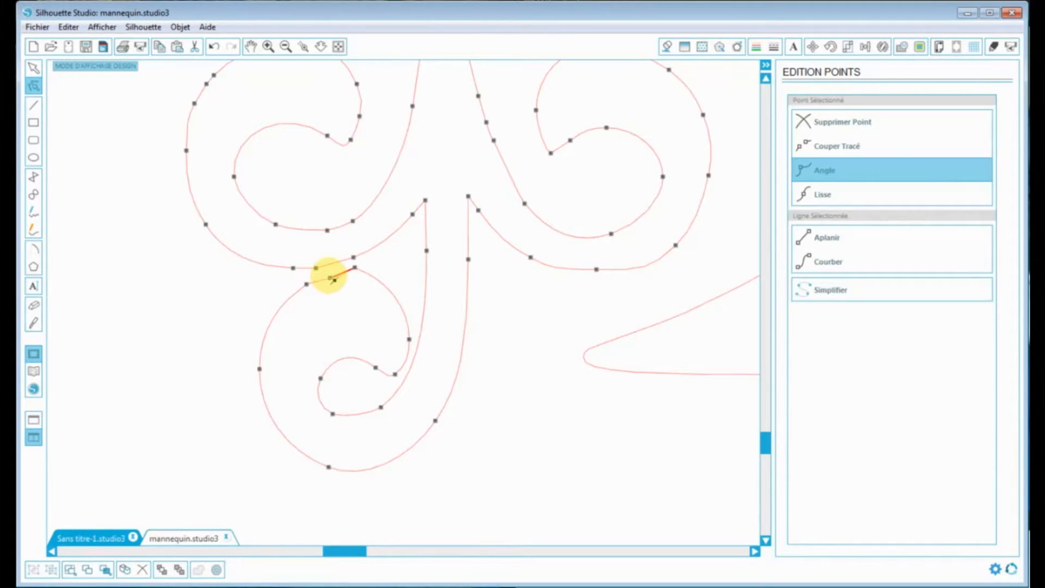
pyautogui.moveTo(357, 268); pyautogui.dragTo(366, 281)
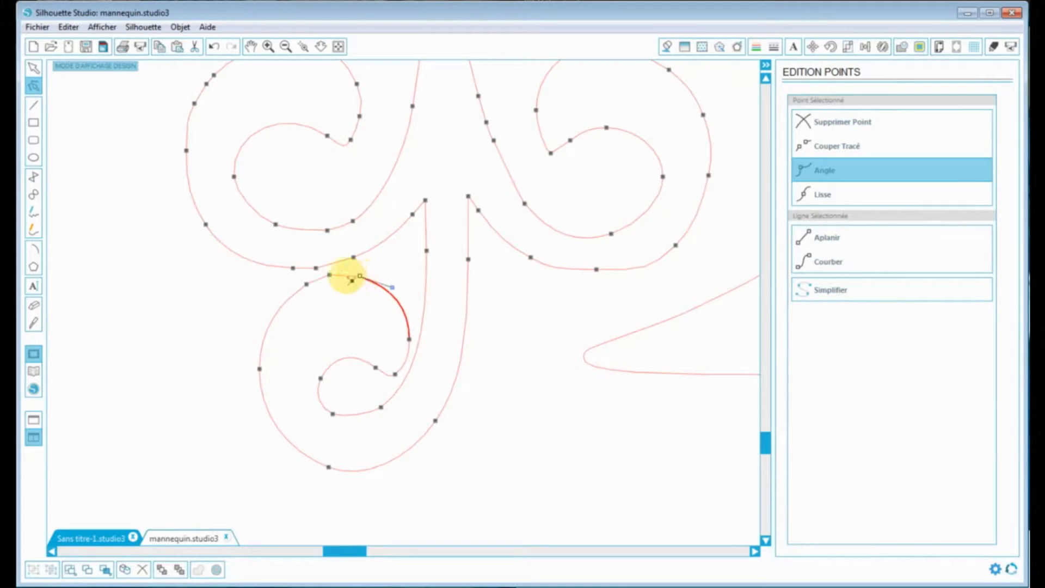
# Curve the short segment at the top of the bottom scroll with Courber, and make its right end point Lisse with an adjusted handle.
pyautogui.click(332, 278)
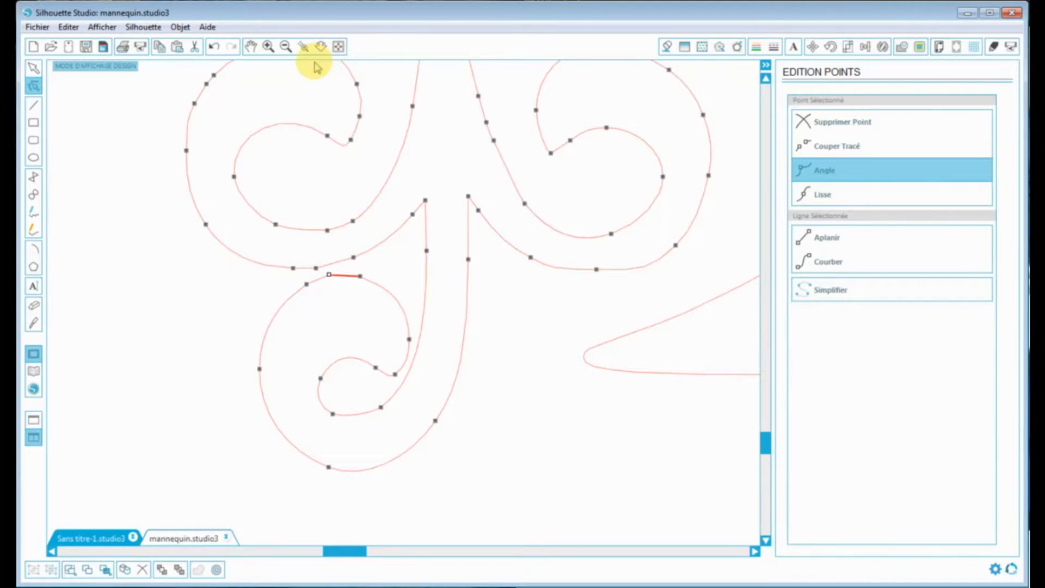
pyautogui.click(829, 269)
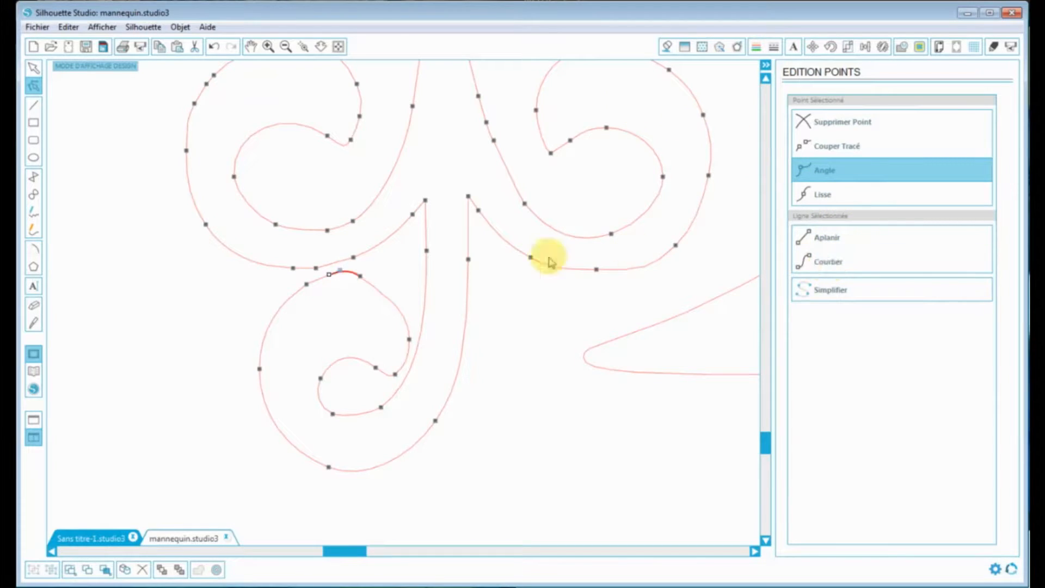
pyautogui.click(361, 276)
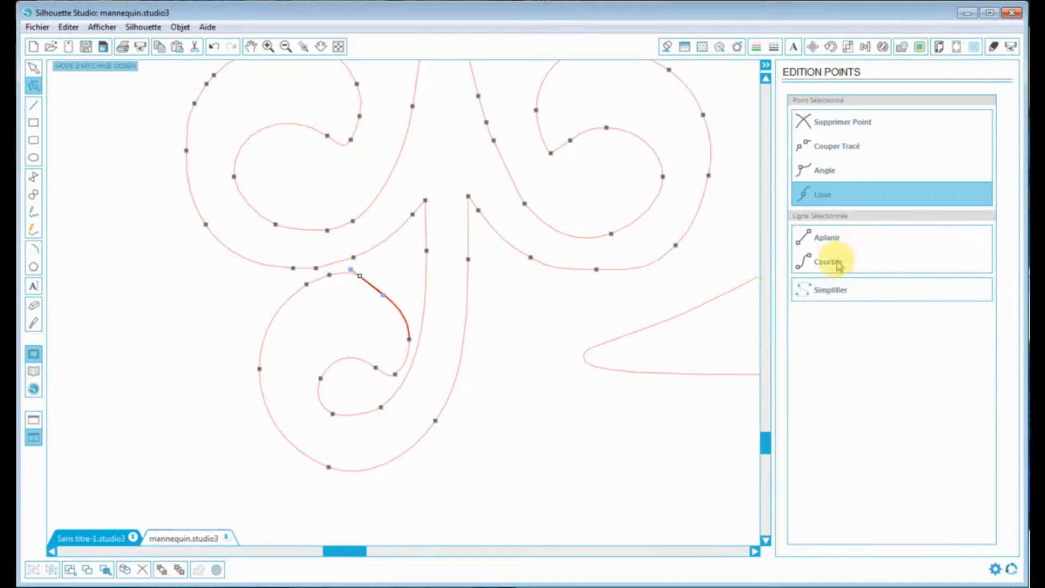
pyautogui.moveTo(389, 299)
pyautogui.mouseDown()
pyautogui.moveTo(392, 285)
pyautogui.moveTo(404, 287)
pyautogui.moveTo(396, 289)
pyautogui.mouseUp()
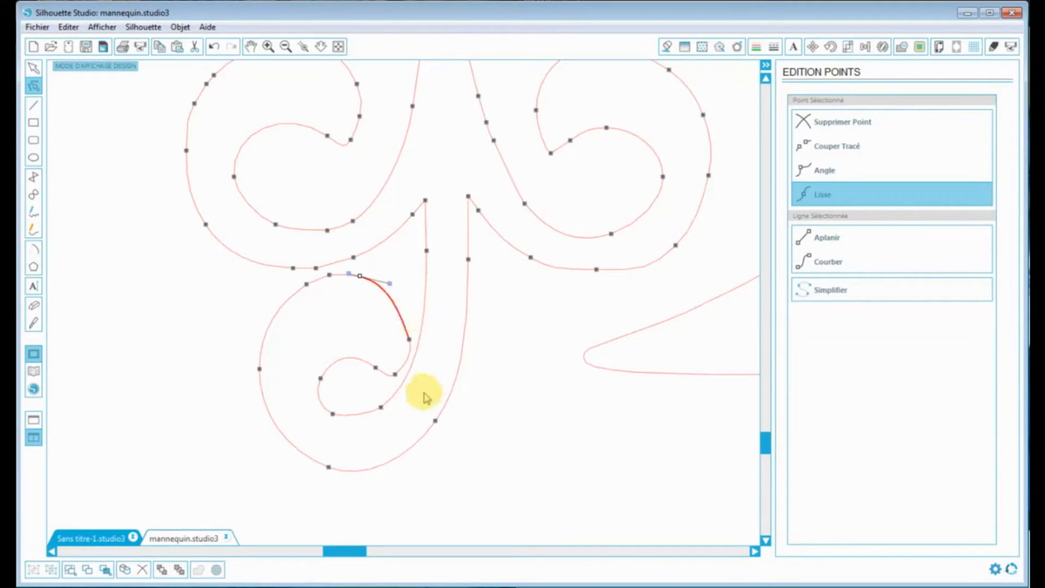
# Round the short segment at the bottom scroll's top again with Courber, and realign the handles of its right end point.
pyautogui.click(269, 48)
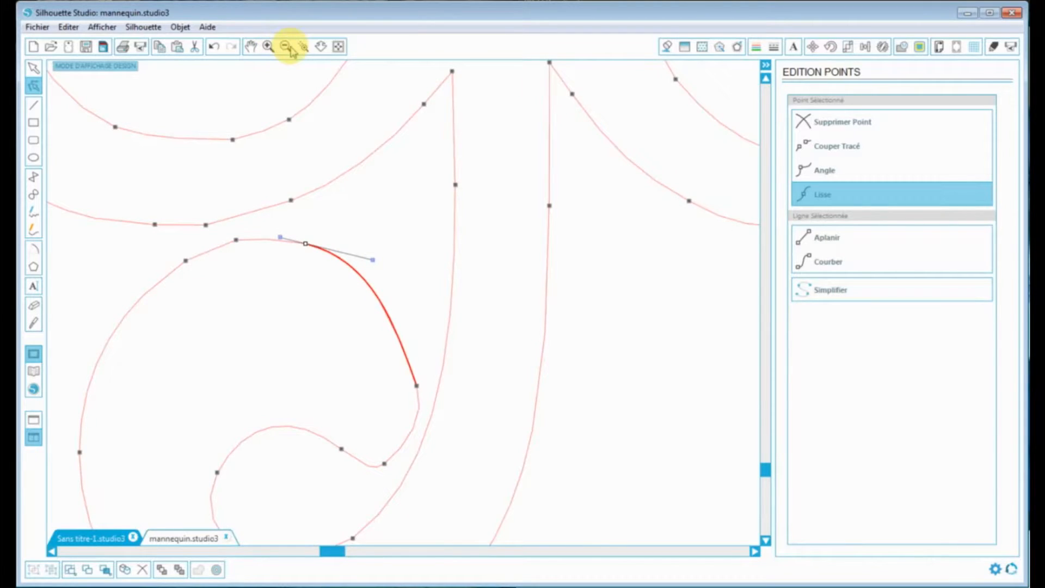
pyautogui.click(269, 47)
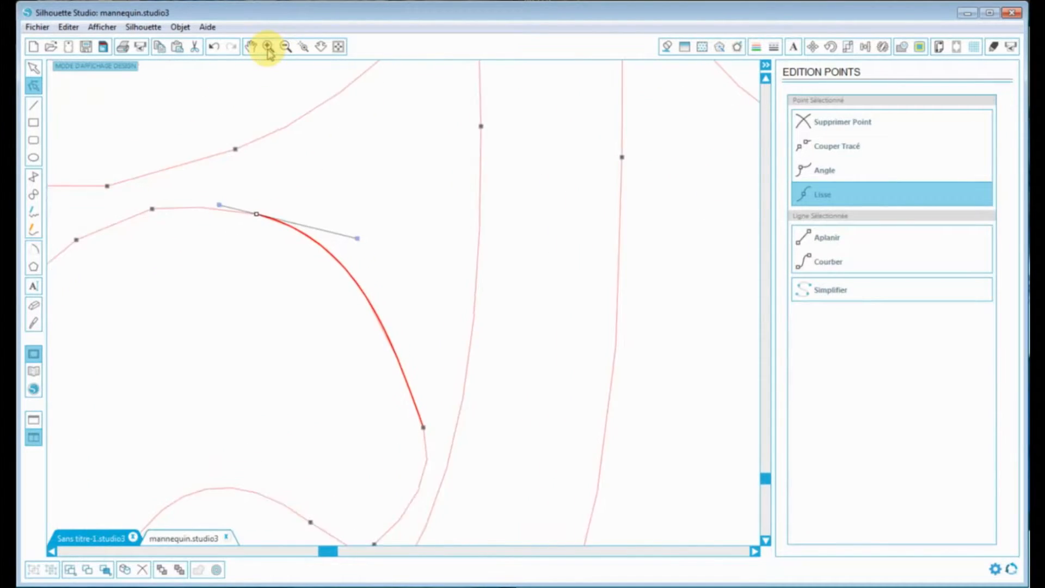
pyautogui.click(285, 48)
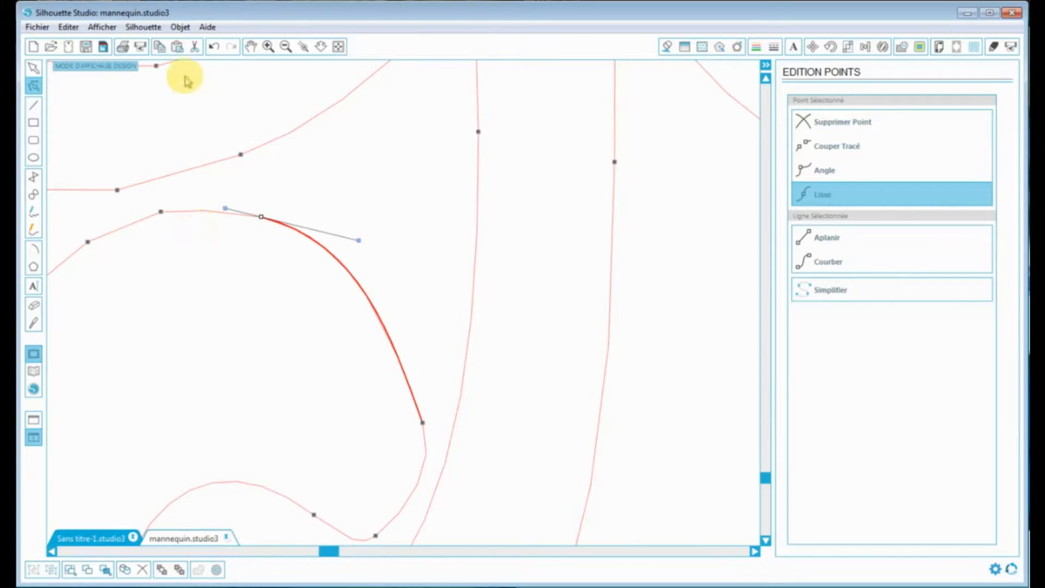
pyautogui.click(286, 48)
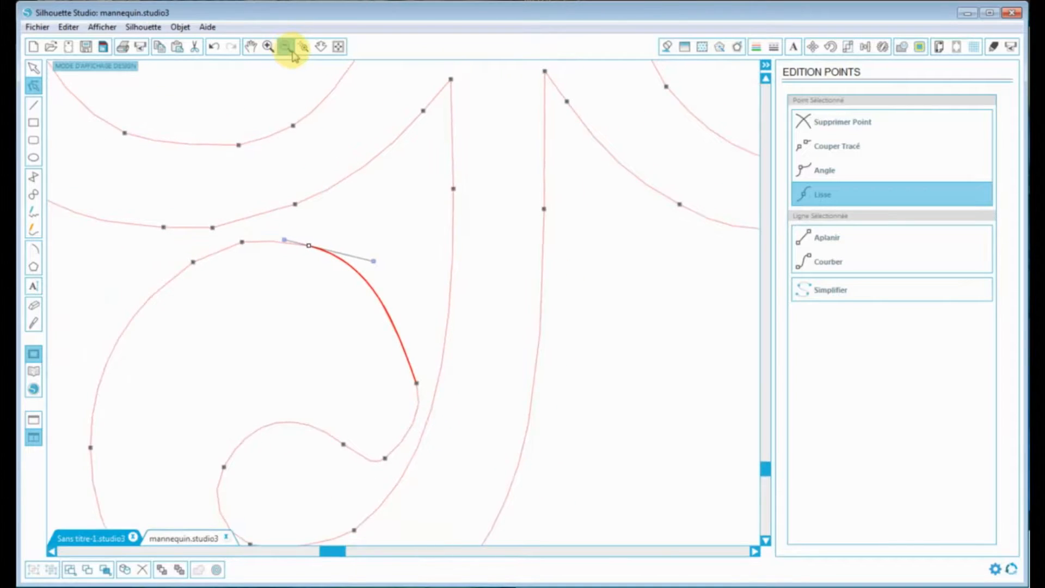
pyautogui.click(293, 51)
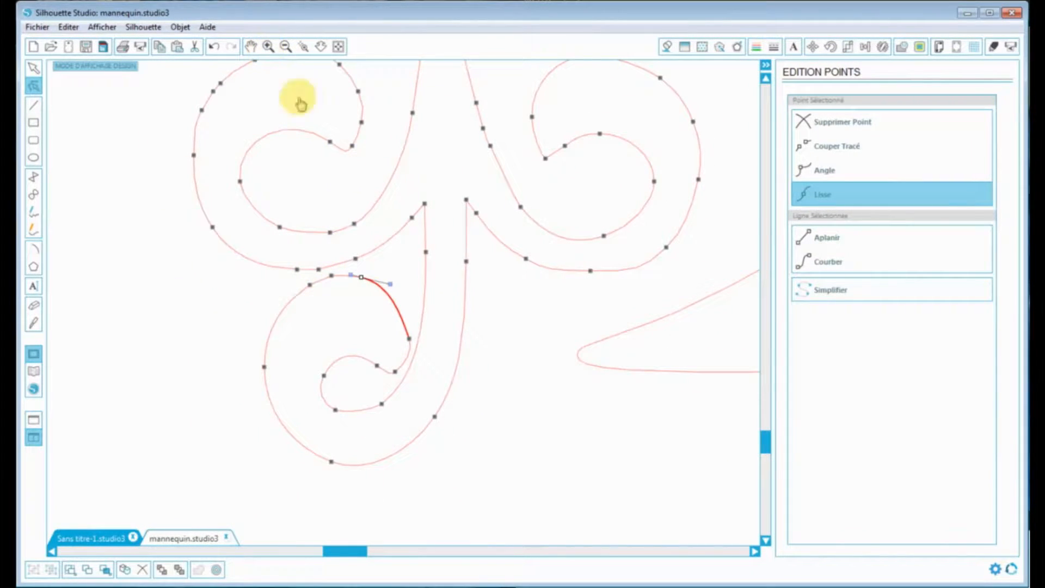
pyautogui.click(269, 49)
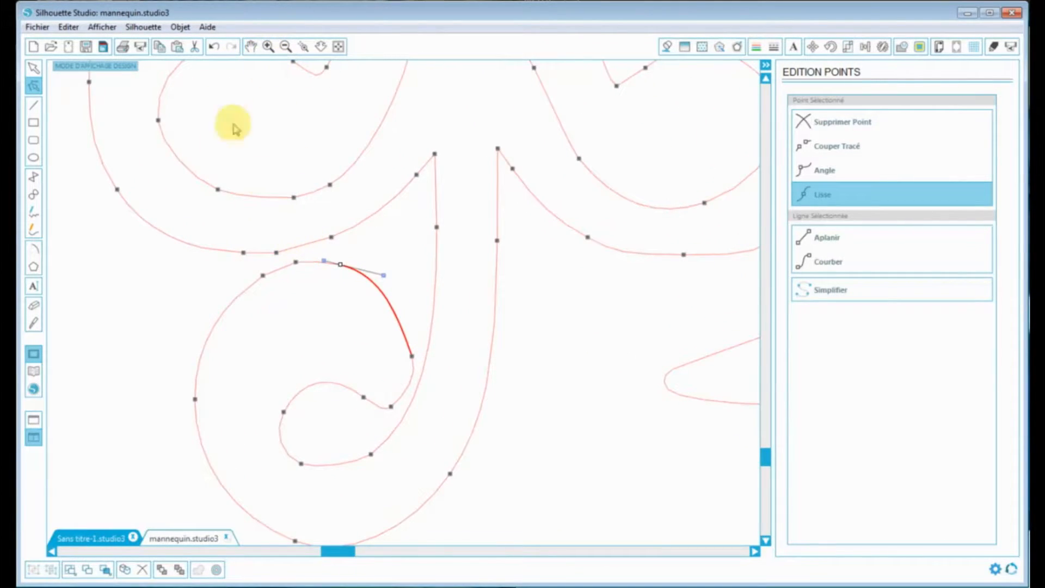
pyautogui.click(297, 263)
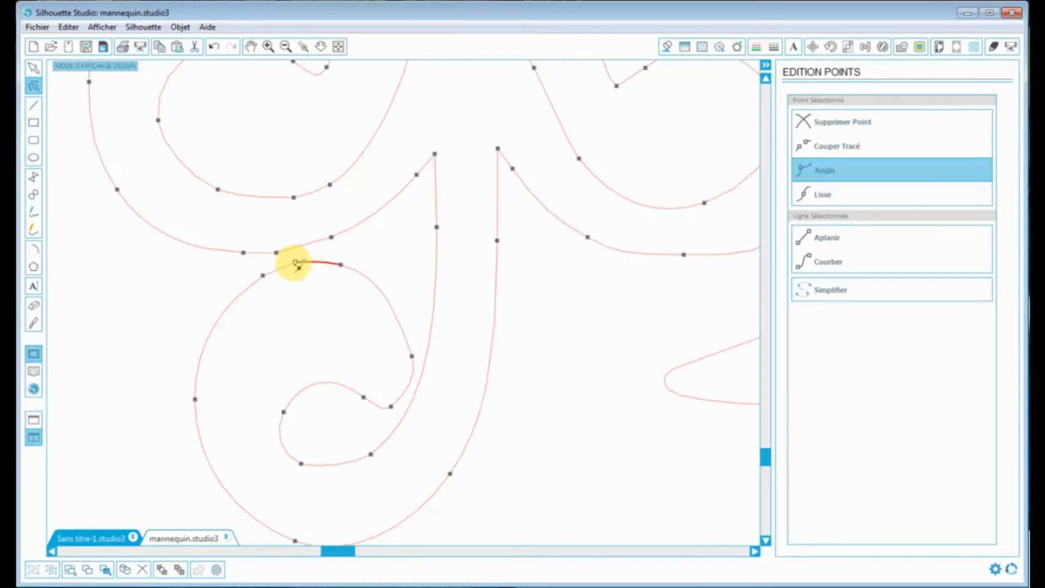
pyautogui.click(828, 262)
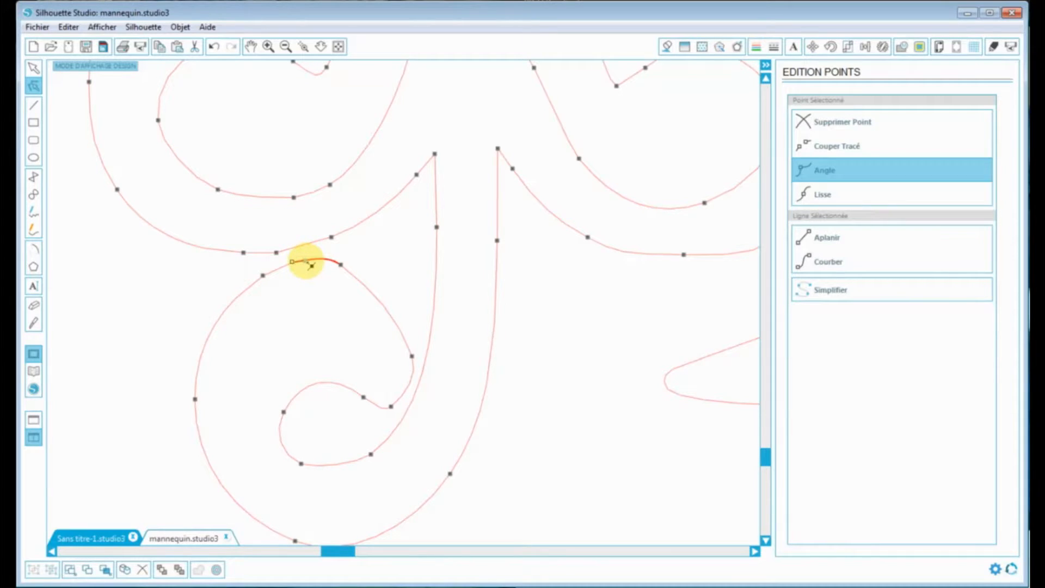
pyautogui.click(342, 266)
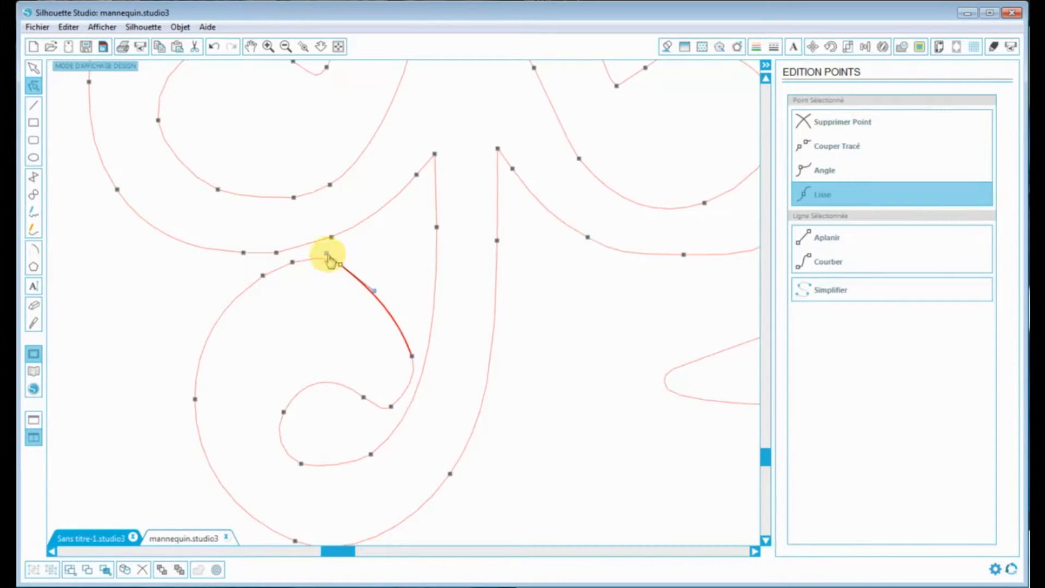
pyautogui.moveTo(326, 252); pyautogui.dragTo(325, 255)
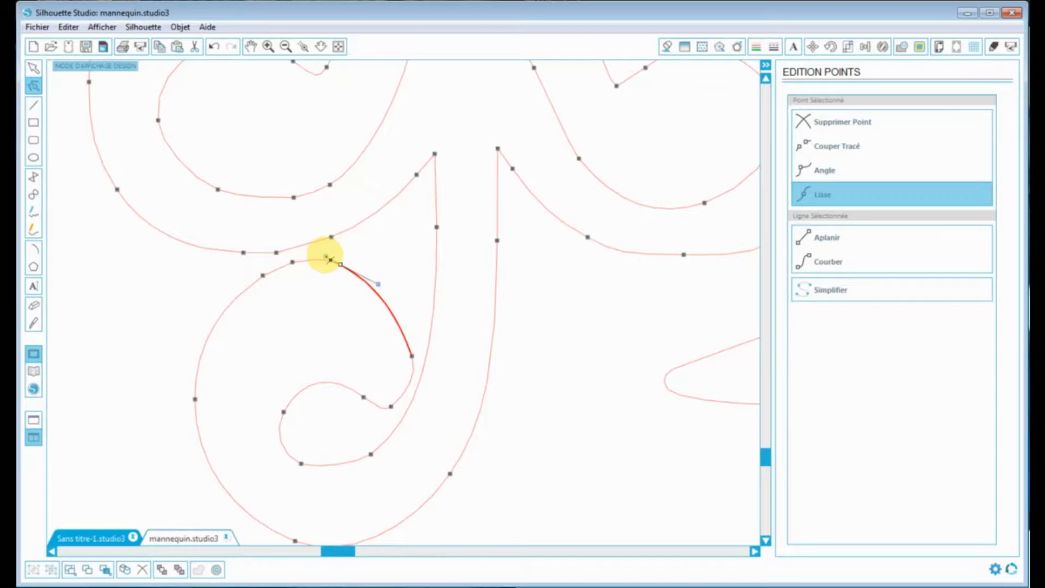
pyautogui.click(388, 246)
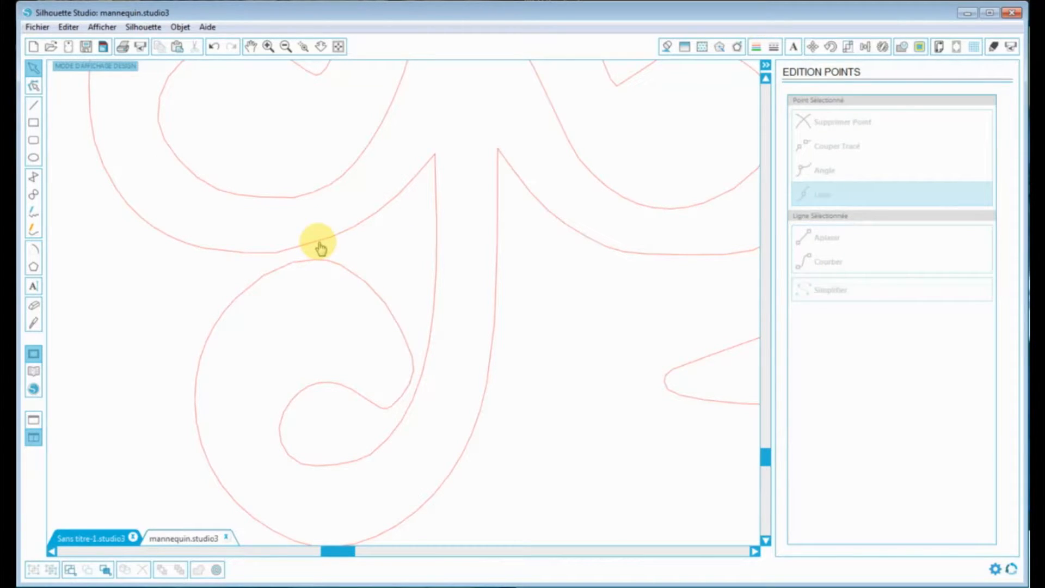
# Curve the short segment along the left scroll's underside with Courber, and shift its left end point outward along the scroll.
pyautogui.doubleClick(280, 252)
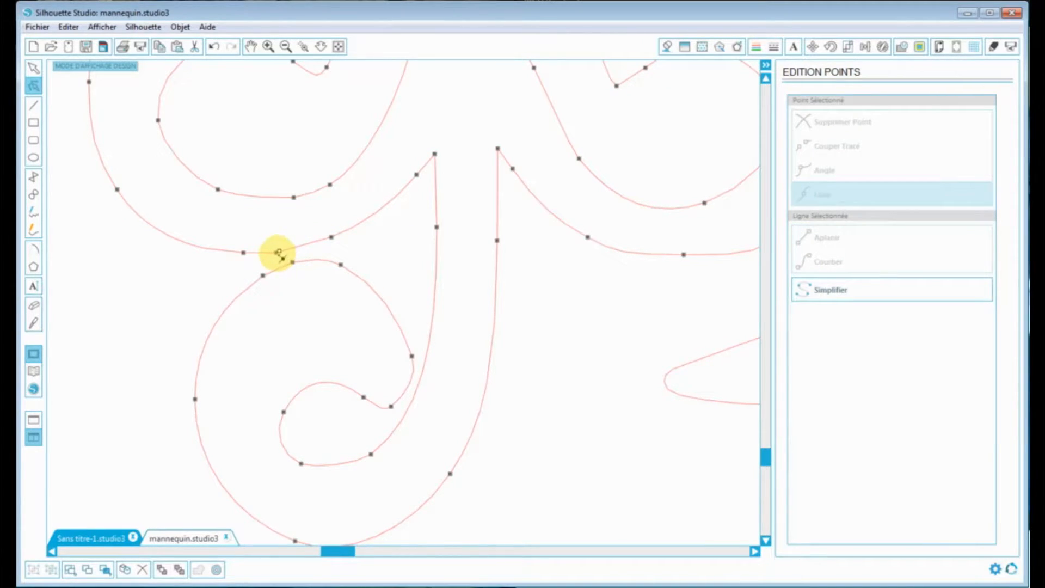
pyautogui.click(278, 252)
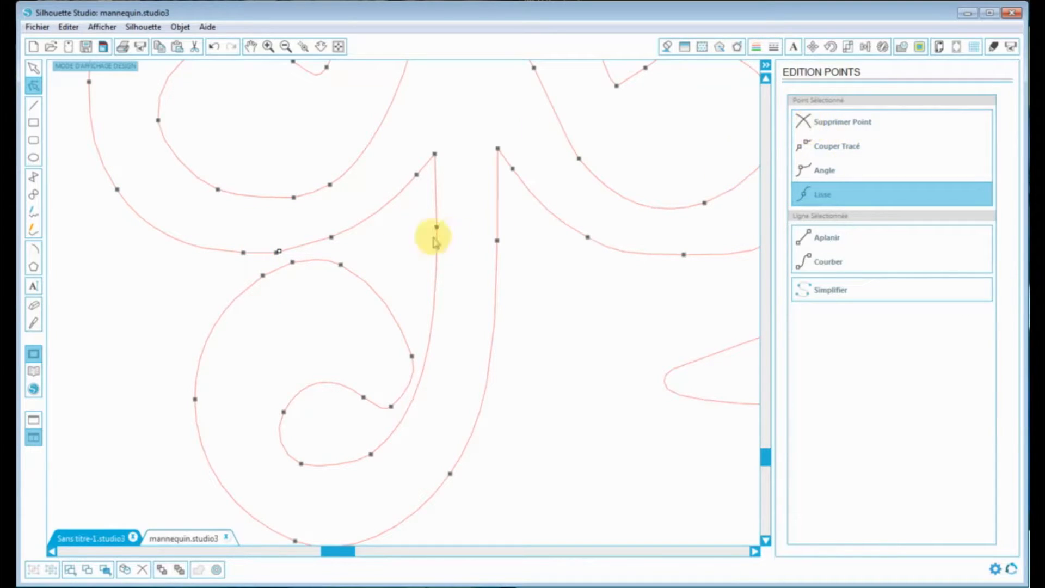
pyautogui.click(276, 252)
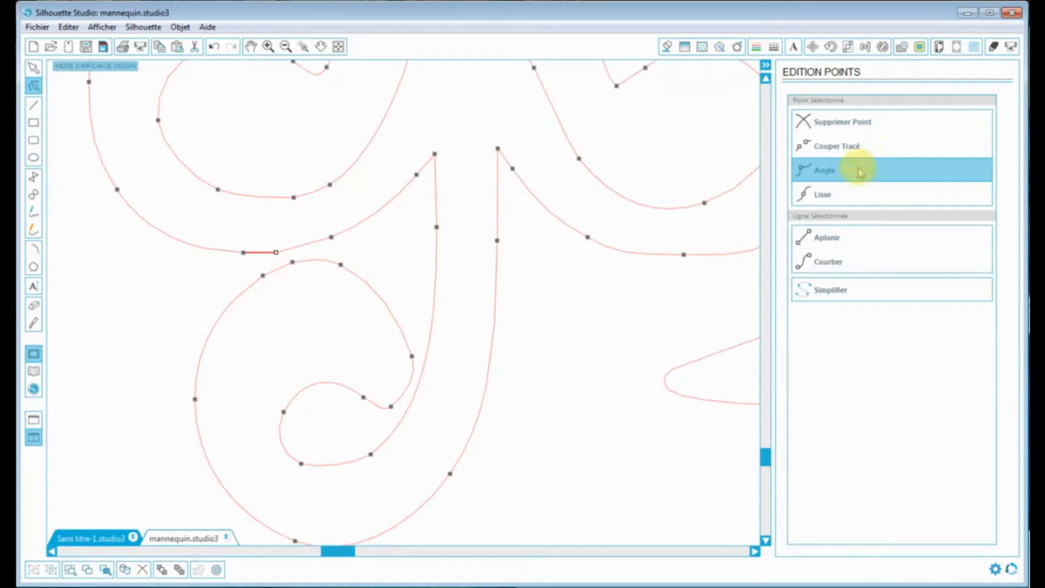
pyautogui.click(839, 263)
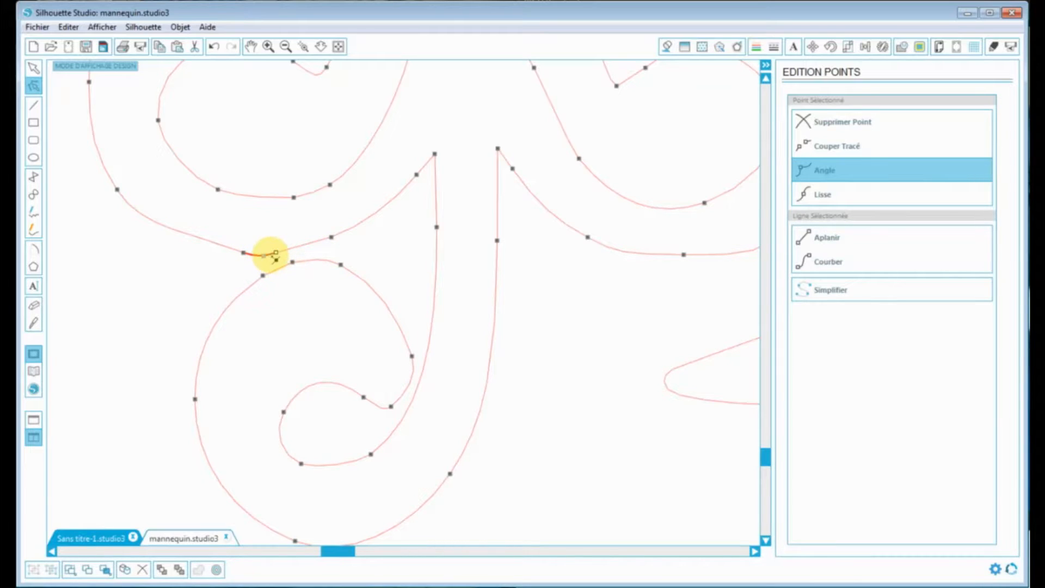
pyautogui.moveTo(261, 253)
pyautogui.mouseDown()
pyautogui.moveTo(214, 265)
pyautogui.moveTo(270, 250)
pyautogui.mouseUp()
pyautogui.click(243, 252)
pyautogui.moveTo(227, 260)
pyautogui.mouseDown()
pyautogui.moveTo(217, 245)
pyautogui.moveTo(170, 228)
pyautogui.moveTo(216, 244)
pyautogui.moveTo(217, 254)
pyautogui.mouseUp()
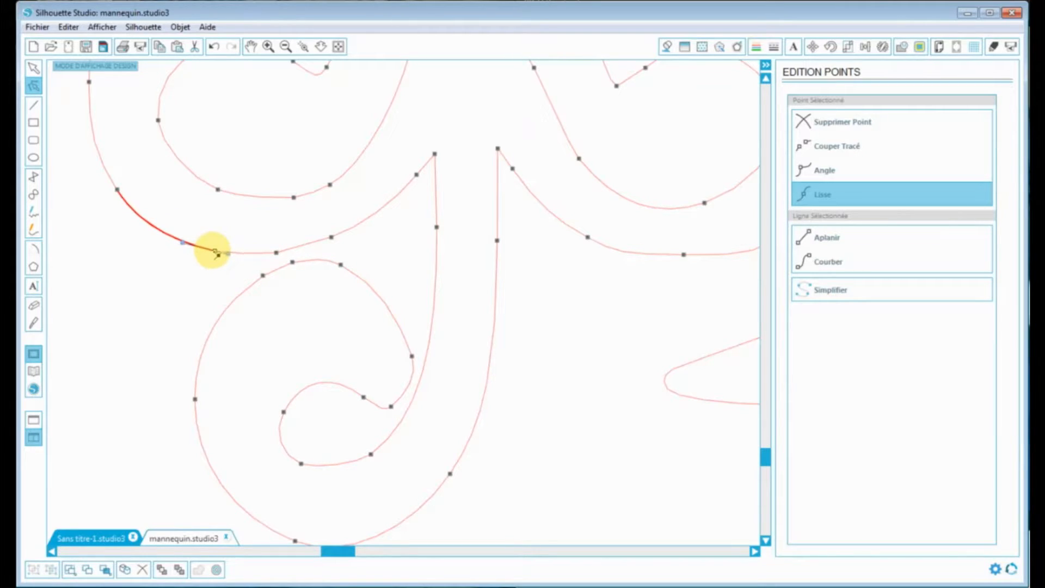
pyautogui.click(389, 263)
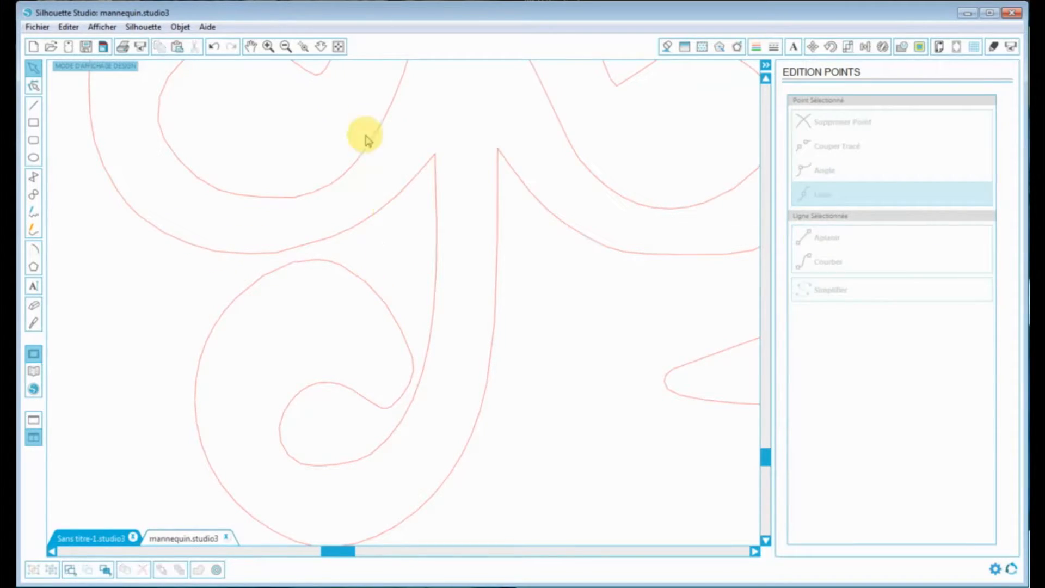
# Review the foot and the whole mannequin trace, and compare the bow's outlines with the original black image.
pyautogui.click(287, 47)
pyautogui.click(290, 50)
pyautogui.click(289, 50)
pyautogui.click(290, 49)
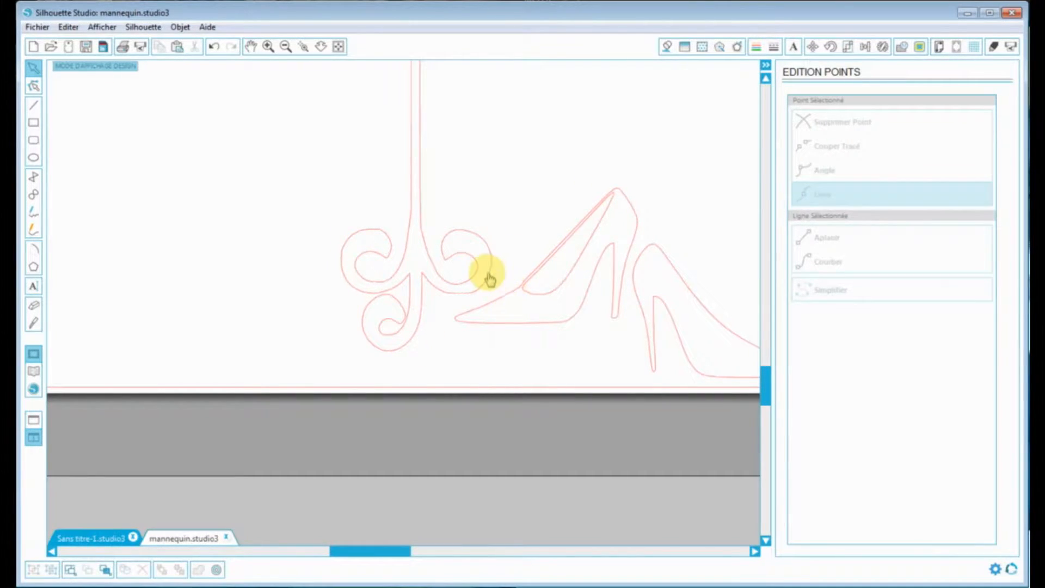
pyautogui.click(287, 48)
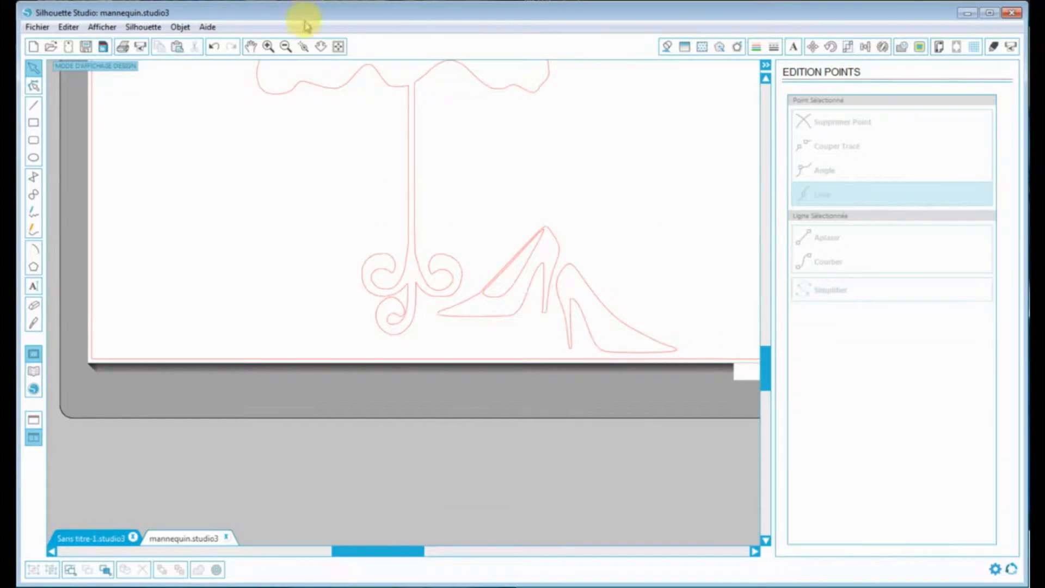
pyautogui.click(339, 47)
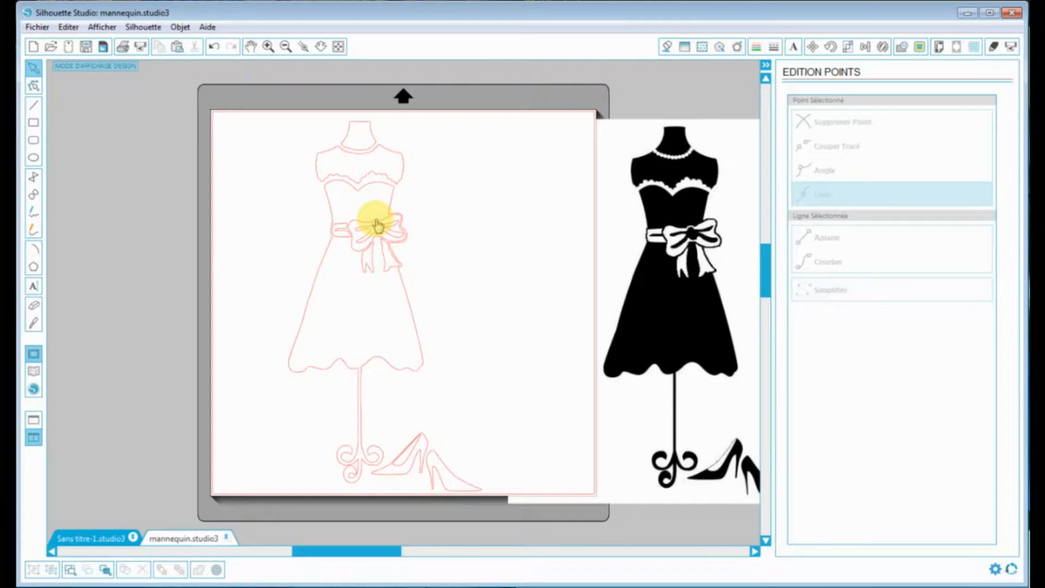
pyautogui.click(267, 46)
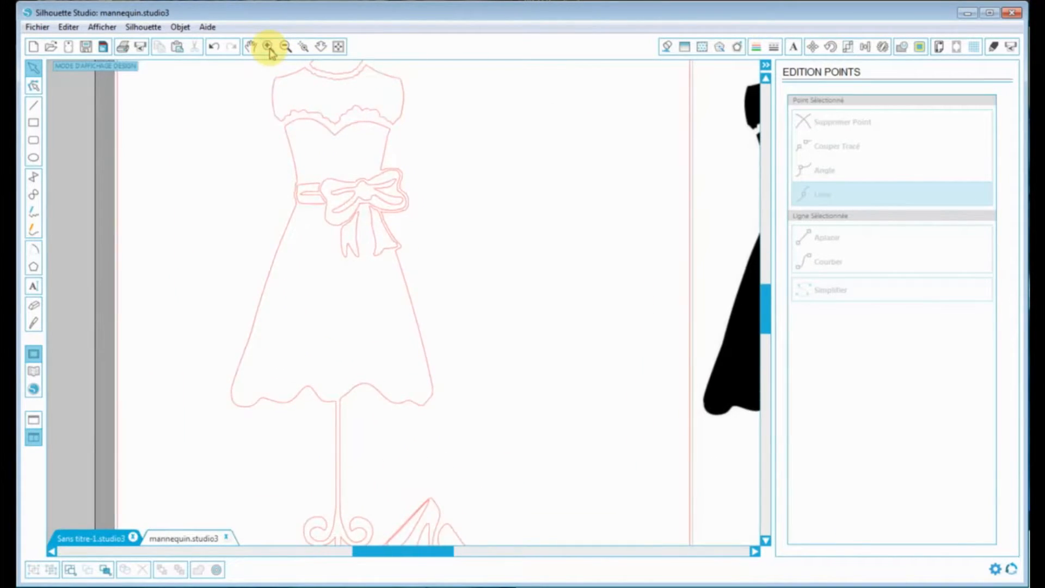
pyautogui.click(267, 47)
pyautogui.click(267, 47)
pyautogui.click(269, 47)
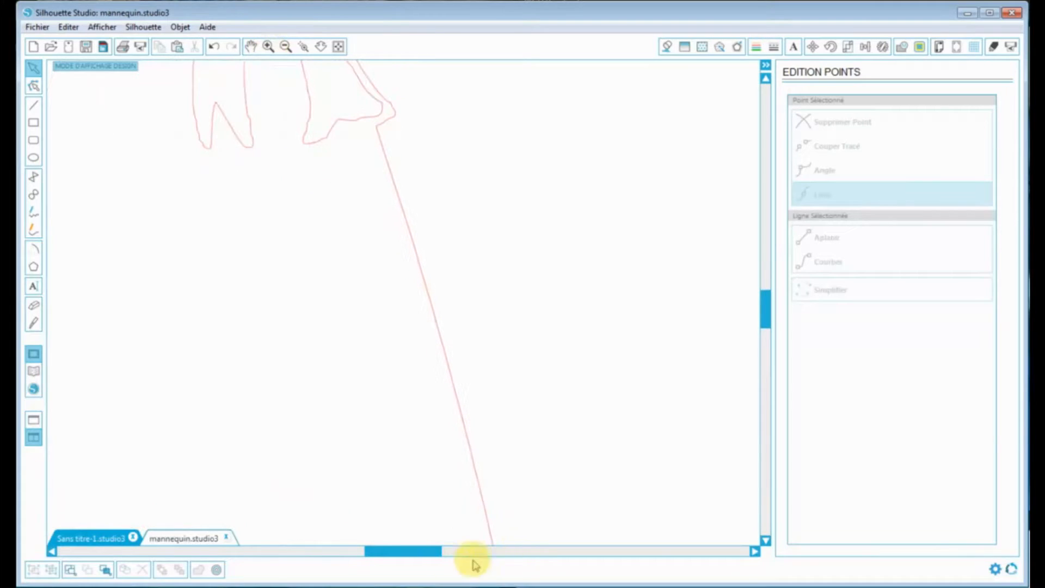
pyautogui.moveTo(413, 550); pyautogui.dragTo(401, 556)
pyautogui.scroll(5, 397, 403)
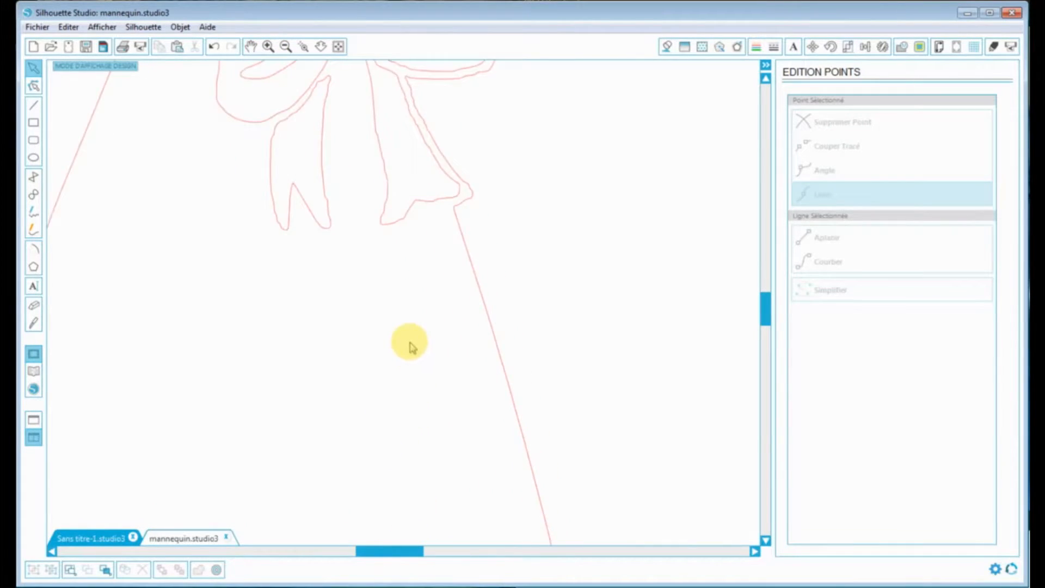
pyautogui.scroll(1, 403, 343)
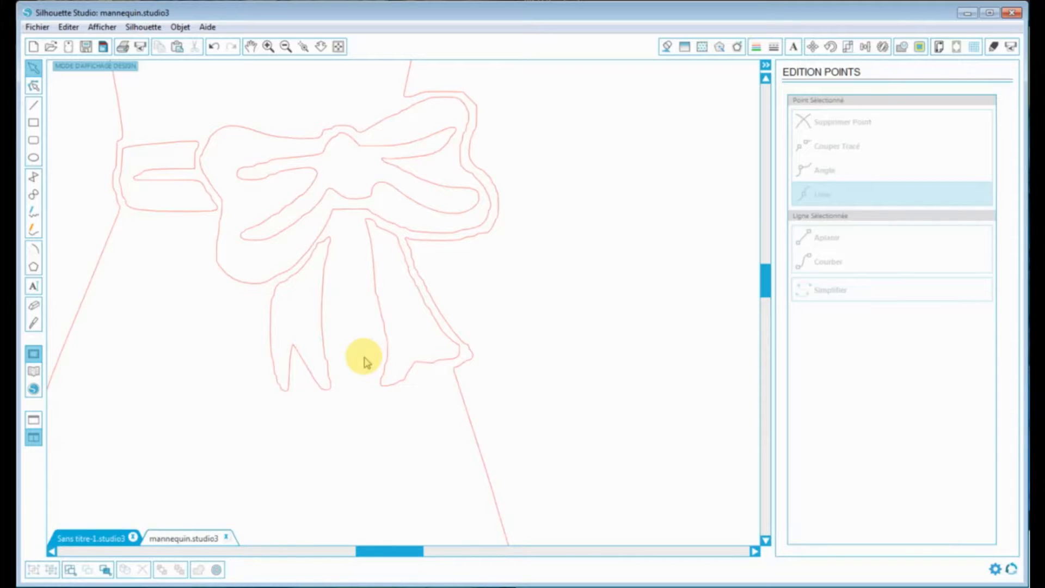
pyautogui.click(286, 47)
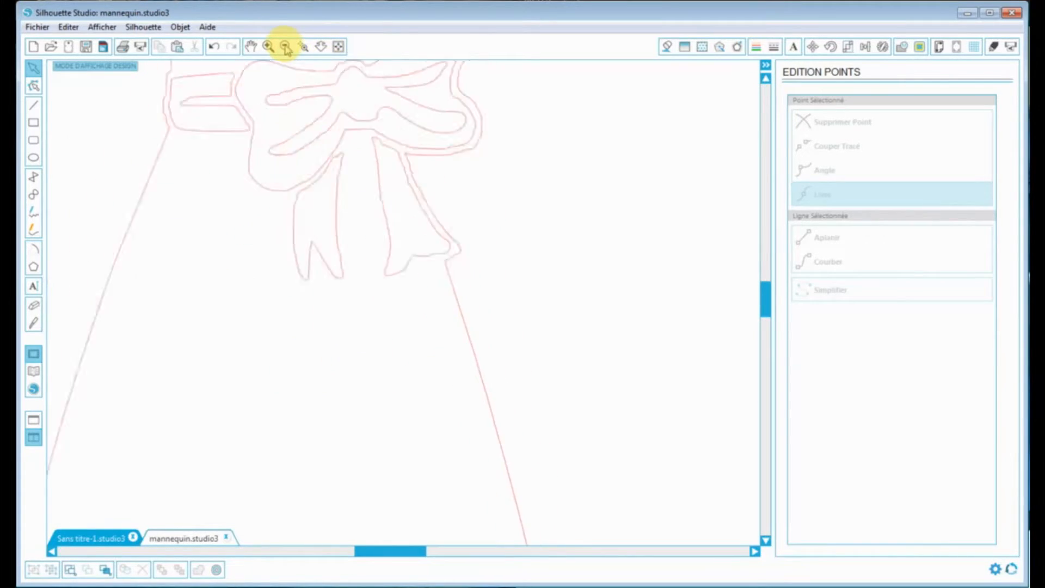
pyautogui.click(286, 47)
pyautogui.moveTo(399, 553); pyautogui.dragTo(578, 556)
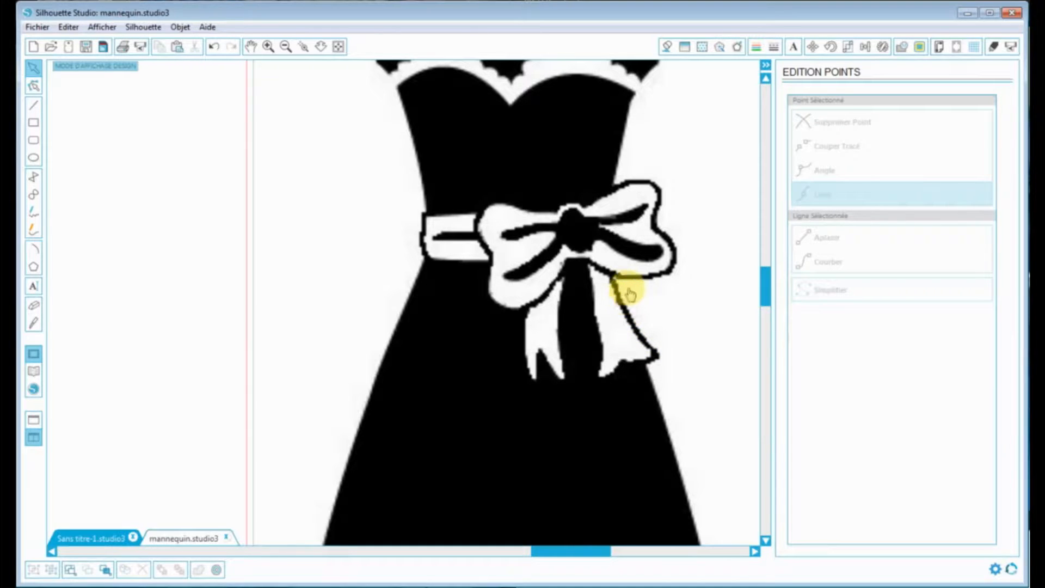
pyautogui.moveTo(554, 560); pyautogui.dragTo(362, 565)
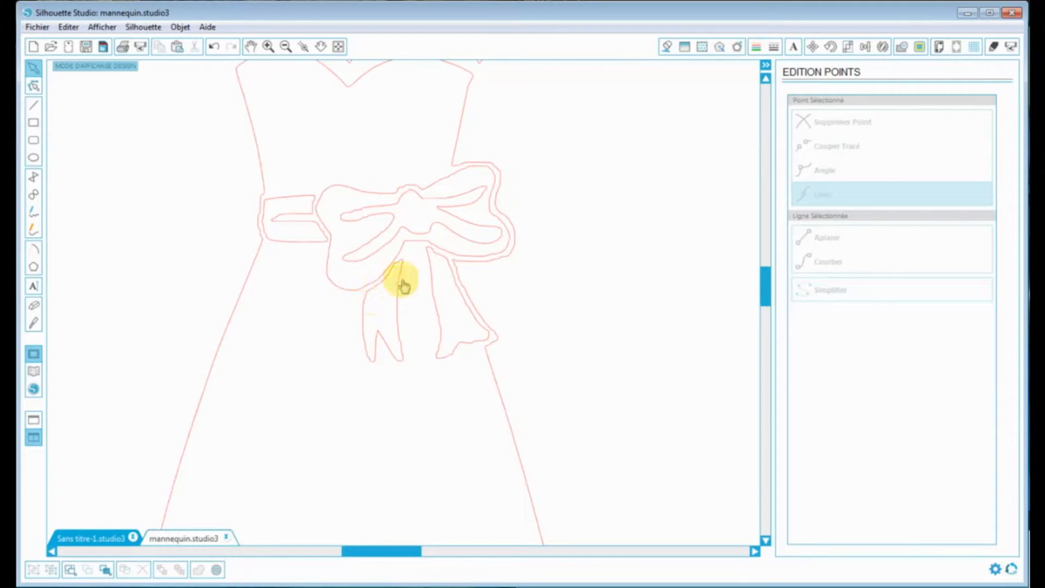
# Combine the belt, bow and ribbon tail outlines at the waist with Créer Tracé Composite.
pyautogui.click(268, 47)
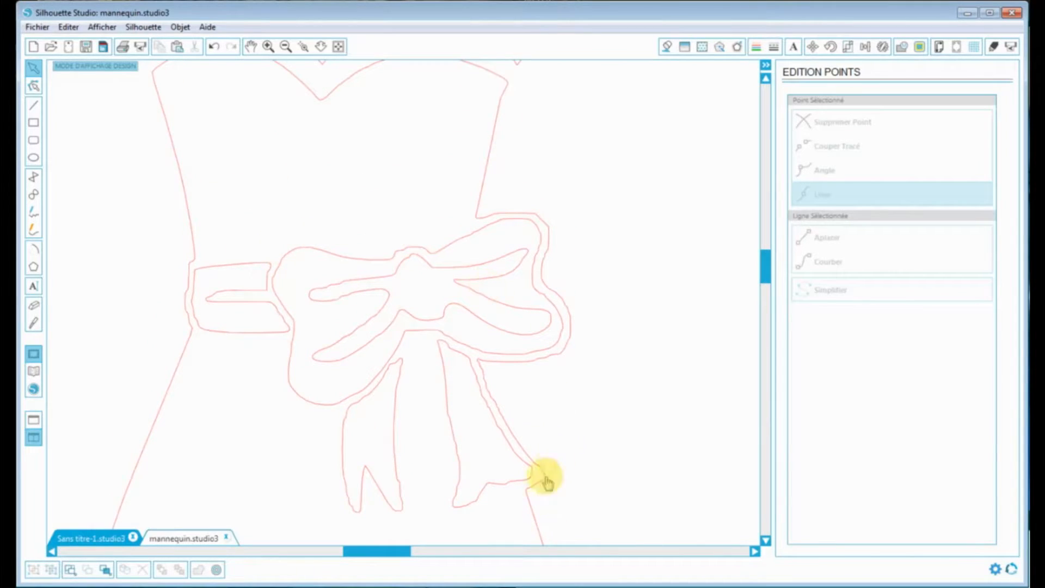
pyautogui.click(33, 90)
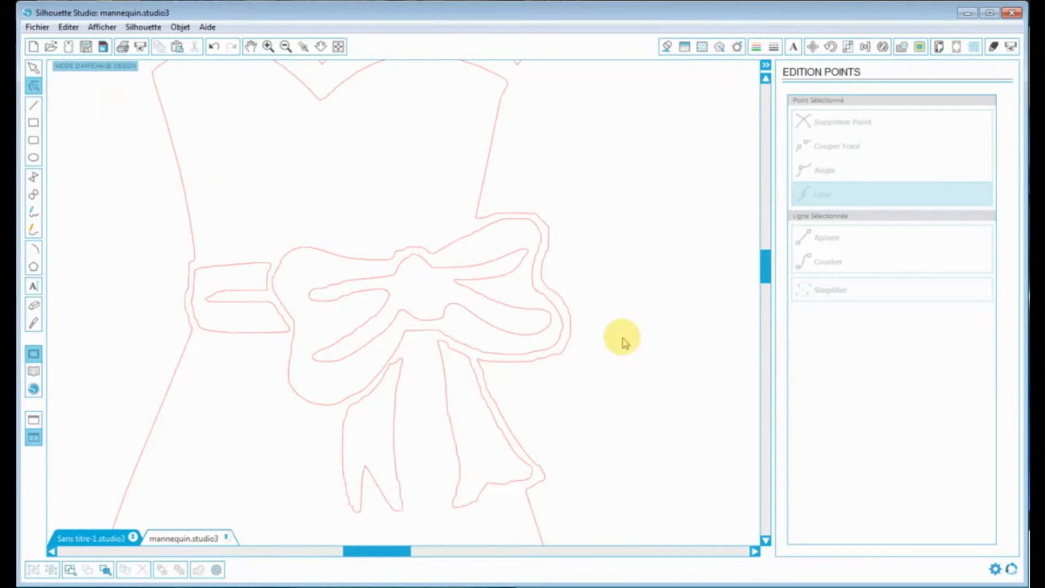
pyautogui.click(549, 350)
pyautogui.click(93, 191)
pyautogui.moveTo(94, 191); pyautogui.dragTo(588, 528)
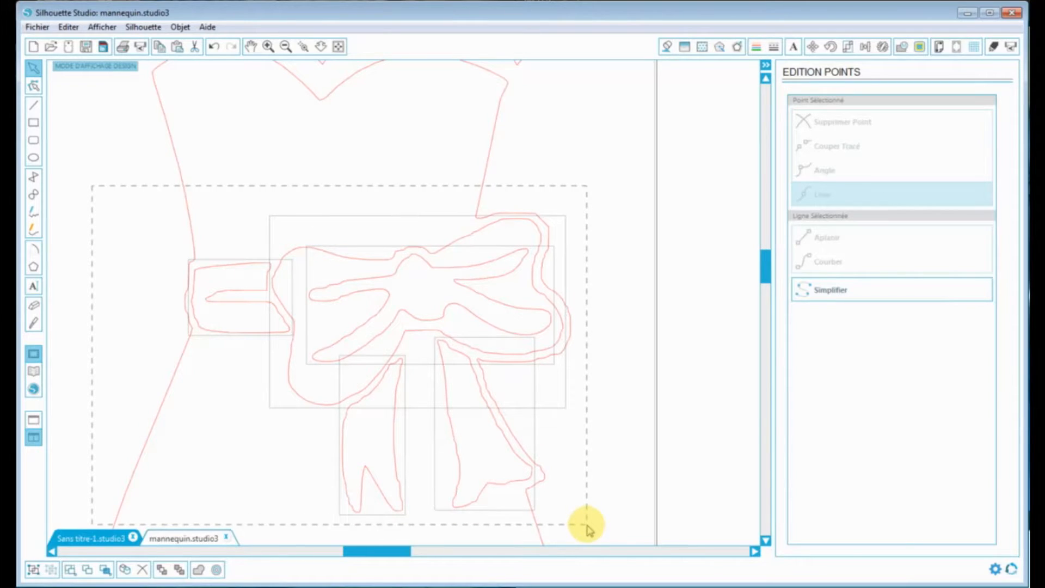
pyautogui.rightClick(461, 186)
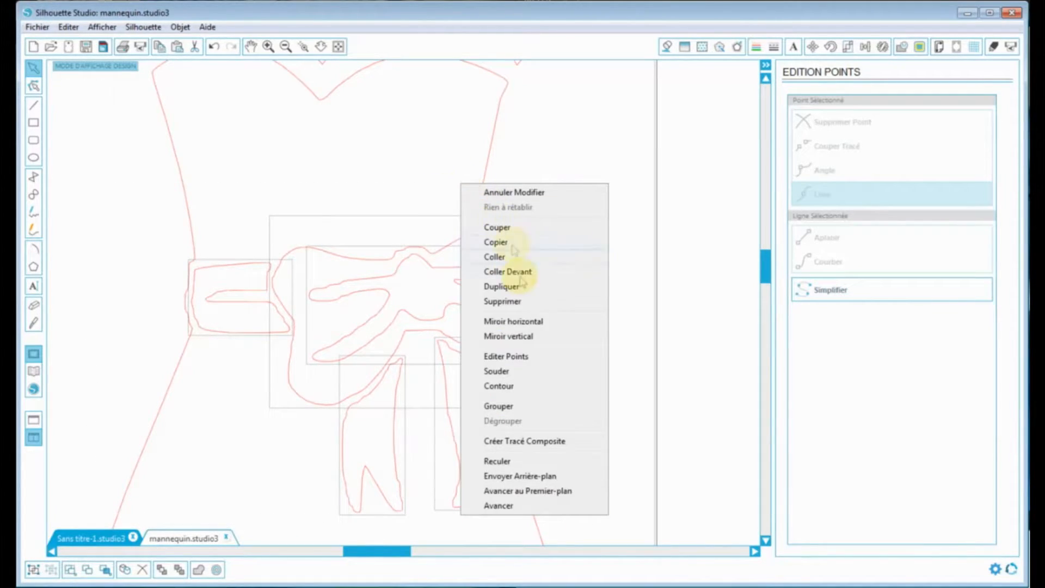
pyautogui.click(538, 439)
pyautogui.click(541, 446)
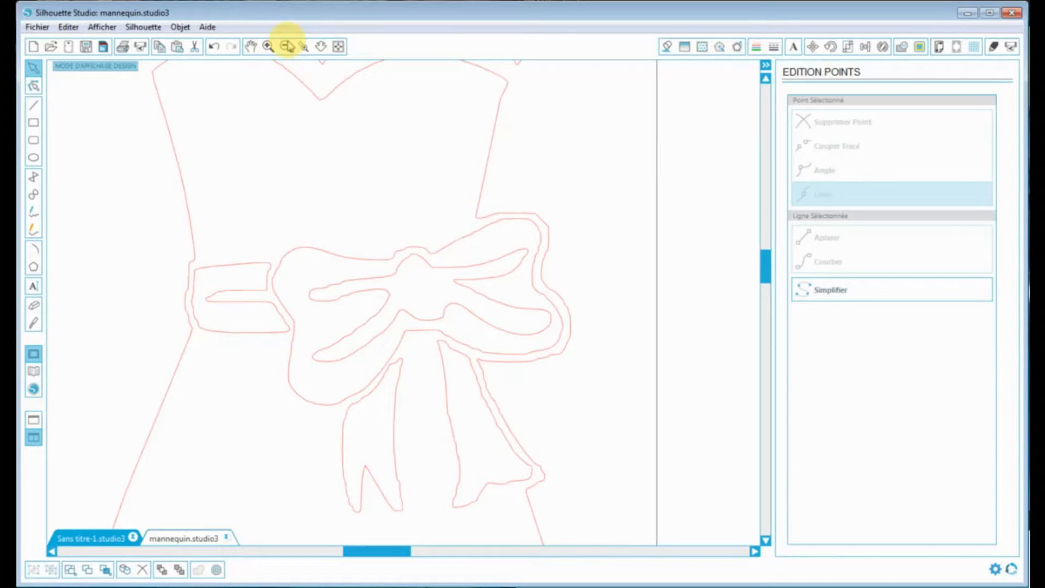
# Open the combined belt and bow outlines for point editing.
pyautogui.click(268, 47)
pyautogui.moveTo(762, 273)
pyautogui.mouseDown()
pyautogui.moveTo(769, 288)
pyautogui.moveTo(765, 273)
pyautogui.mouseUp()
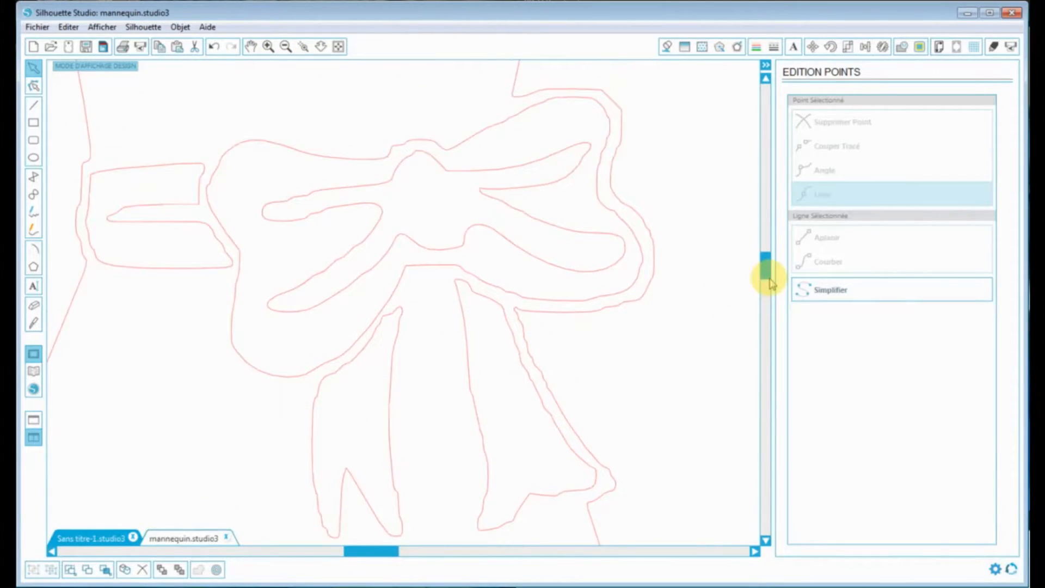
pyautogui.click(34, 86)
pyautogui.click(397, 159)
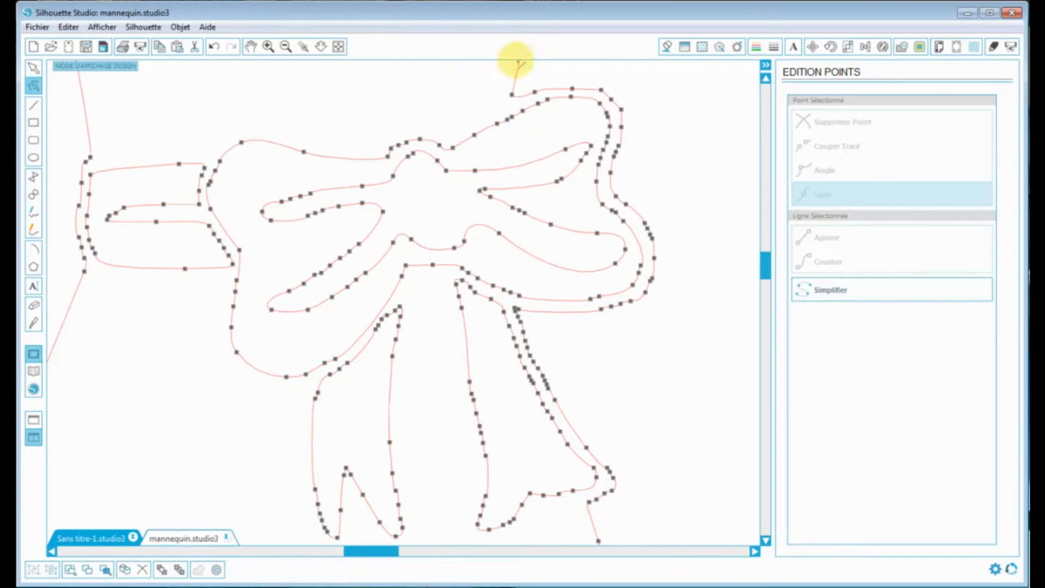
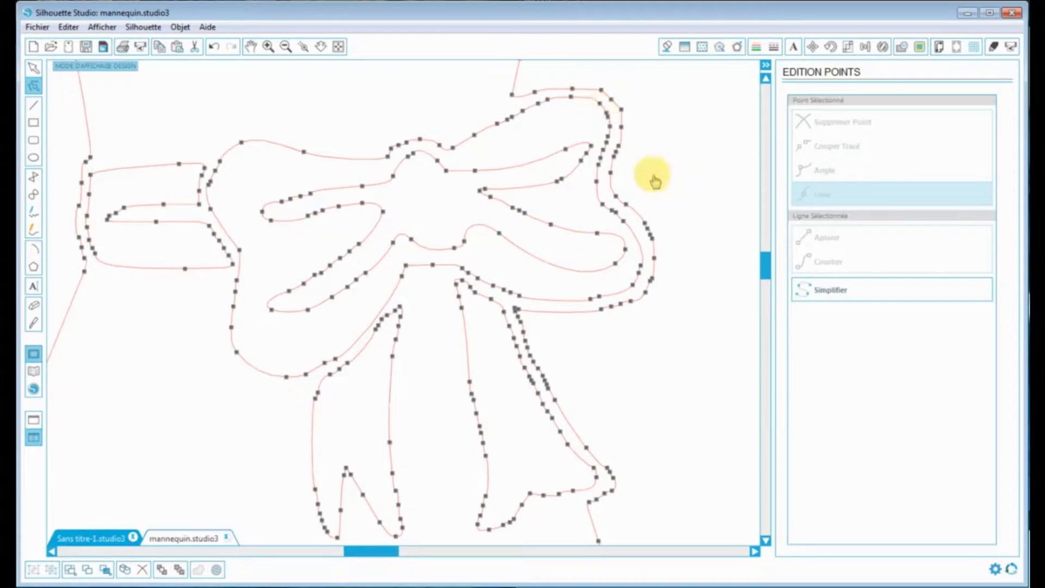
# Simplify the combined belt and bow outlines twice, and delete the surplus points along the outer edge of the belt's left end.
pyautogui.click(825, 289)
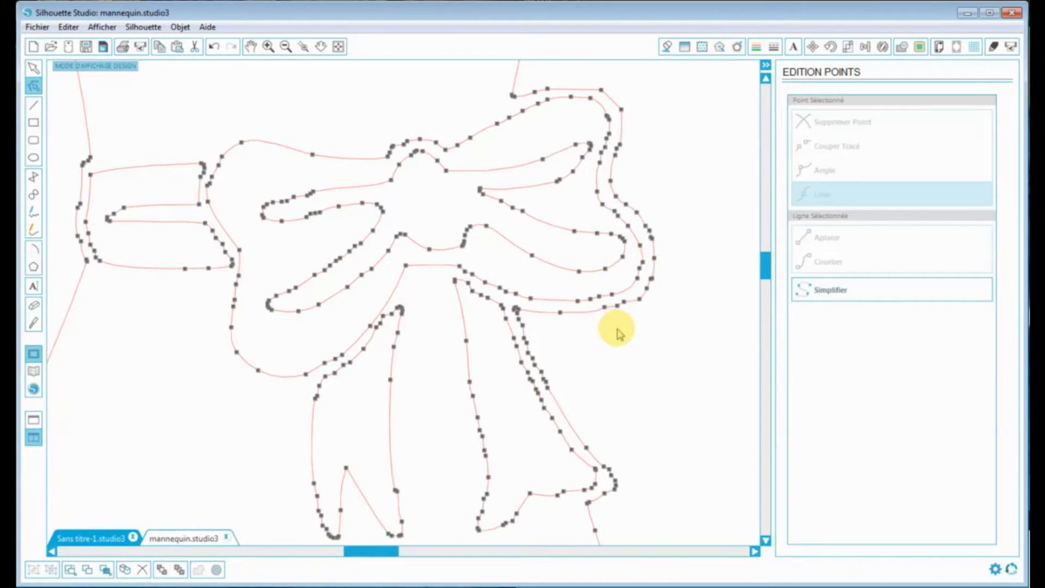
pyautogui.click(827, 297)
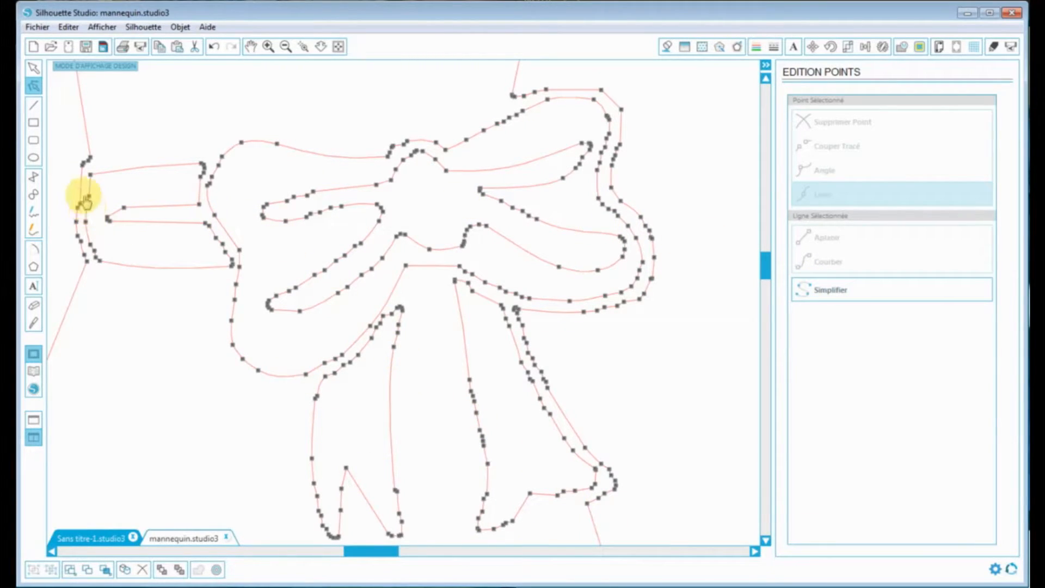
pyautogui.click(86, 162)
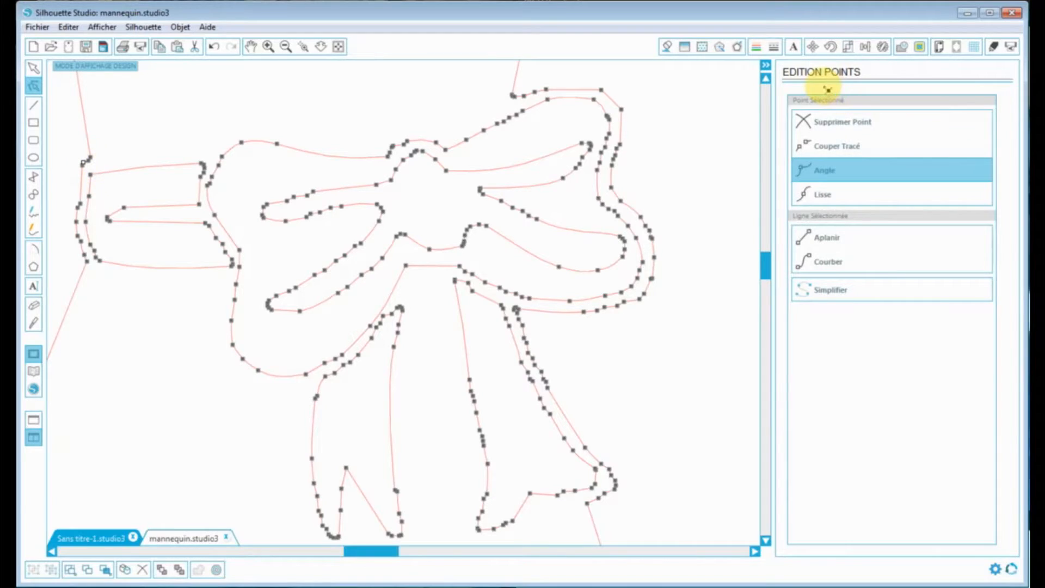
pyautogui.click(835, 124)
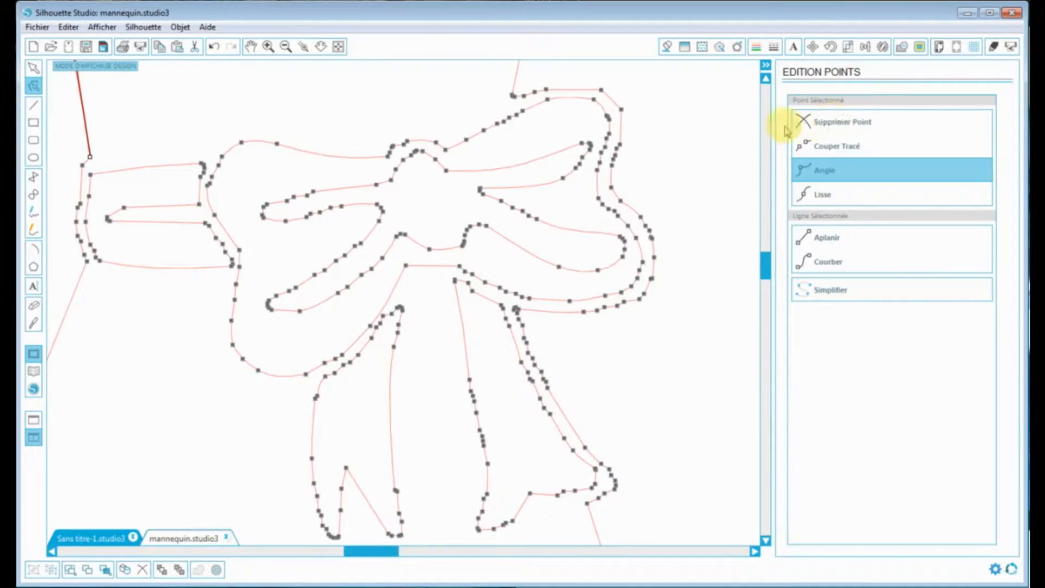
pyautogui.click(81, 204)
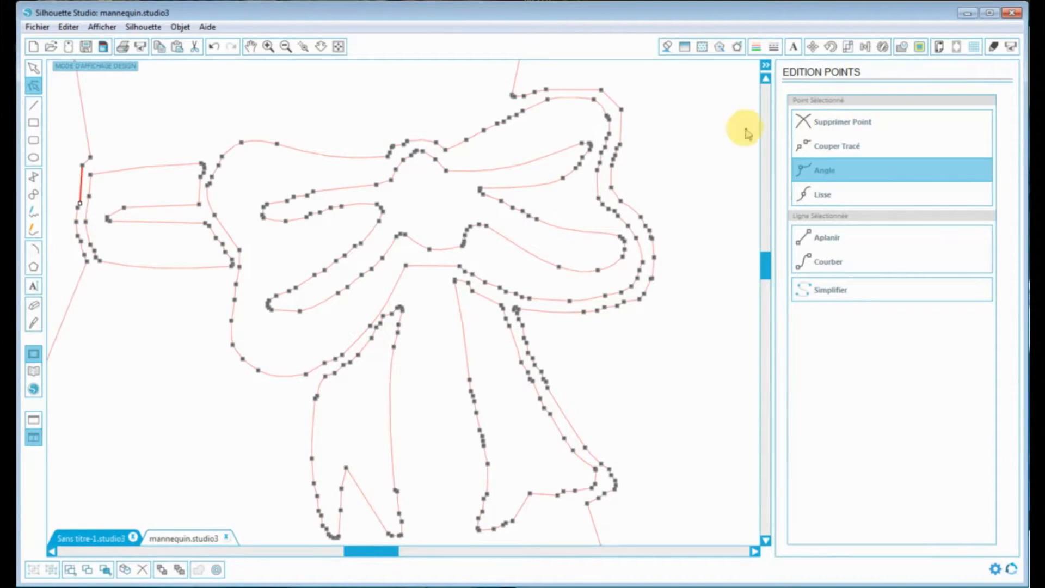
pyautogui.click(824, 123)
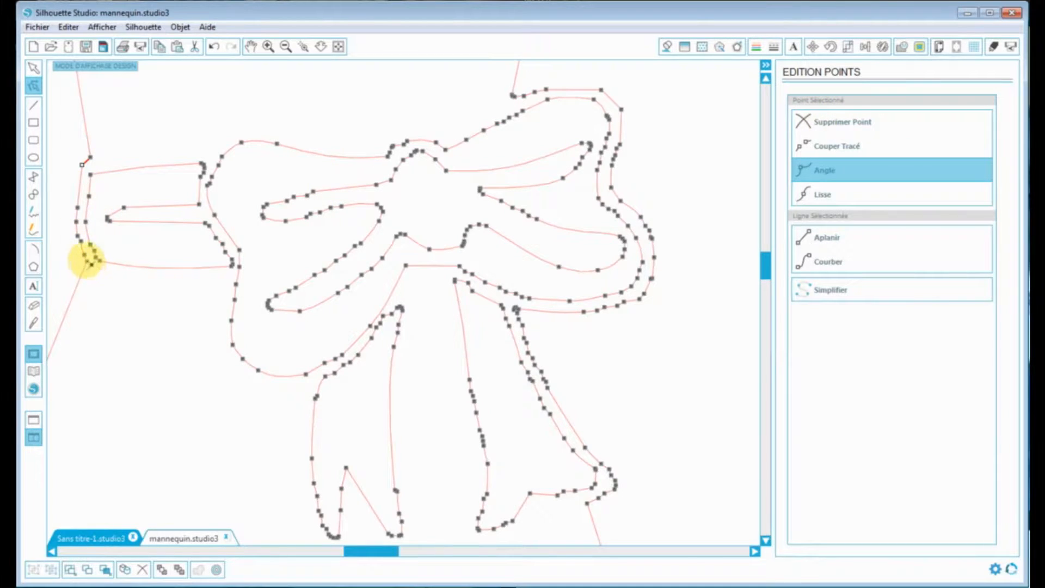
pyautogui.click(84, 242)
pyautogui.click(822, 120)
pyautogui.click(82, 246)
pyautogui.click(801, 122)
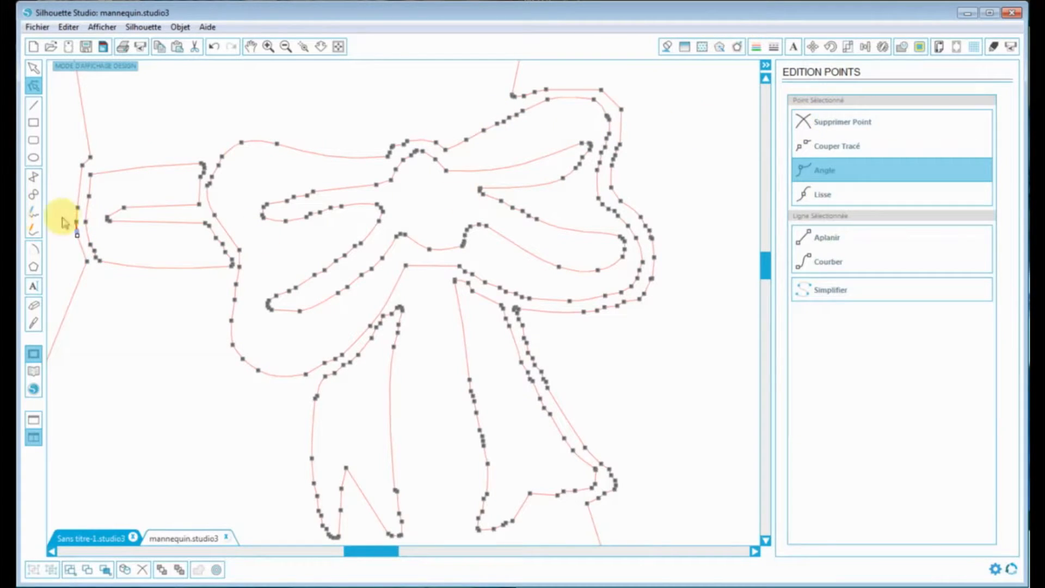
pyautogui.click(76, 222)
pyautogui.click(815, 123)
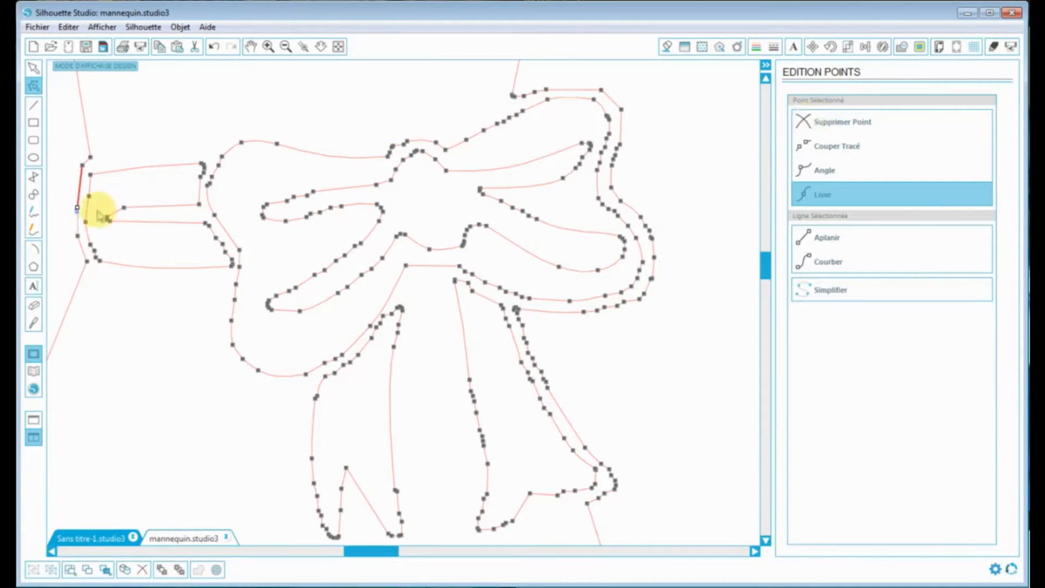
# Curve the outer edge of the belt's left end with Courber, and shift its points to even out the bend.
pyautogui.click(828, 262)
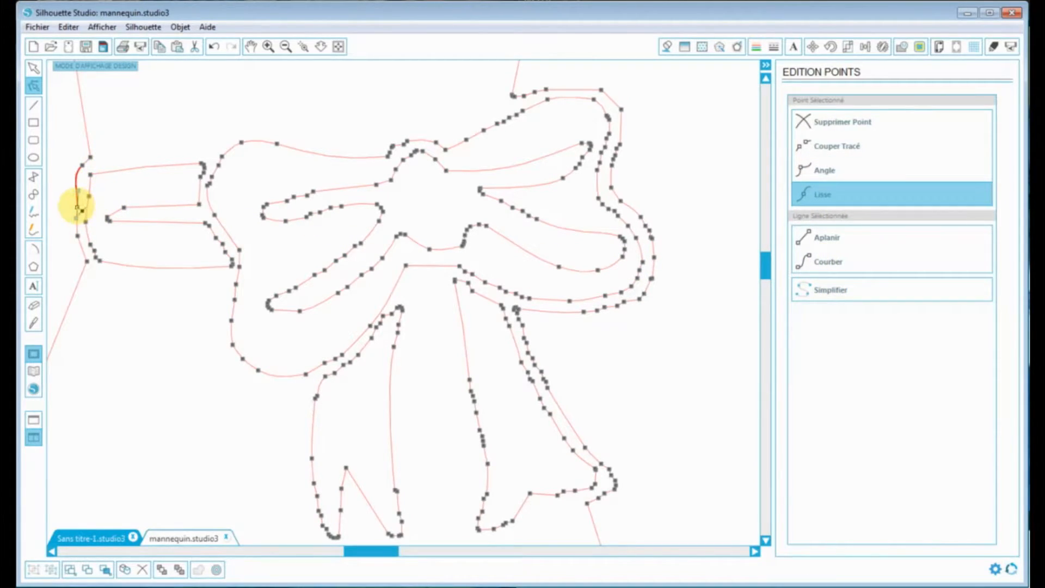
pyautogui.click(77, 207)
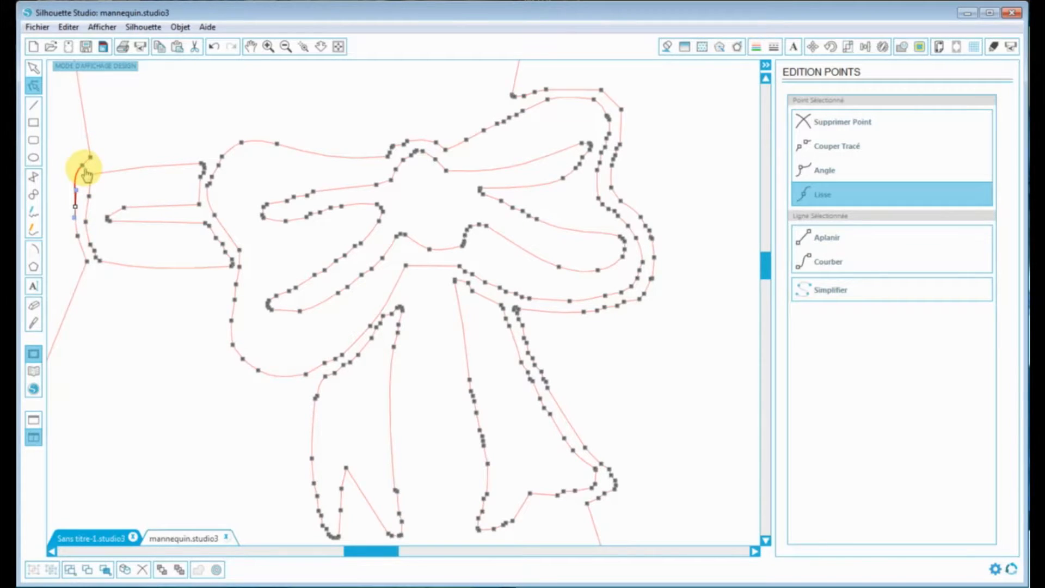
pyautogui.click(864, 246)
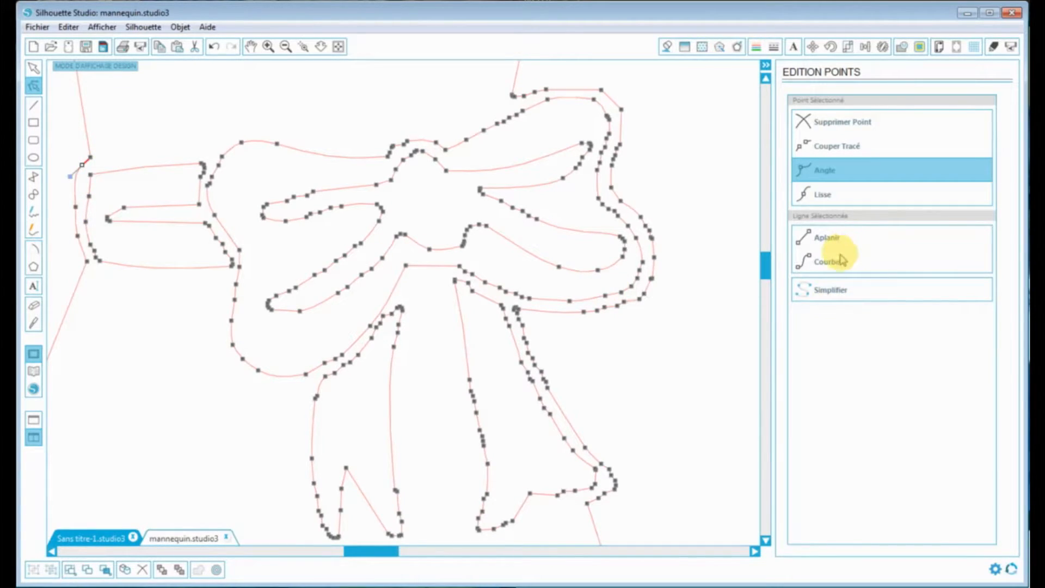
pyautogui.click(87, 169)
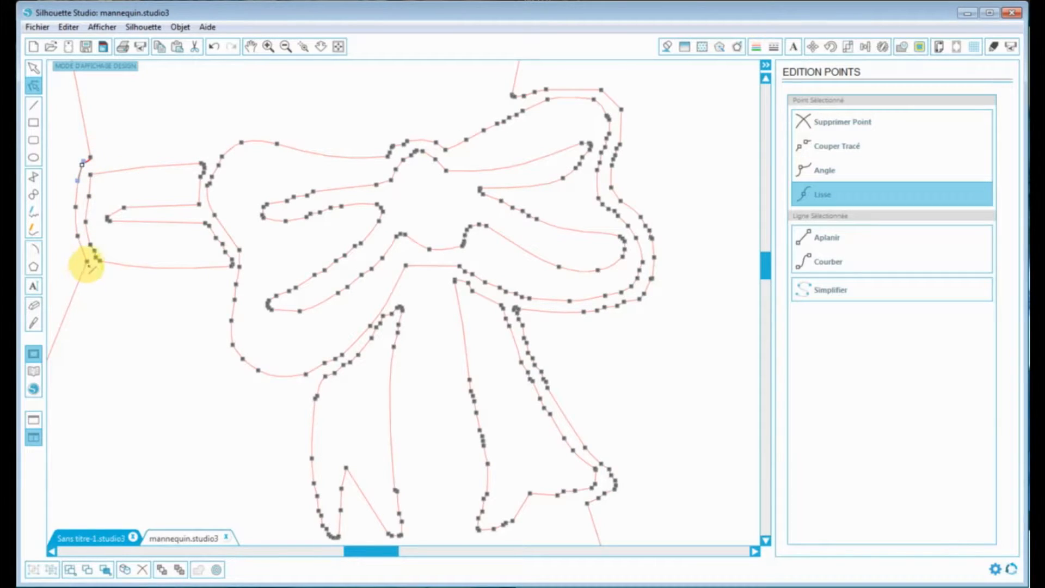
pyautogui.click(77, 235)
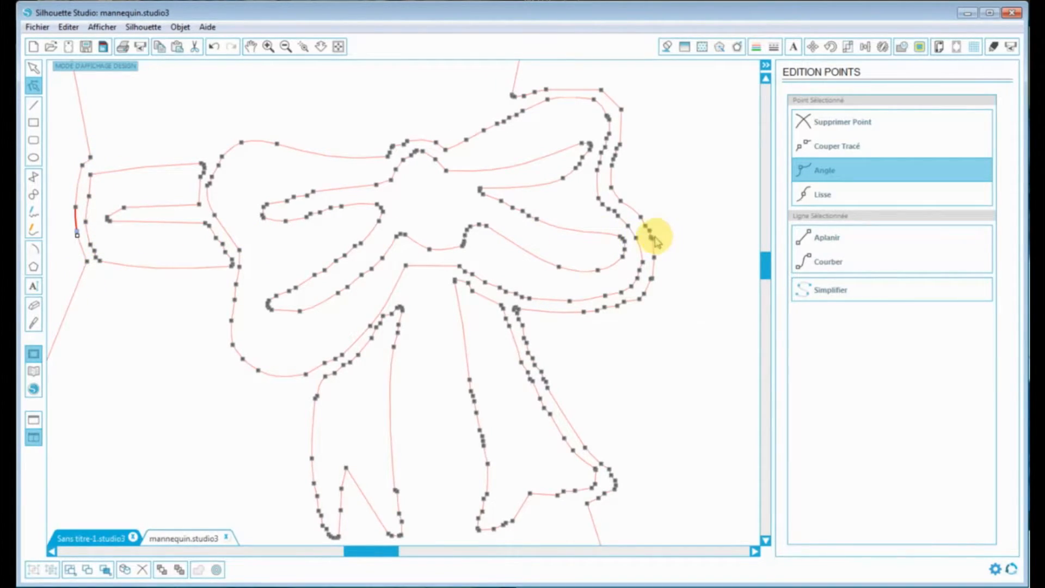
pyautogui.click(809, 265)
pyautogui.moveTo(83, 243); pyautogui.dragTo(78, 231)
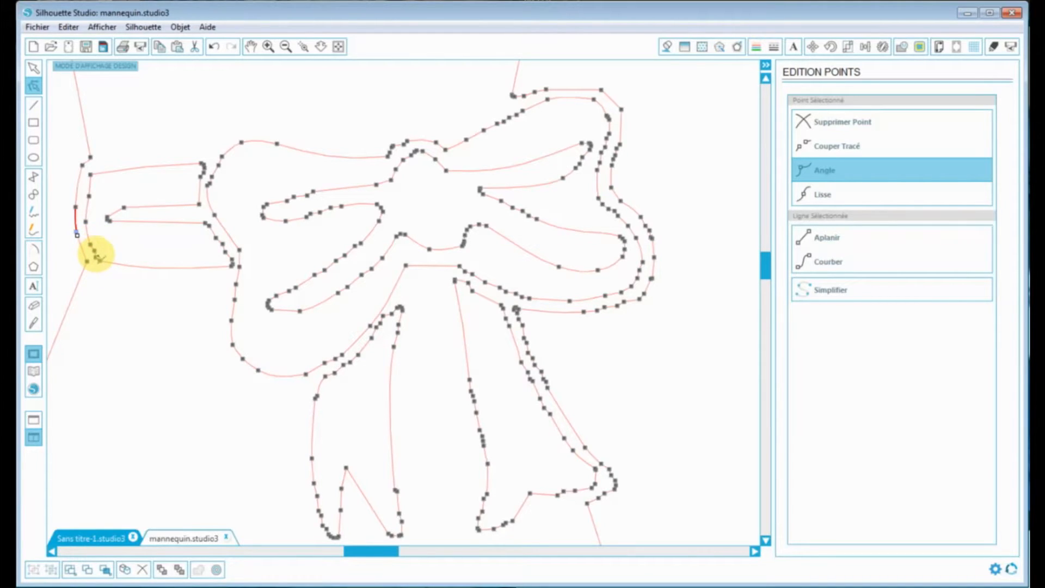
# Remove the surplus point near the lower inner corner of the belt's left end, and curve the inner edge with Courber.
pyautogui.click(847, 124)
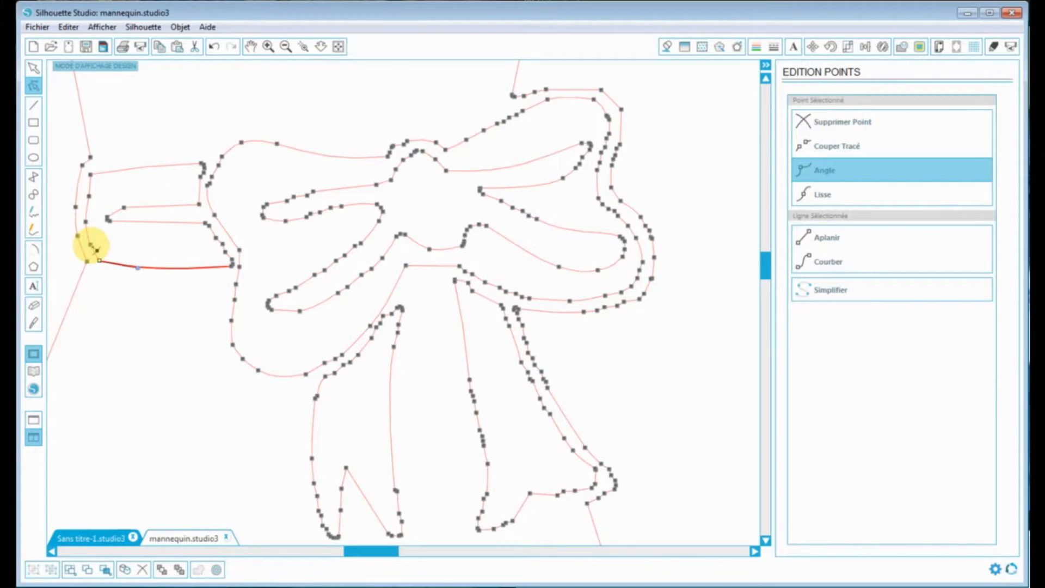
pyautogui.click(95, 251)
pyautogui.click(826, 266)
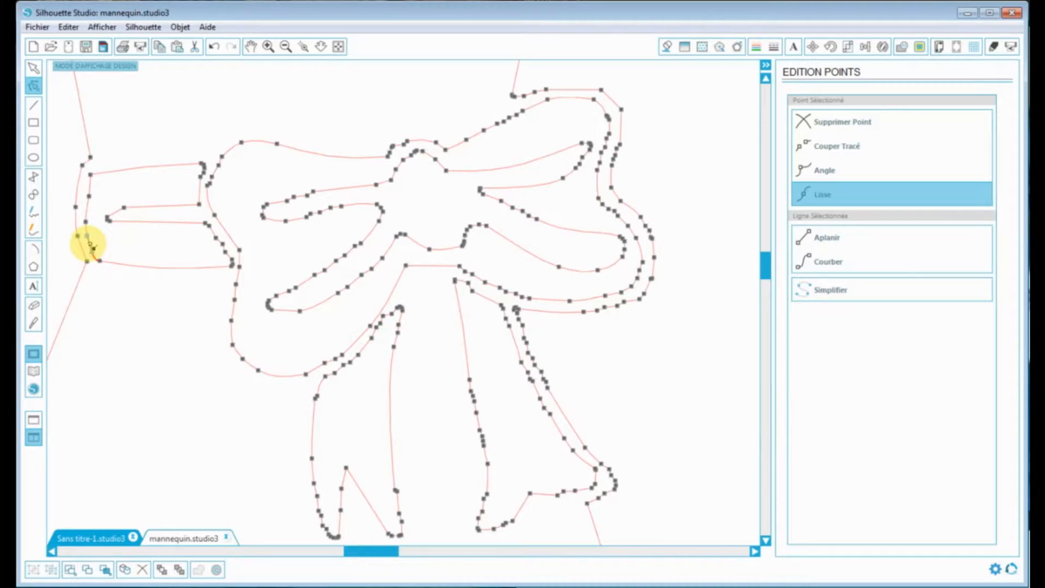
pyautogui.moveTo(91, 245); pyautogui.dragTo(85, 224)
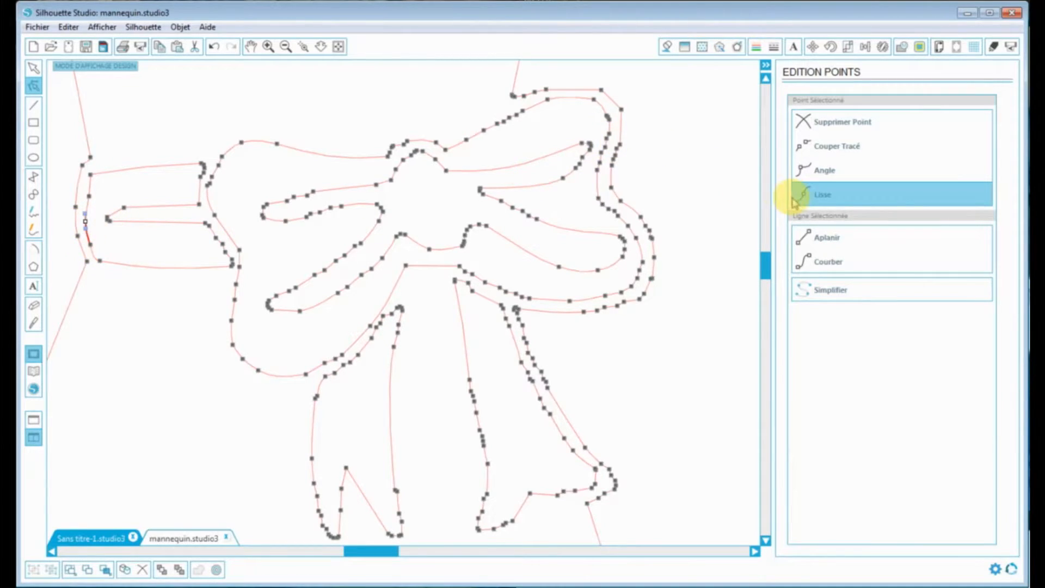
pyautogui.click(825, 260)
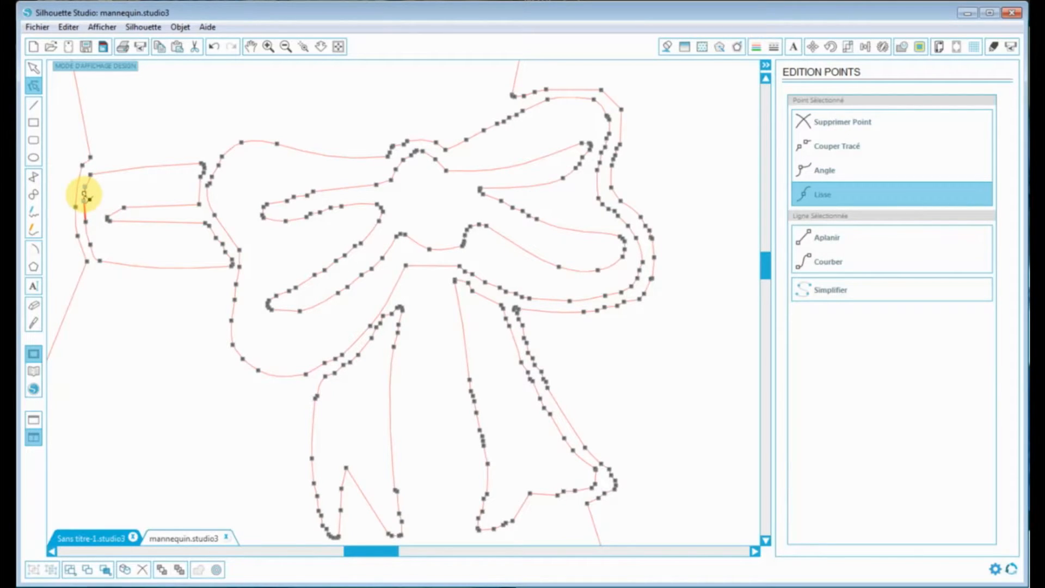
# Curve the short segment at the belt's upper left outer corner, and reshape the inner corner beside it by moving its point and handle.
pyautogui.click(84, 165)
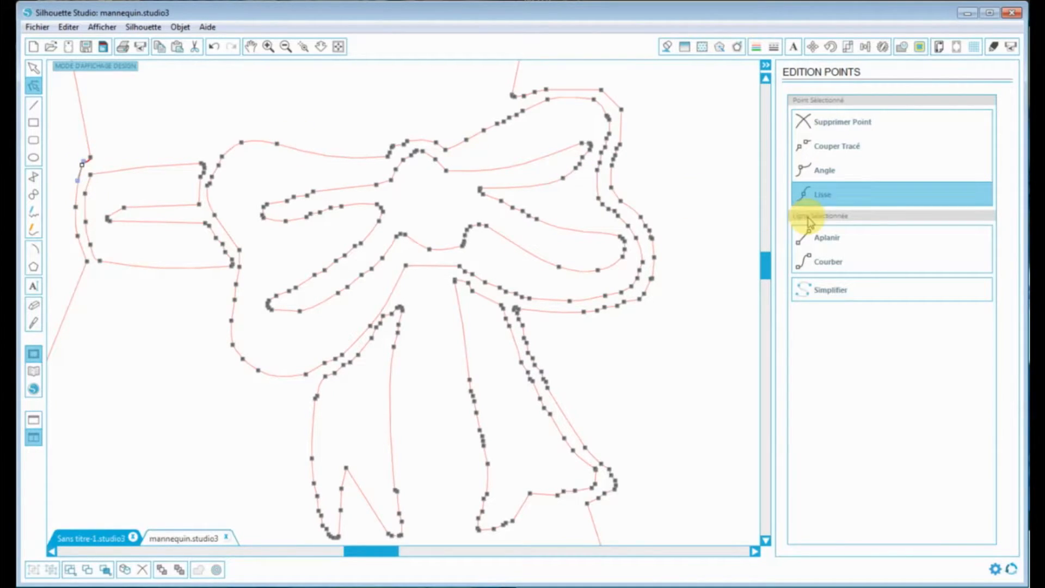
pyautogui.click(819, 258)
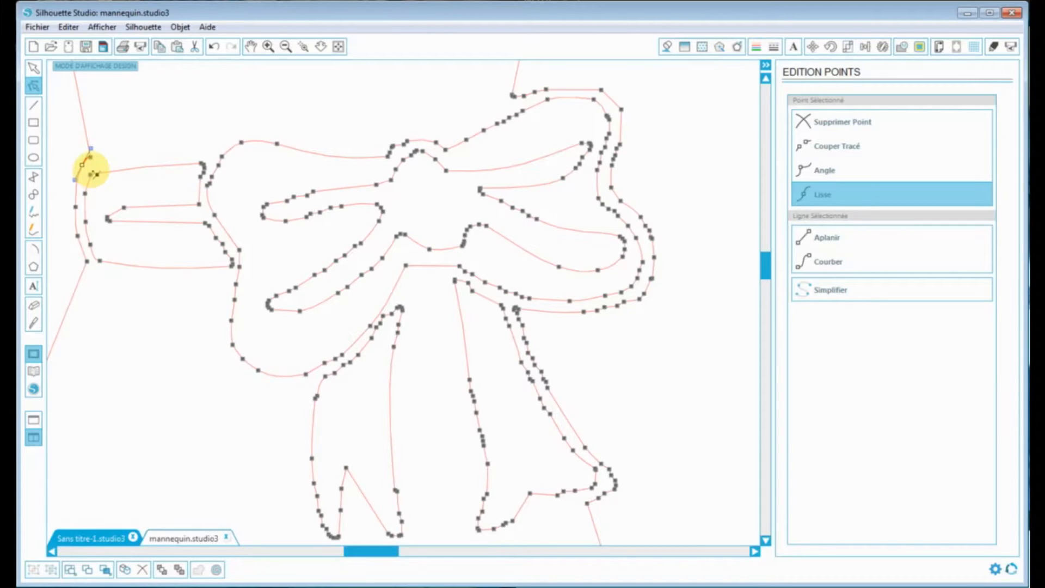
pyautogui.click(92, 171)
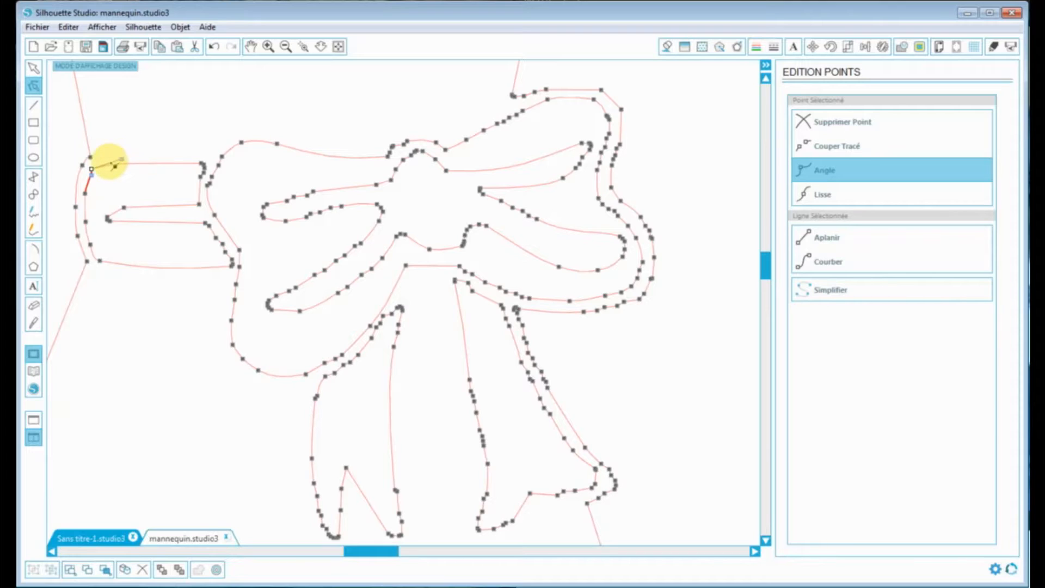
pyautogui.moveTo(102, 165); pyautogui.dragTo(101, 177)
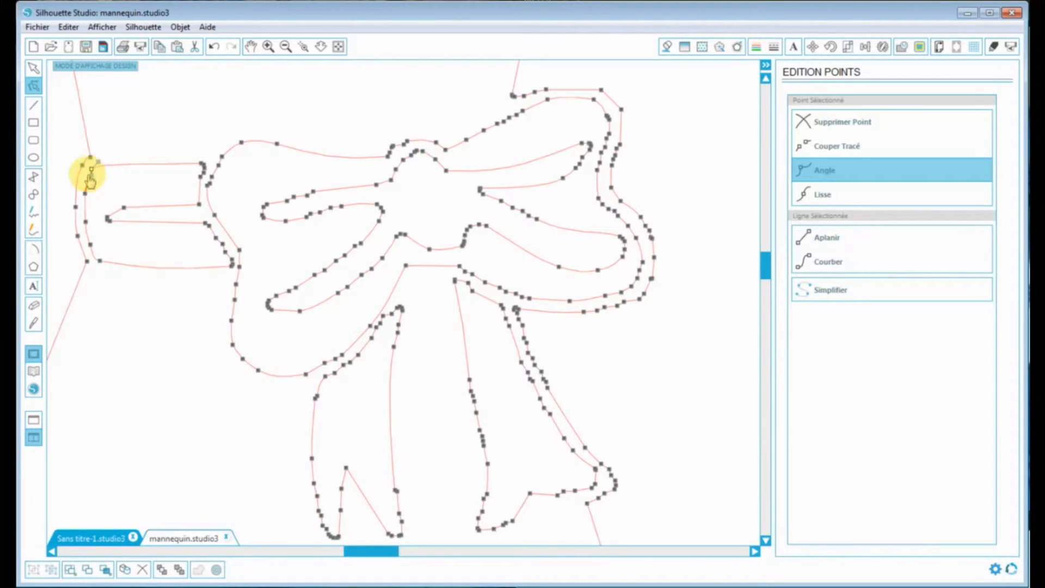
# Round the lower inner corner of the belt's left end with a smooth point and shortened handles, and reopen the outlines for point editing.
pyautogui.click(101, 262)
pyautogui.moveTo(92, 259); pyautogui.dragTo(91, 257)
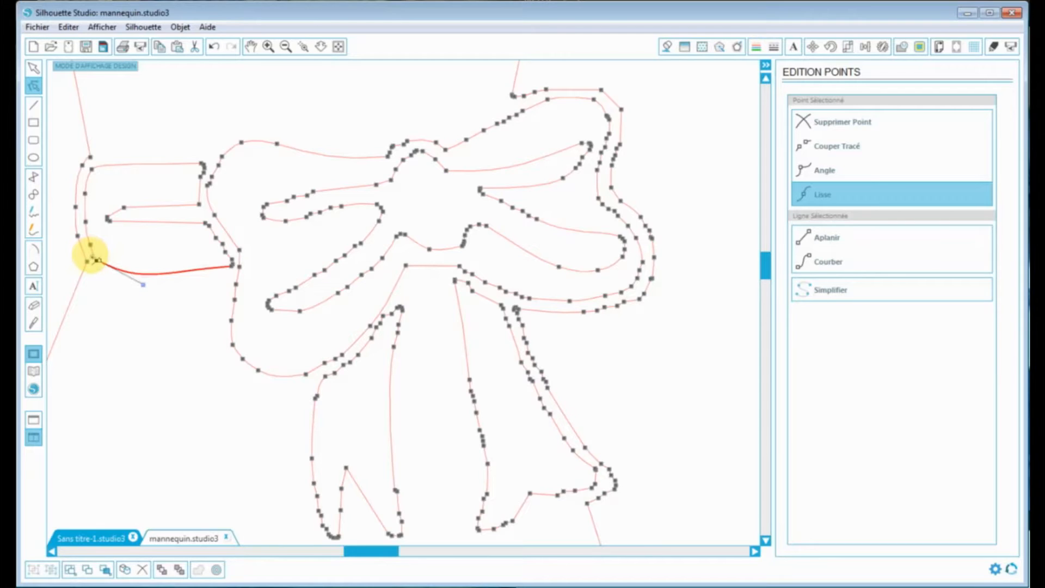
pyautogui.moveTo(148, 289); pyautogui.dragTo(125, 276)
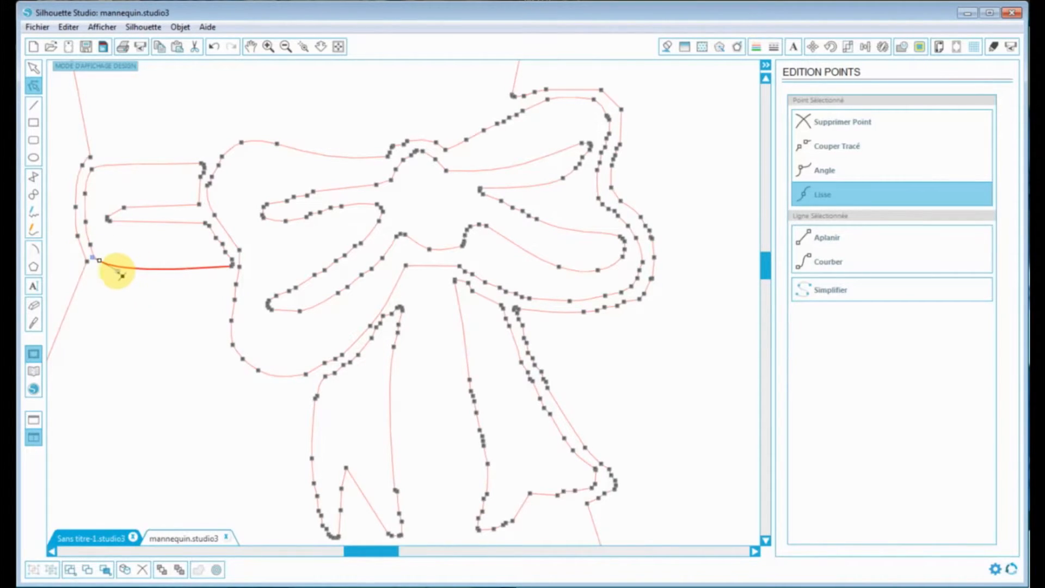
pyautogui.moveTo(121, 275); pyautogui.dragTo(116, 270)
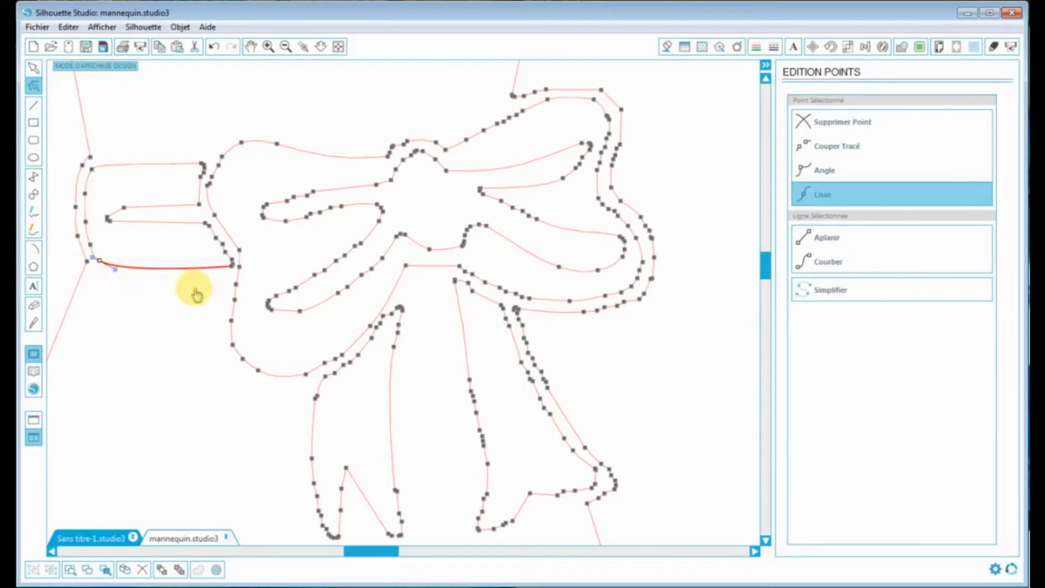
pyautogui.click(123, 275)
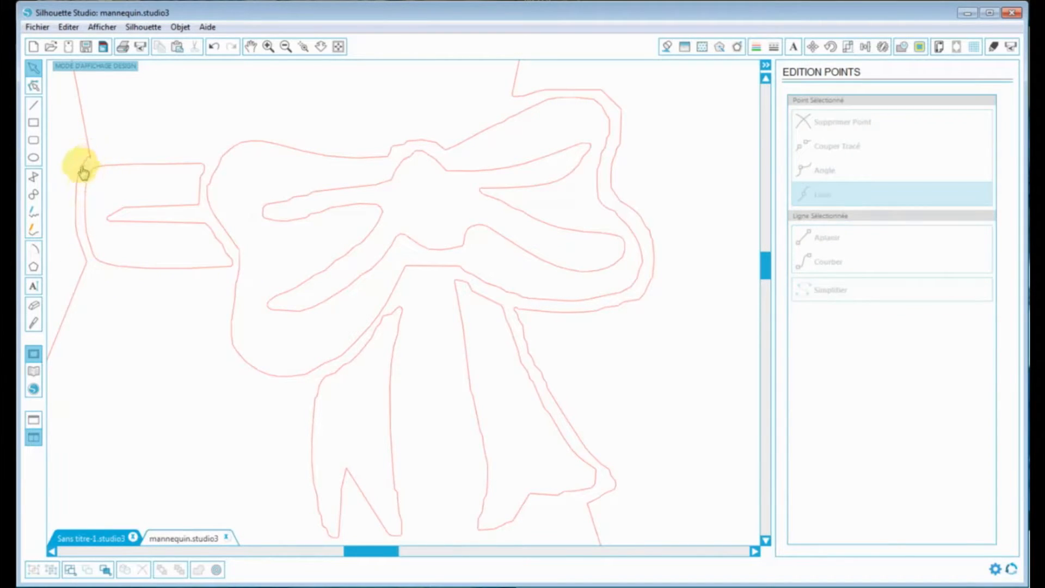
pyautogui.doubleClick(90, 164)
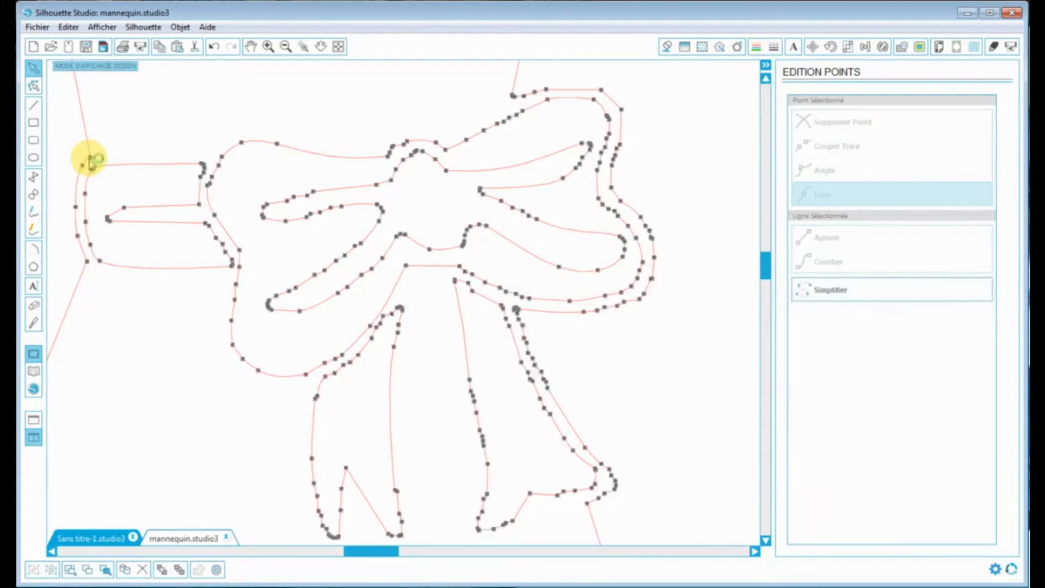
# Reshape the curve of the mannequin's side line by adjusting the handle of the point where it meets the waist band's outer outline.
pyautogui.click(90, 159)
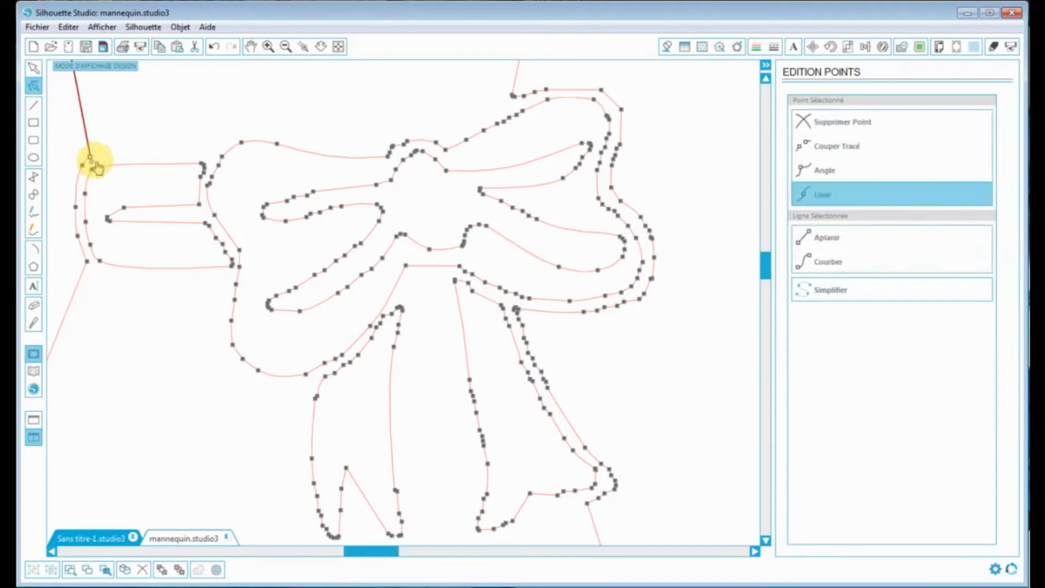
pyautogui.click(93, 159)
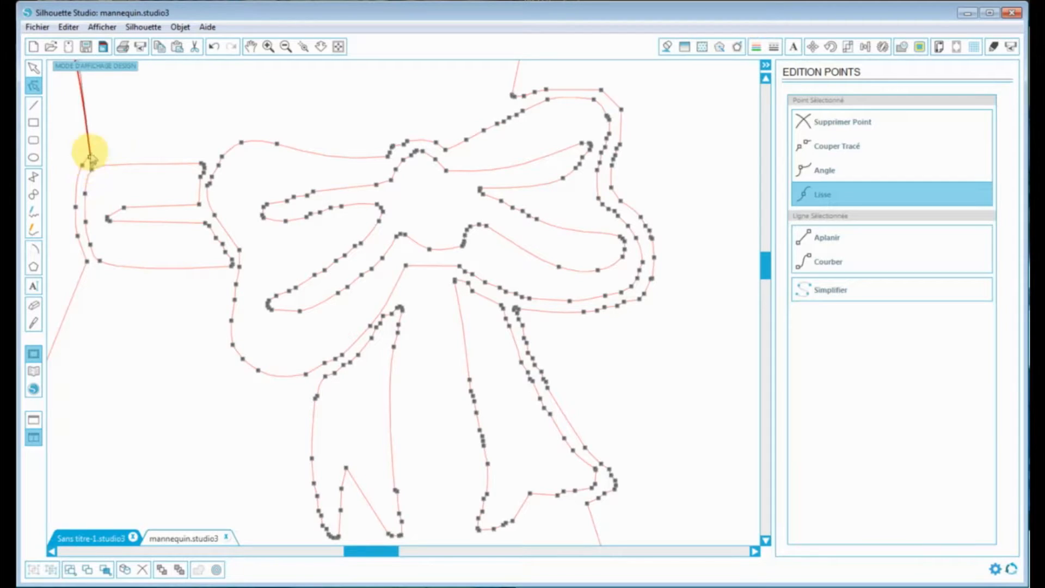
pyautogui.scroll(1, 207, 132)
pyautogui.scroll(1, 108, 109)
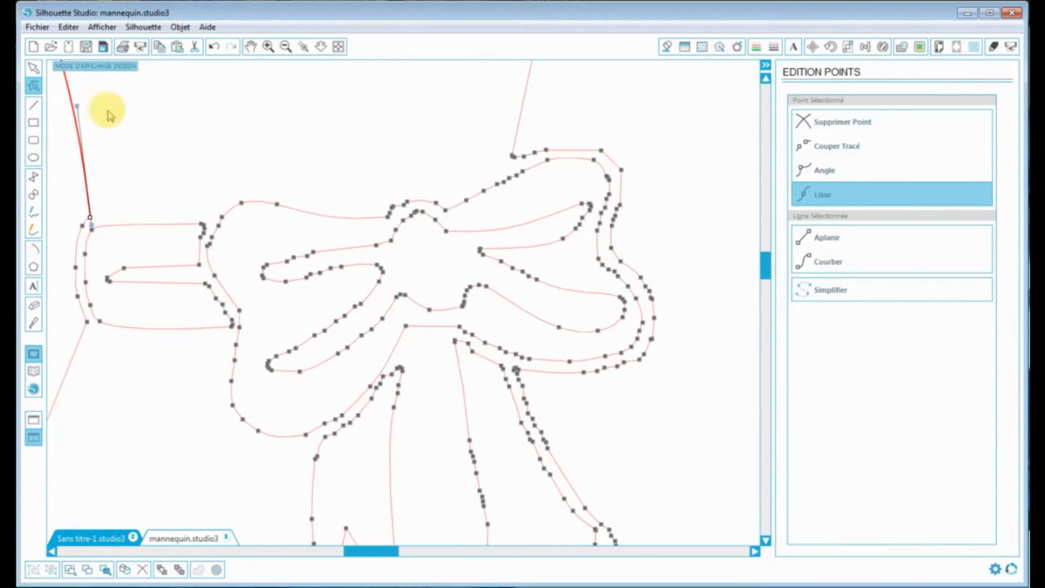
pyautogui.moveTo(80, 110); pyautogui.dragTo(94, 216)
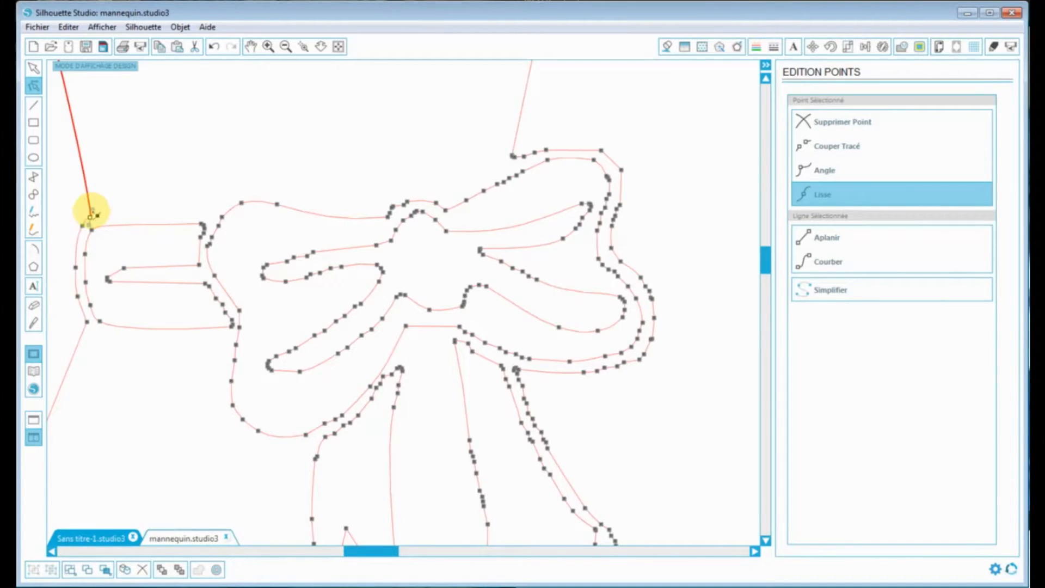
pyautogui.click(257, 79)
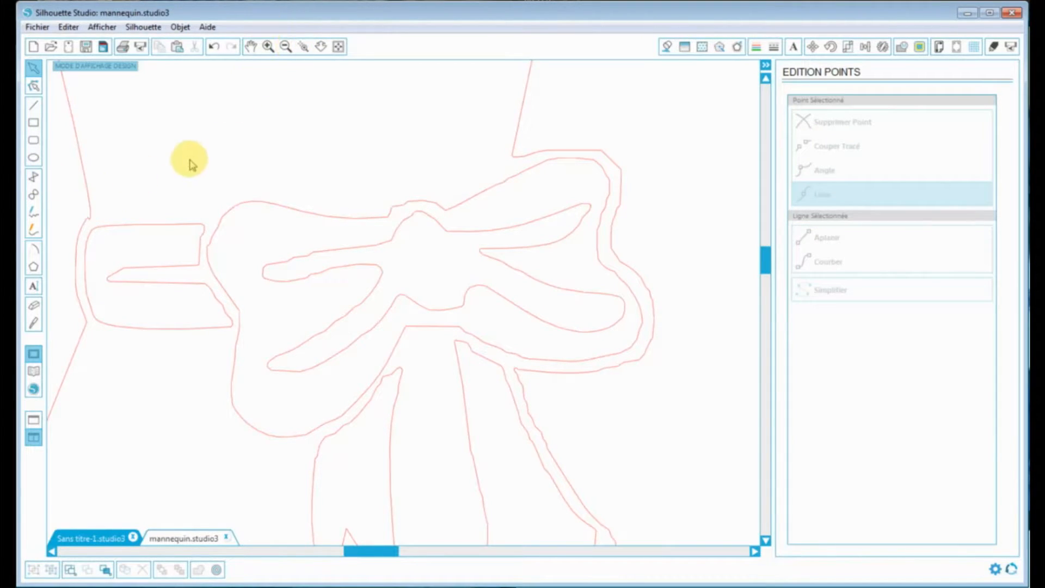
# Remove the small bump where the side line joins the band's outer outline by adjusting the handles of the two junction points.
pyautogui.click(268, 46)
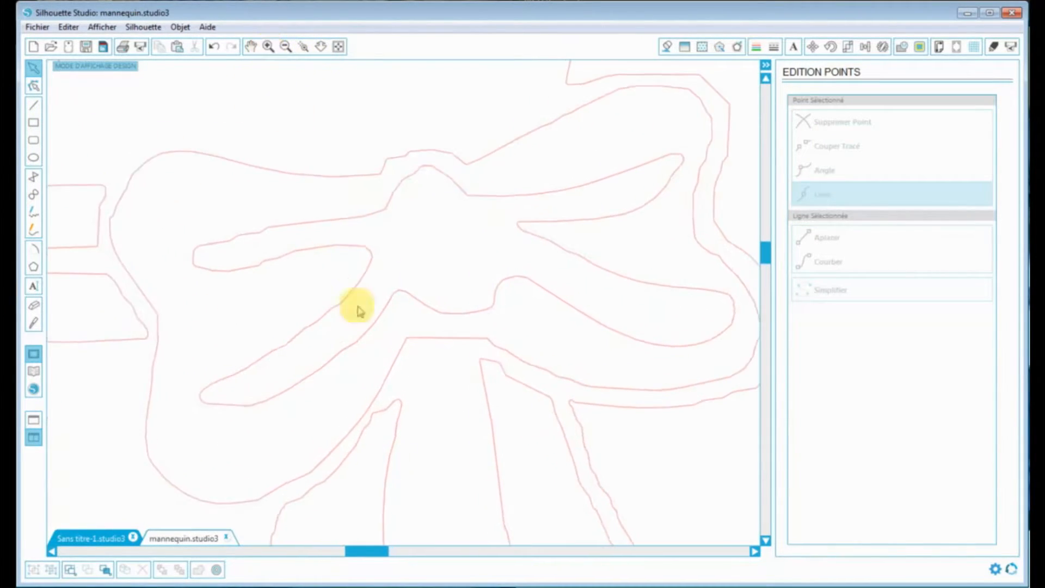
pyautogui.moveTo(354, 550); pyautogui.dragTo(302, 555)
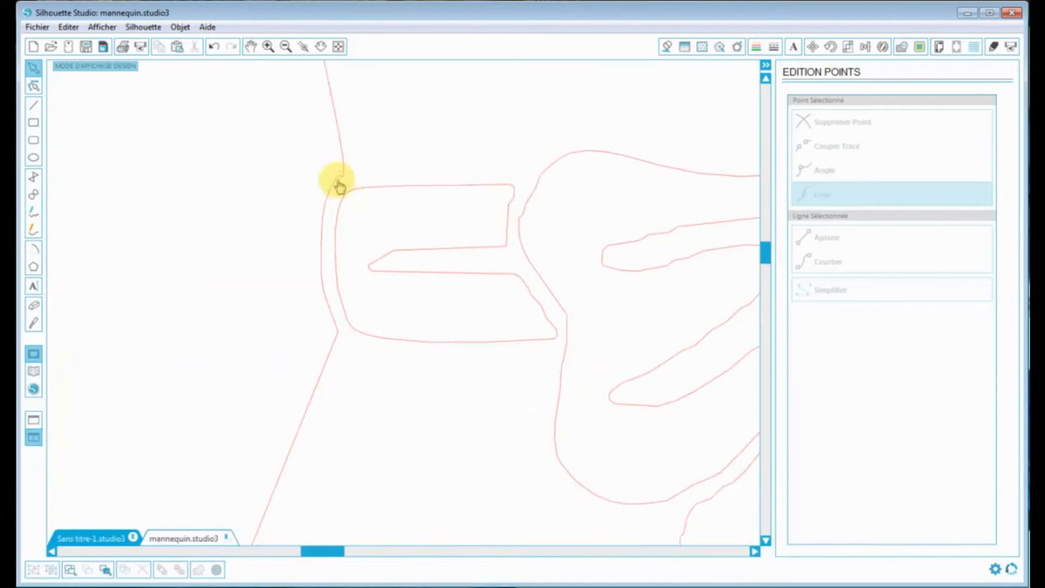
pyautogui.click(269, 47)
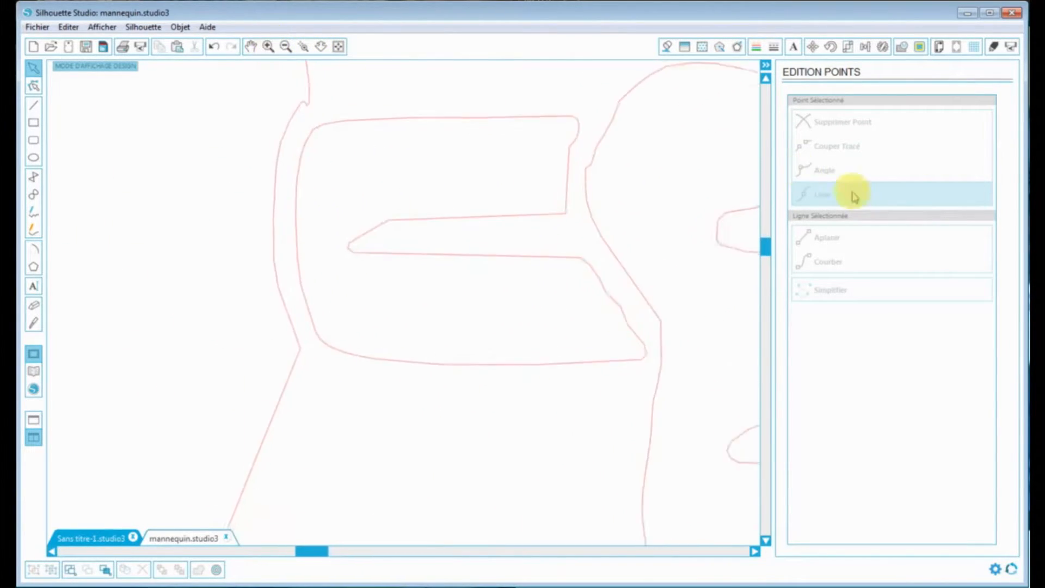
pyautogui.moveTo(769, 246)
pyautogui.mouseDown()
pyautogui.moveTo(766, 218)
pyautogui.moveTo(765, 228)
pyautogui.mouseUp()
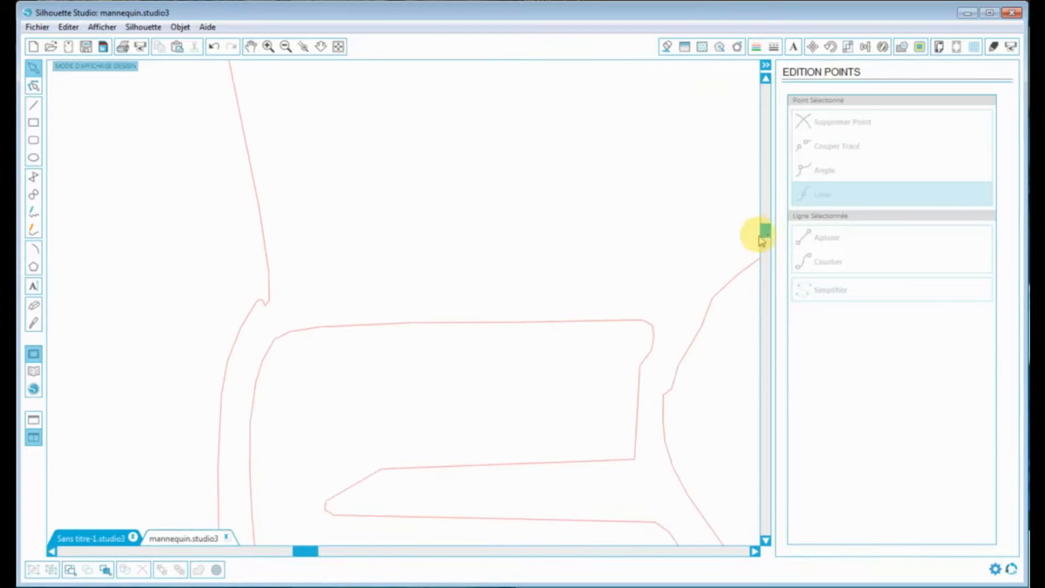
pyautogui.click(265, 308)
pyautogui.click(267, 306)
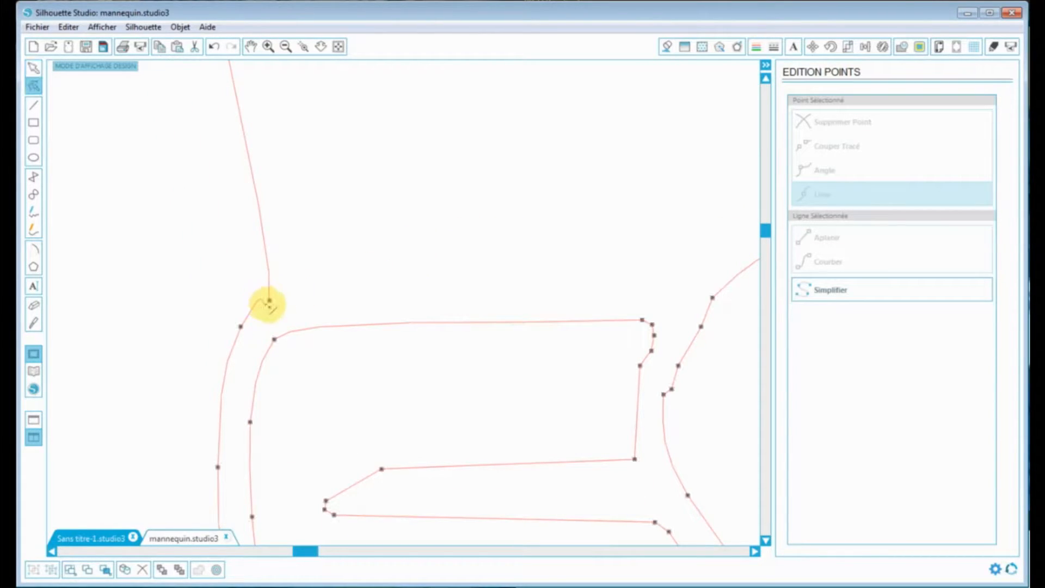
pyautogui.click(270, 301)
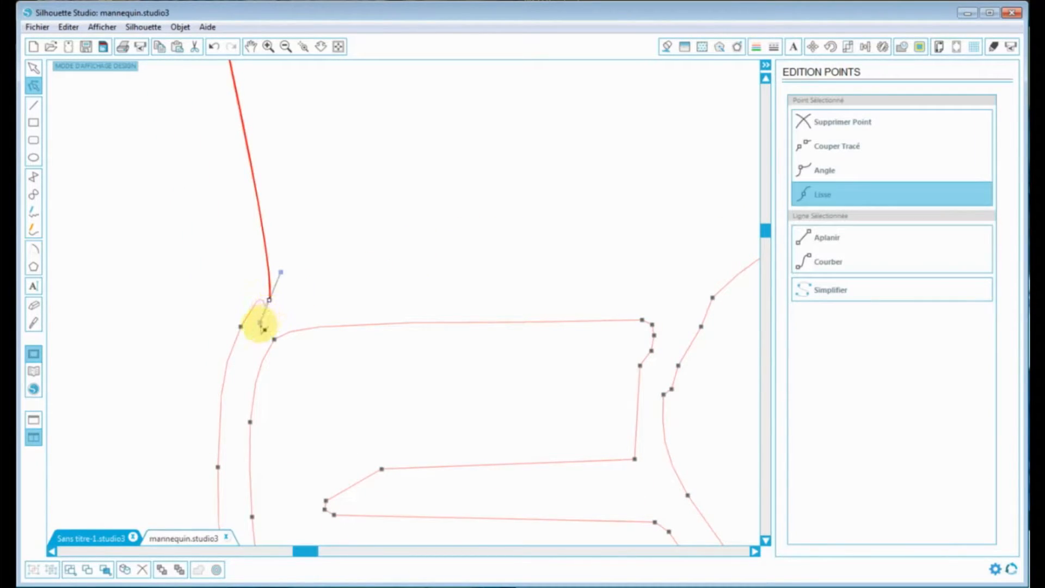
pyautogui.moveTo(264, 322); pyautogui.dragTo(284, 284)
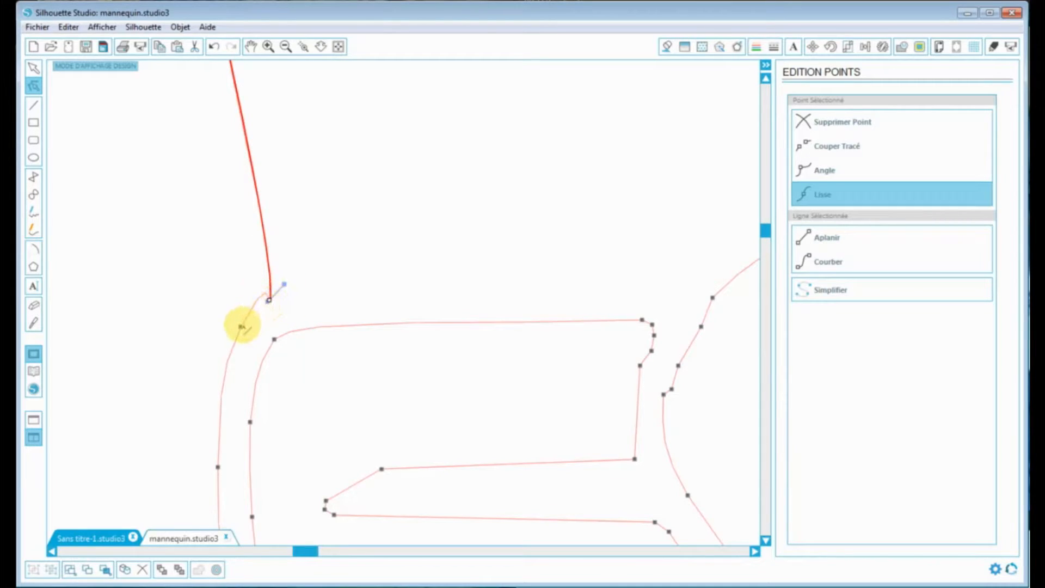
pyautogui.click(241, 328)
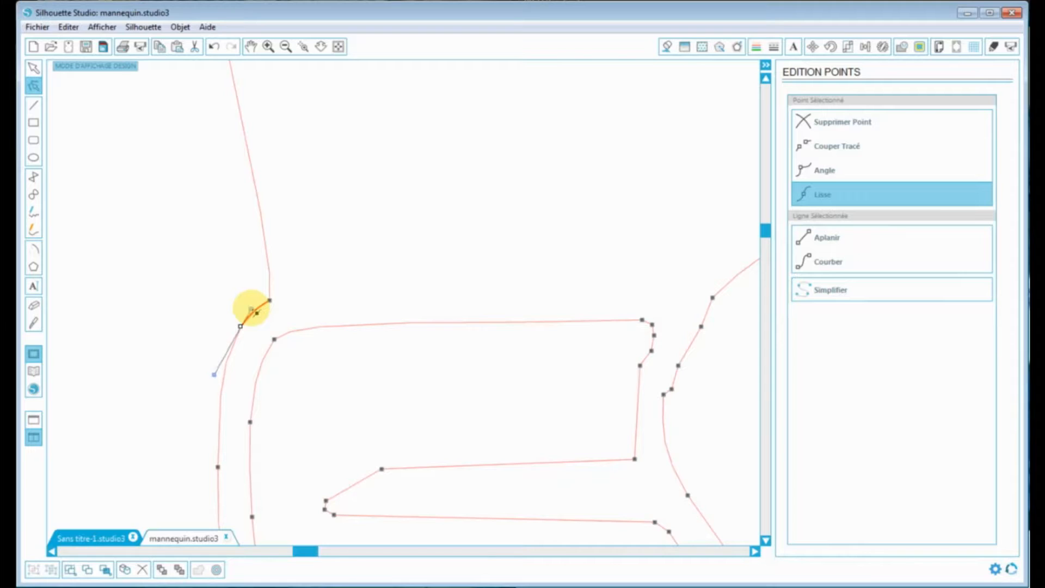
pyautogui.click(336, 284)
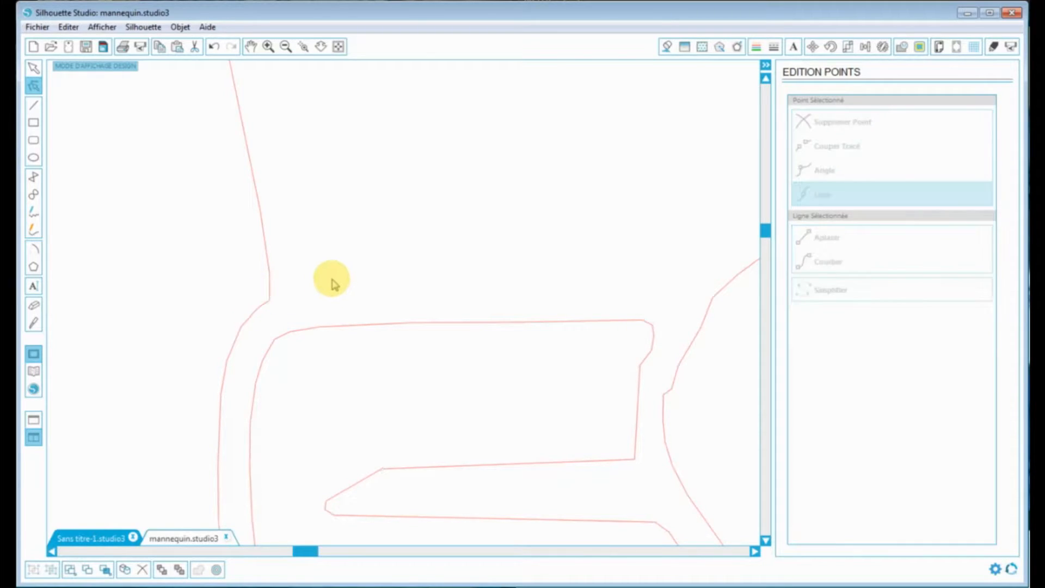
# Convert the upper edge of the band's inner slit to a curve and shorten the handles at both its ends to flatten it.
pyautogui.click(286, 47)
pyautogui.click(285, 47)
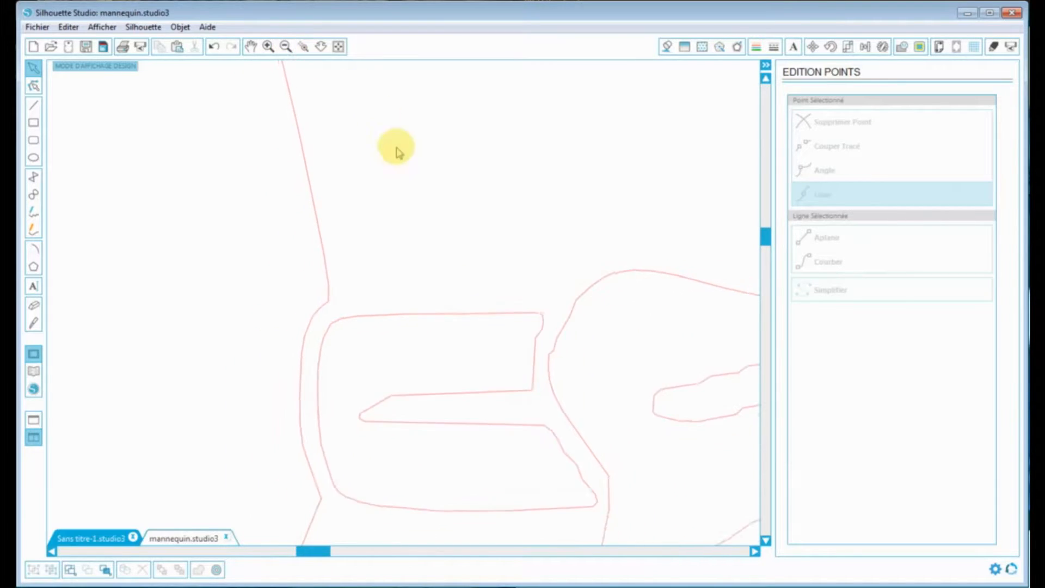
pyautogui.doubleClick(541, 443)
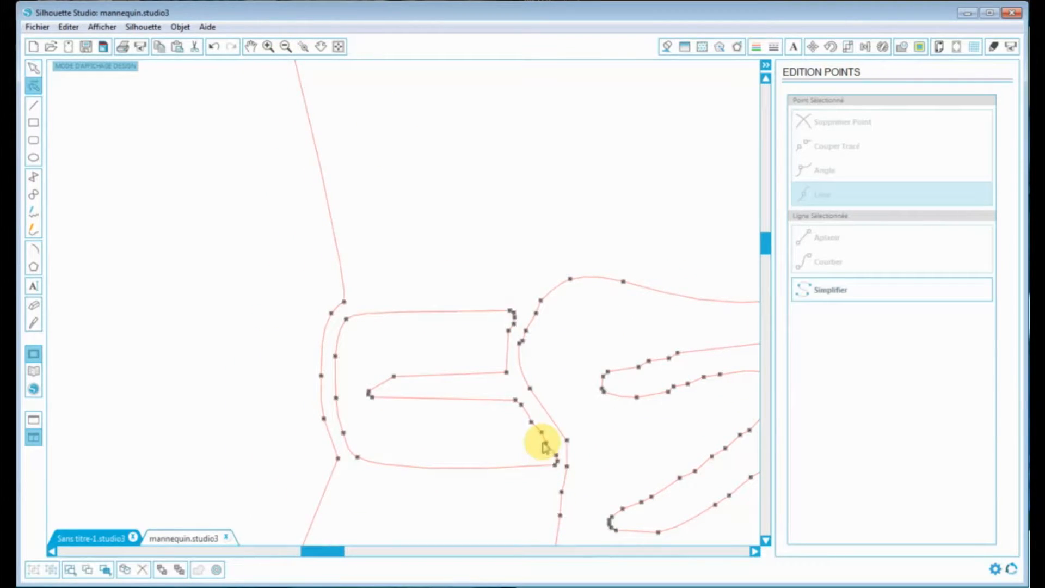
pyautogui.click(371, 393)
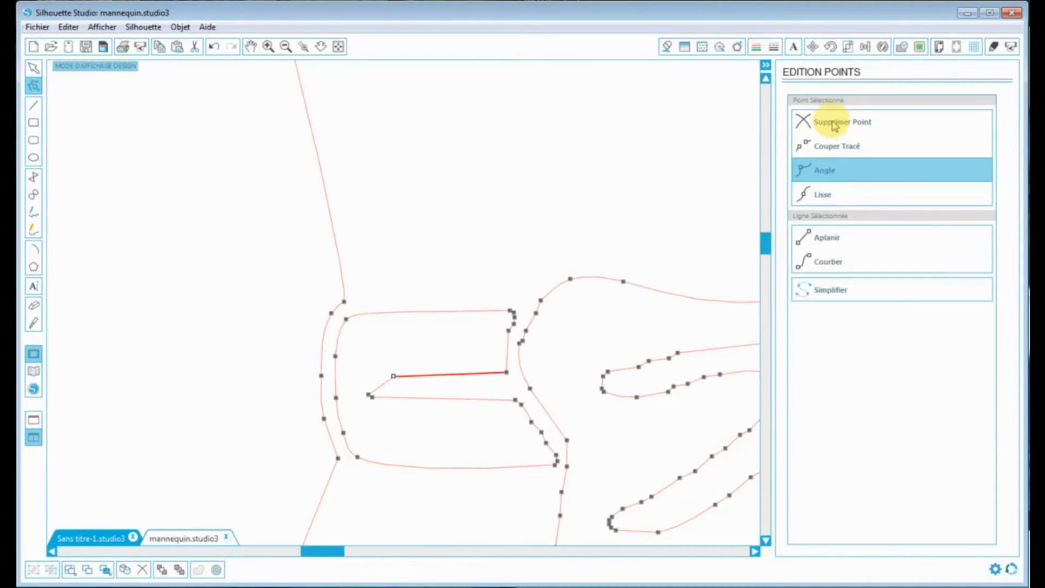
pyautogui.click(827, 261)
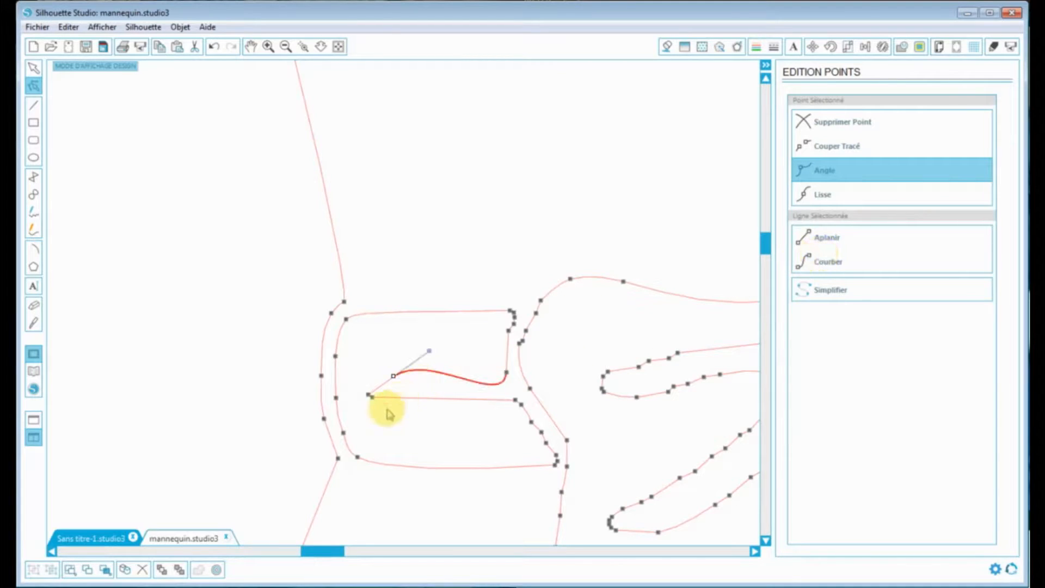
pyautogui.moveTo(434, 354); pyautogui.dragTo(410, 371)
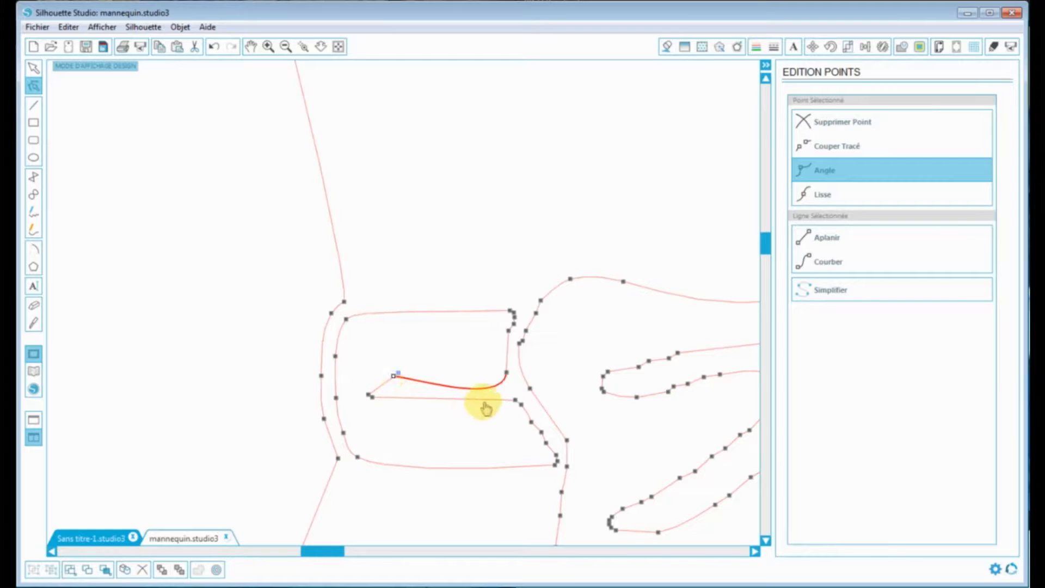
pyautogui.click(507, 374)
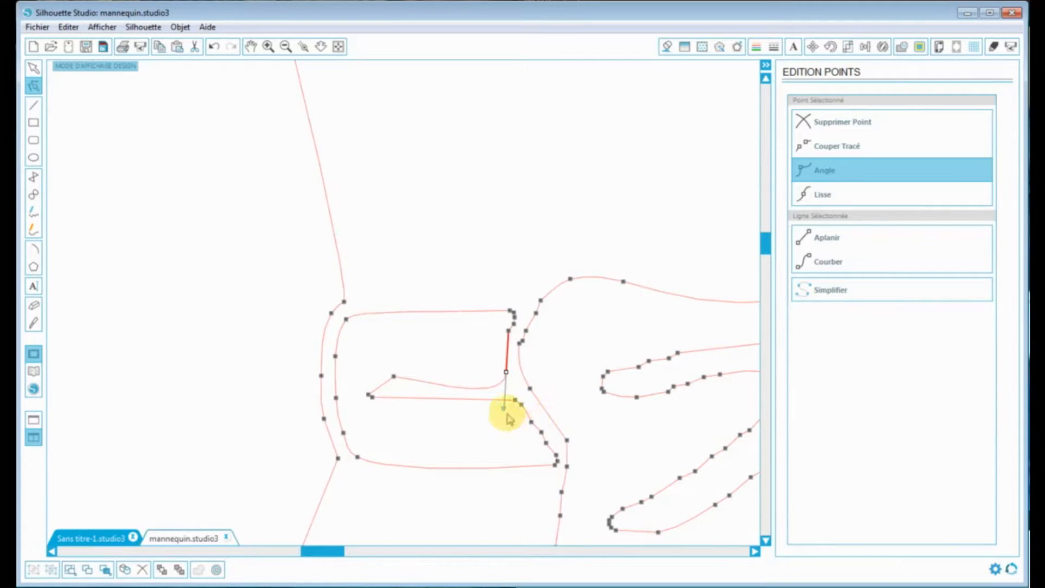
pyautogui.moveTo(510, 402); pyautogui.dragTo(510, 394)
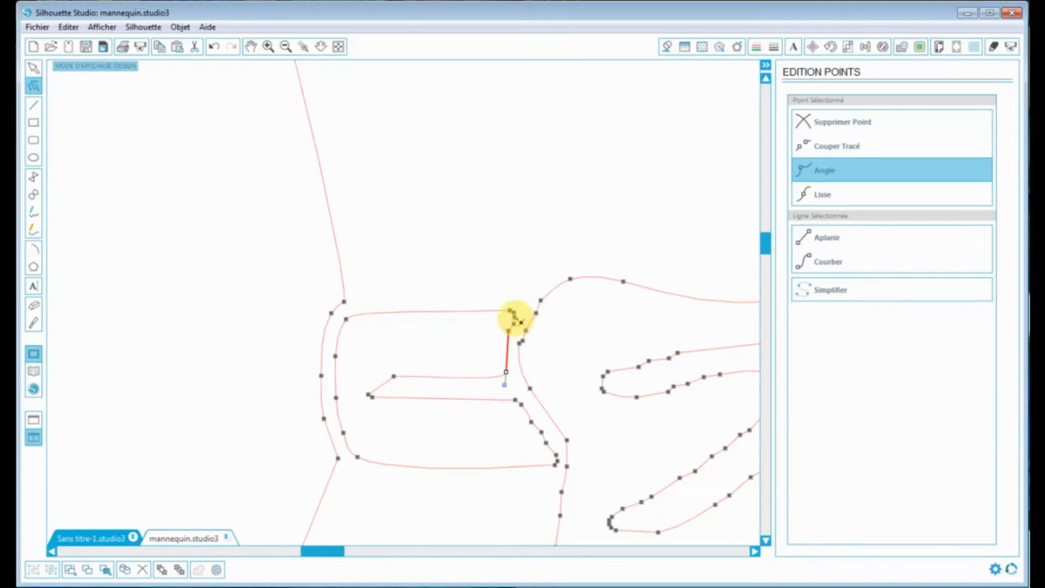
# Delete the extra points at the band's upper-right corner and align the short vertical edge leading down to the slit.
pyautogui.click(807, 122)
pyautogui.click(817, 263)
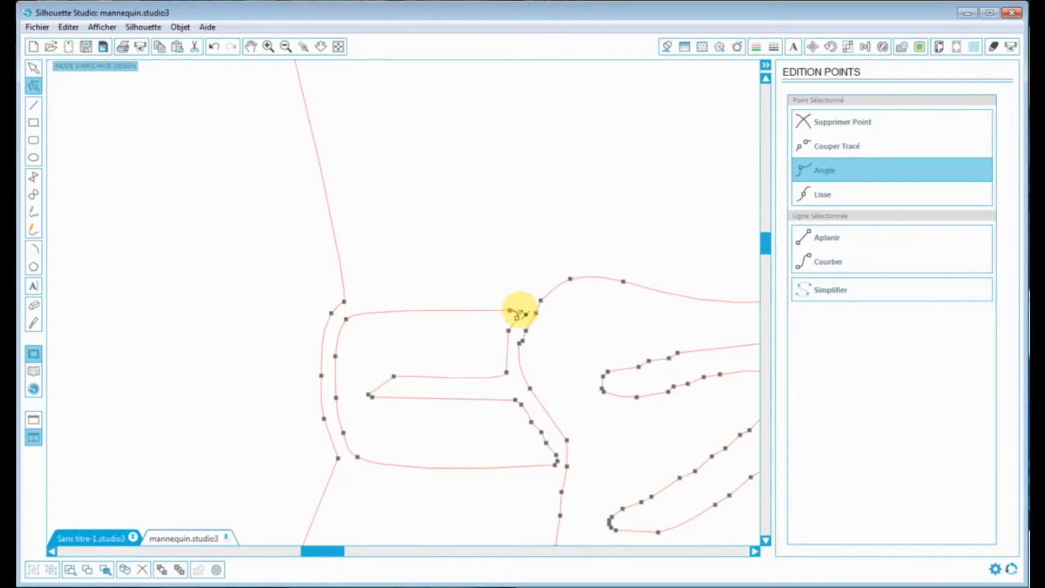
pyautogui.click(510, 332)
pyautogui.click(819, 263)
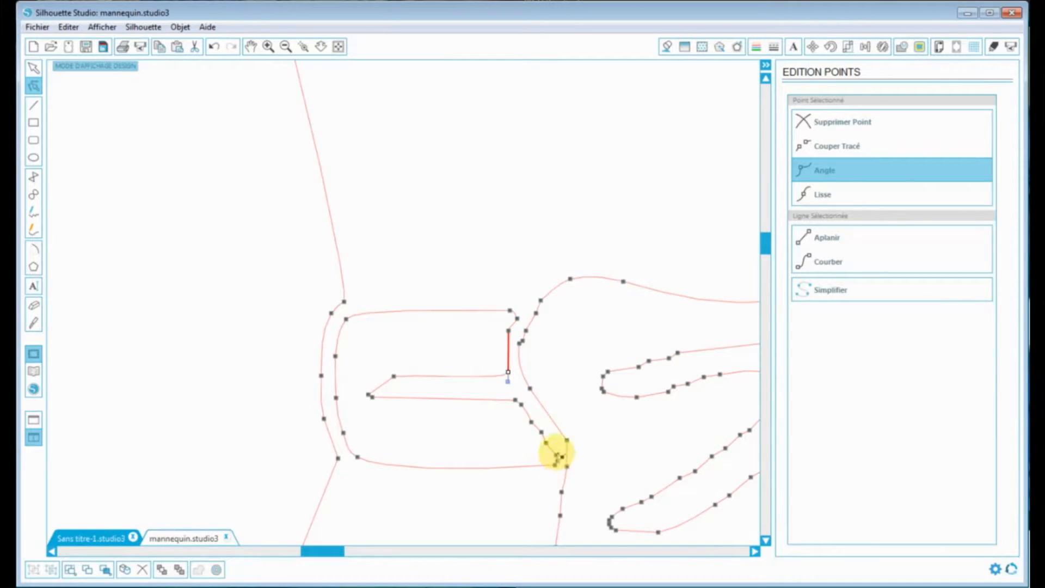
# Clean up the slanted edge below the slit by deleting its surplus points and forming a sharp lower-right corner on the band.
pyautogui.click(521, 404)
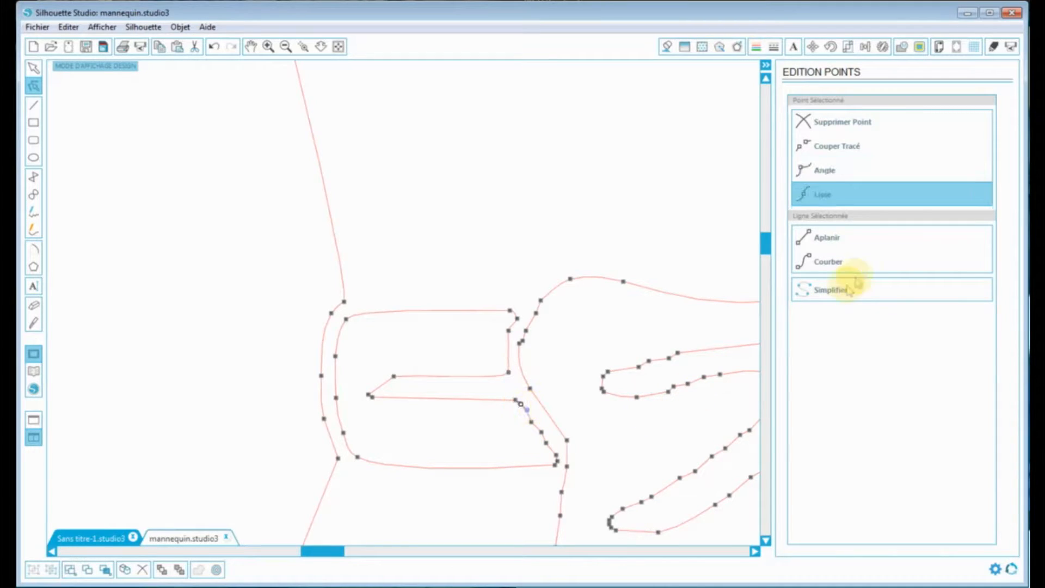
pyautogui.click(822, 122)
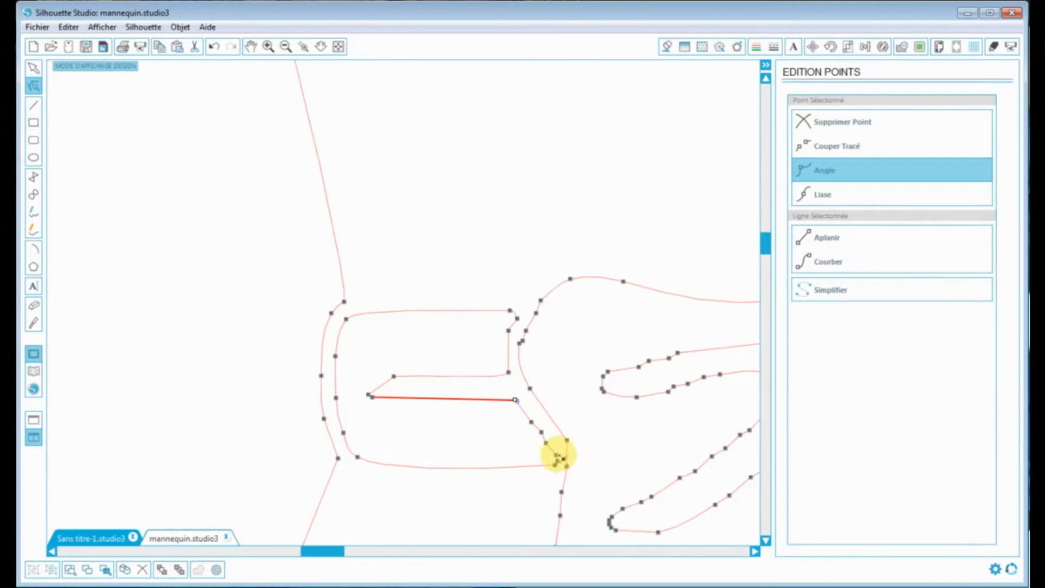
pyautogui.click(817, 121)
pyautogui.click(546, 442)
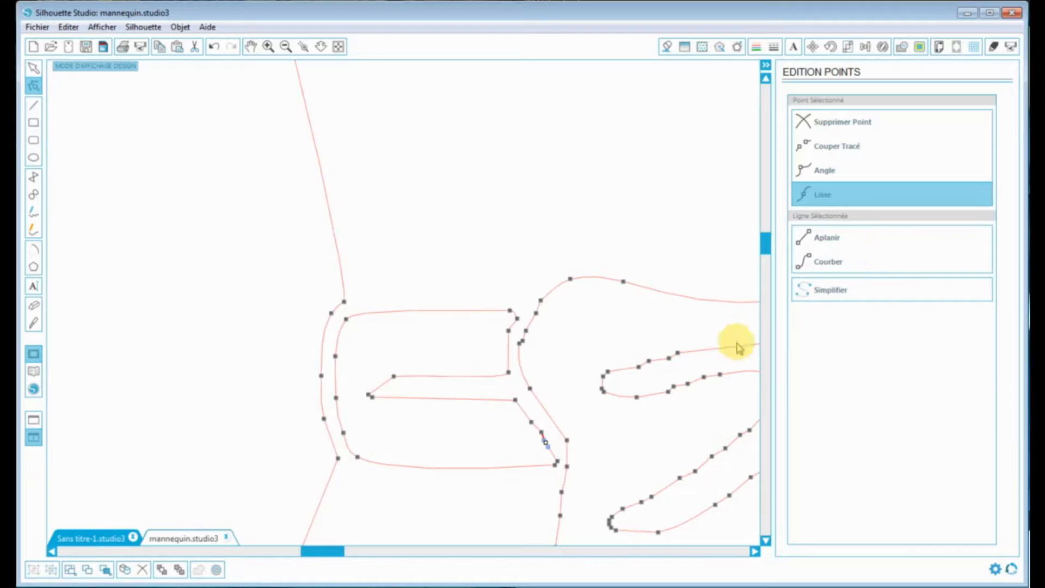
pyautogui.click(834, 122)
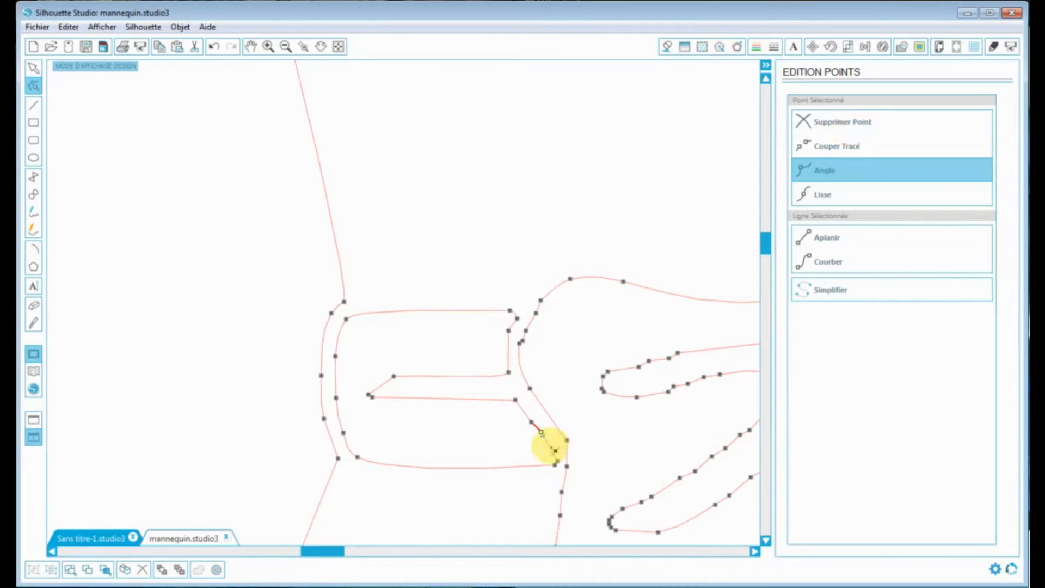
pyautogui.click(819, 268)
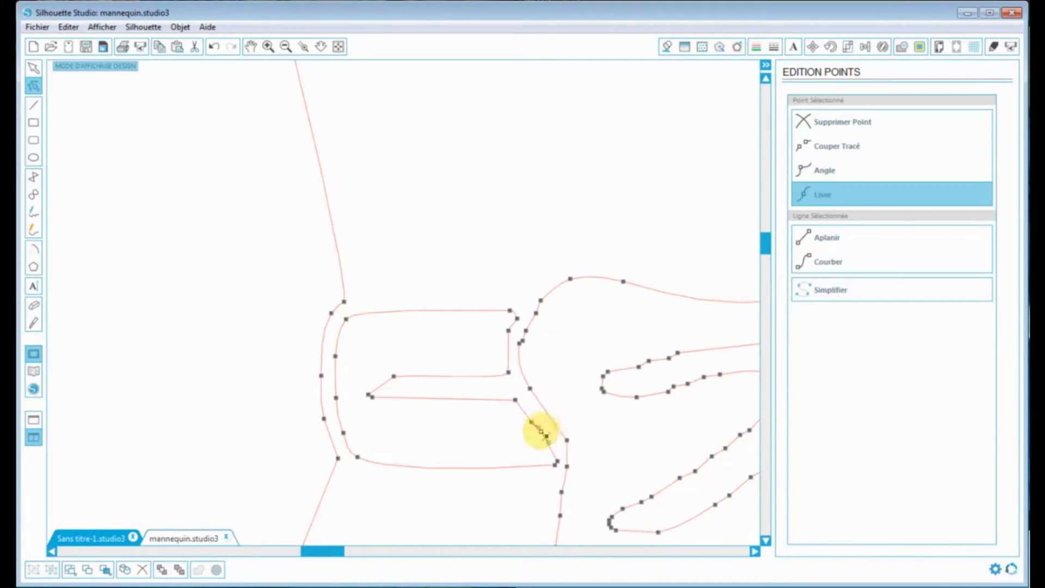
pyautogui.click(556, 463)
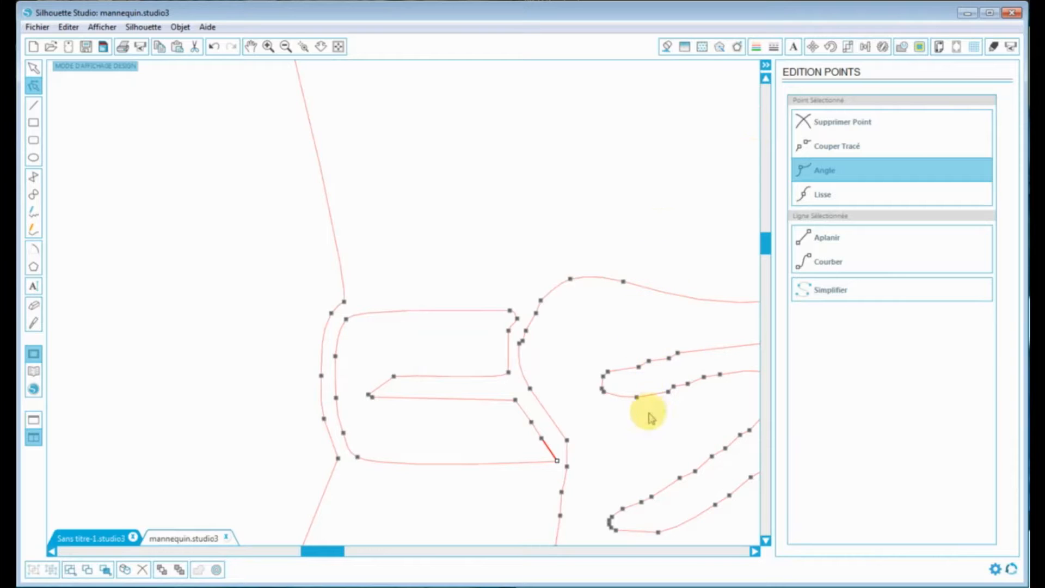
pyautogui.click(481, 422)
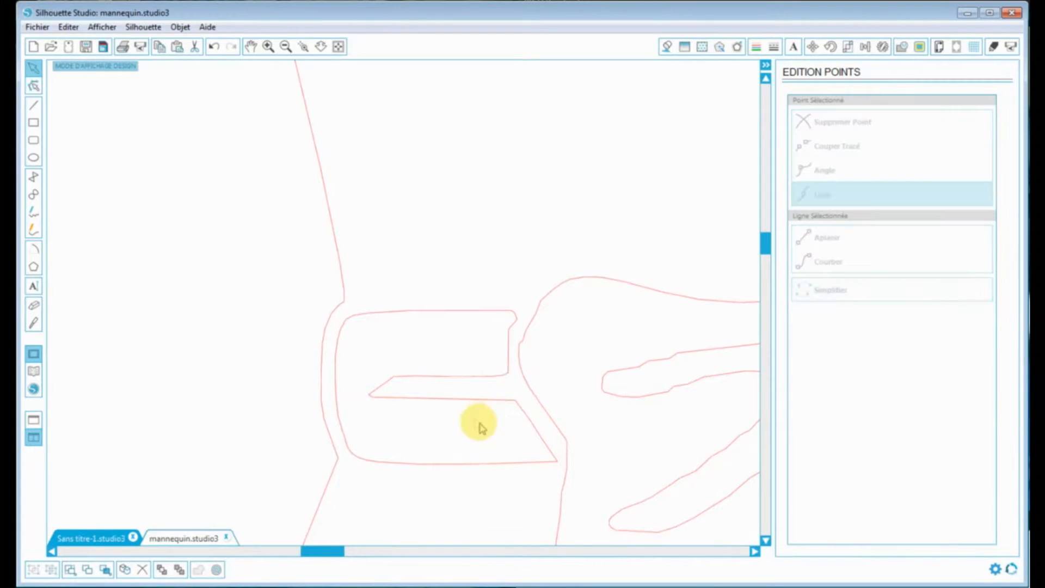
pyautogui.click(536, 318)
pyautogui.moveTo(316, 552); pyautogui.dragTo(350, 552)
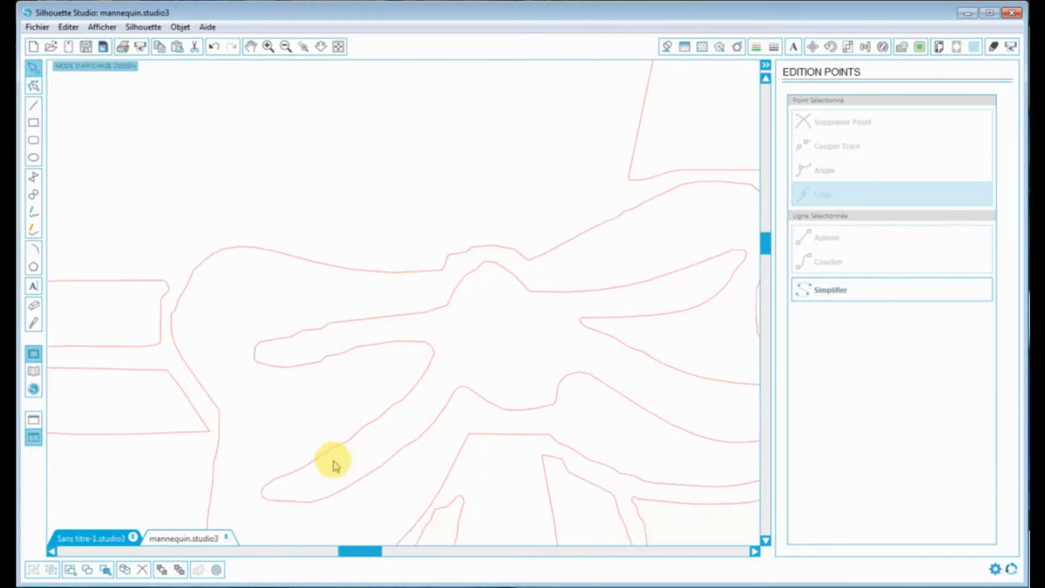
pyautogui.scroll(-3, 348, 457)
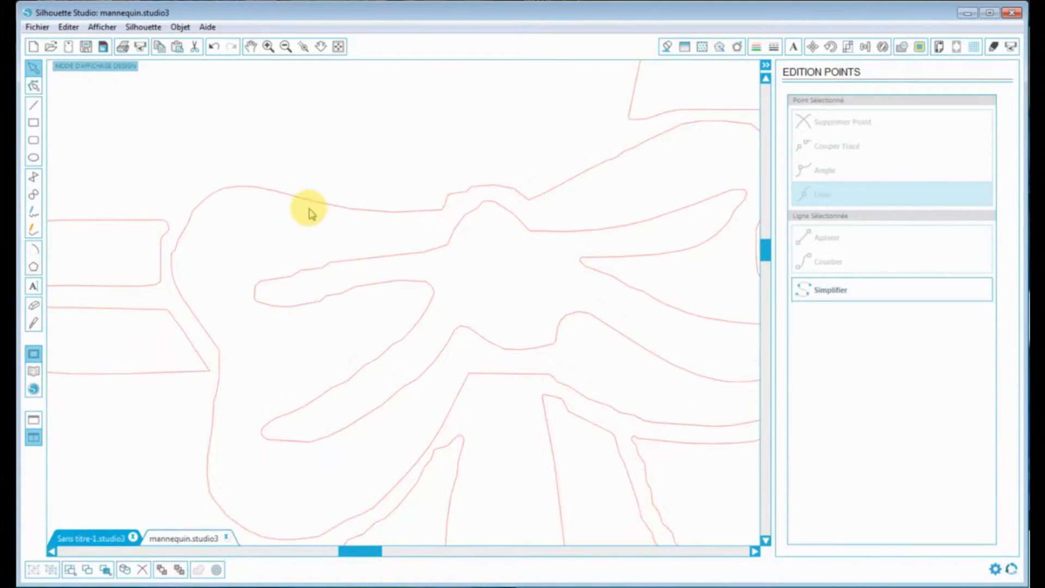
pyautogui.moveTo(316, 206); pyautogui.dragTo(178, 247)
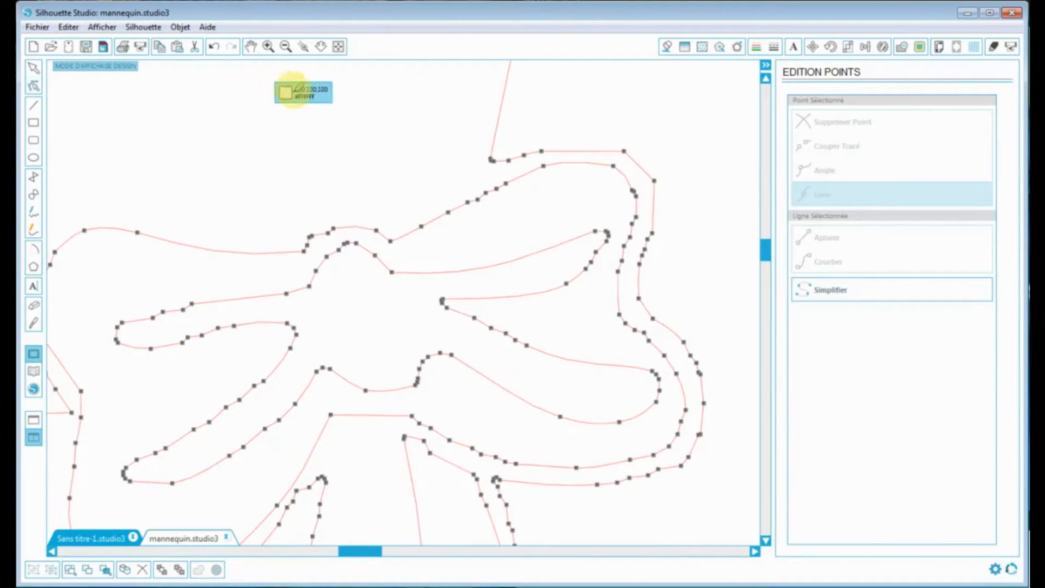
pyautogui.click(308, 116)
pyautogui.hotkey('ctrl', 'z')
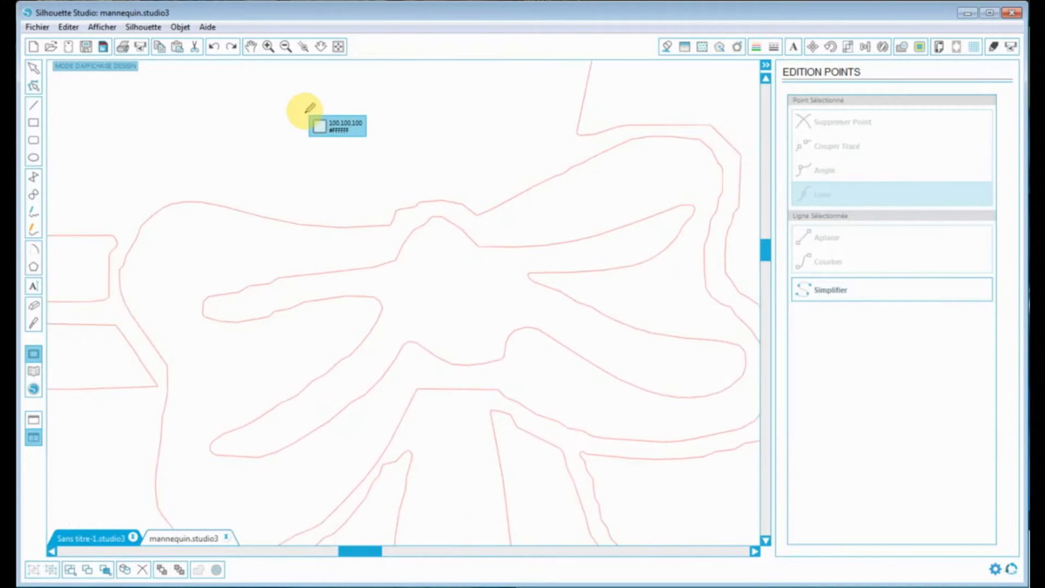
pyautogui.click(284, 50)
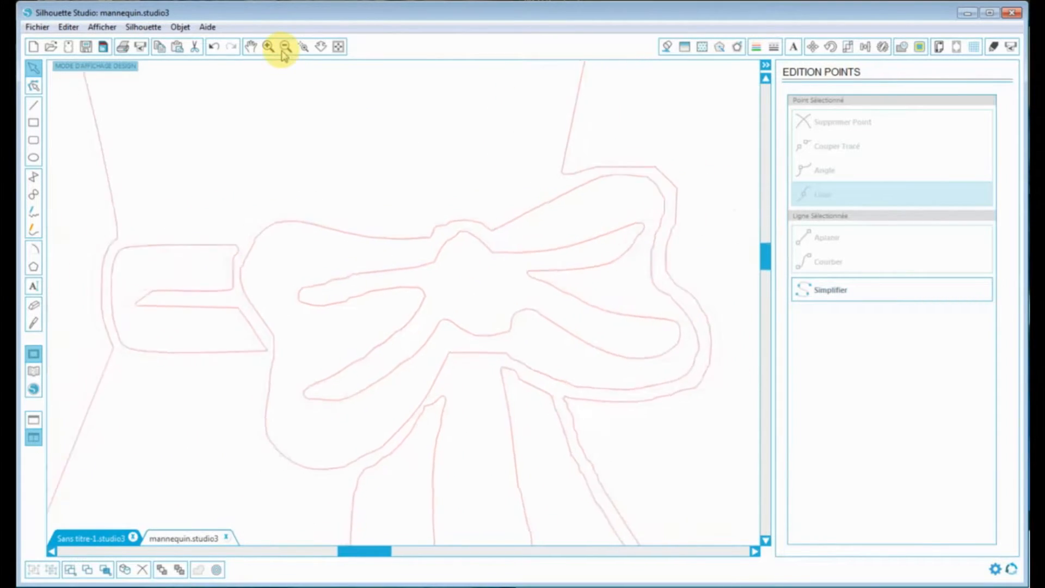
# Open the bow outline for point editing, delete the surplus points on the left loop's upper-left edge and curve that stretch smoothly.
pyautogui.click(285, 51)
pyautogui.click(284, 51)
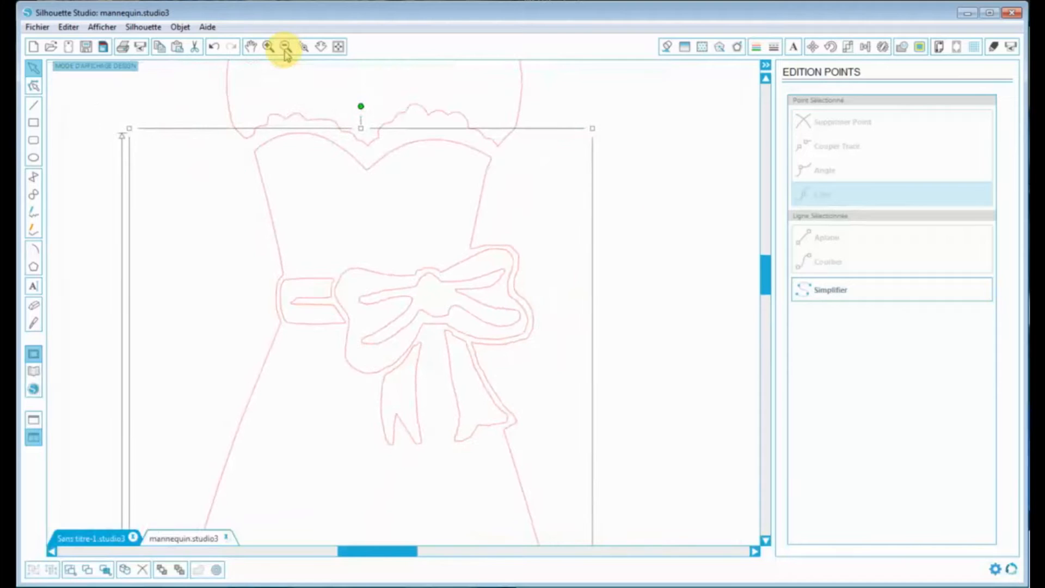
pyautogui.click(269, 53)
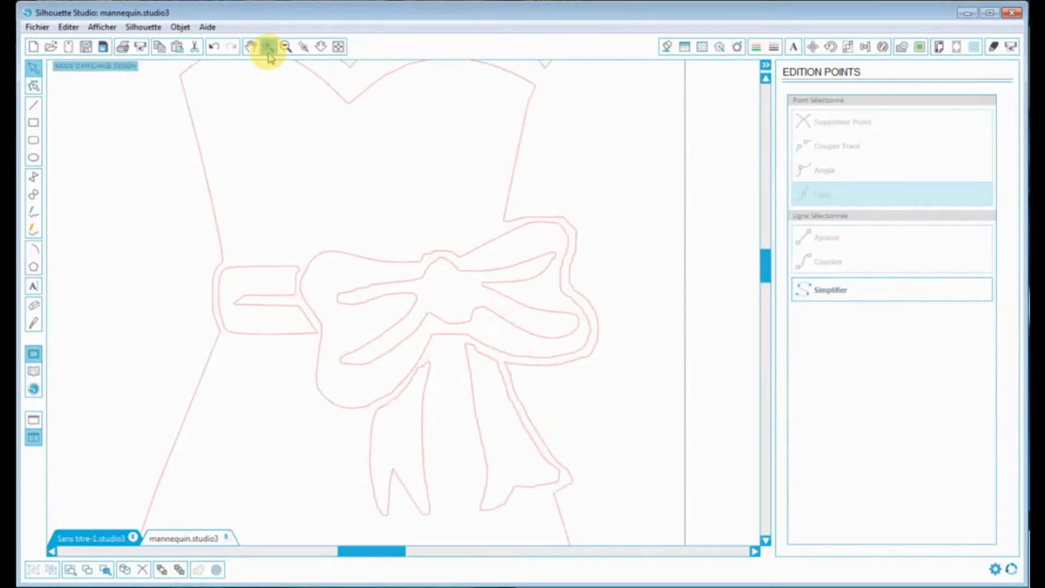
pyautogui.click(269, 54)
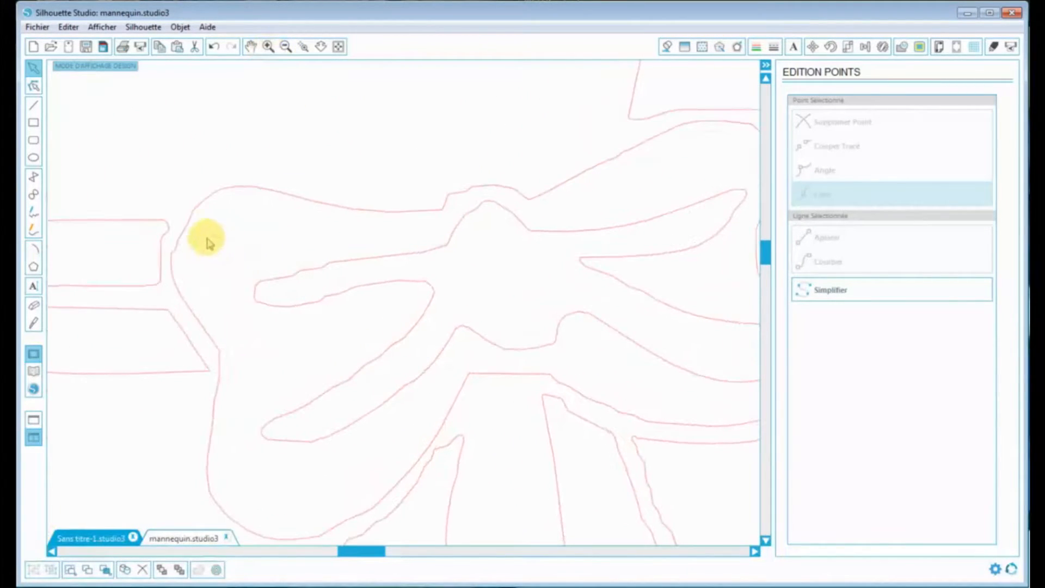
pyautogui.doubleClick(186, 233)
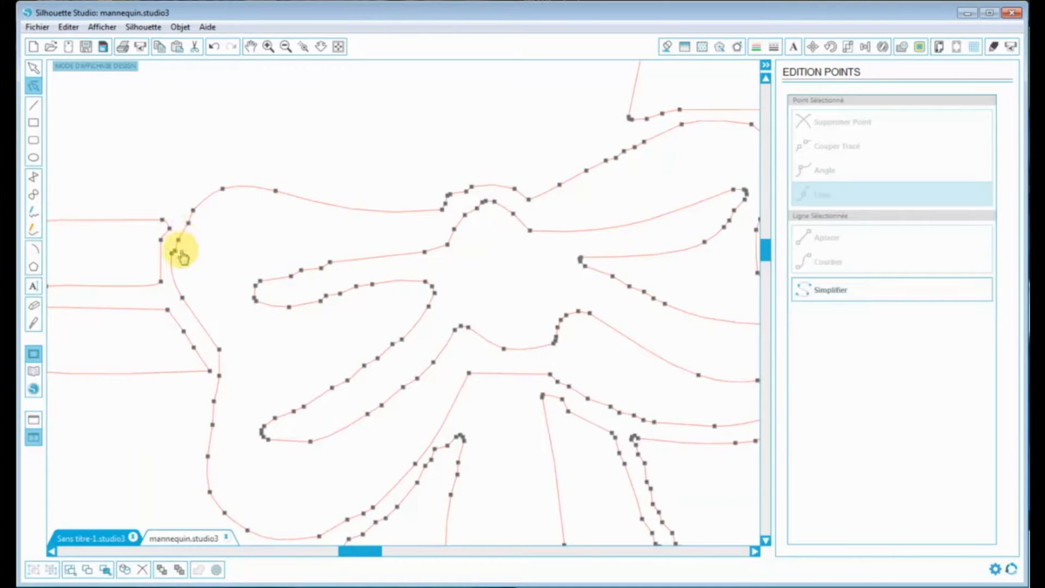
pyautogui.click(174, 252)
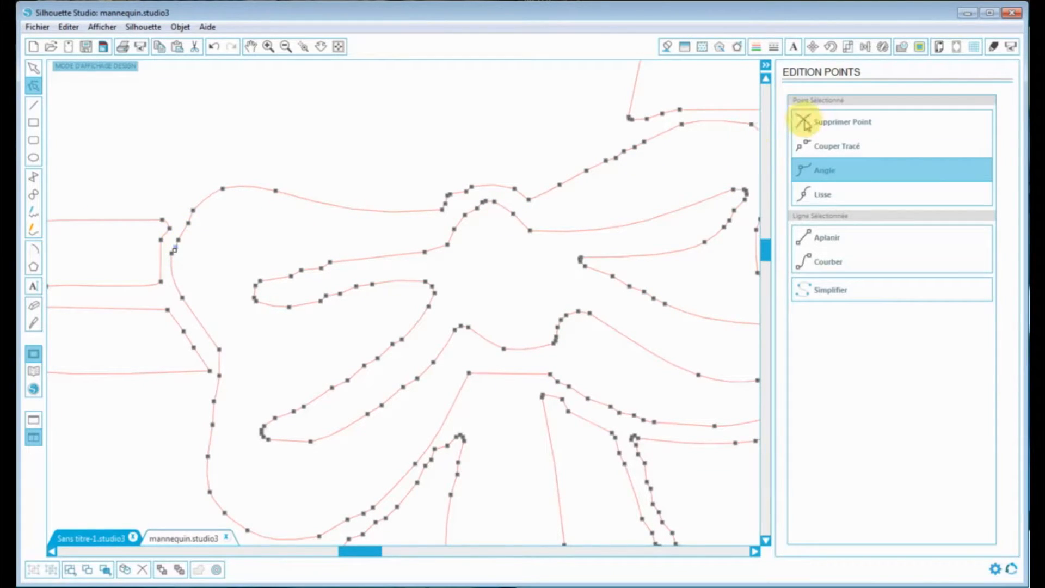
pyautogui.click(189, 225)
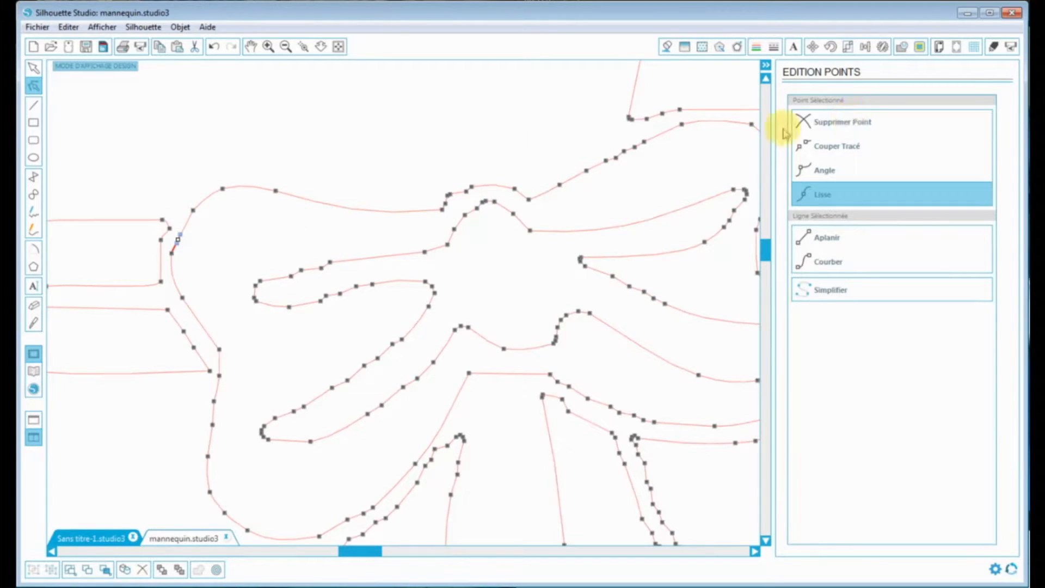
pyautogui.click(848, 123)
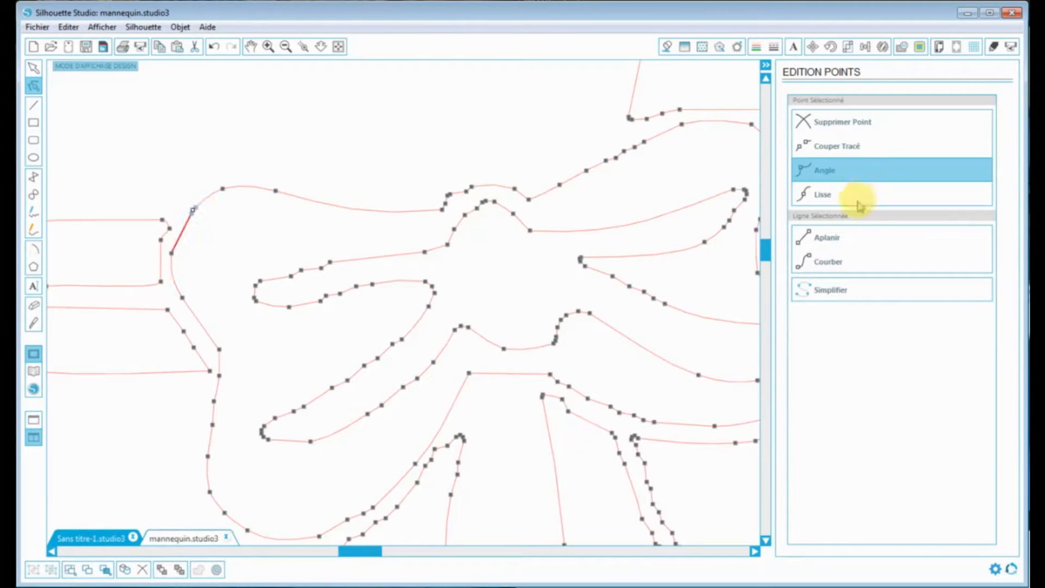
pyautogui.click(193, 210)
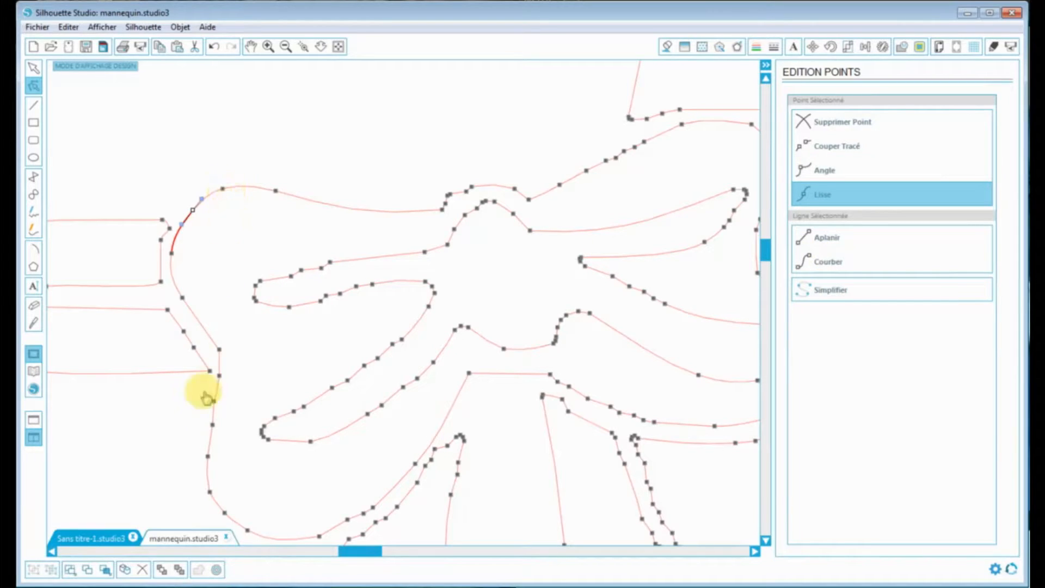
# Curve the short segment just below the band's lower-right corner on the left loop and delete the surplus point beneath it.
pyautogui.click(219, 375)
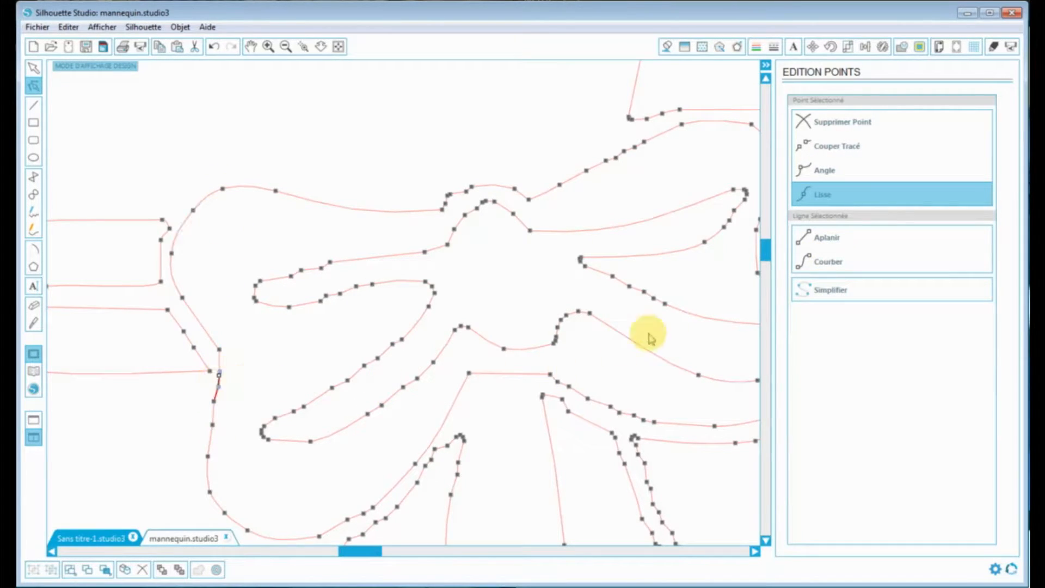
pyautogui.click(829, 266)
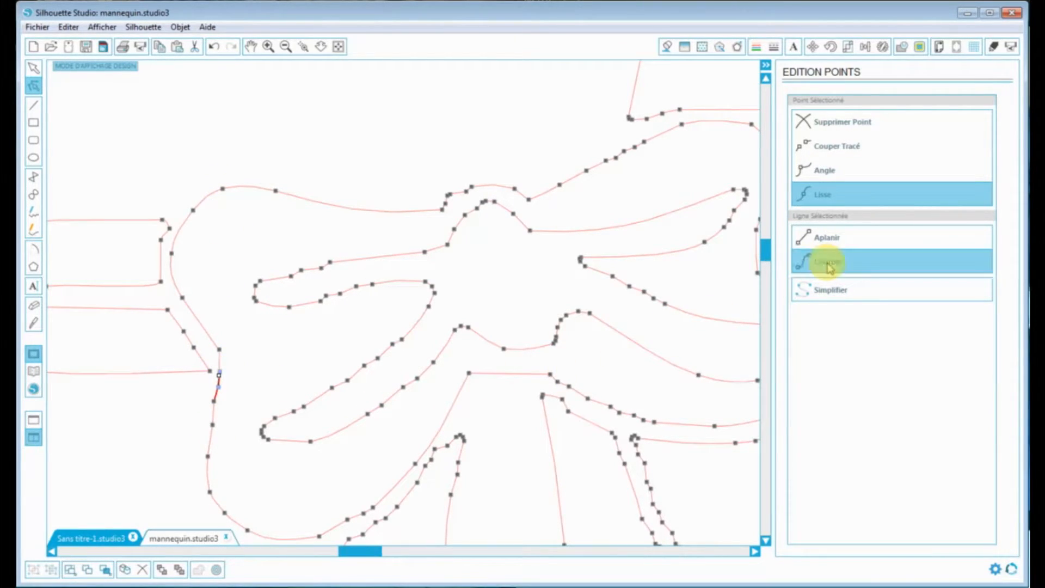
pyautogui.click(213, 425)
pyautogui.click(835, 122)
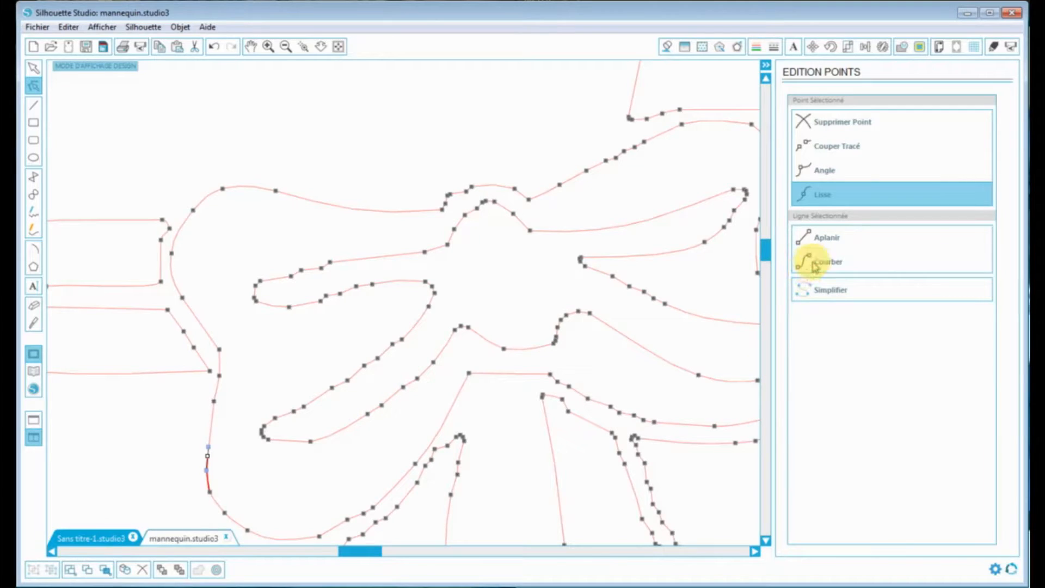
# Smooth the bottom of the left loop by adjusting its lower-left point, deleting a surplus lower-right point and curving the adjoining segment.
pyautogui.scroll(-2, 252, 475)
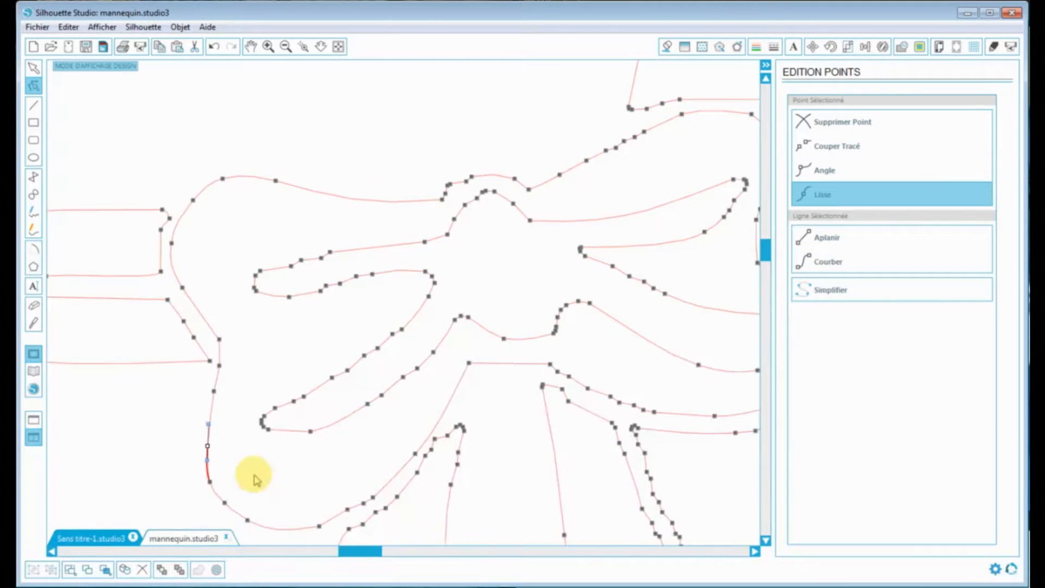
pyautogui.click(230, 498)
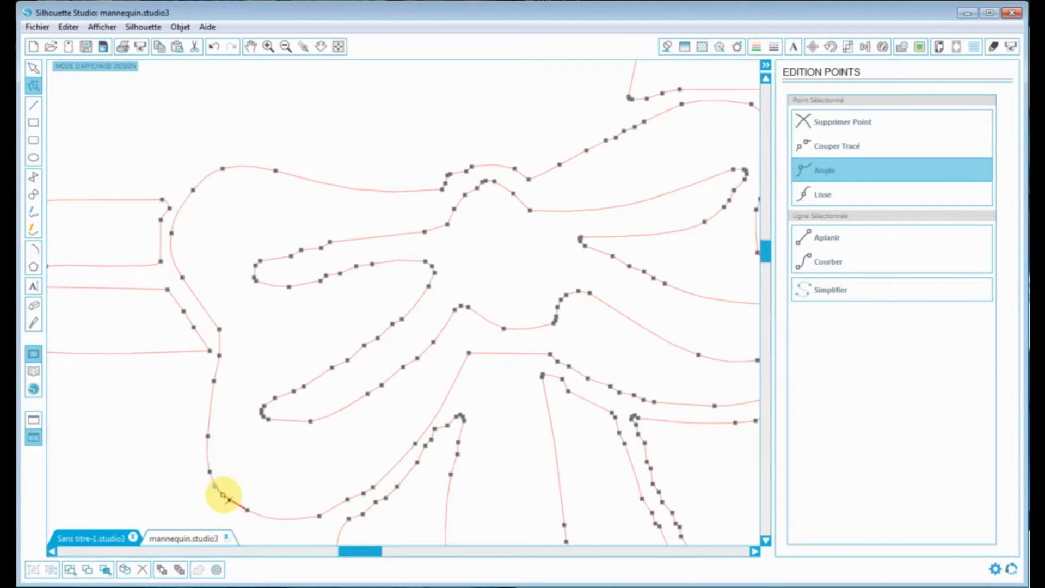
pyautogui.click(349, 500)
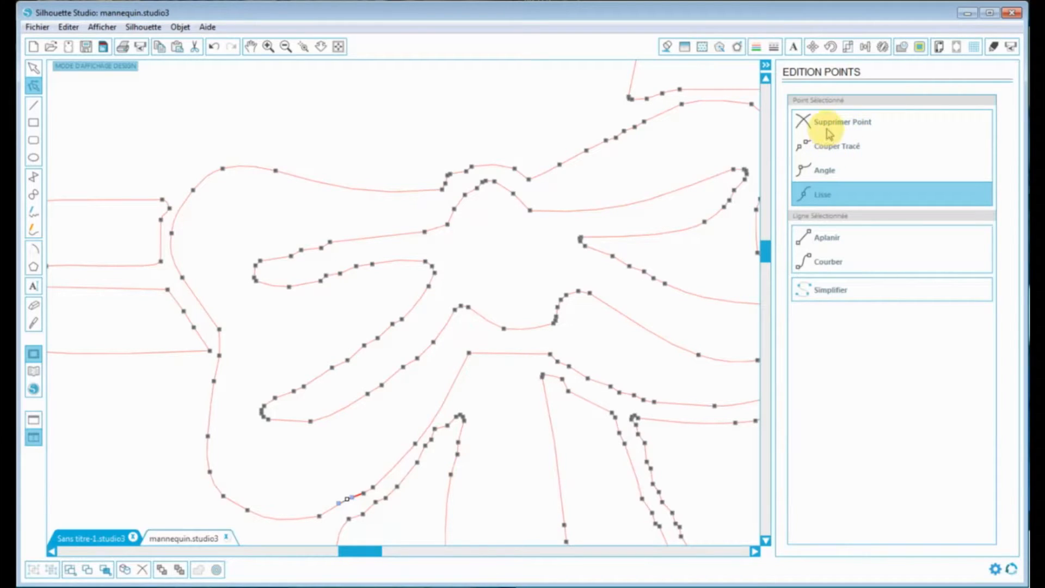
pyautogui.click(804, 127)
pyautogui.click(364, 494)
pyautogui.click(829, 264)
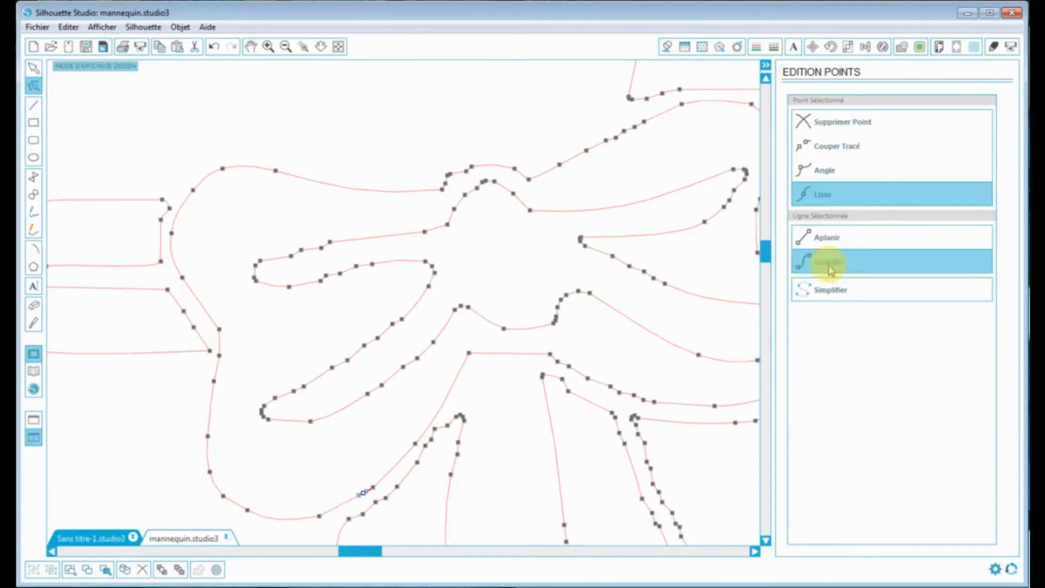
pyautogui.click(327, 515)
pyautogui.click(845, 264)
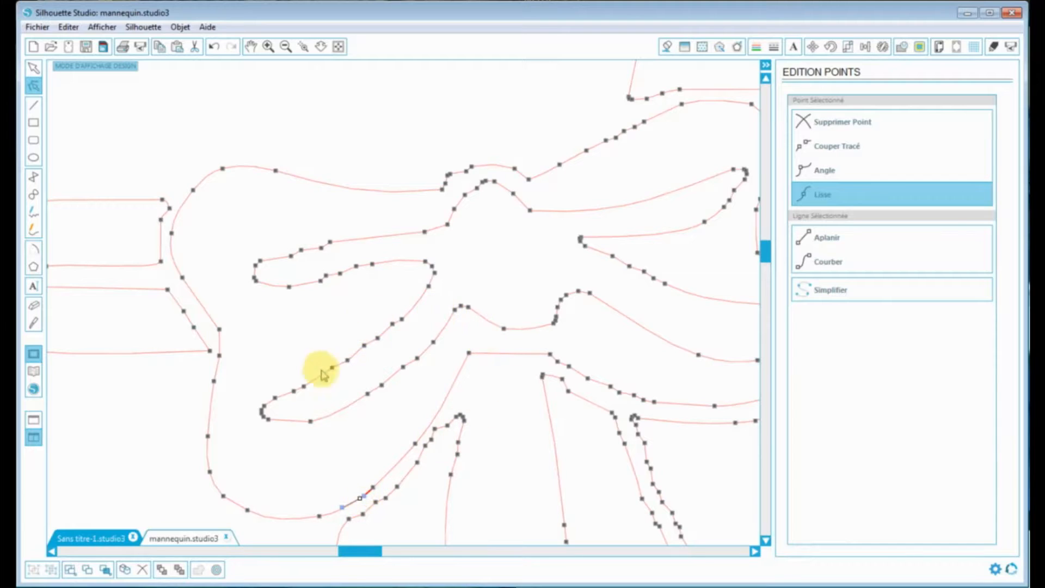
# Delete the extra points at the tip of the left loop's lower fold and round off the tip with the point handles.
pyautogui.click(262, 413)
pyautogui.click(880, 173)
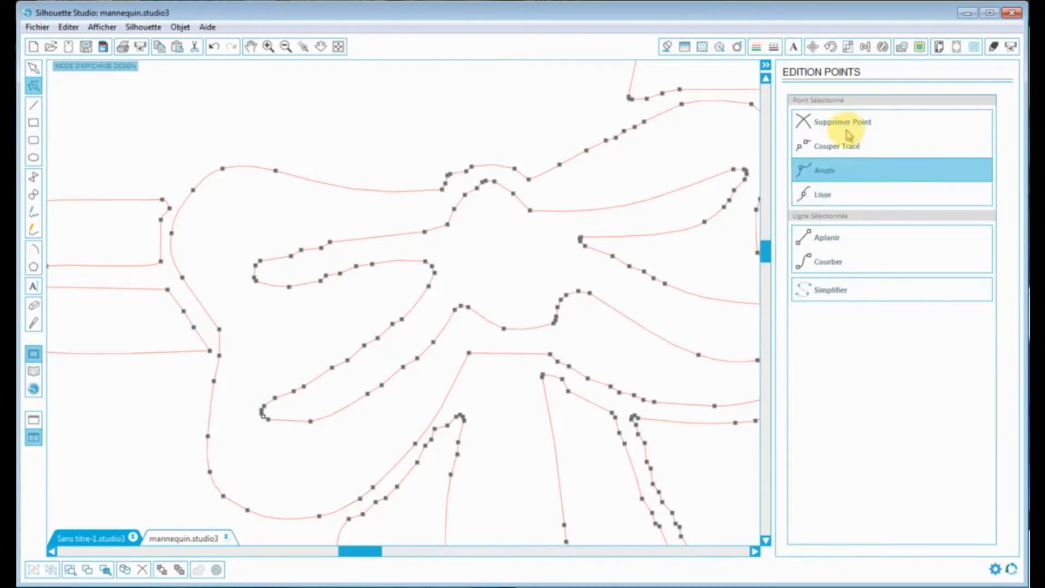
pyautogui.click(852, 129)
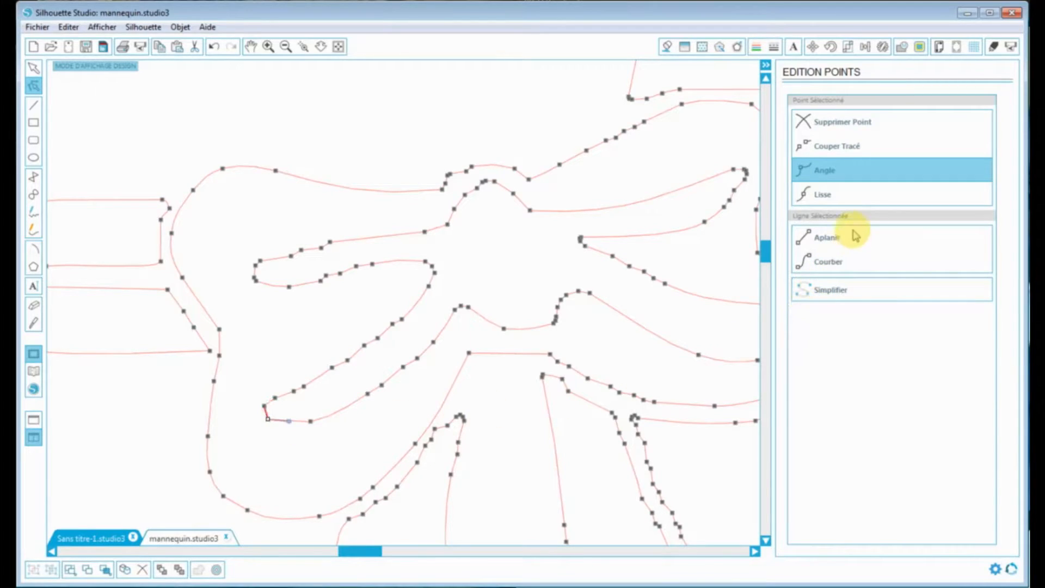
pyautogui.click(281, 421)
pyautogui.click(282, 422)
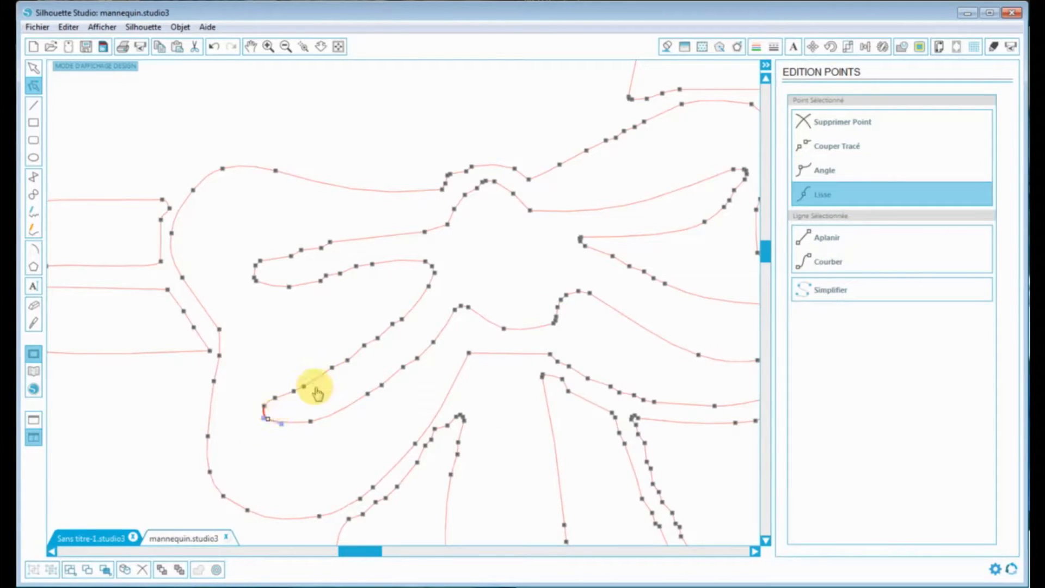
# Delete the extra point at the tip of the left loop's upper fold and curve the short end segment.
pyautogui.click(257, 281)
pyautogui.click(826, 120)
pyautogui.click(254, 278)
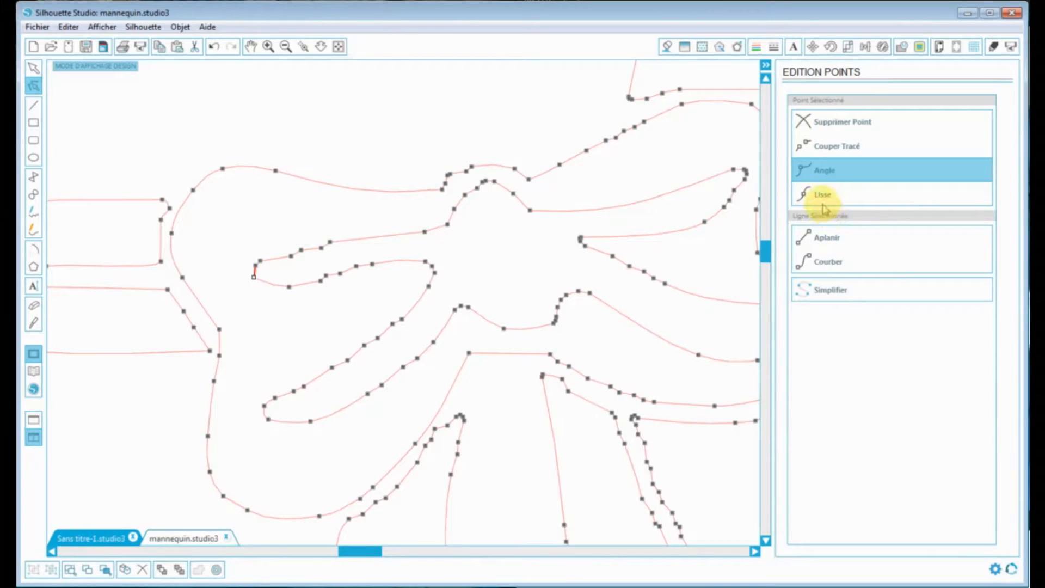
pyautogui.click(826, 263)
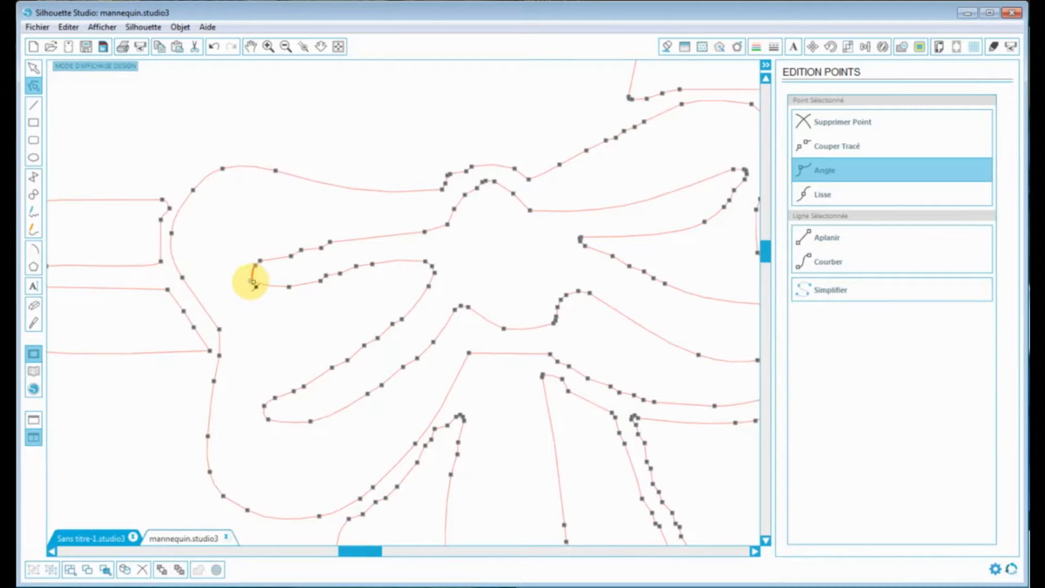
# Delete the bumpy points along the upper edge of the left loop's upper fold, undoing the last deletion near the knot.
pyautogui.click(260, 261)
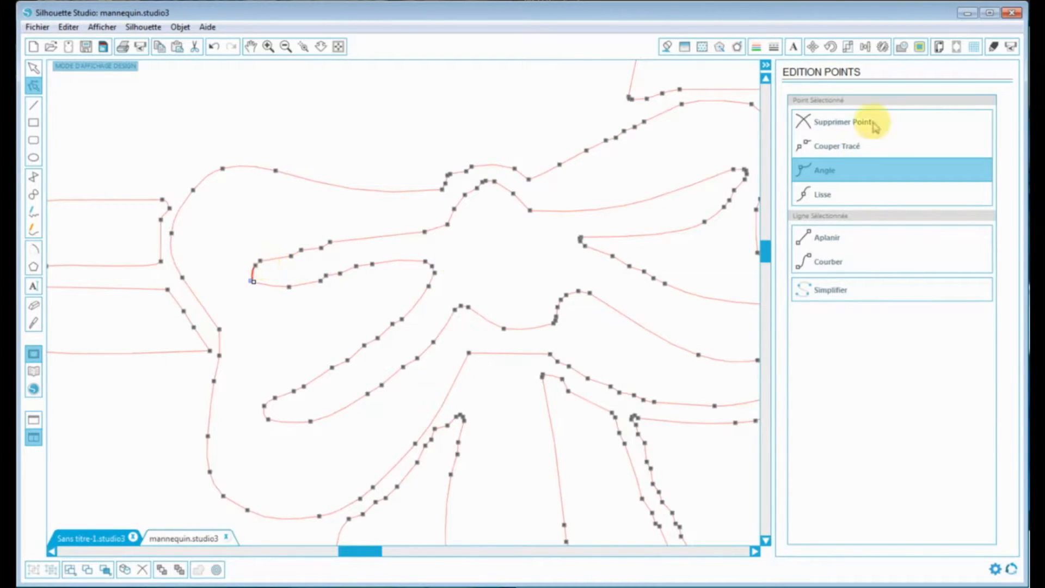
pyautogui.click(867, 126)
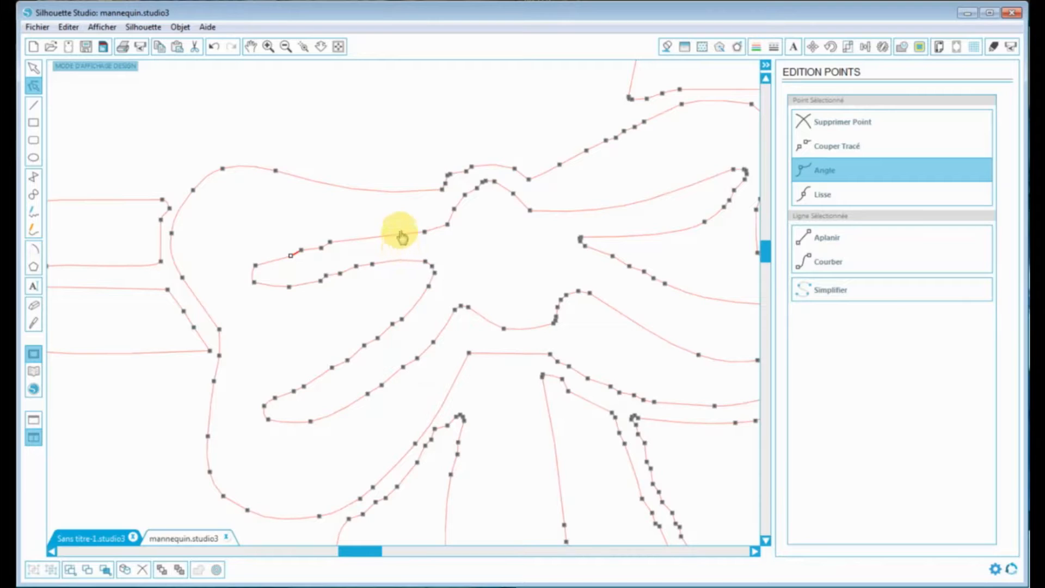
pyautogui.click(851, 127)
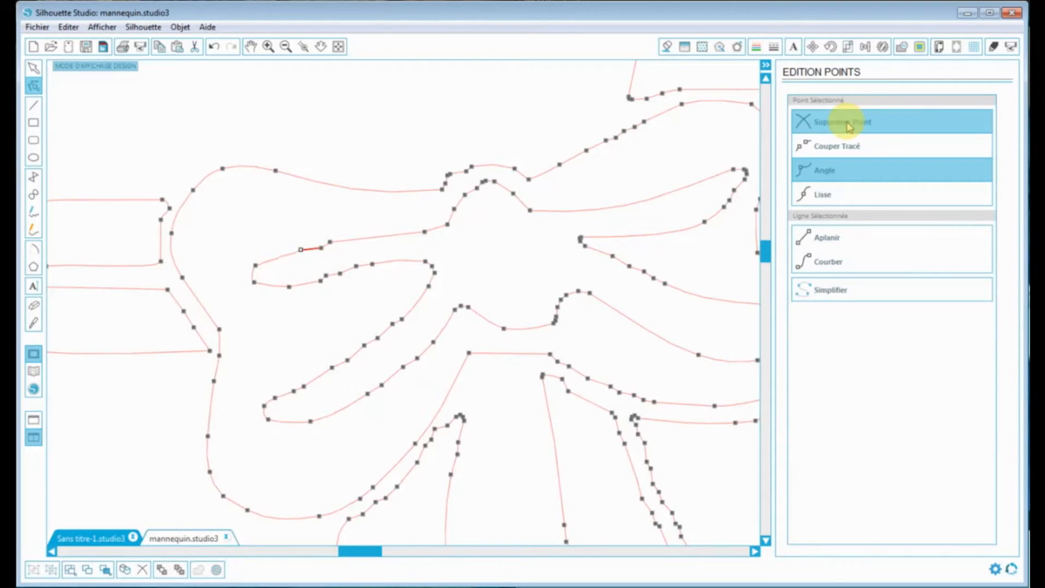
pyautogui.click(851, 127)
pyautogui.click(851, 127)
pyautogui.click(851, 127)
pyautogui.click(851, 127)
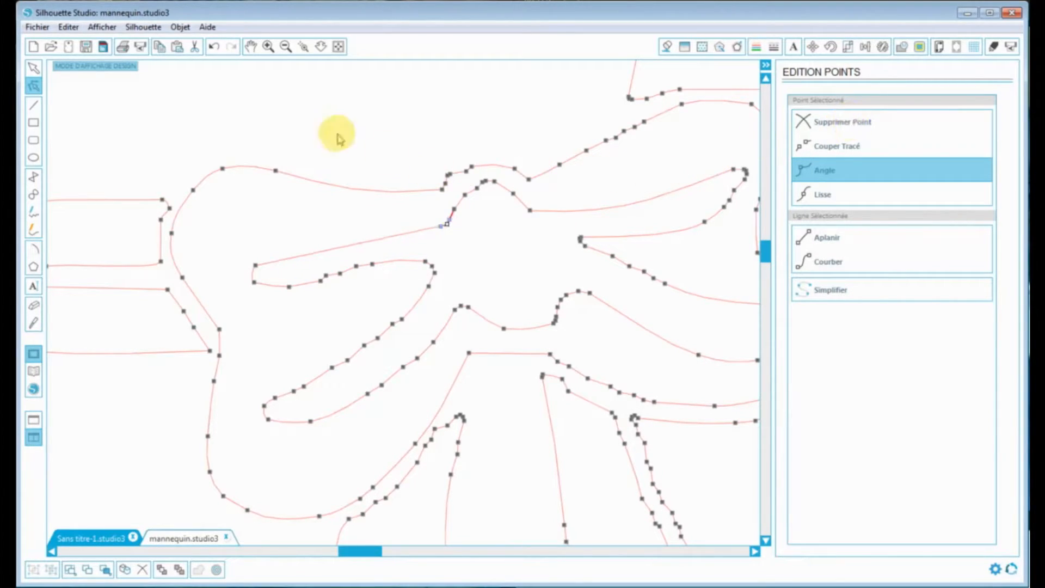
pyautogui.click(215, 48)
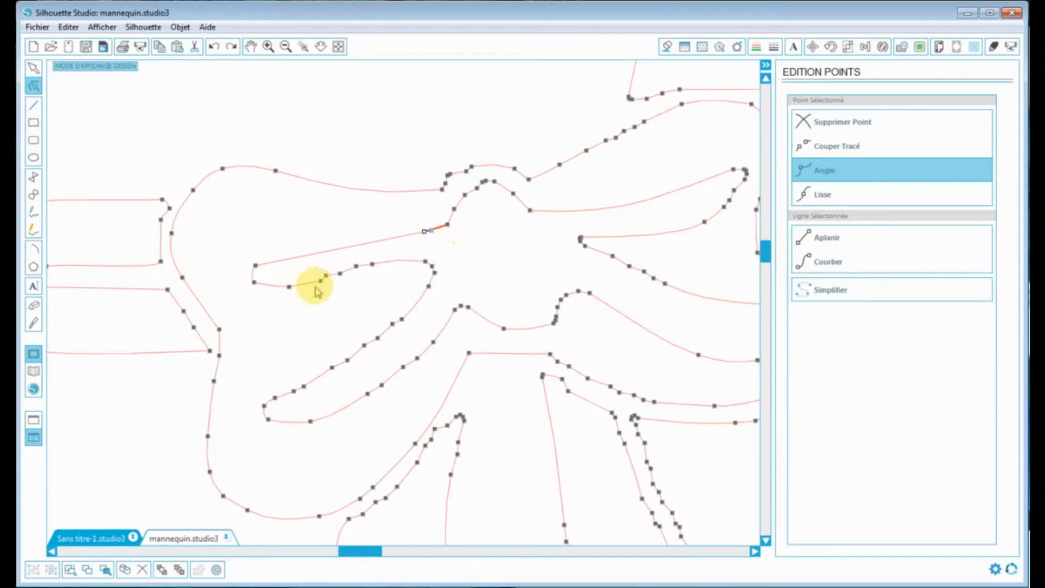
# Delete the surplus points along the upper fold's lower edge, undo the deletion at its tip and reshape the edge with a new point.
pyautogui.click(374, 266)
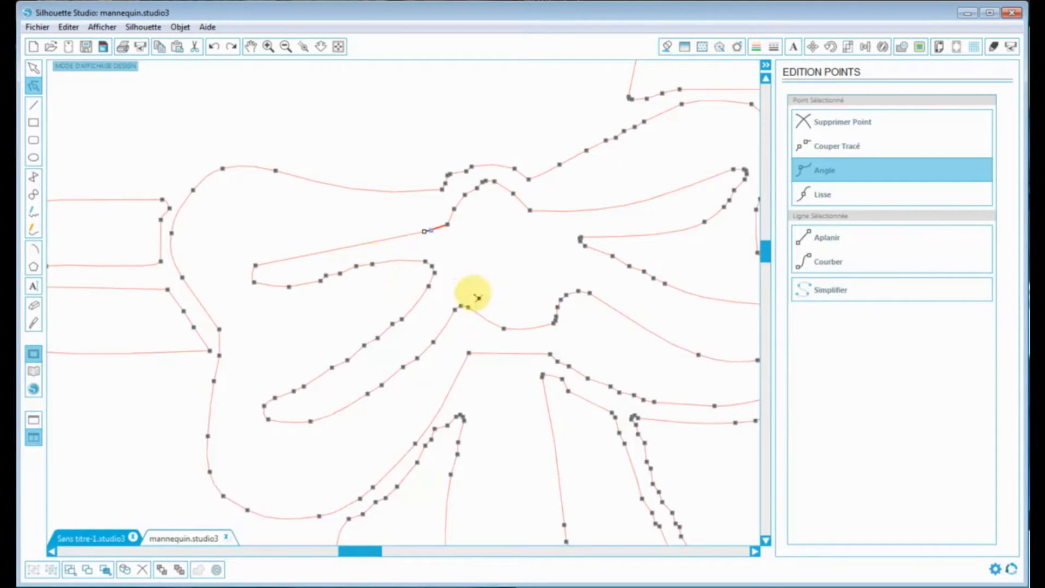
pyautogui.click(829, 125)
pyautogui.click(830, 123)
pyautogui.click(830, 123)
pyautogui.click(829, 123)
pyautogui.click(830, 123)
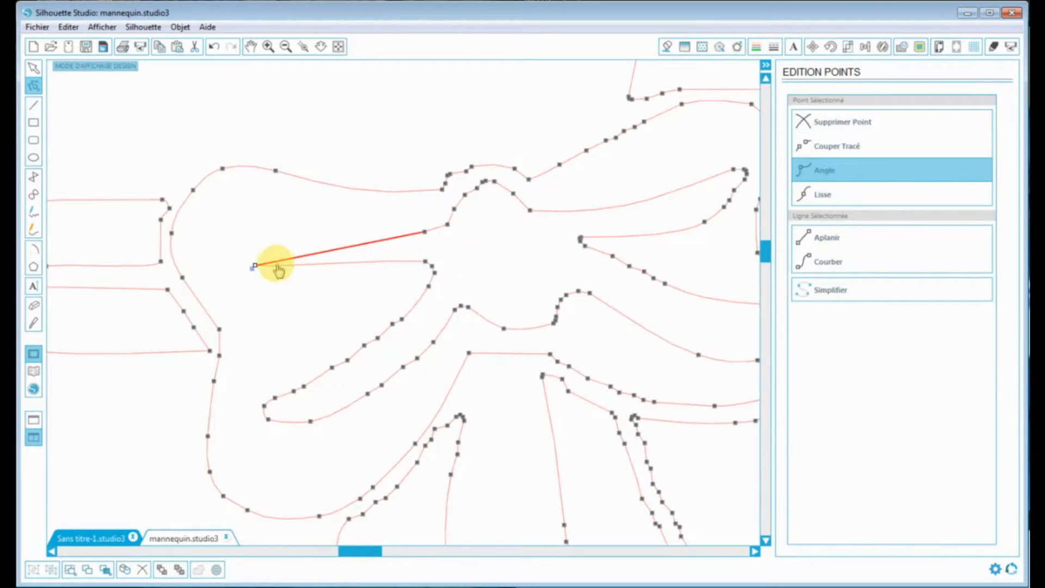
pyautogui.click(214, 48)
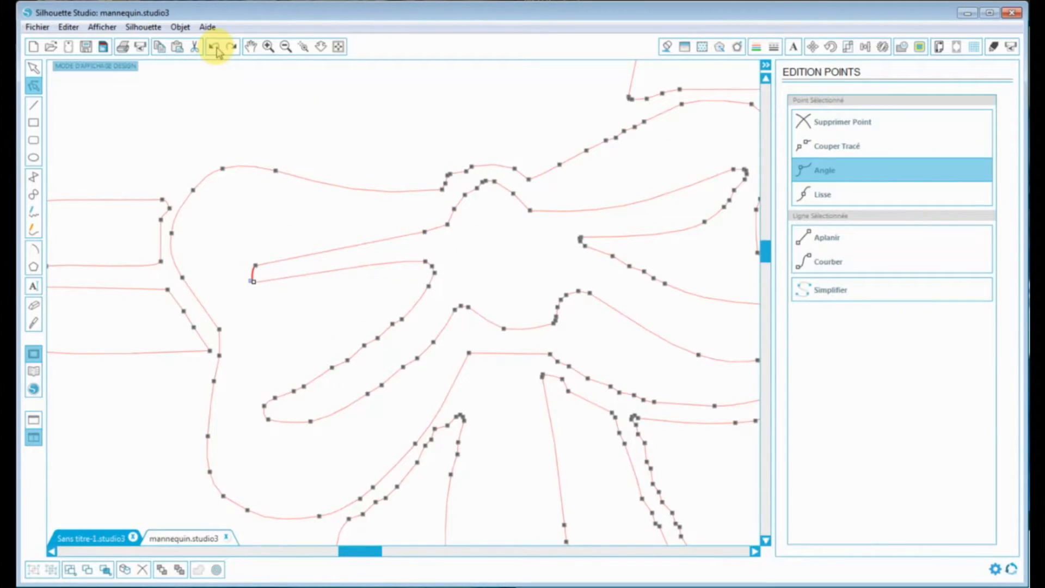
pyautogui.moveTo(291, 290); pyautogui.dragTo(252, 280)
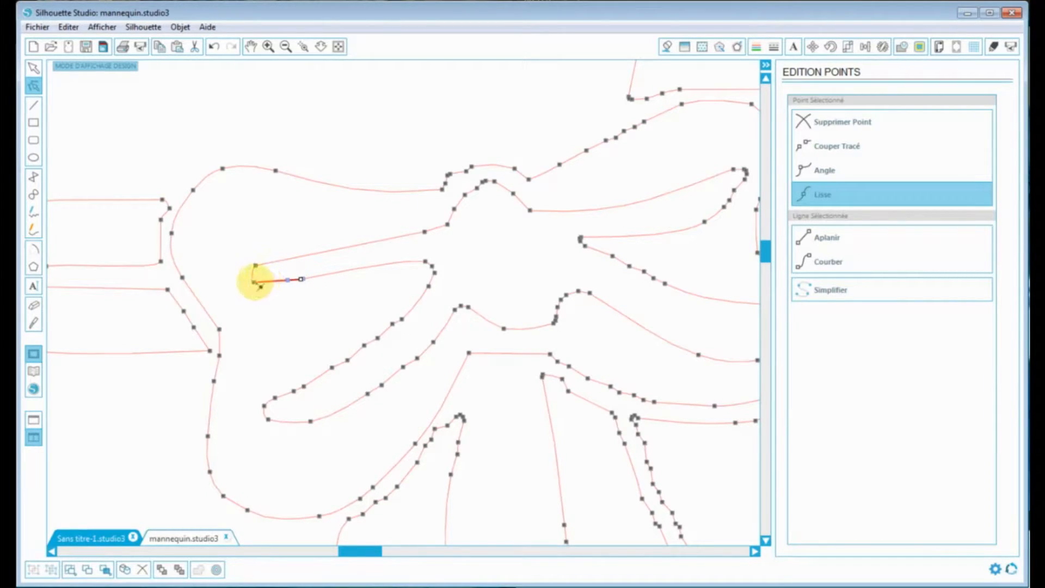
pyautogui.click(826, 264)
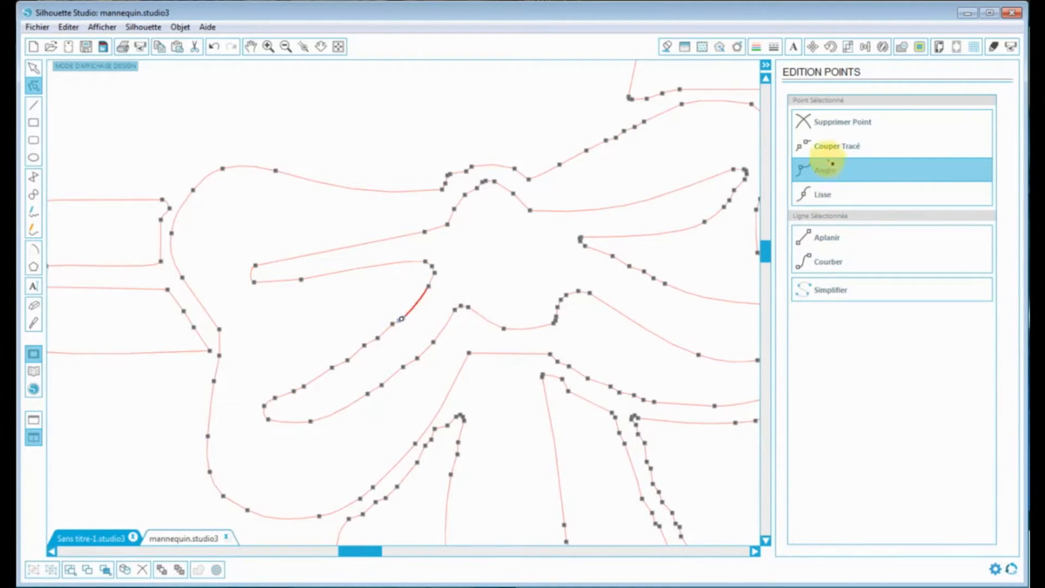
# Replace the points below the inner corner between the left loop's two folds with one new point, bending the edge outward.
pyautogui.click(830, 127)
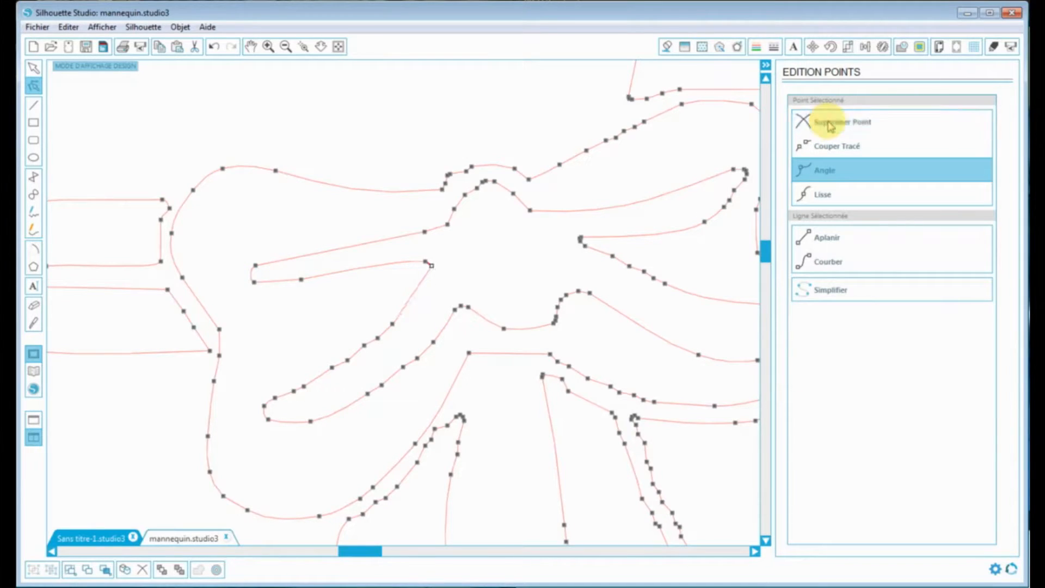
pyautogui.click(213, 49)
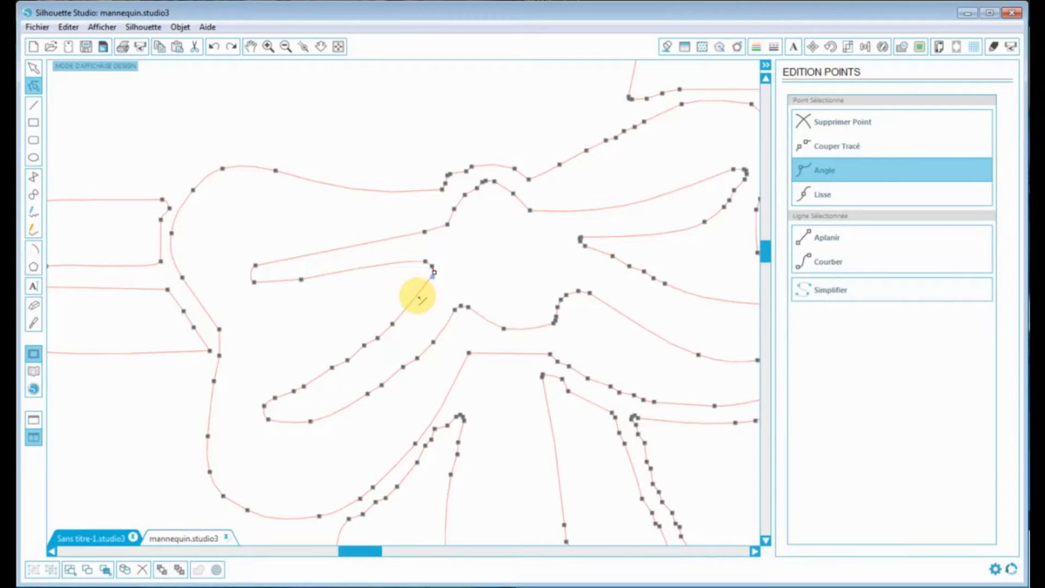
pyautogui.click(418, 297)
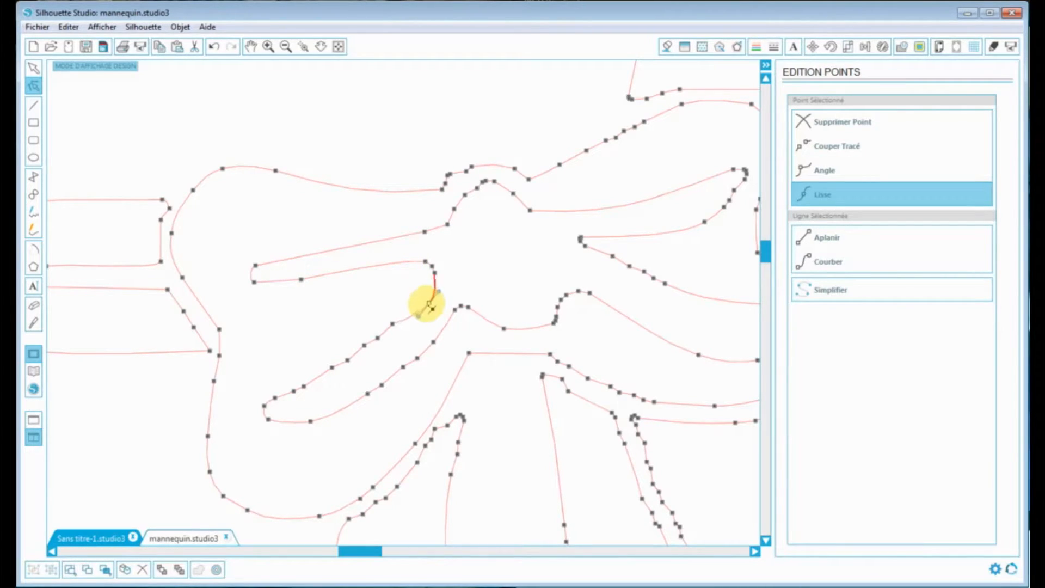
# Delete the surplus points along the upper edge of the left loop's lower fold and bend the edge downward with a new point.
pyautogui.click(842, 129)
pyautogui.click(844, 129)
pyautogui.click(845, 131)
pyautogui.click(846, 131)
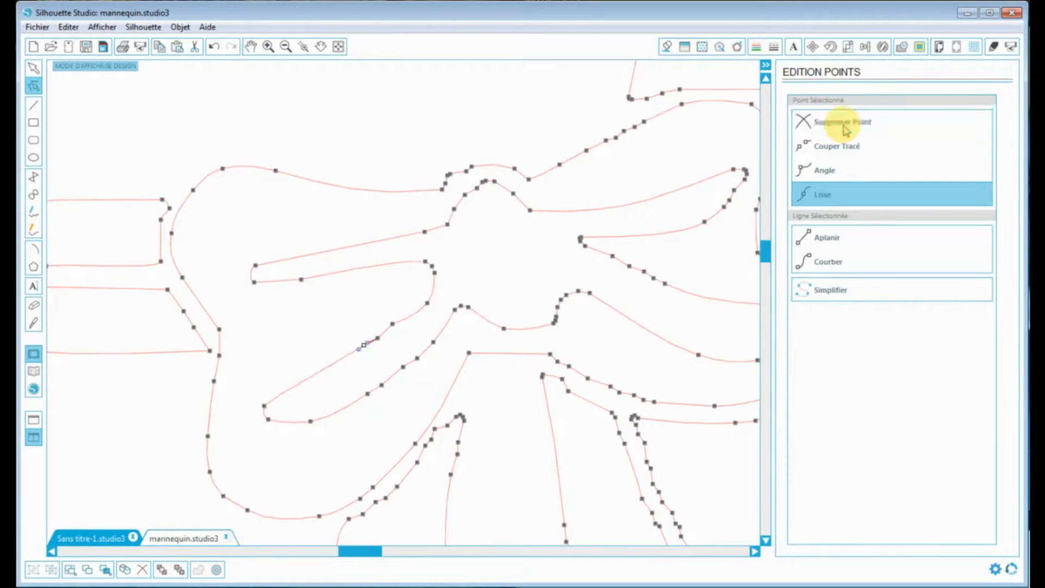
pyautogui.click(838, 130)
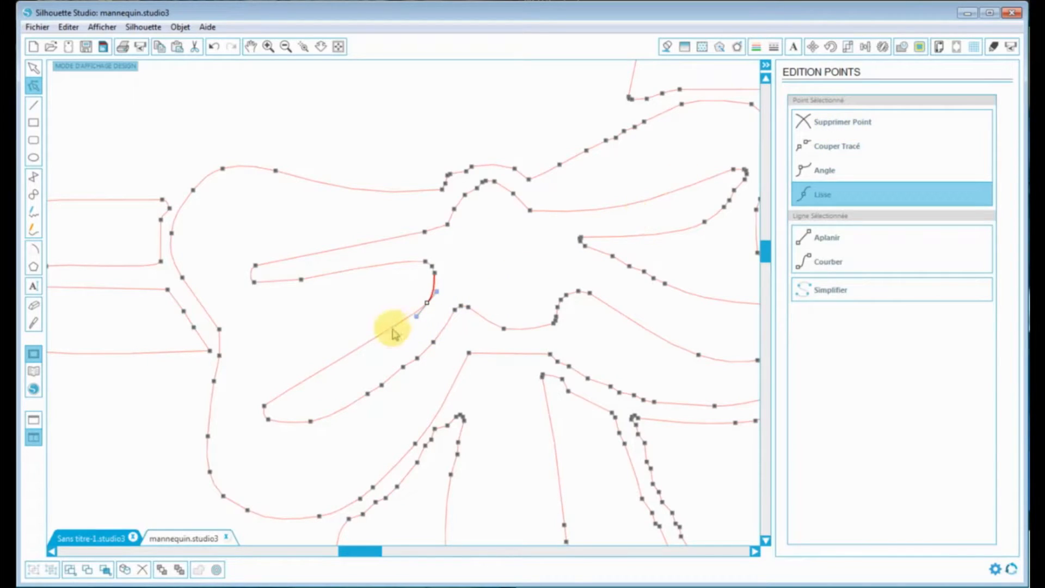
pyautogui.moveTo(388, 335); pyautogui.dragTo(356, 370)
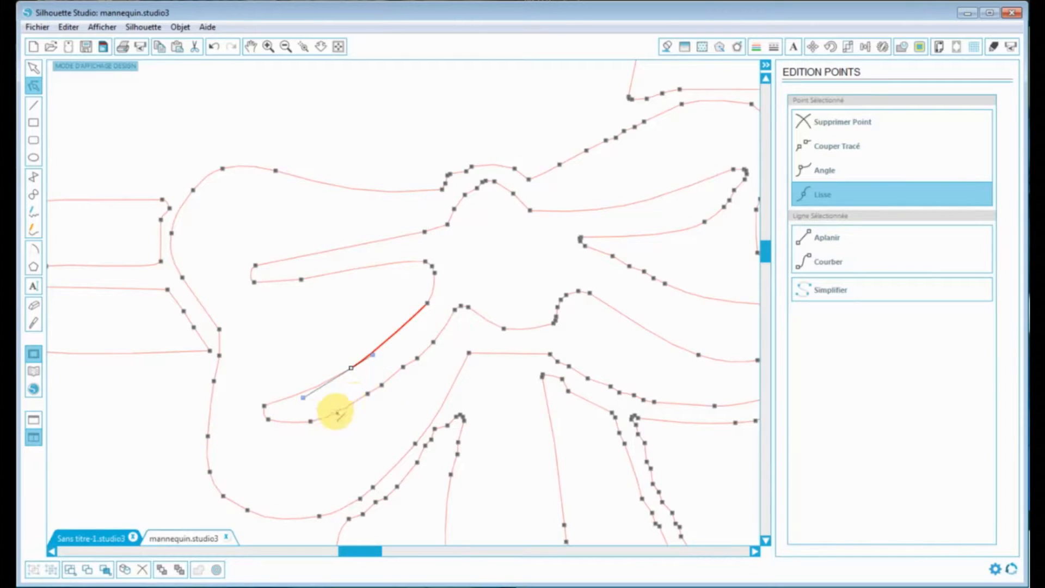
# Delete the surplus points along the lower edge of the left loop's lower fold.
pyautogui.click(418, 360)
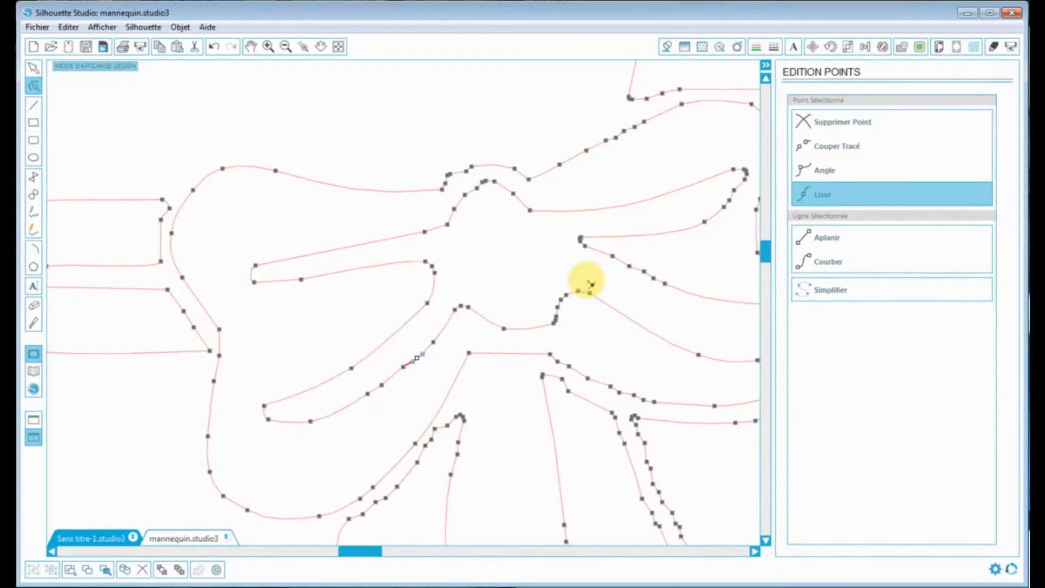
pyautogui.click(822, 123)
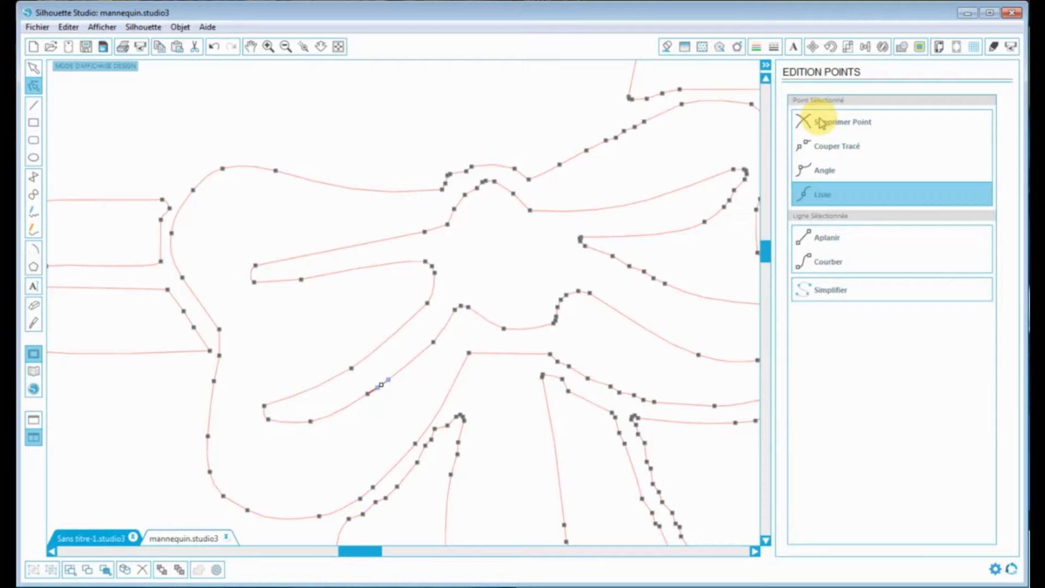
pyautogui.click(822, 122)
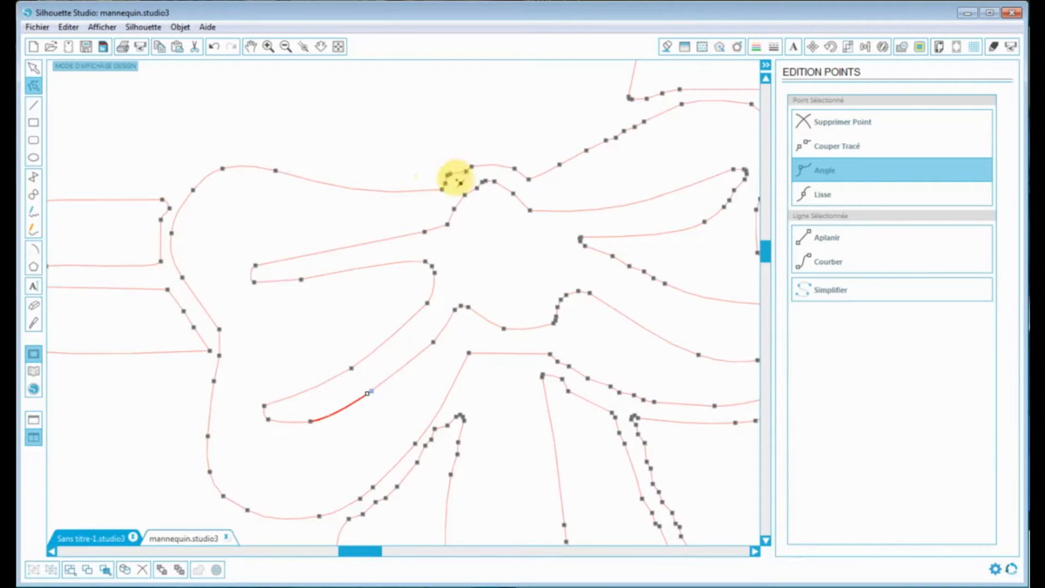
# Delete the crowded points where the left loop's top edge meets the knot and smooth the curve rising onto the knot.
pyautogui.click(459, 185)
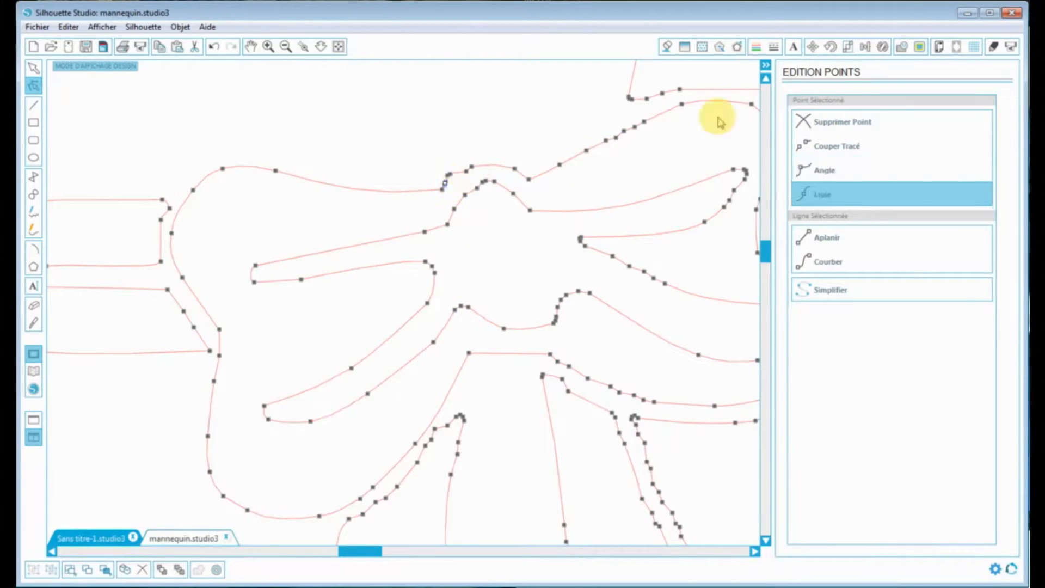
pyautogui.click(805, 119)
pyautogui.click(472, 169)
pyautogui.click(467, 171)
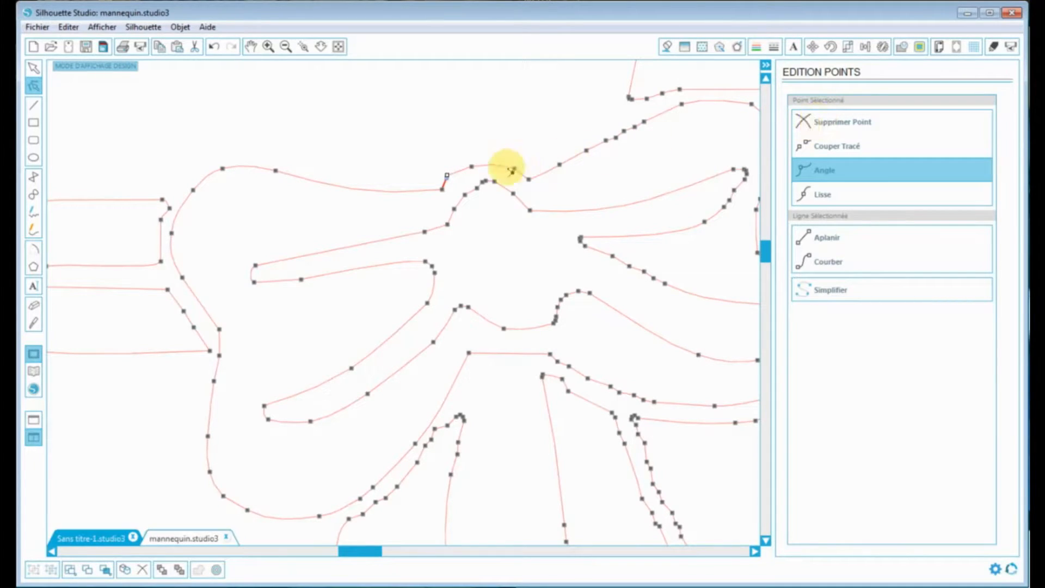
pyautogui.click(817, 122)
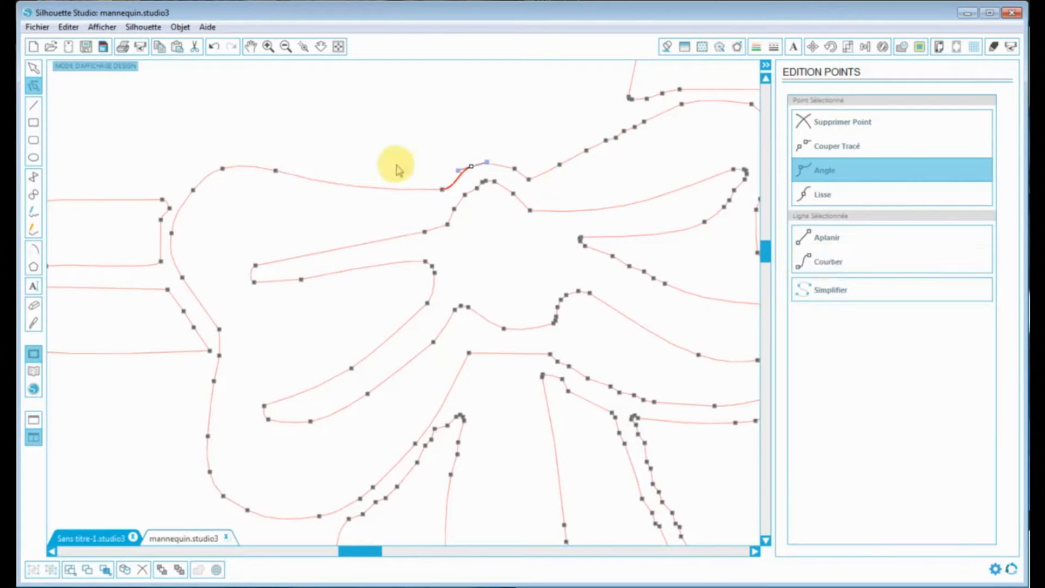
pyautogui.click(461, 171)
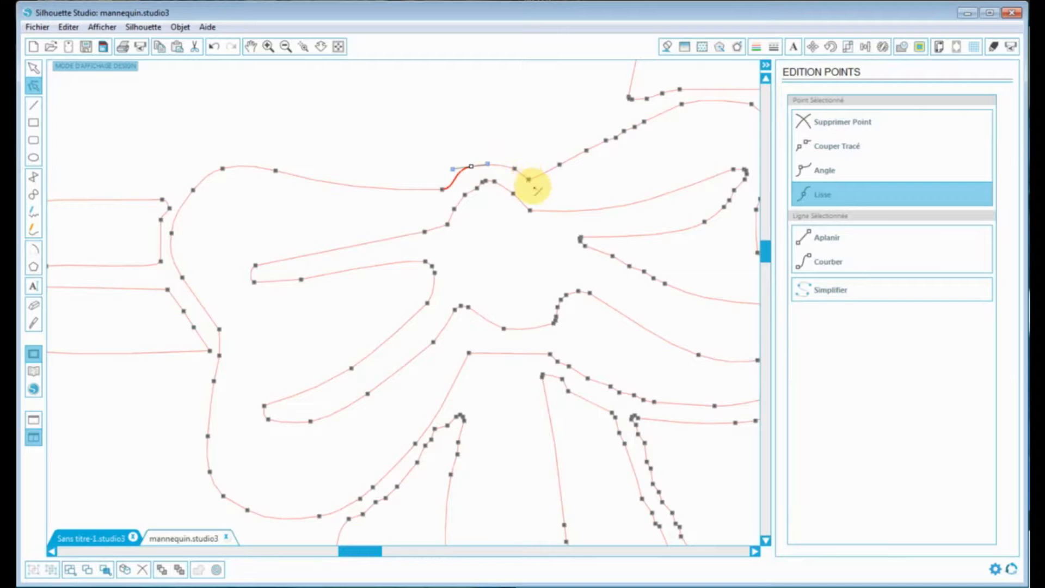
# Delete the surplus points along the right loop's rising upper edge, just right of the knot.
pyautogui.click(636, 126)
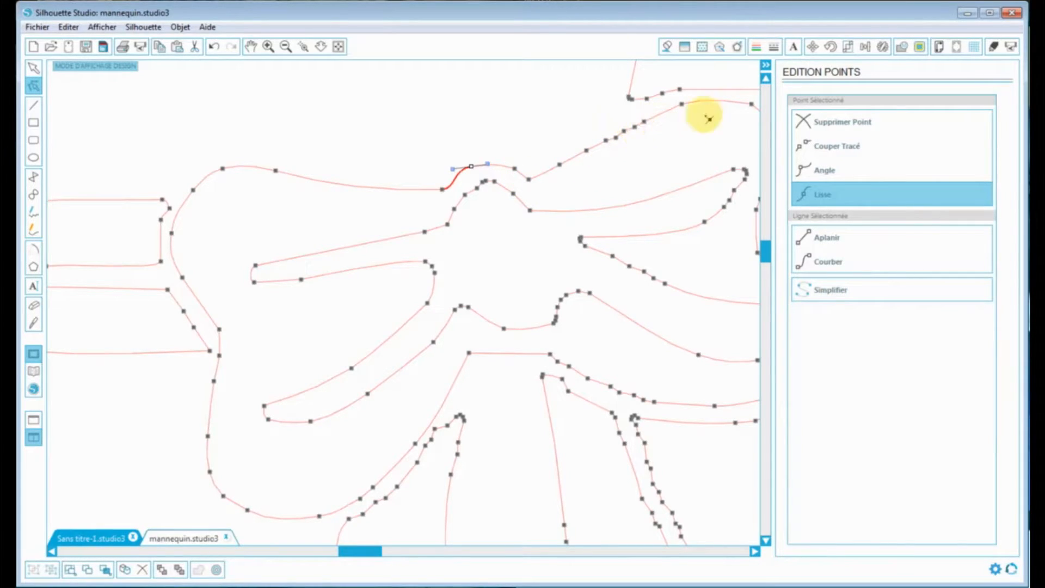
pyautogui.click(824, 123)
pyautogui.click(824, 123)
pyautogui.click(825, 125)
pyautogui.click(825, 125)
pyautogui.click(825, 124)
pyautogui.click(825, 125)
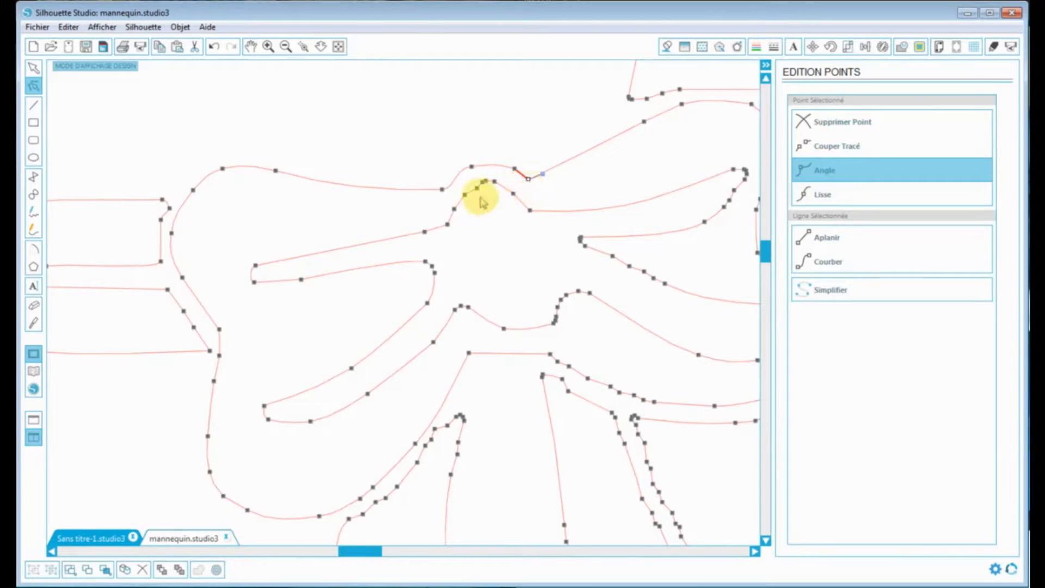
# Delete the surplus points along the inner outline at the top of the knot and curve the arch.
pyautogui.click(493, 184)
pyautogui.click(829, 133)
pyautogui.click(829, 129)
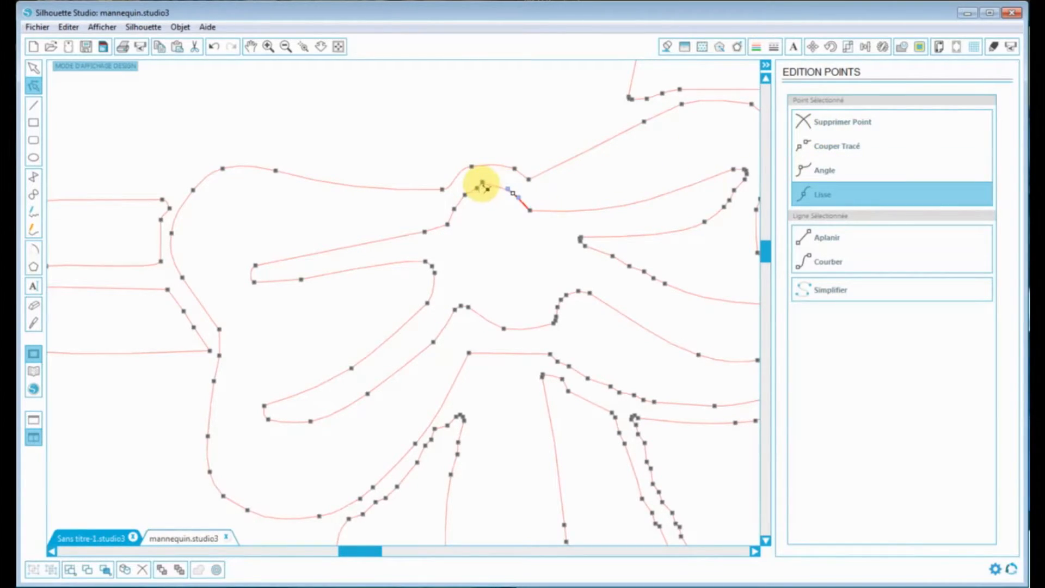
pyautogui.click(455, 209)
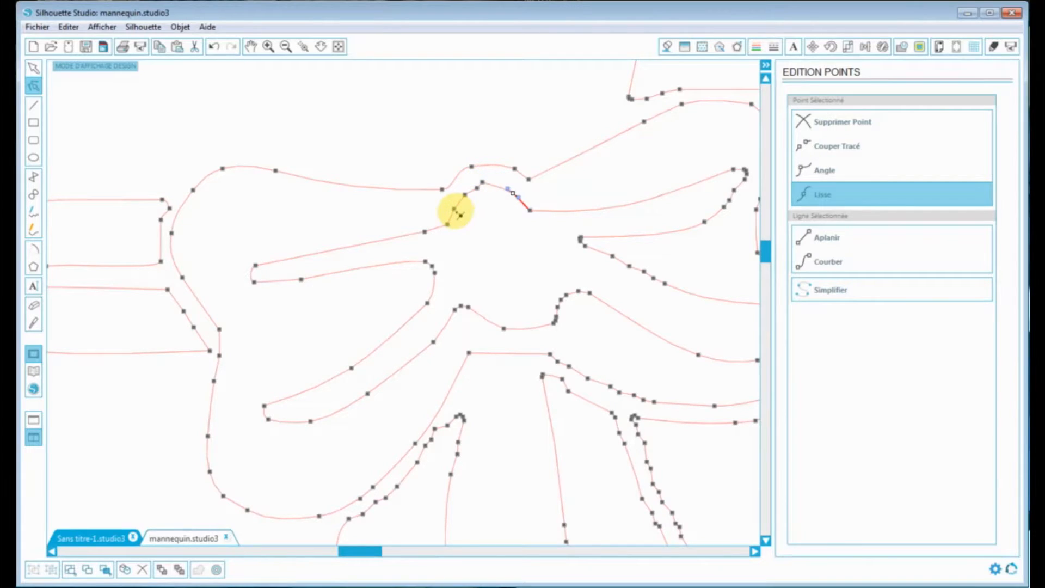
pyautogui.click(822, 126)
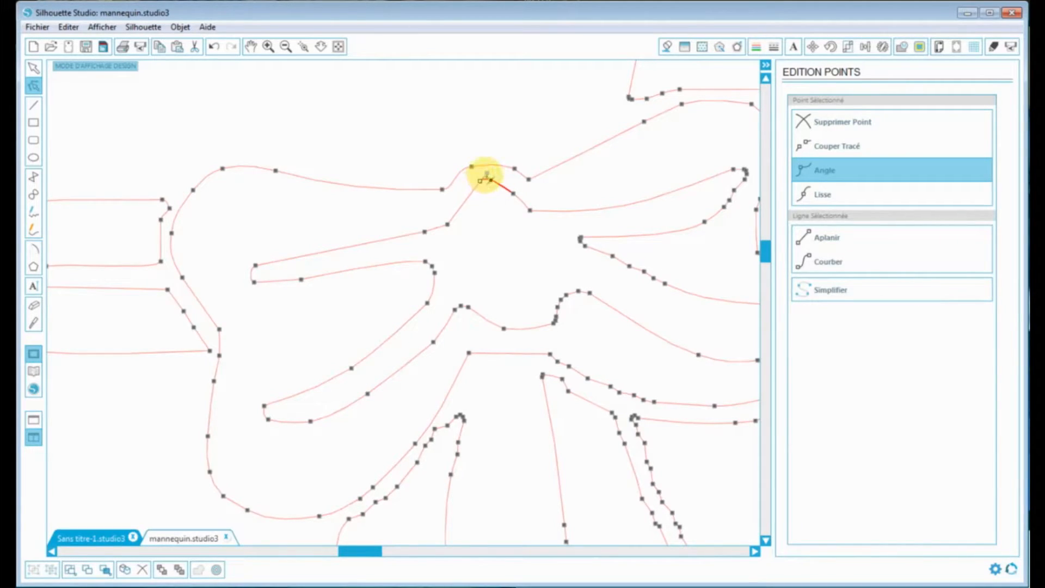
pyautogui.click(449, 224)
pyautogui.click(829, 265)
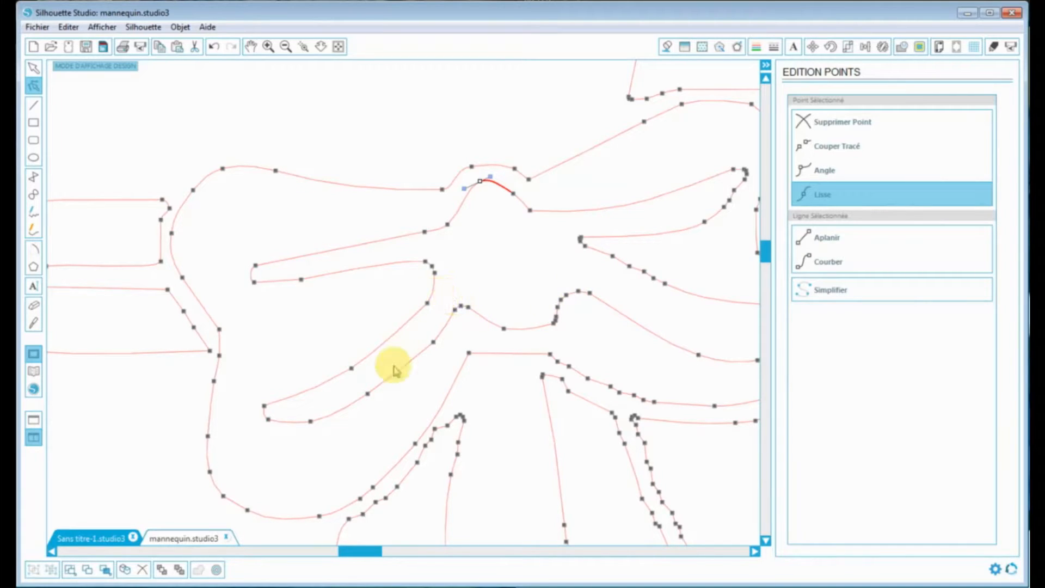
# Delete the clustered points on the right side of the knot's lower edge and reshape the dip with a new point.
pyautogui.click(555, 324)
pyautogui.click(821, 124)
pyautogui.click(561, 299)
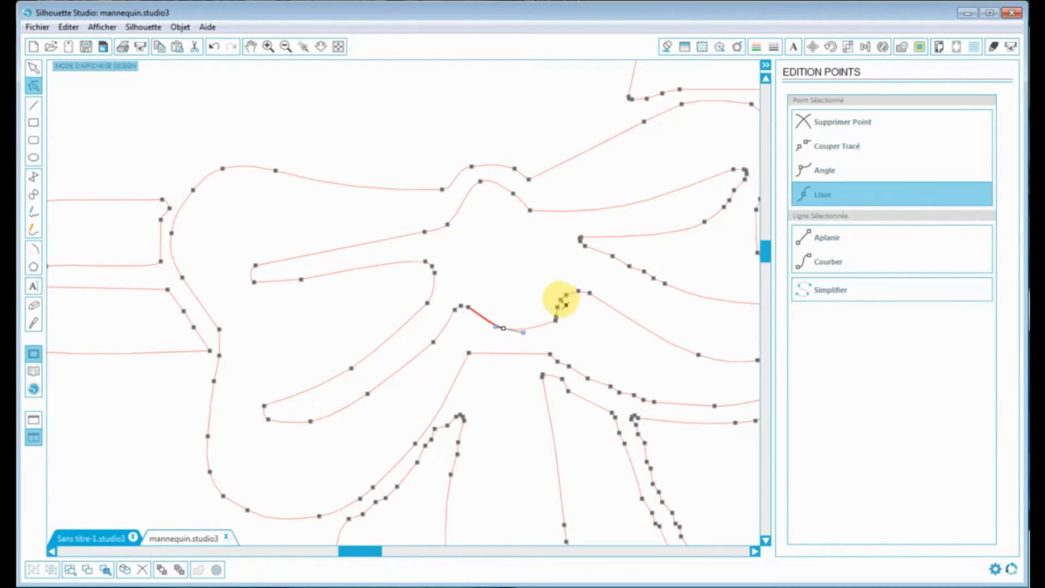
pyautogui.click(853, 124)
pyautogui.click(853, 124)
pyautogui.click(853, 124)
pyautogui.click(854, 124)
pyautogui.click(532, 321)
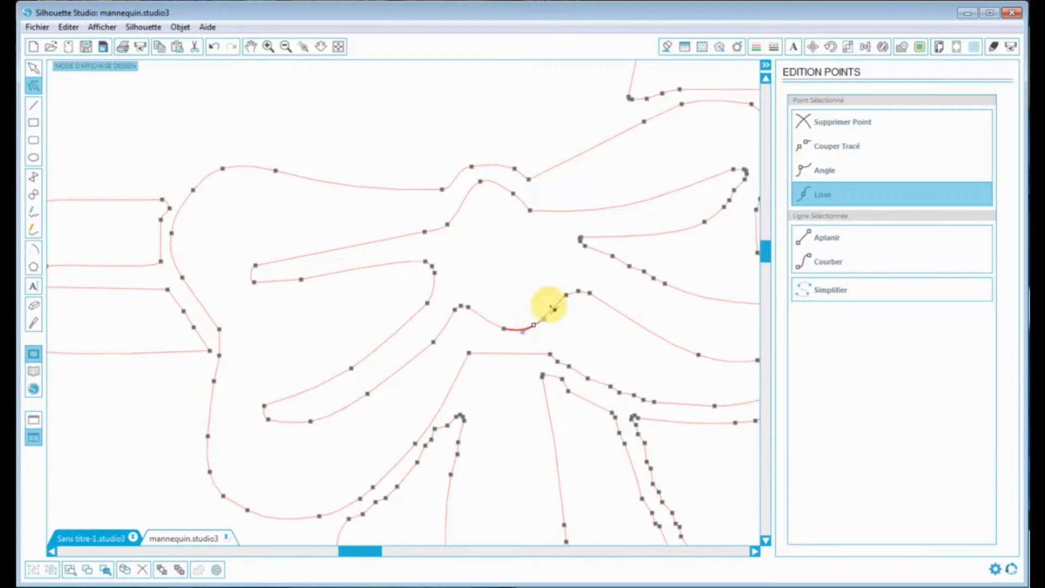
# Delete the extra points at the inner corner between the right loop's two folds, leaving a single corner point.
pyautogui.moveTo(374, 552); pyautogui.dragTo(388, 551)
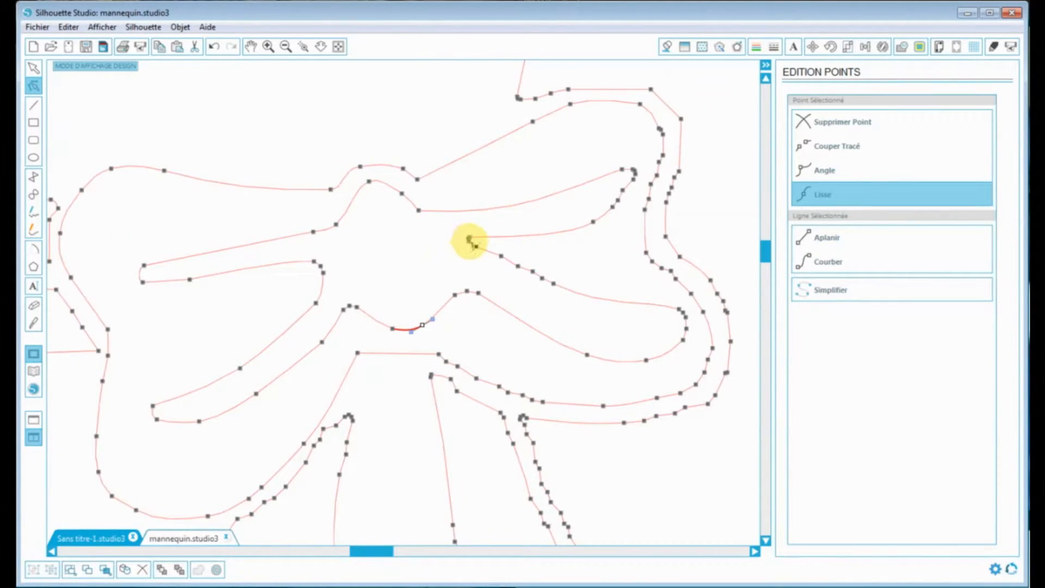
pyautogui.click(470, 240)
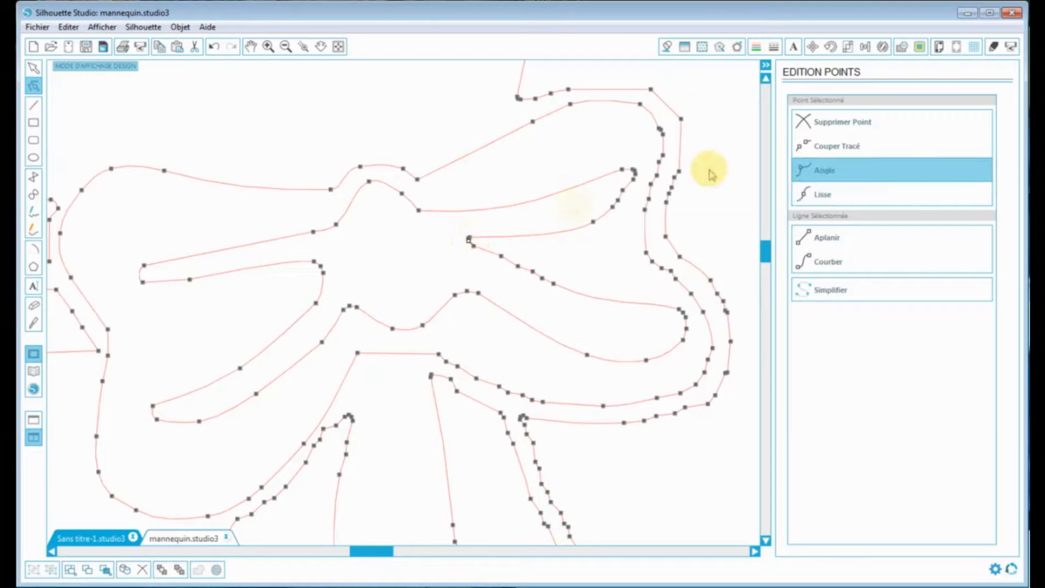
pyautogui.click(837, 126)
pyautogui.click(811, 123)
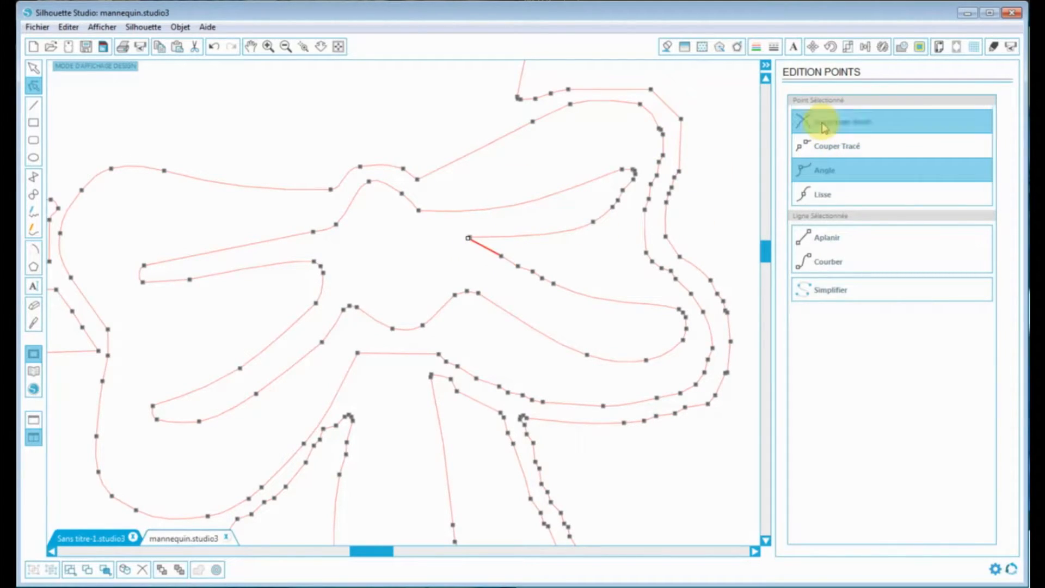
# Delete the surplus points around the outer end of the right loop's upper fold and curve its rounded lower side.
pyautogui.click(623, 191)
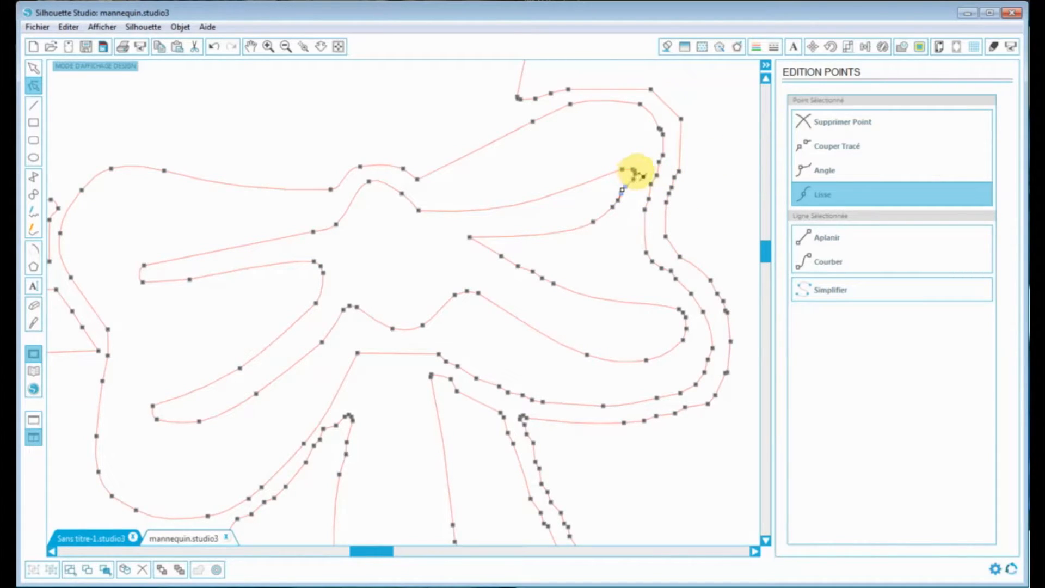
pyautogui.click(635, 173)
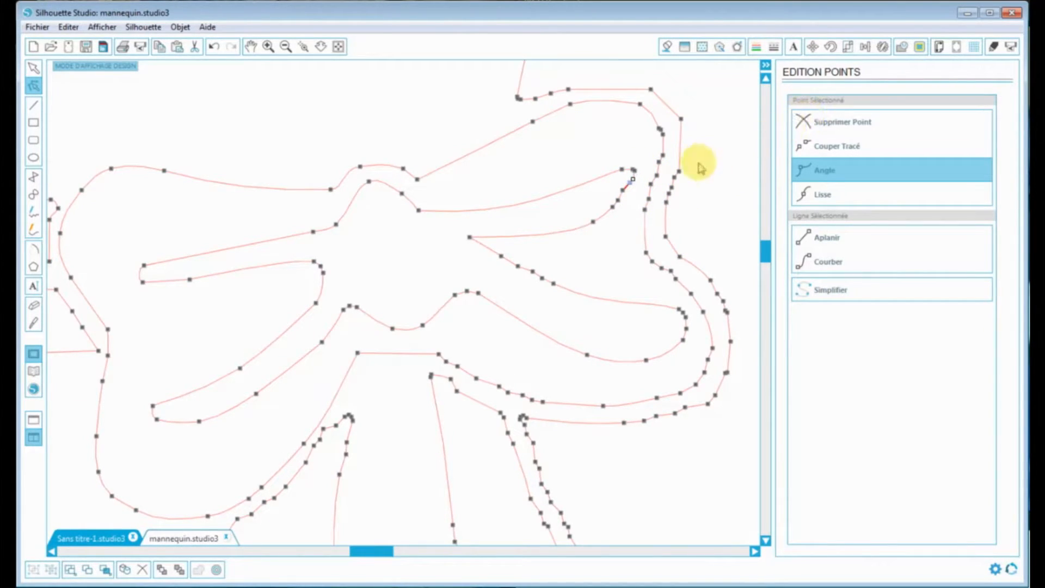
pyautogui.click(805, 123)
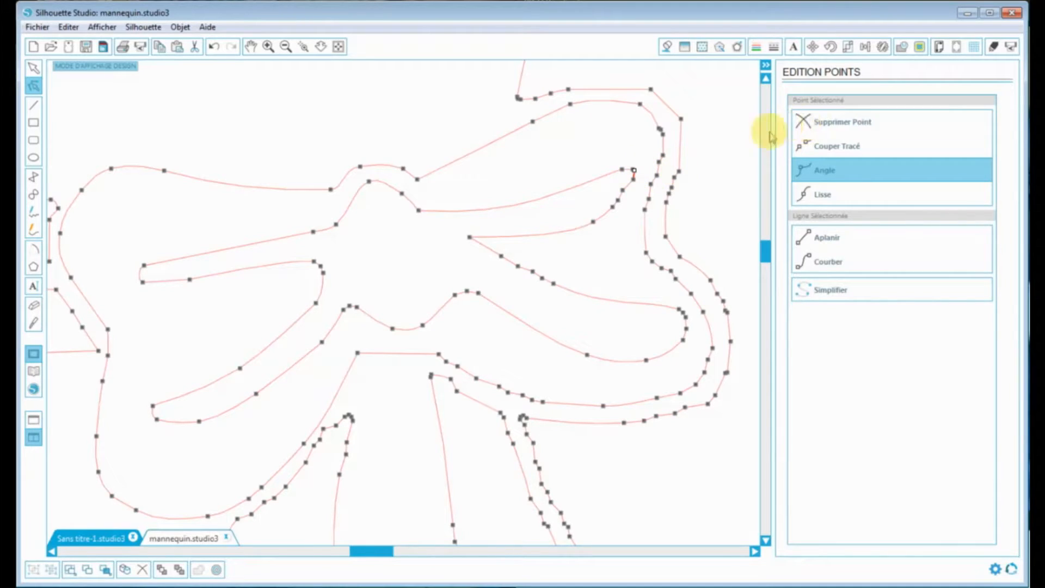
pyautogui.click(839, 123)
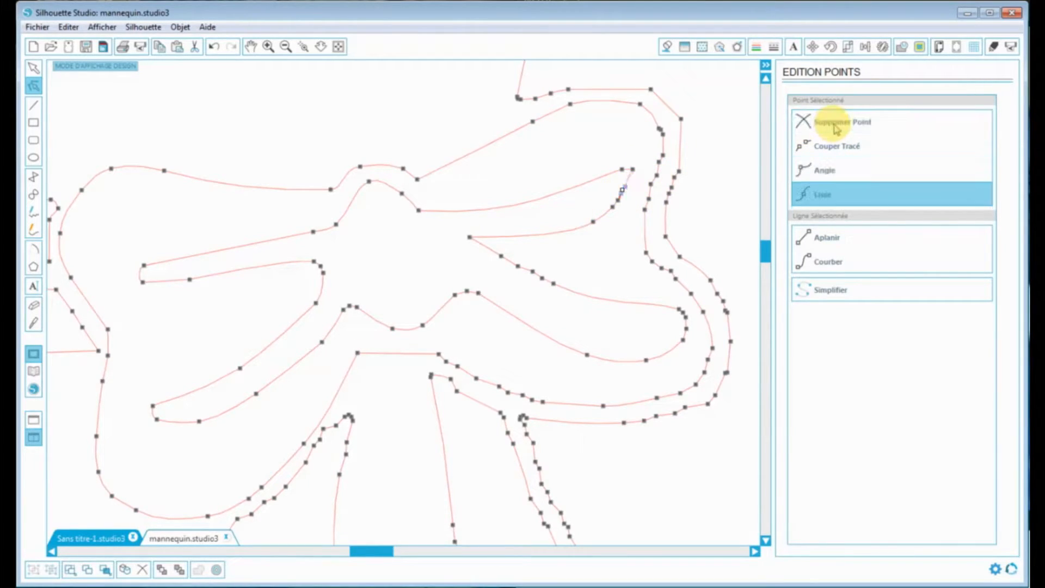
pyautogui.click(842, 125)
pyautogui.click(842, 127)
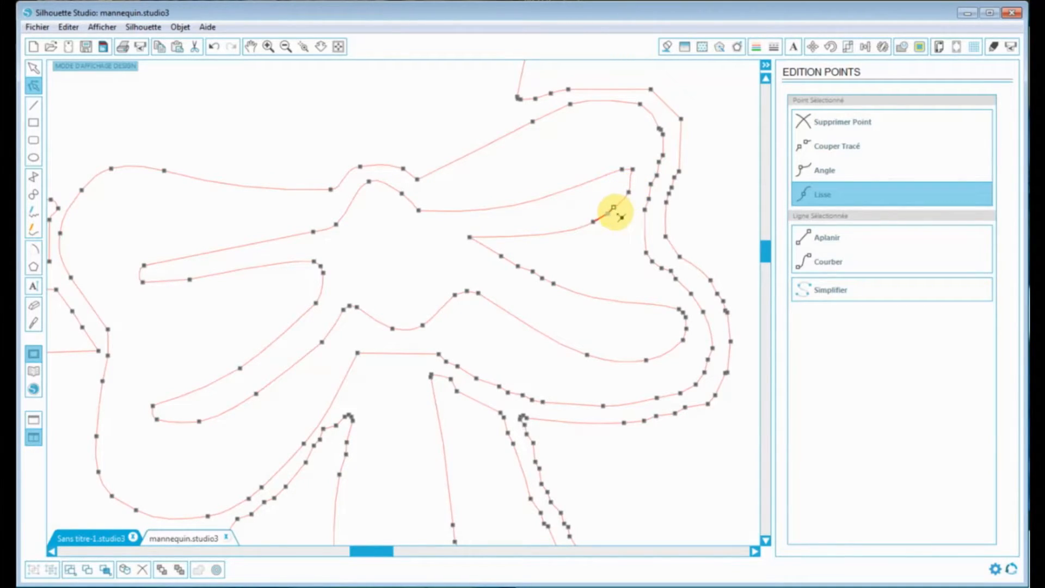
pyautogui.click(823, 262)
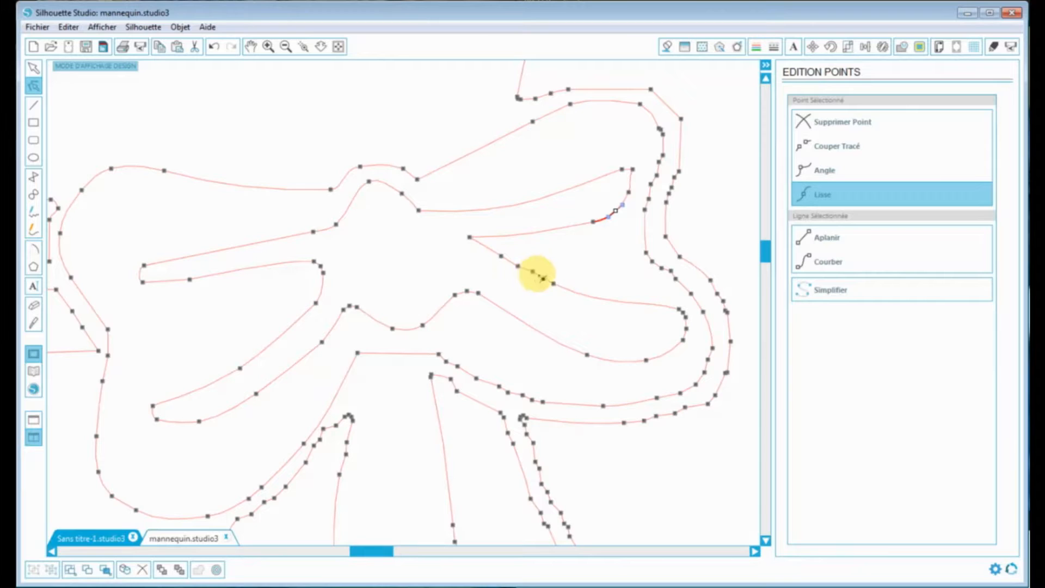
# Thin out the points along the upper edge of the right loop's lower fold and bend the edge with a new point.
pyautogui.click(544, 280)
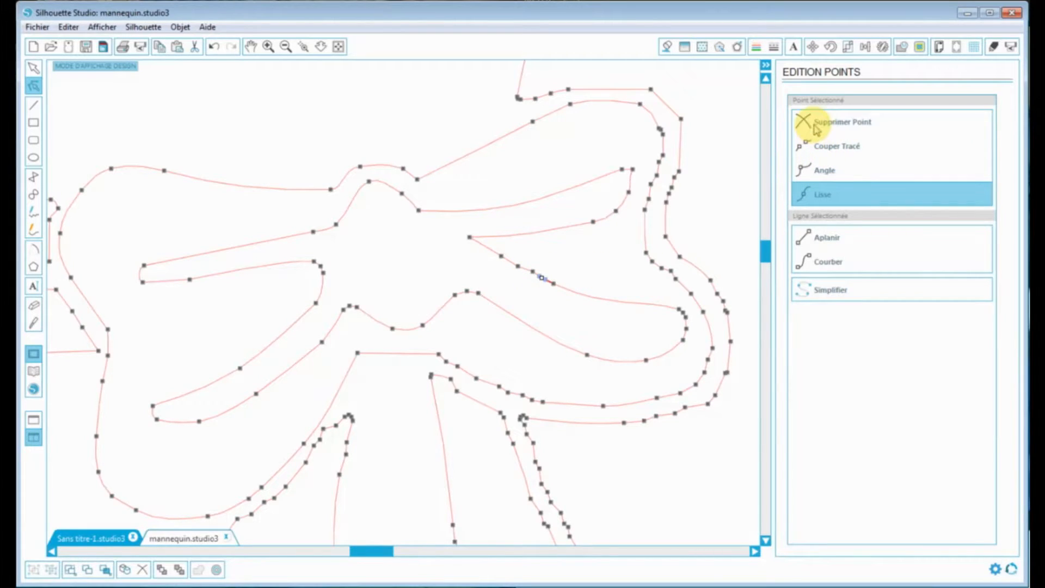
pyautogui.click(817, 127)
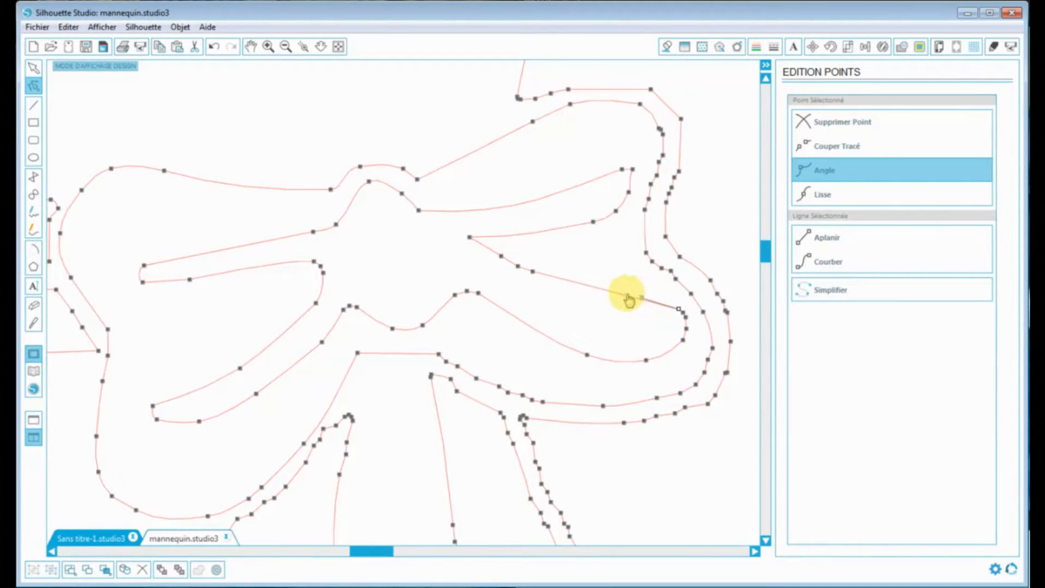
pyautogui.moveTo(626, 297); pyautogui.dragTo(618, 304)
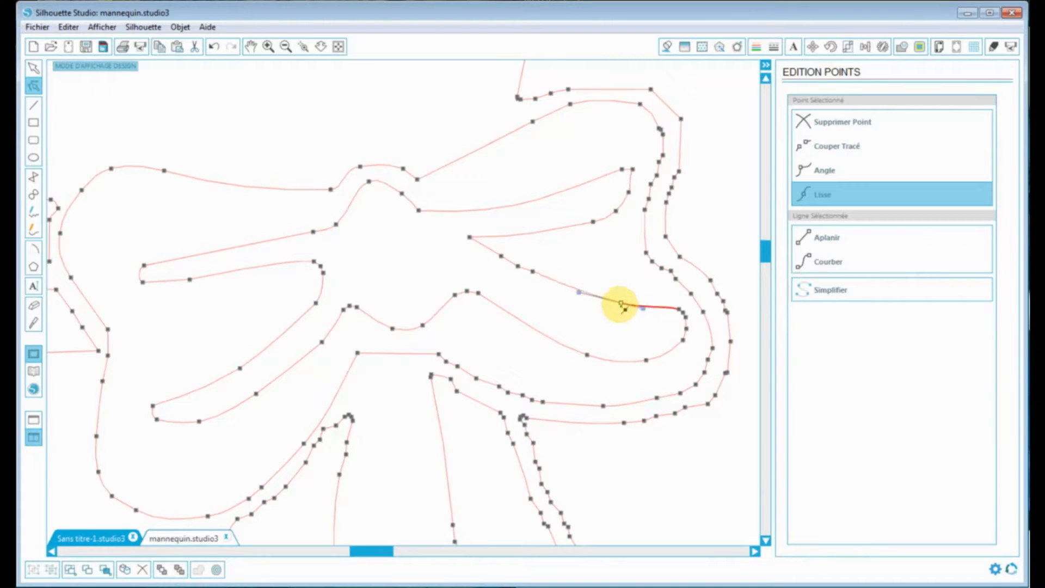
pyautogui.click(518, 266)
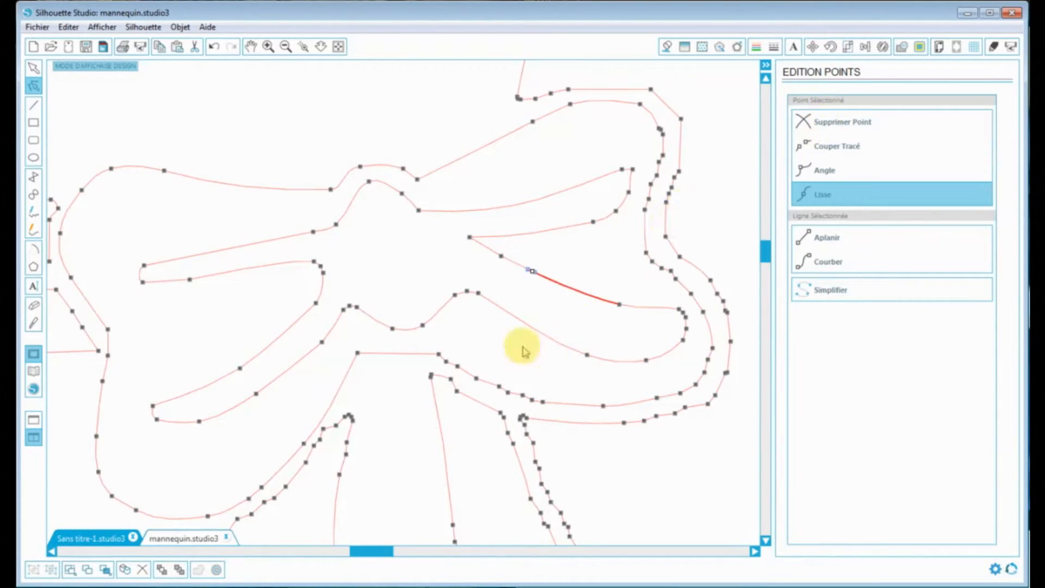
# Delete the clustered points along the right loop's inner outline, from its upper outer corner down toward the side notch.
pyautogui.moveTo(665, 158); pyautogui.dragTo(664, 134)
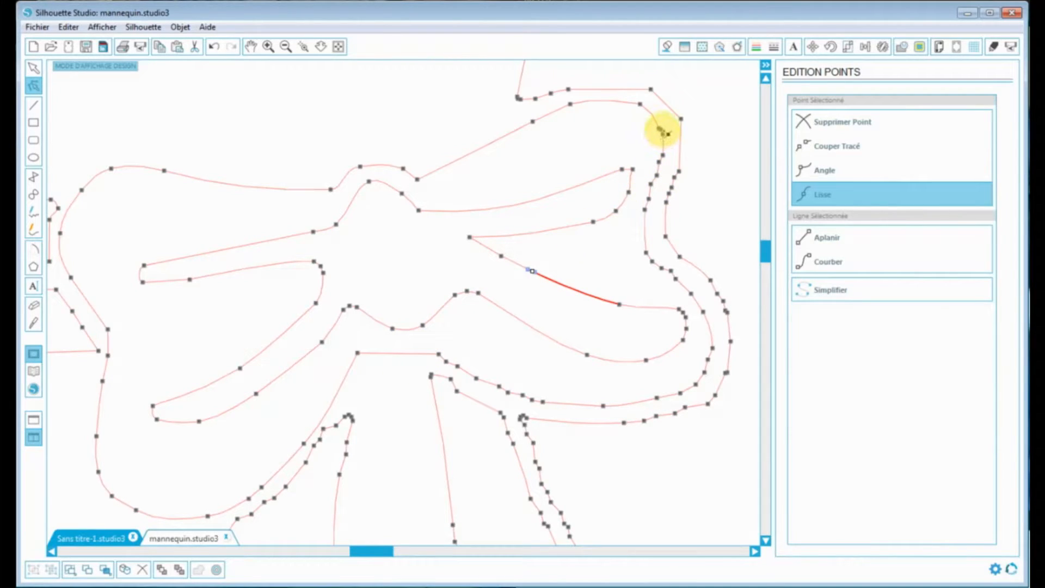
pyautogui.click(663, 130)
pyautogui.click(819, 118)
pyautogui.click(819, 118)
pyautogui.press('Delete')
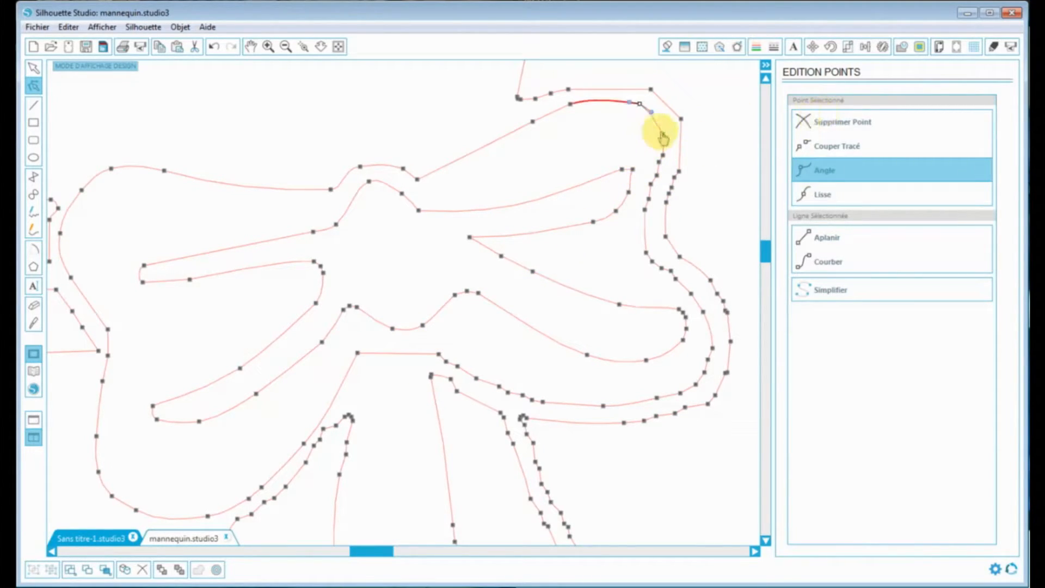
pyautogui.click(648, 200)
pyautogui.click(858, 128)
pyautogui.click(858, 127)
pyautogui.click(858, 128)
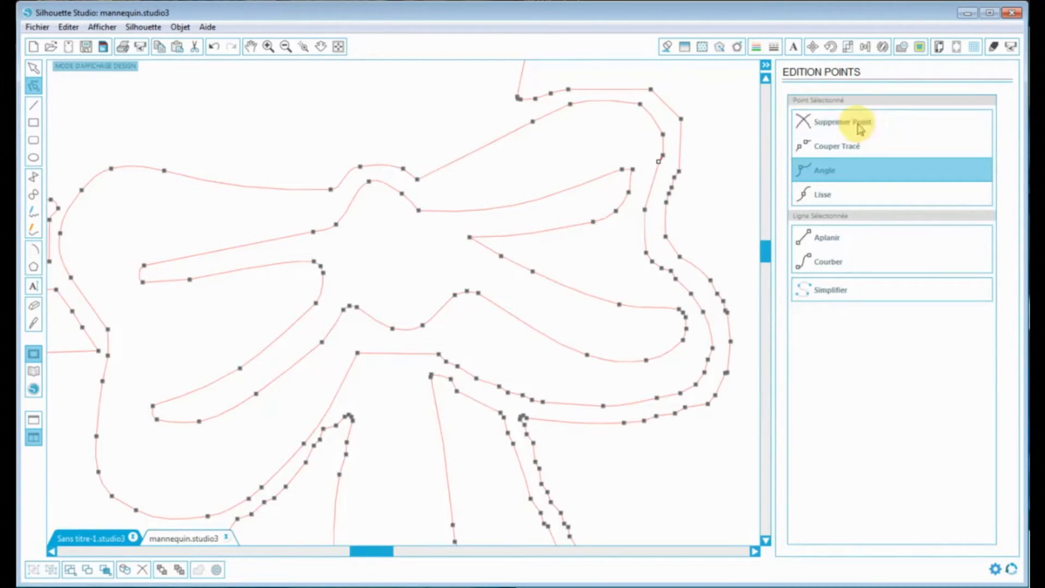
pyautogui.click(860, 128)
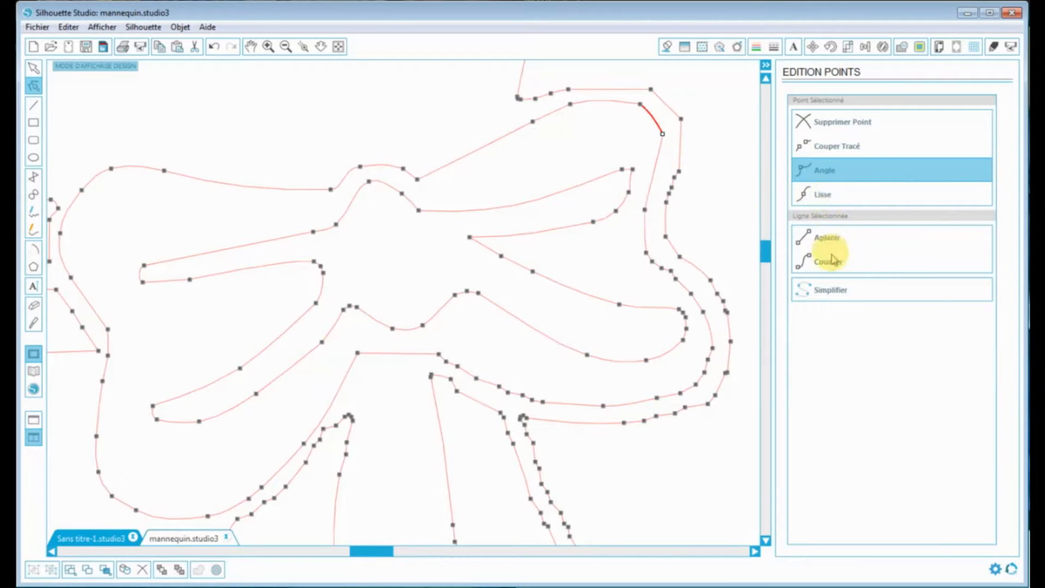
# Round the upper outer corner of the right loop's inner outline, then delete the extra point below the side notch and curve the notch segment.
pyautogui.click(664, 134)
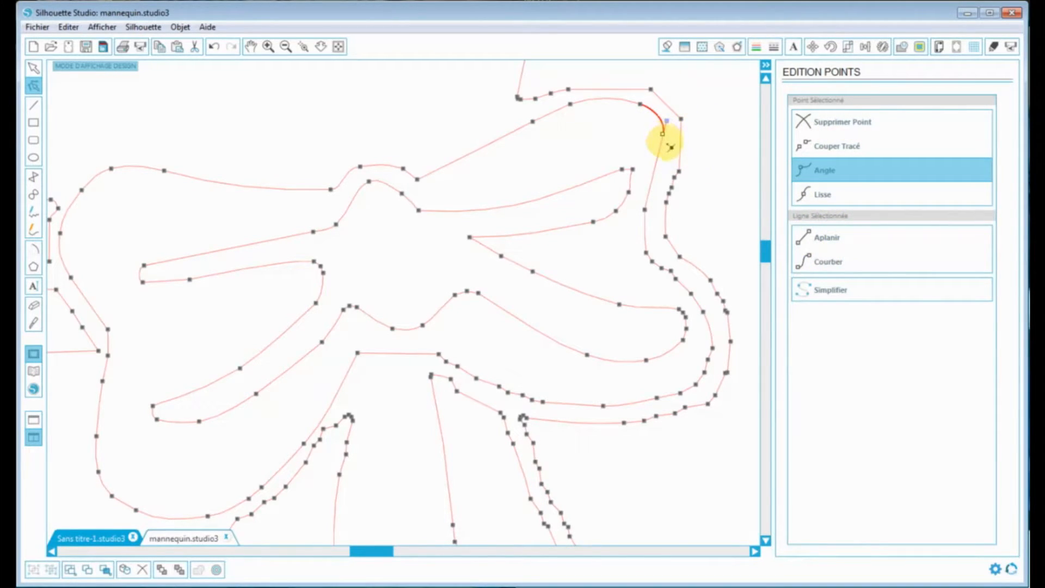
pyautogui.moveTo(662, 161); pyautogui.dragTo(661, 161)
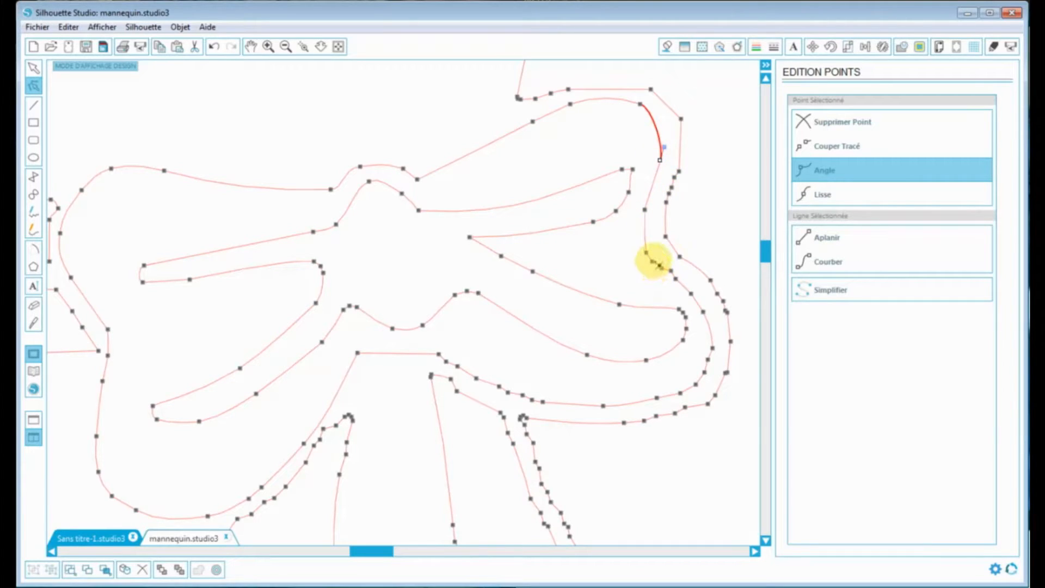
pyautogui.click(653, 261)
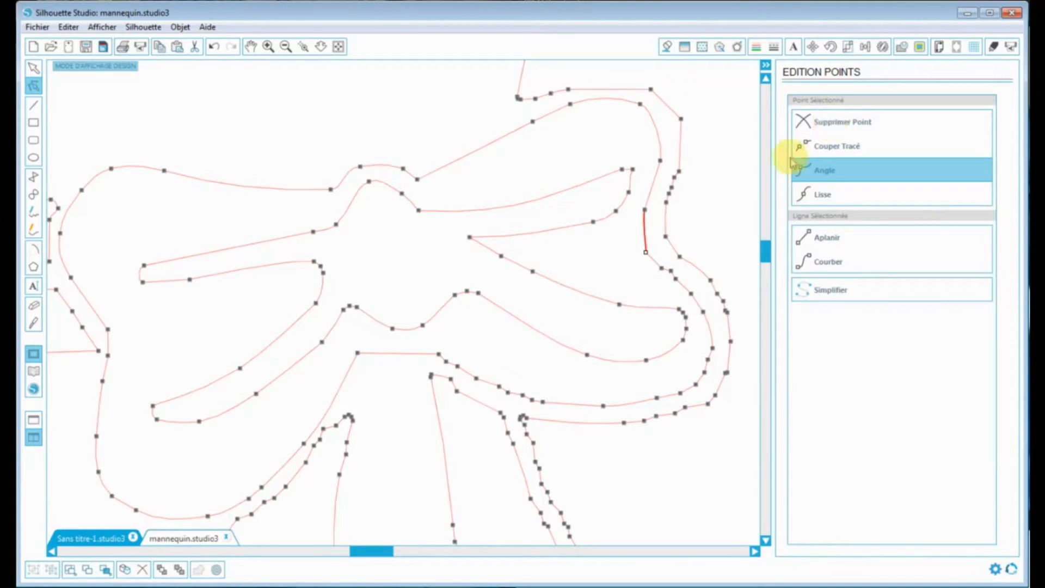
pyautogui.click(828, 263)
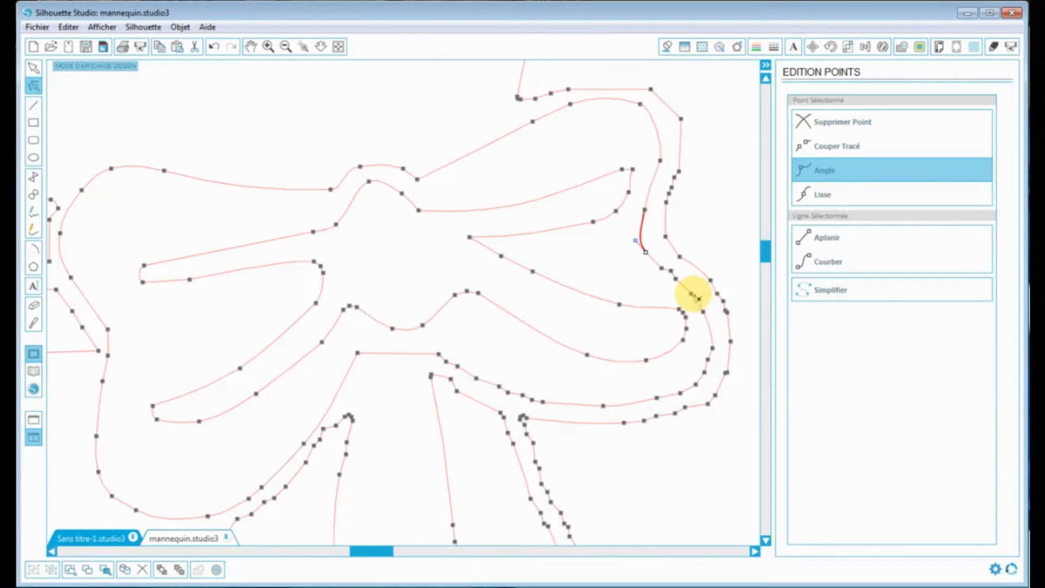
# Delete the surplus points on the right loop's inner outline just below the side notch and curve the line at the remaining point.
pyautogui.click(693, 295)
pyautogui.click(843, 131)
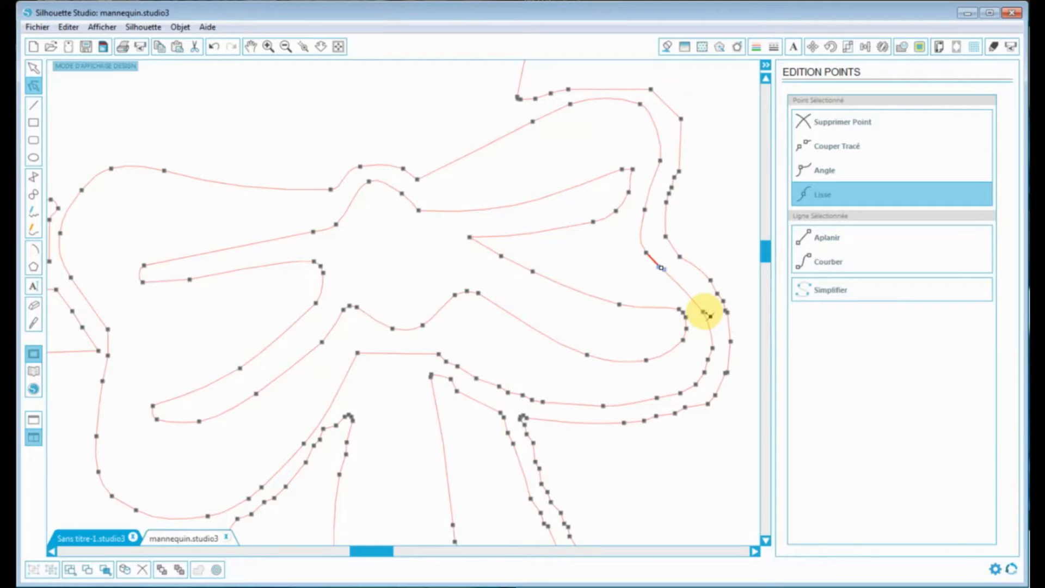
pyautogui.click(704, 312)
pyautogui.click(663, 268)
pyautogui.click(837, 264)
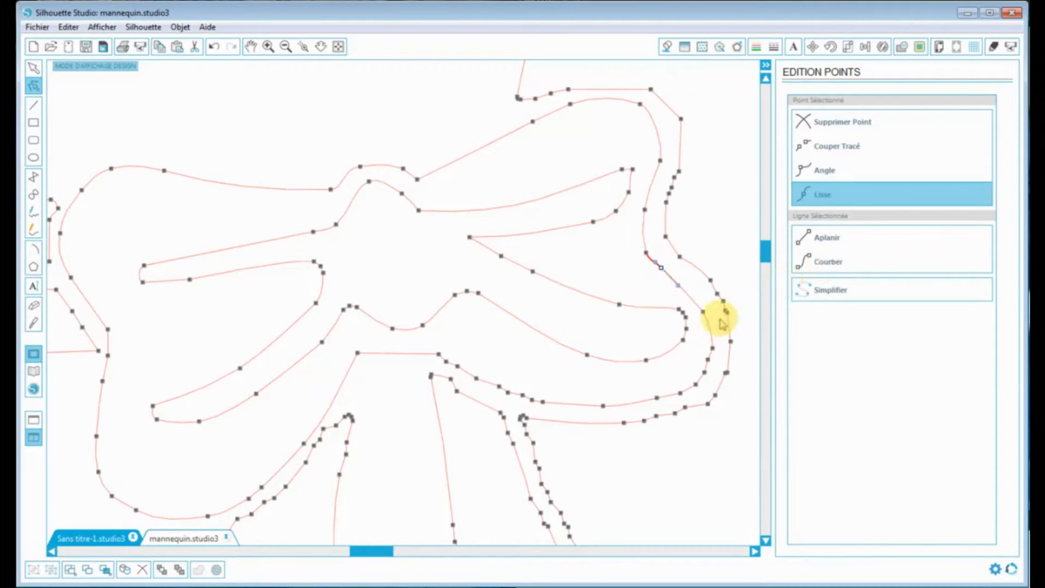
# Remove the extra points at the lower outer end of the right loop's inner outline and curve the outline there.
pyautogui.click(706, 372)
pyautogui.click(822, 130)
pyautogui.click(823, 130)
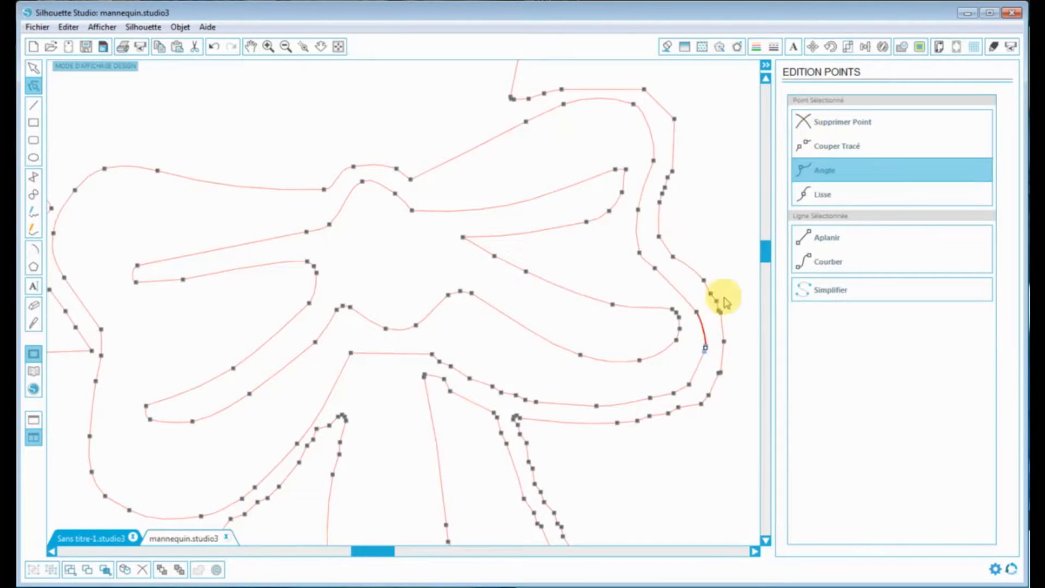
pyautogui.click(821, 261)
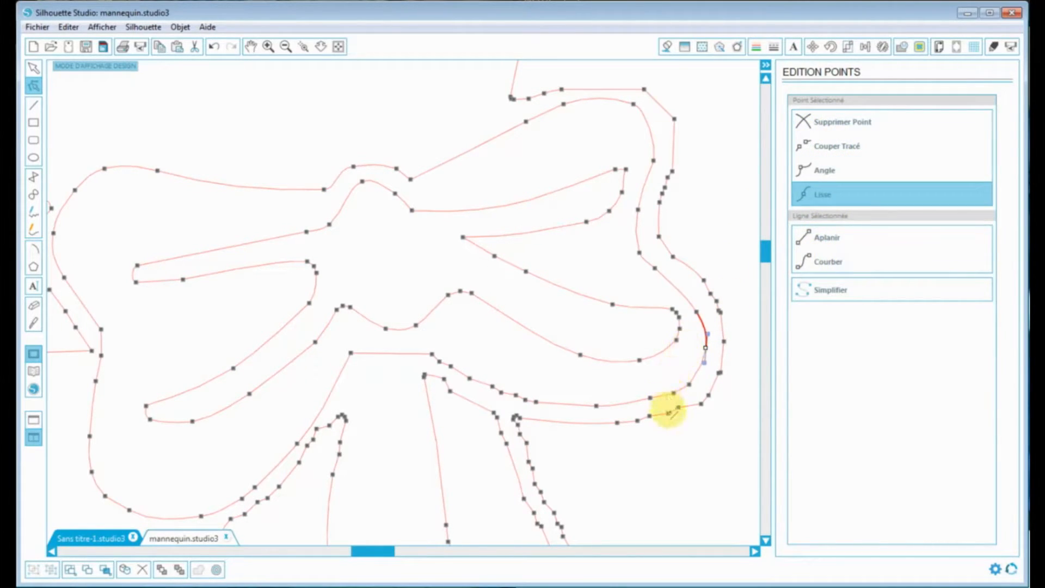
# Delete the surplus point midway along the inner outline's lower edge and curve the edge toward the loop's rounded outer end.
pyautogui.click(601, 409)
pyautogui.click(835, 122)
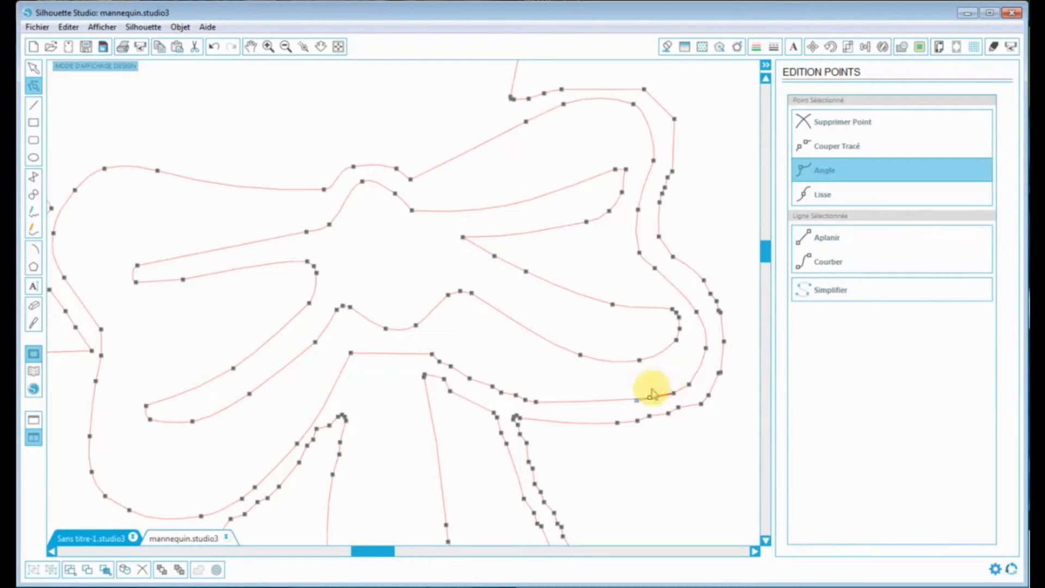
pyautogui.click(799, 263)
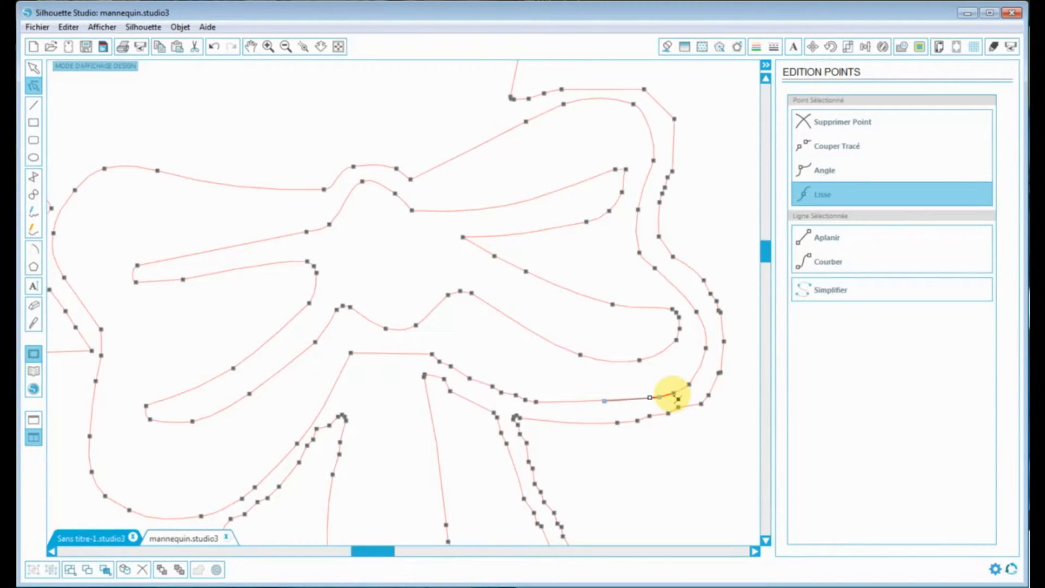
pyautogui.click(675, 395)
# Delete the clustered points on the inner outline's lower edge toward the bow's knot and curve the remaining segments.
pyautogui.click(504, 393)
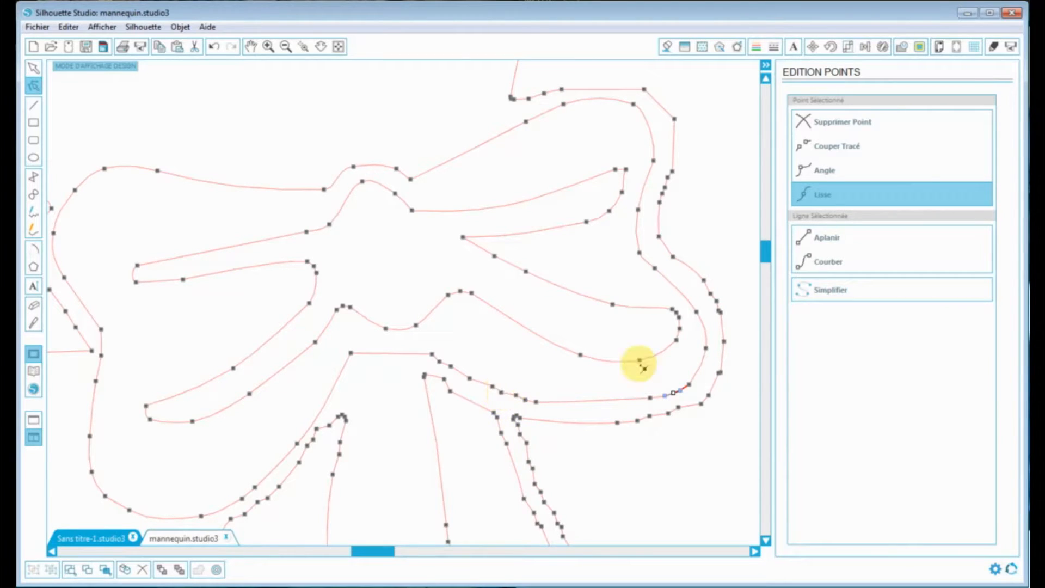
pyautogui.click(859, 122)
pyautogui.click(859, 124)
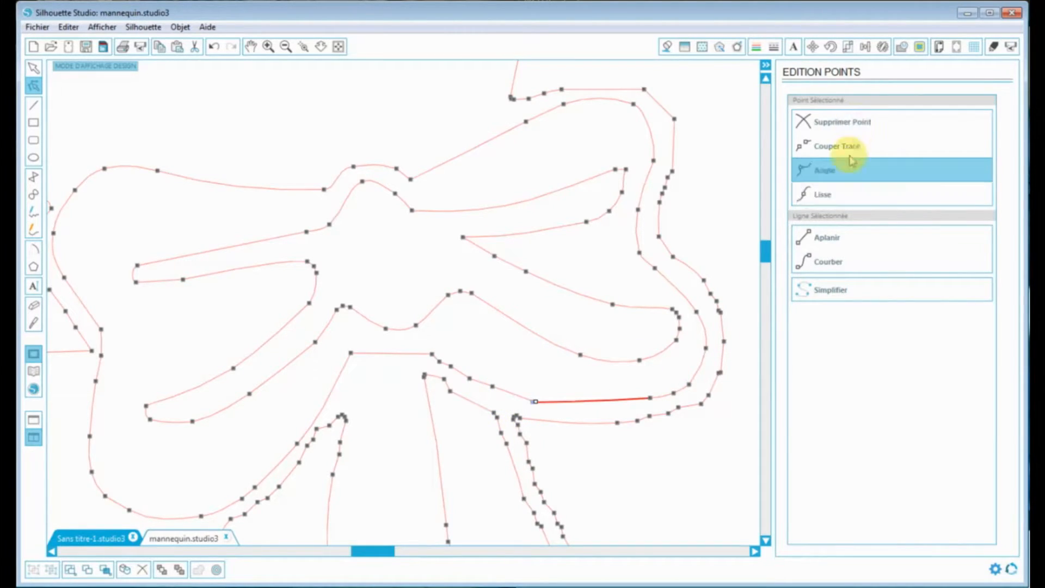
pyautogui.click(823, 266)
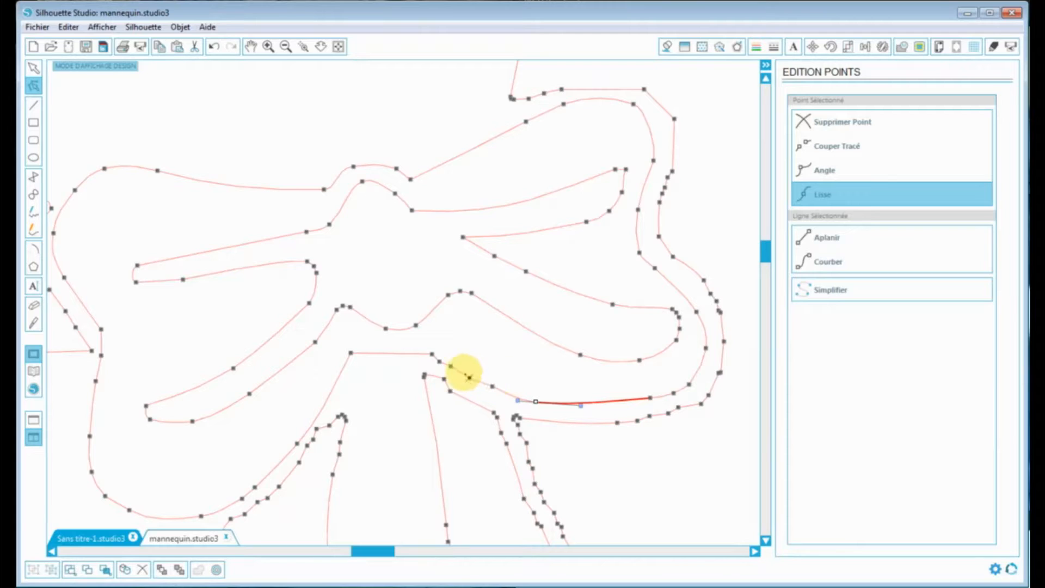
pyautogui.click(840, 124)
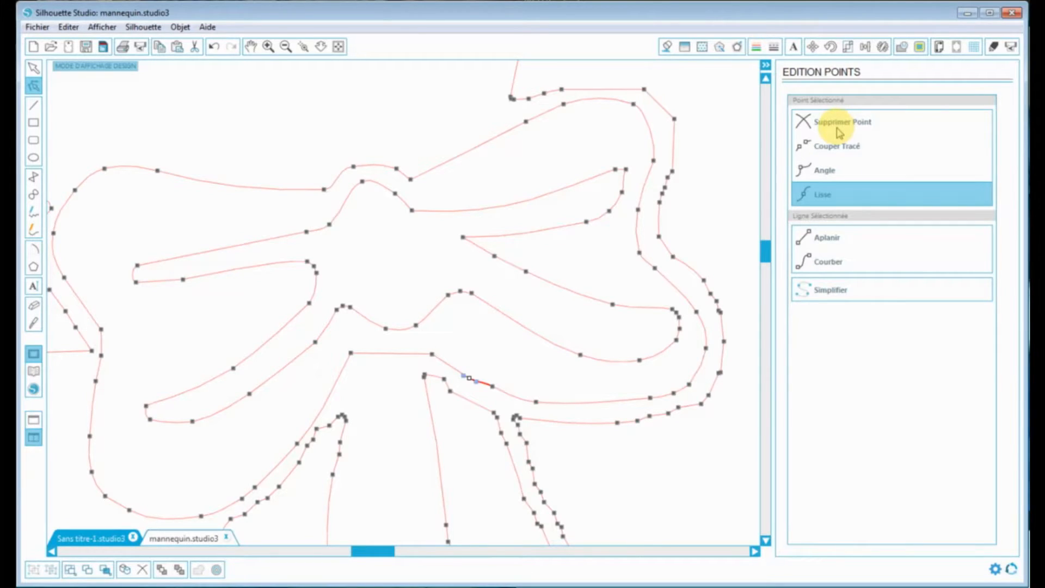
pyautogui.click(841, 121)
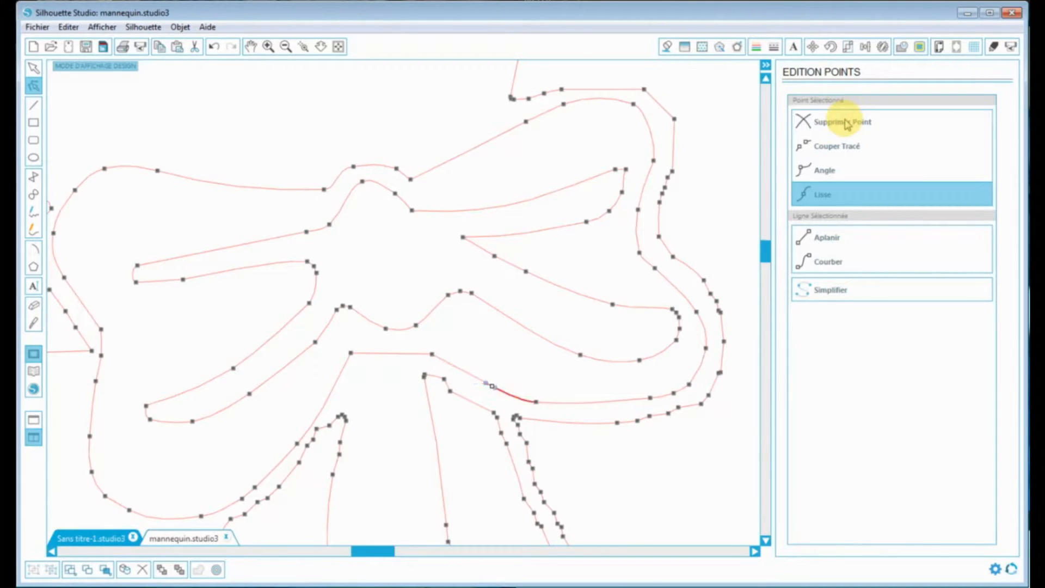
pyautogui.click(838, 260)
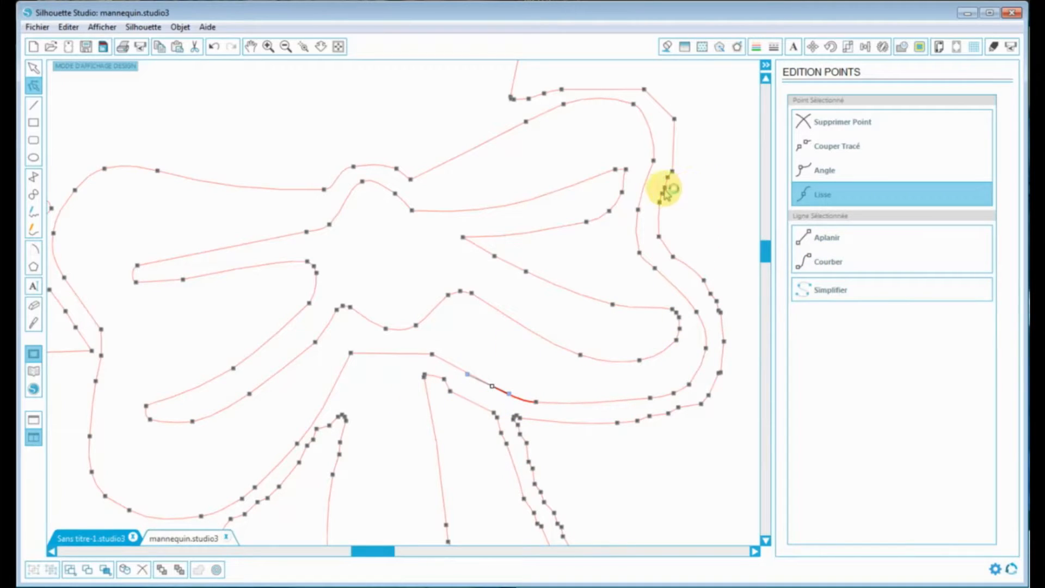
# Delete the clustered points on the right loop's outer outline above the side notch and smooth the remaining point into the curve.
pyautogui.click(835, 122)
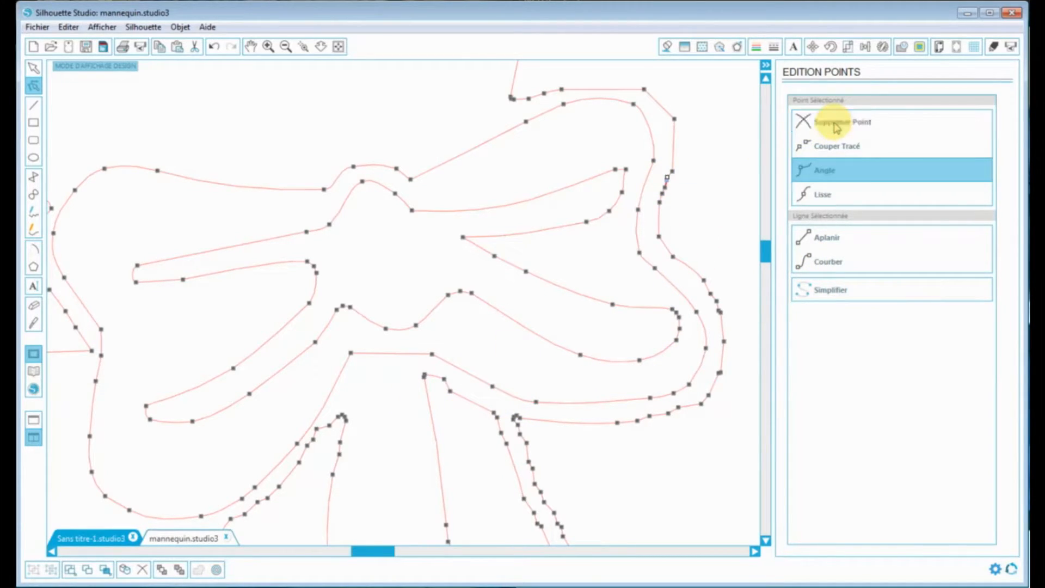
pyautogui.click(836, 124)
pyautogui.click(836, 123)
pyautogui.click(836, 123)
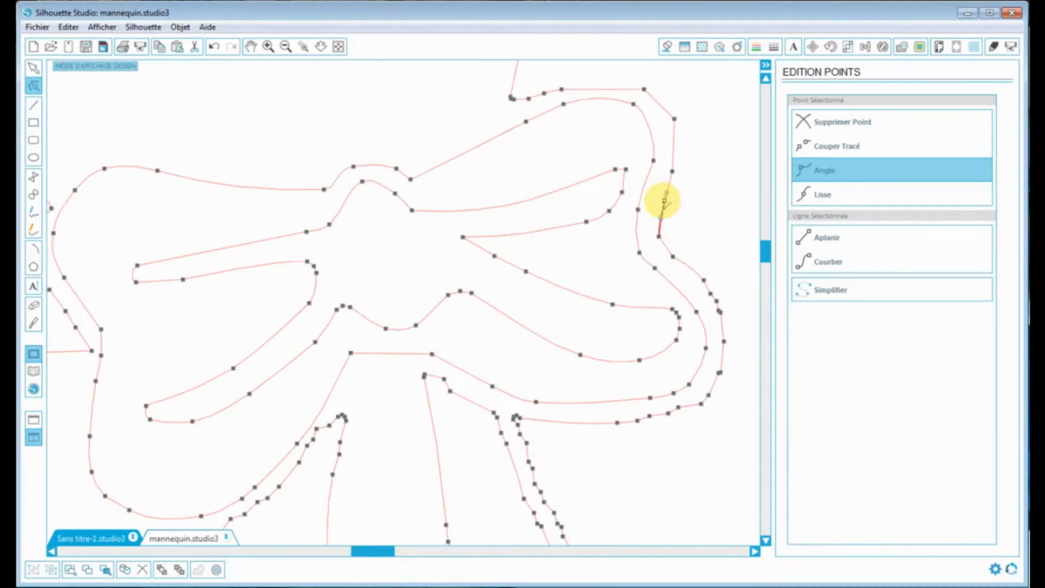
pyautogui.click(665, 200)
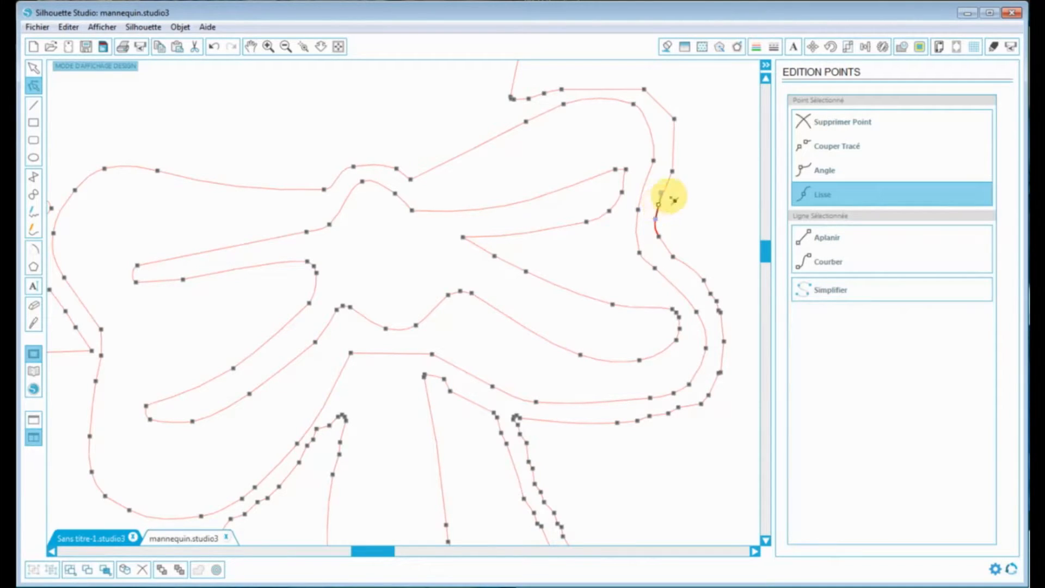
# Smooth the two points at the upper outer corner of the right loop's outer outline into a rounded curve.
pyautogui.click(677, 119)
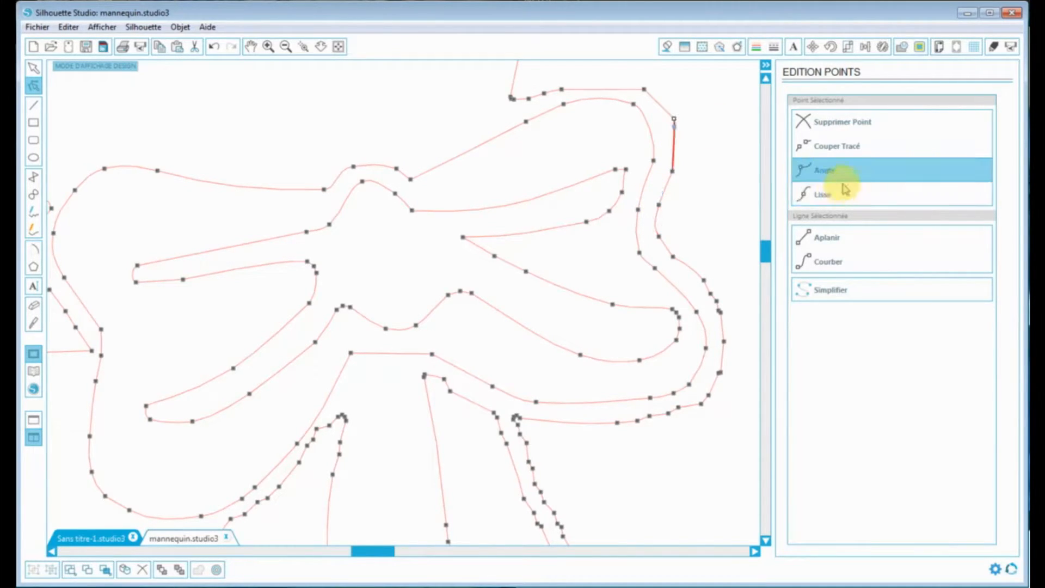
pyautogui.click(828, 199)
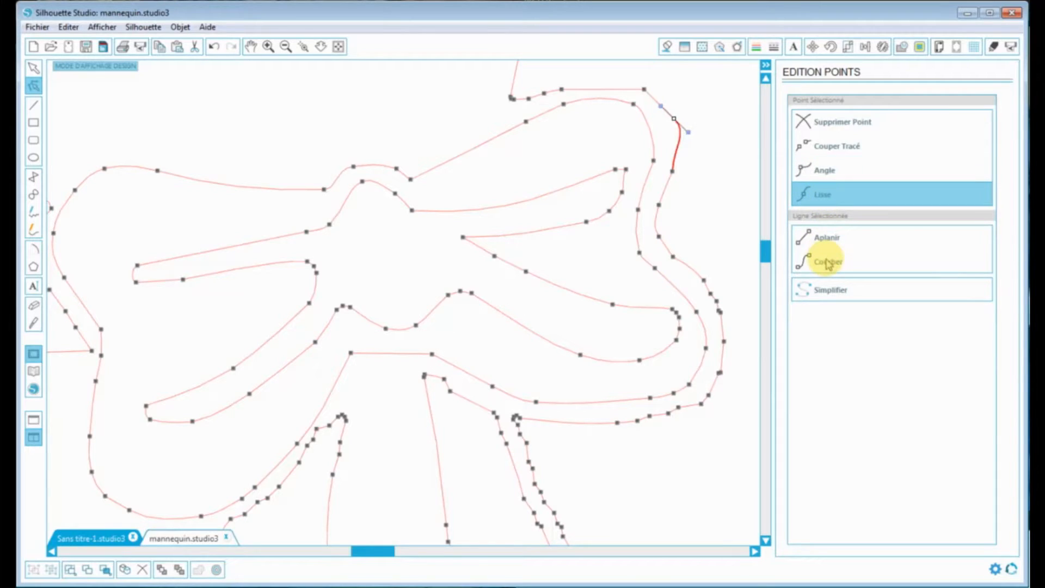
pyautogui.click(645, 90)
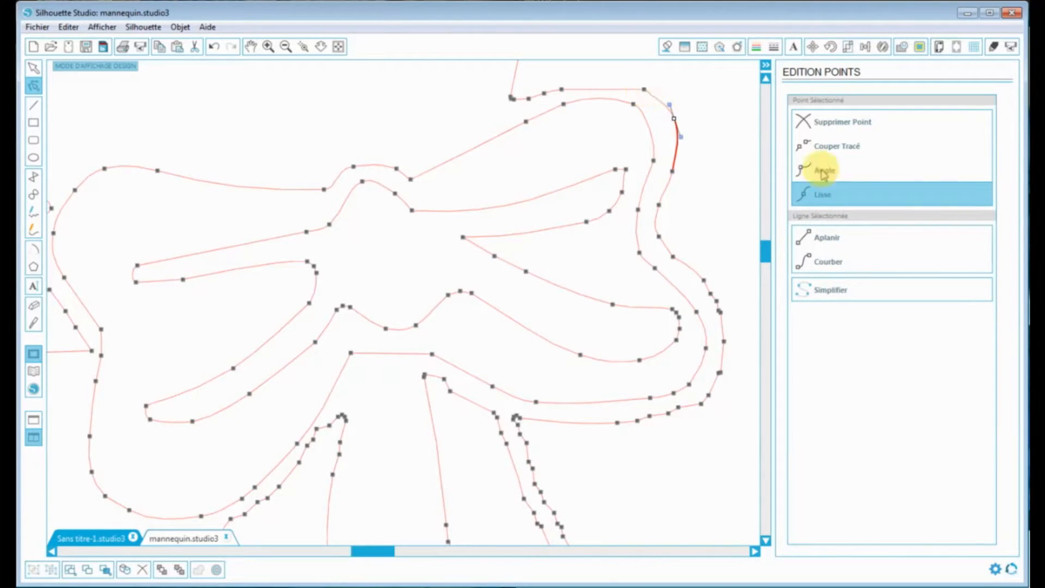
pyautogui.click(827, 263)
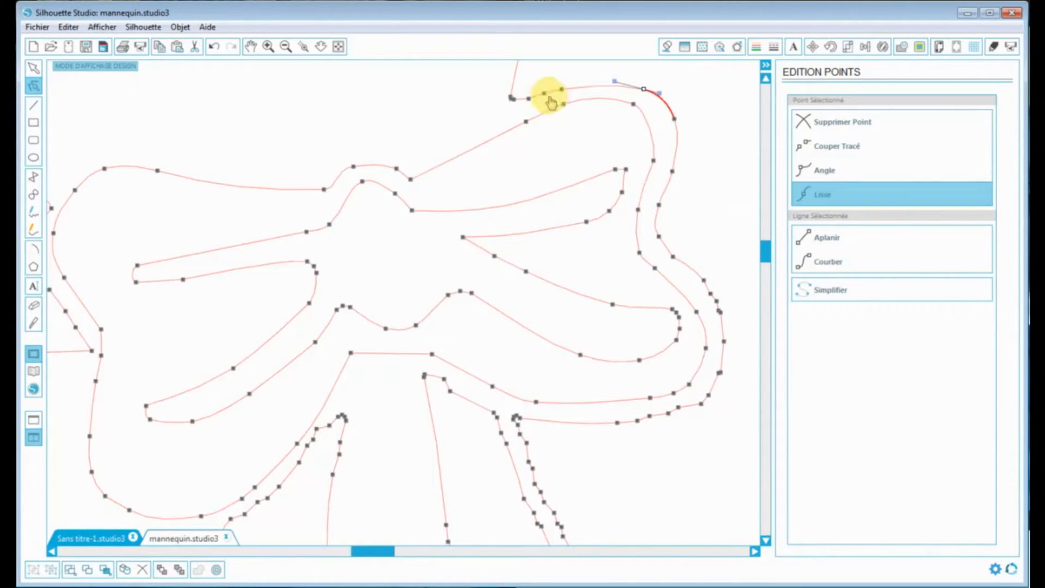
# Delete the clustered points at the inner end of the outer outline's upper edge, leaving one corner point, and curve the edge.
pyautogui.click(514, 100)
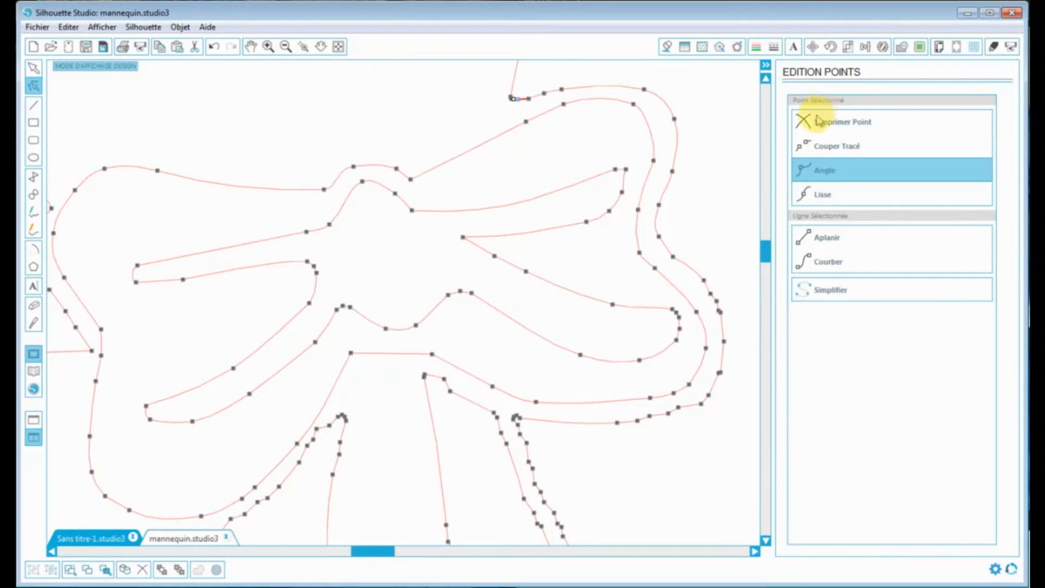
pyautogui.click(818, 120)
pyautogui.click(819, 120)
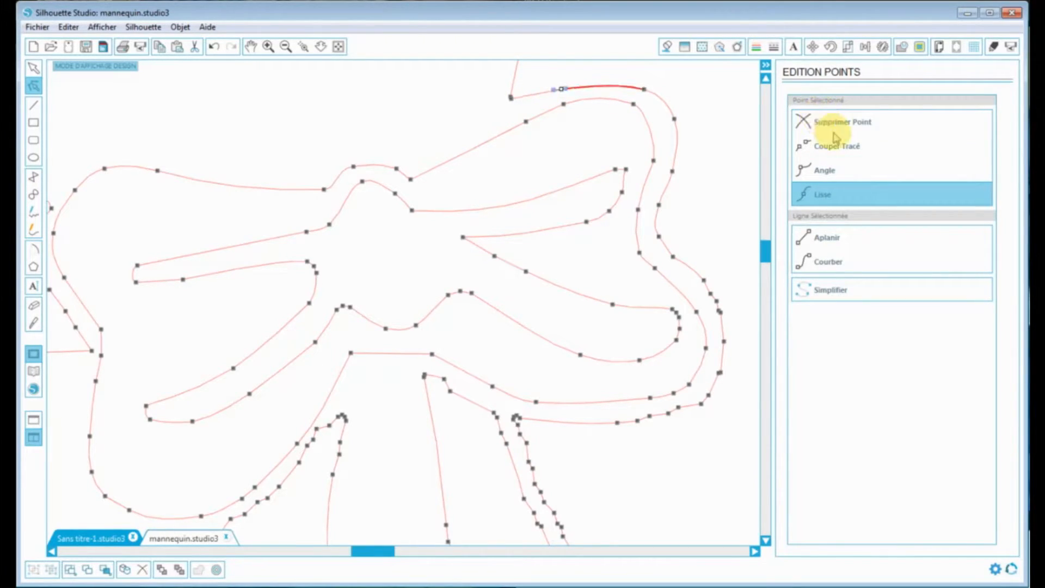
pyautogui.click(831, 266)
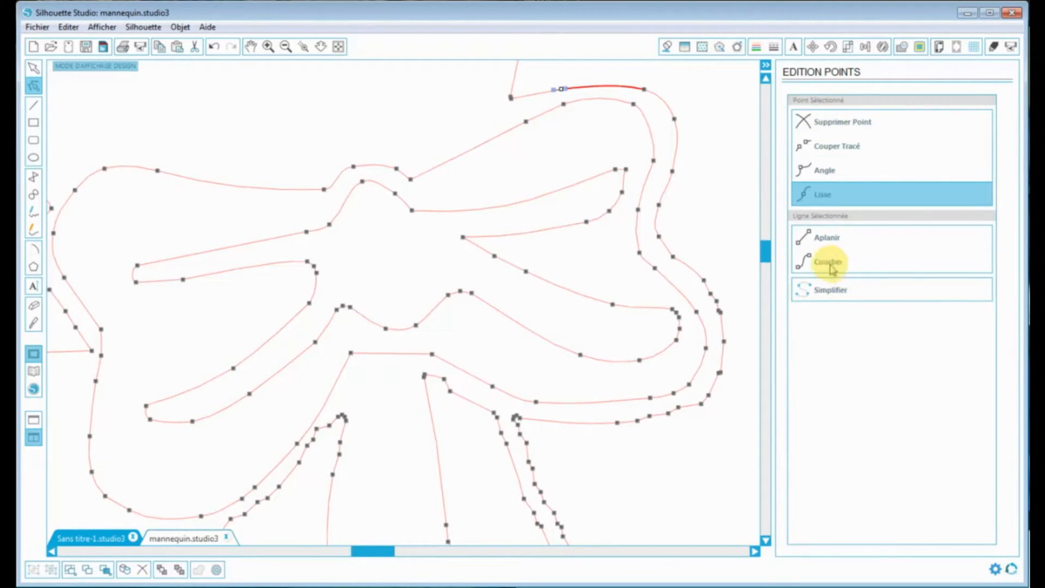
pyautogui.click(511, 98)
pyautogui.click(821, 126)
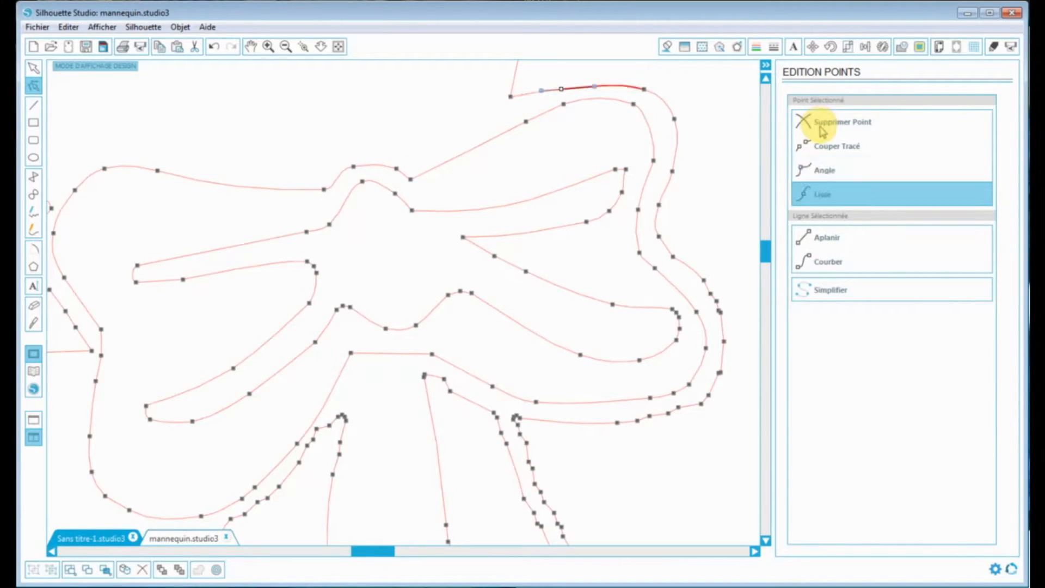
# Delete the doubled and clustered points on the outer side of the right loop's outer outline below the notch and curve that side.
pyautogui.click(721, 313)
pyautogui.click(821, 122)
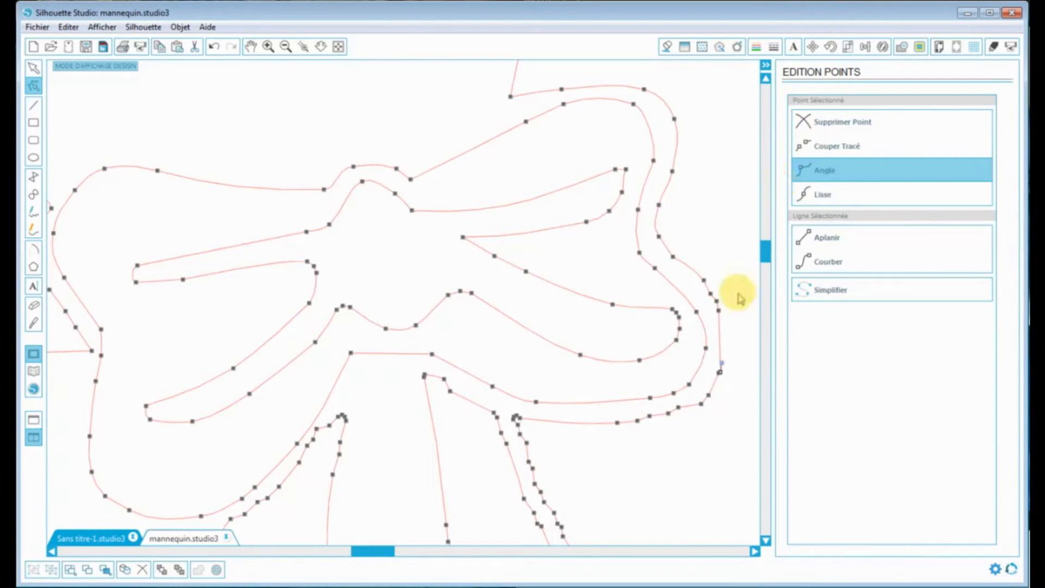
pyautogui.click(714, 294)
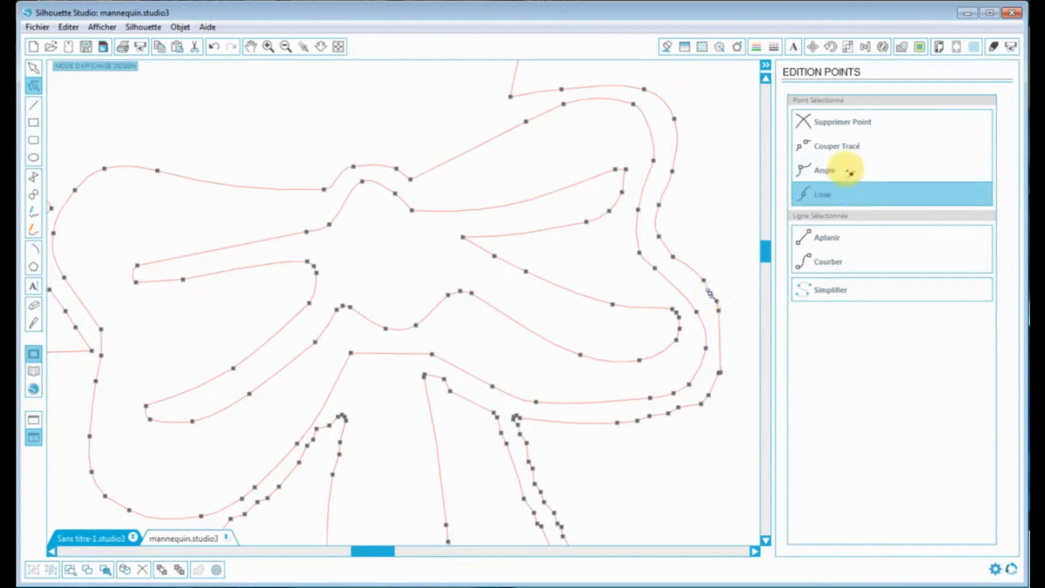
pyautogui.click(849, 126)
pyautogui.click(825, 262)
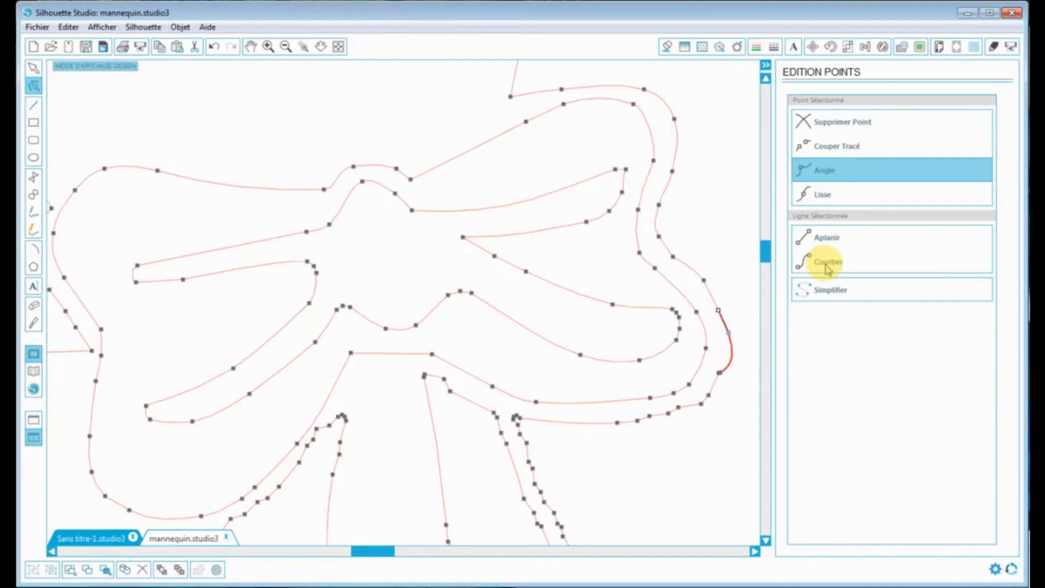
pyautogui.click(720, 372)
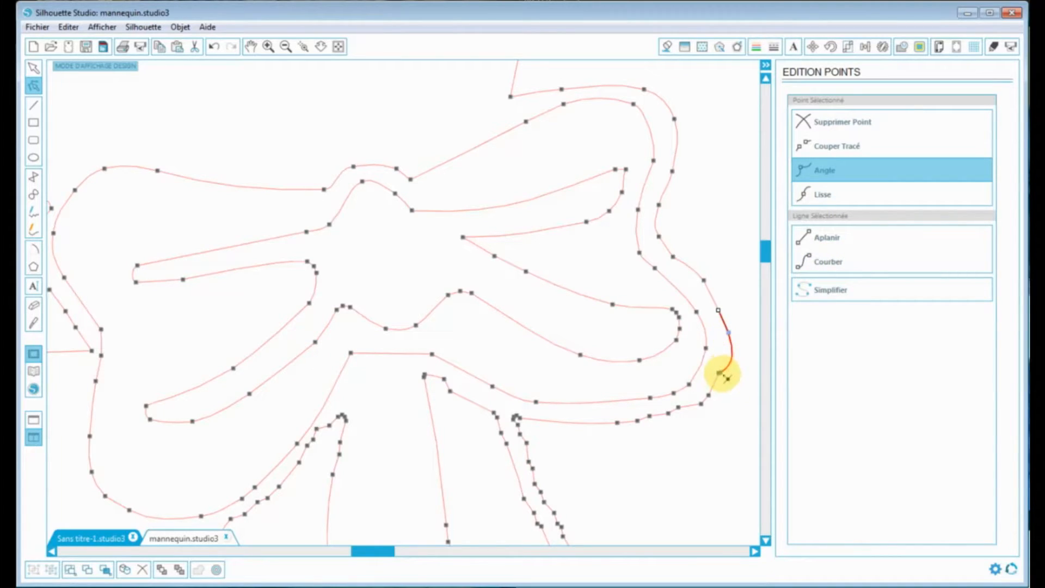
pyautogui.click(838, 123)
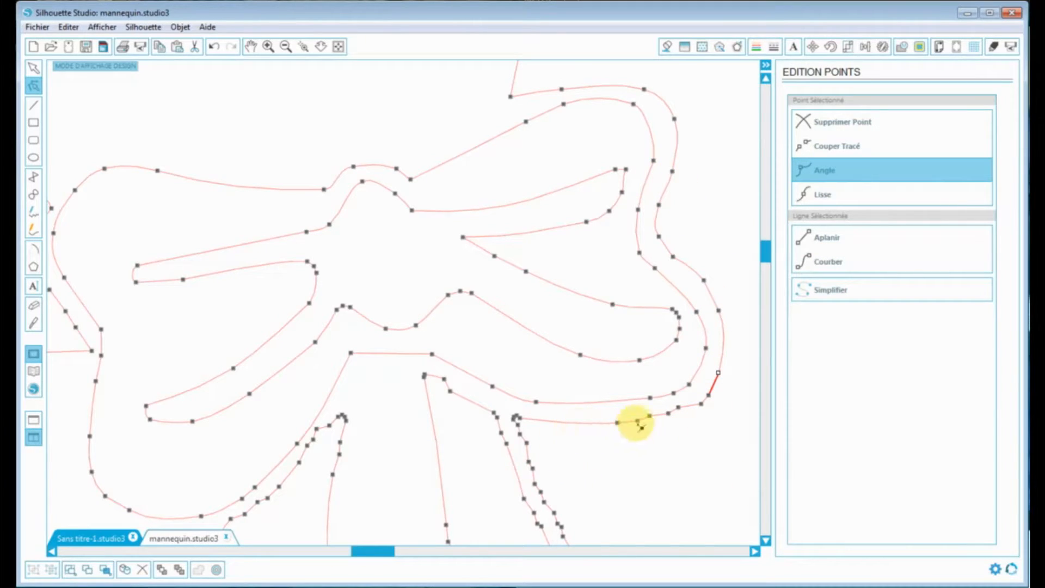
# Delete the surplus points on the lower edge of the right loop's outer outline and smooth its lower outer corner into a curve.
pyautogui.click(844, 127)
pyautogui.click(850, 125)
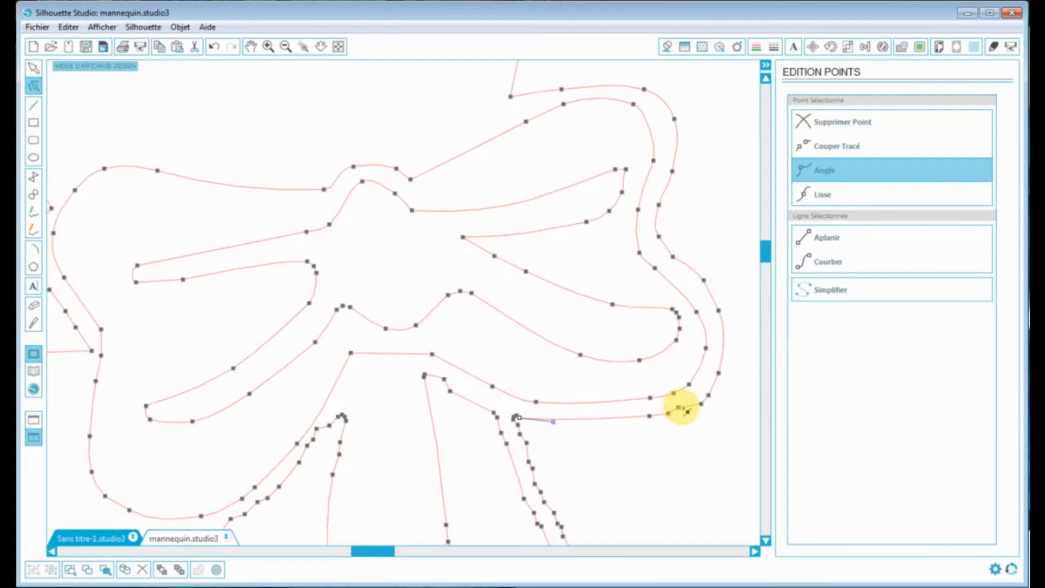
pyautogui.click(680, 408)
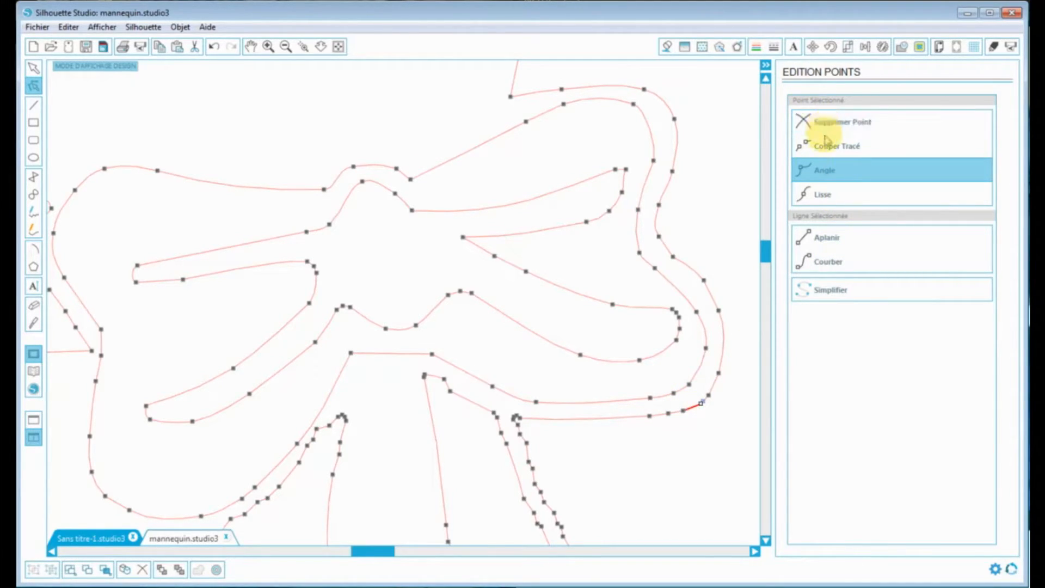
pyautogui.click(709, 396)
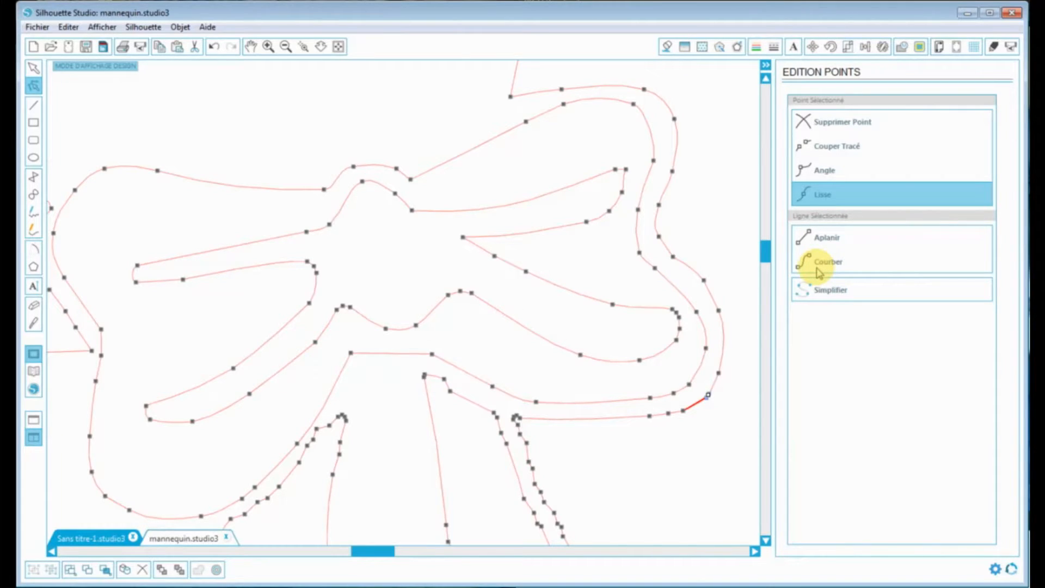
pyautogui.click(828, 271)
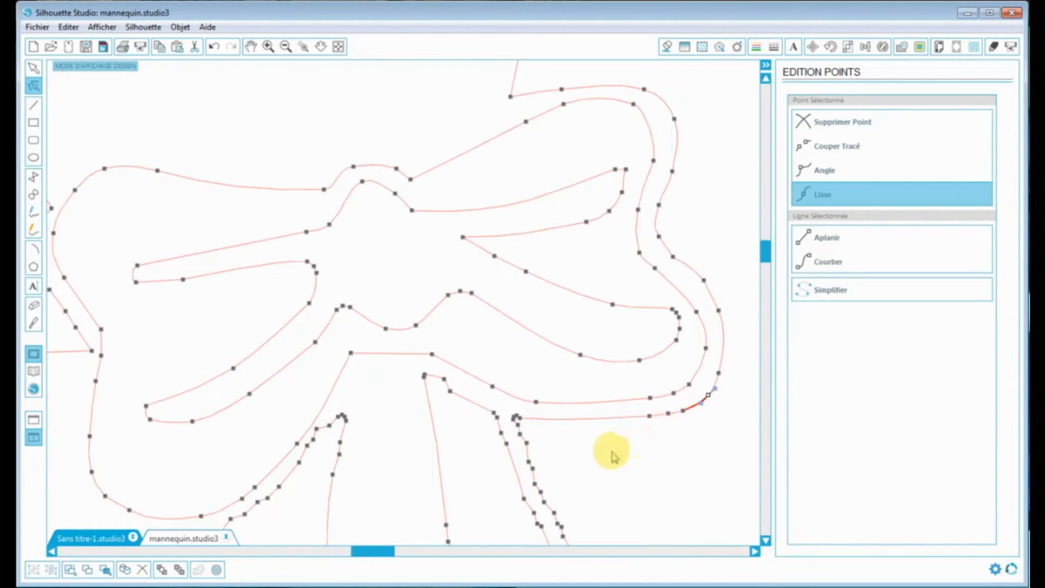
# Adjust the corner point where the right loop meets the right ribbon tail and delete the clustered points down the tail's outer edge.
pyautogui.click(516, 418)
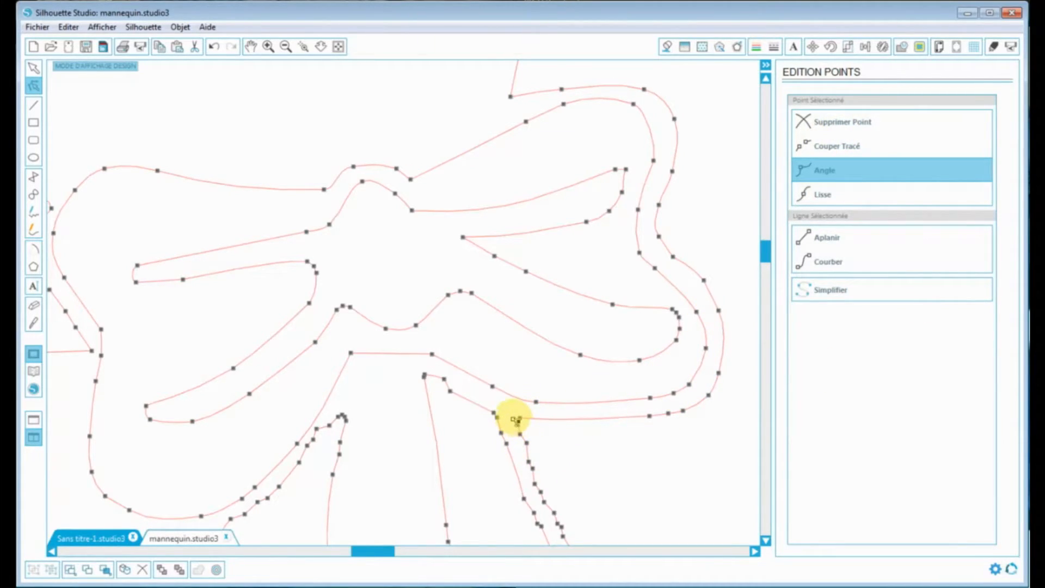
pyautogui.scroll(-3, 513, 391)
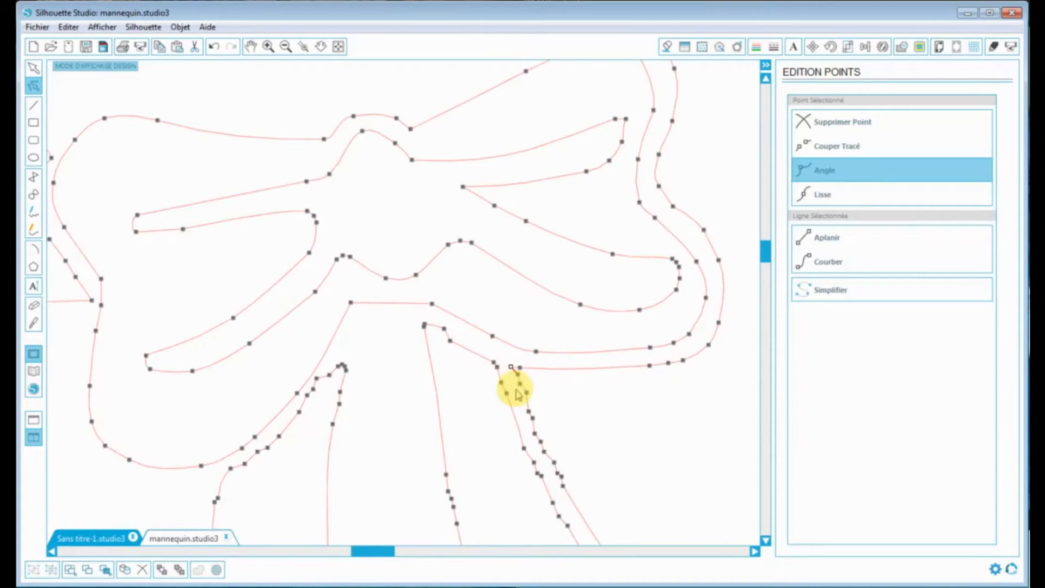
pyautogui.scroll(-2, 552, 420)
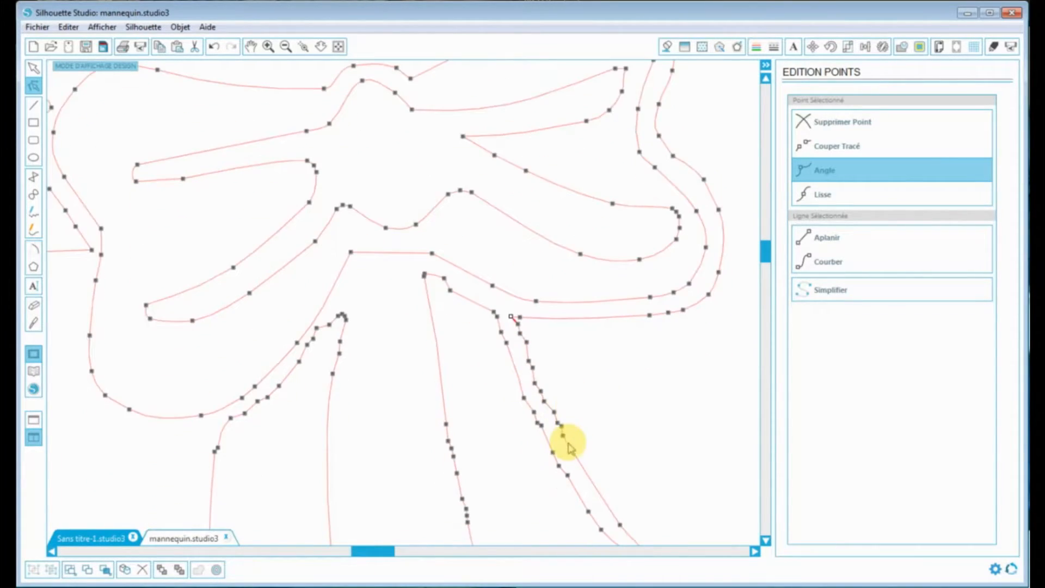
pyautogui.click(564, 435)
pyautogui.click(829, 124)
pyautogui.click(829, 124)
pyautogui.click(518, 324)
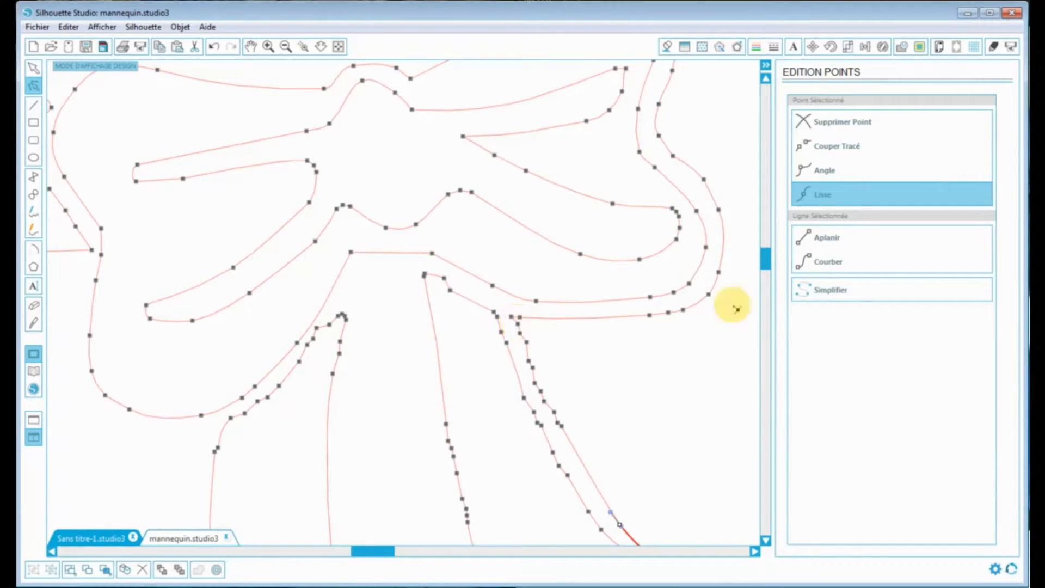
pyautogui.click(829, 127)
pyautogui.click(829, 127)
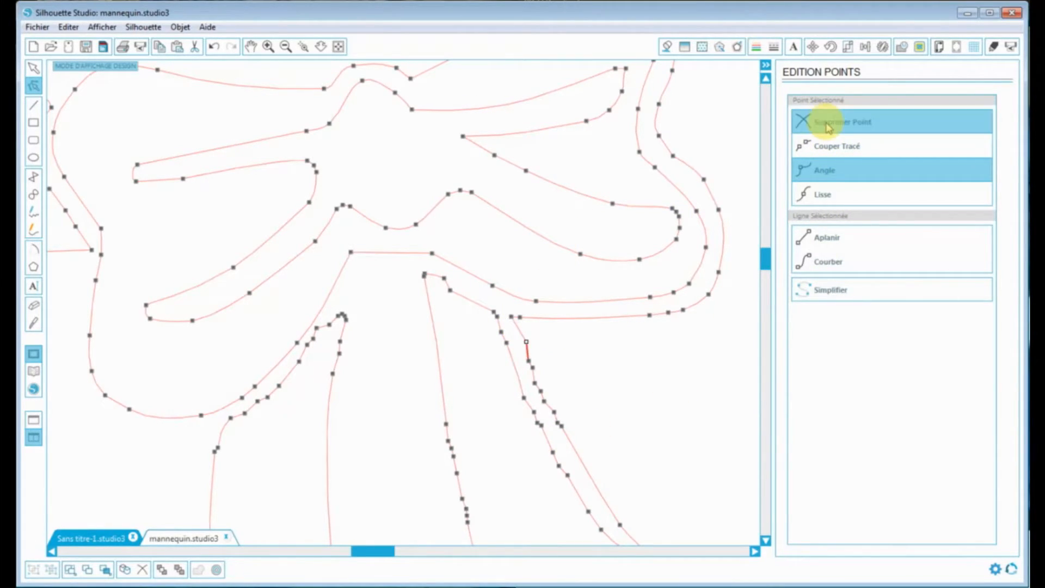
pyautogui.click(830, 127)
pyautogui.click(829, 127)
pyautogui.click(829, 128)
pyautogui.click(829, 128)
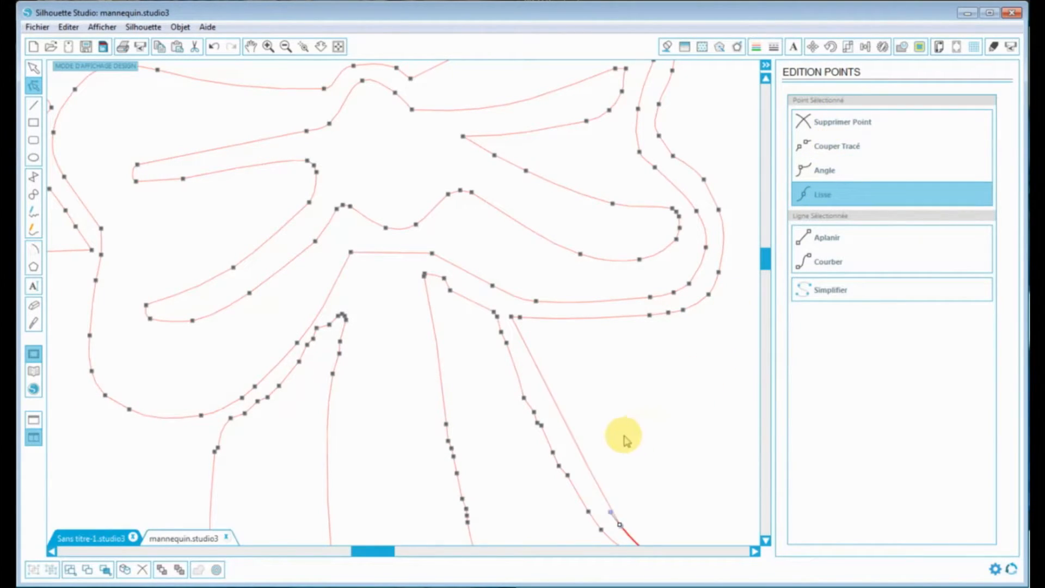
# Delete the lower point on the right tail's outer edge, then add two points and shift them inward to shape a gentle curve.
pyautogui.click(576, 433)
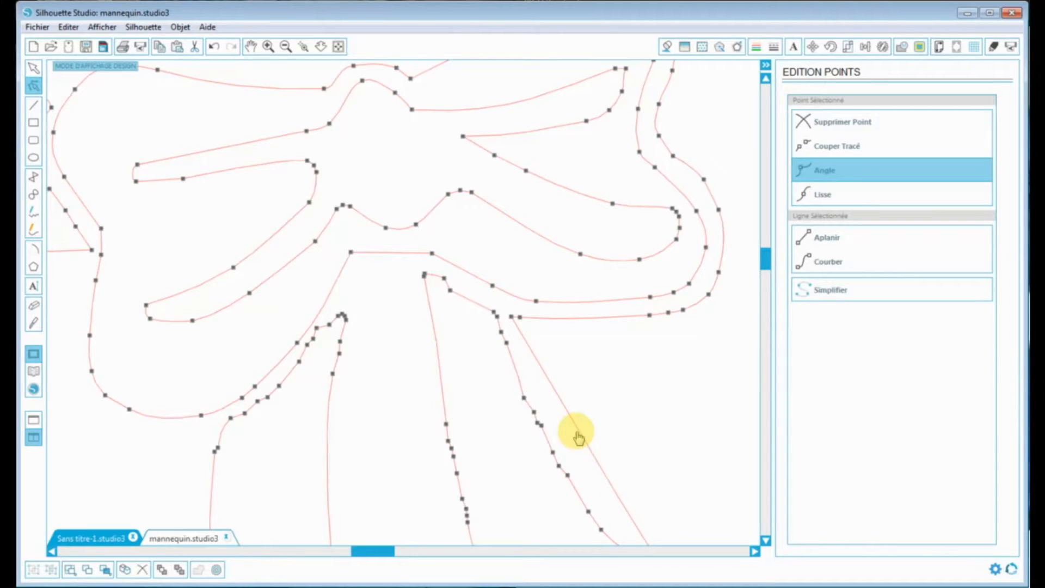
pyautogui.scroll(-2, 643, 430)
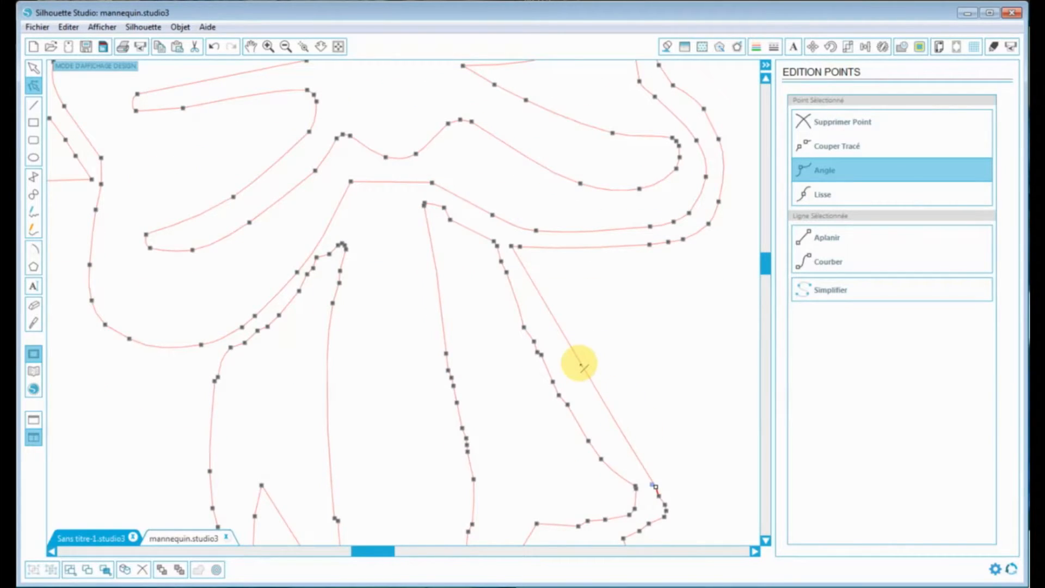
pyautogui.click(581, 366)
pyautogui.moveTo(581, 365); pyautogui.dragTo(570, 365)
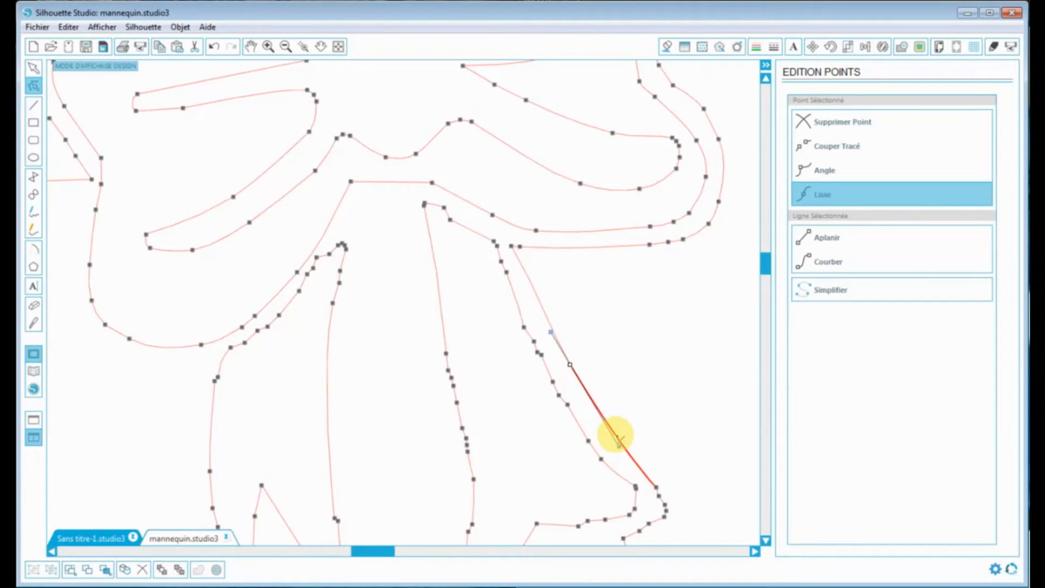
pyautogui.click(617, 436)
pyautogui.moveTo(615, 439); pyautogui.dragTo(613, 441)
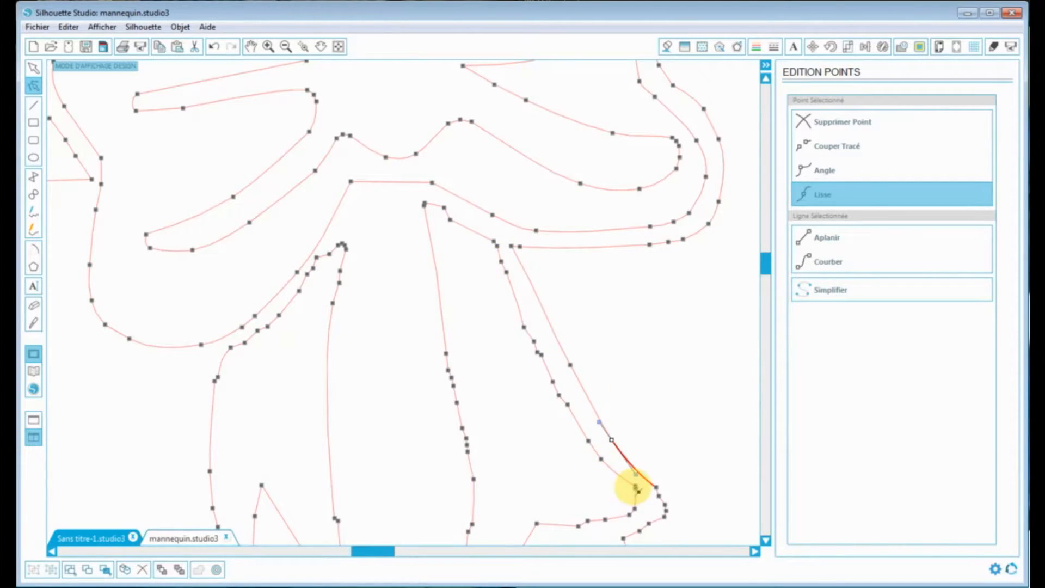
# Delete the surplus point at the right tail's outer tip, pull the remaining tip point outward and curve the segment below it.
pyautogui.scroll(-4, 637, 485)
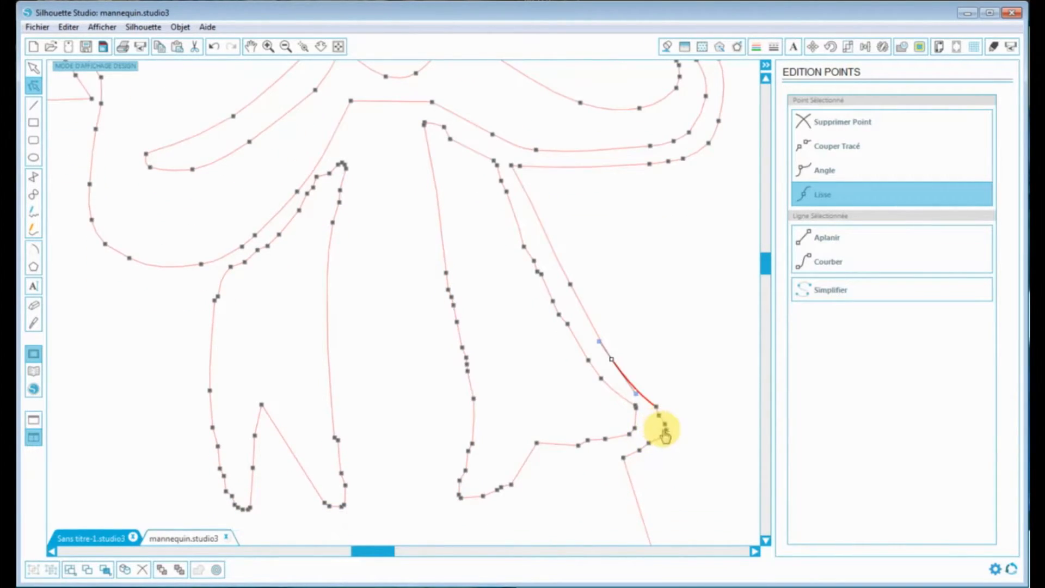
pyautogui.click(665, 434)
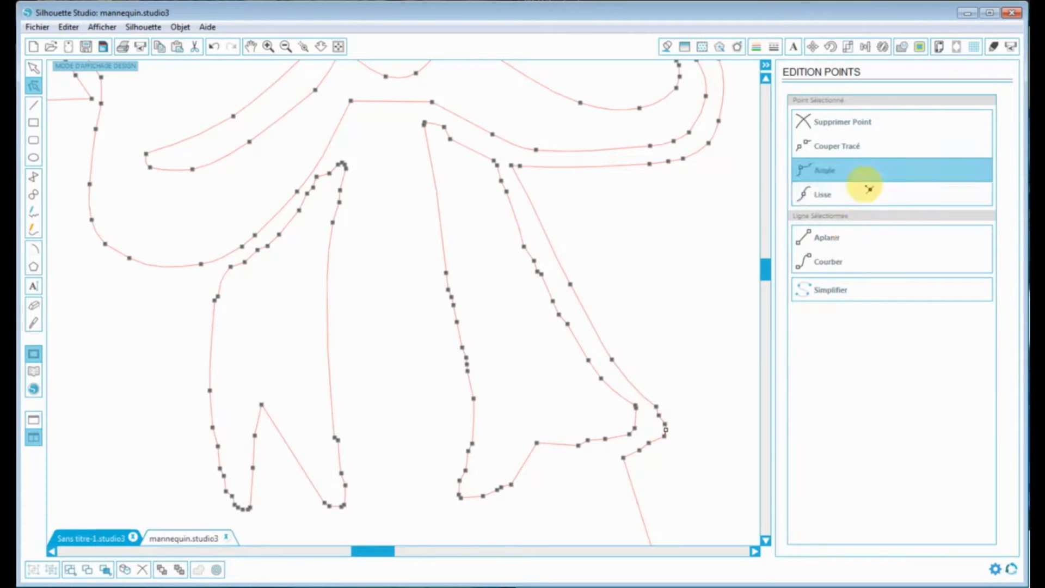
pyautogui.click(824, 126)
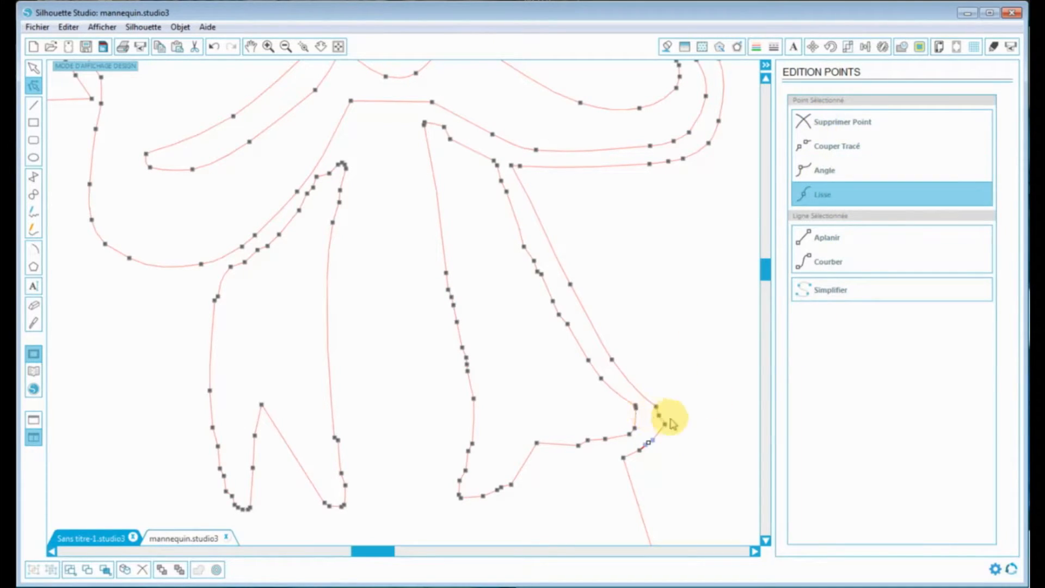
pyautogui.click(665, 425)
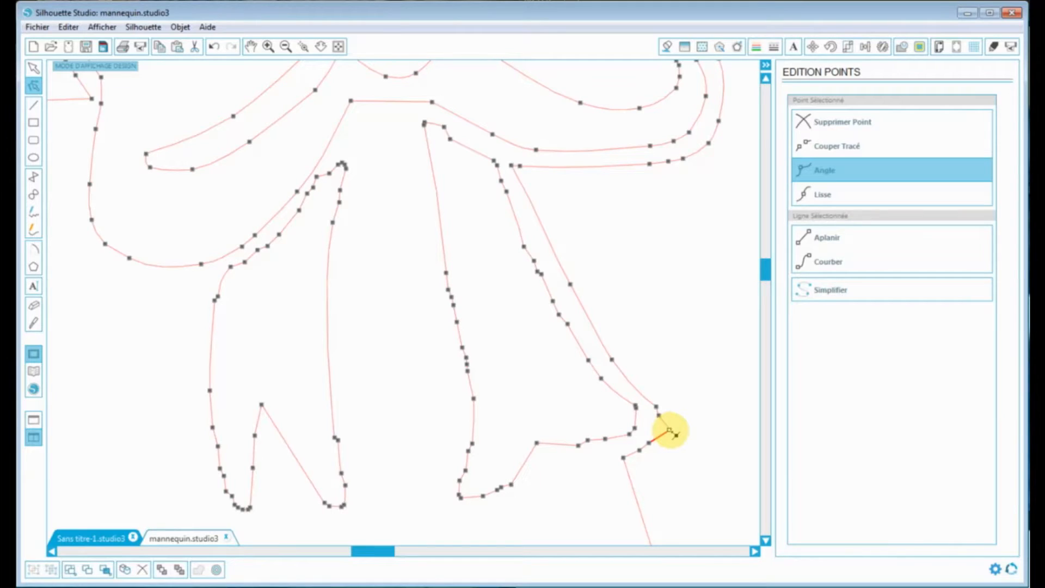
pyautogui.click(816, 261)
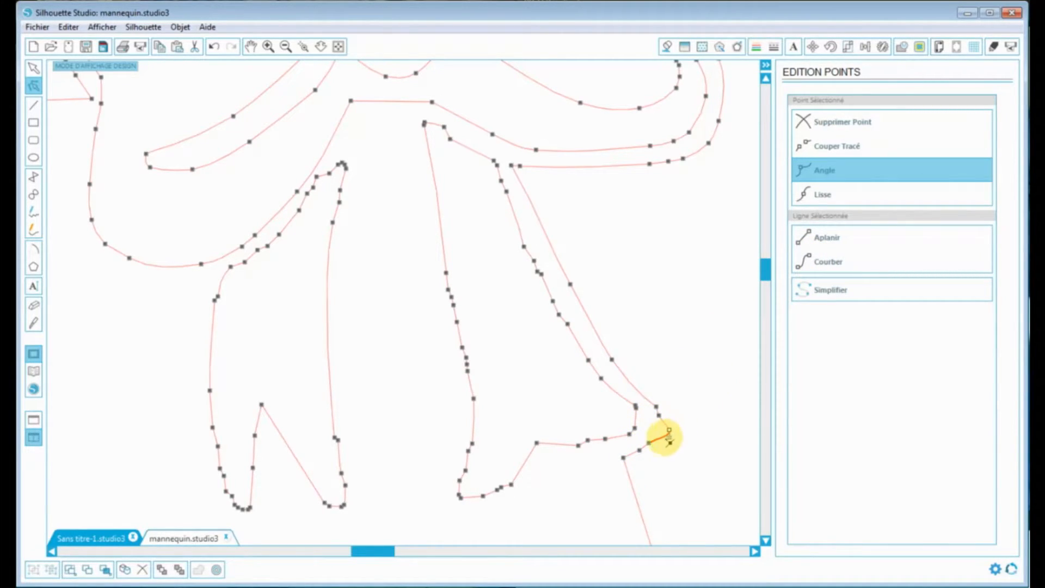
# Delete the extra points on both sides of the right tail's outer tip and smooth the point above it into a curve.
pyautogui.moveTo(669, 434); pyautogui.dragTo(660, 415)
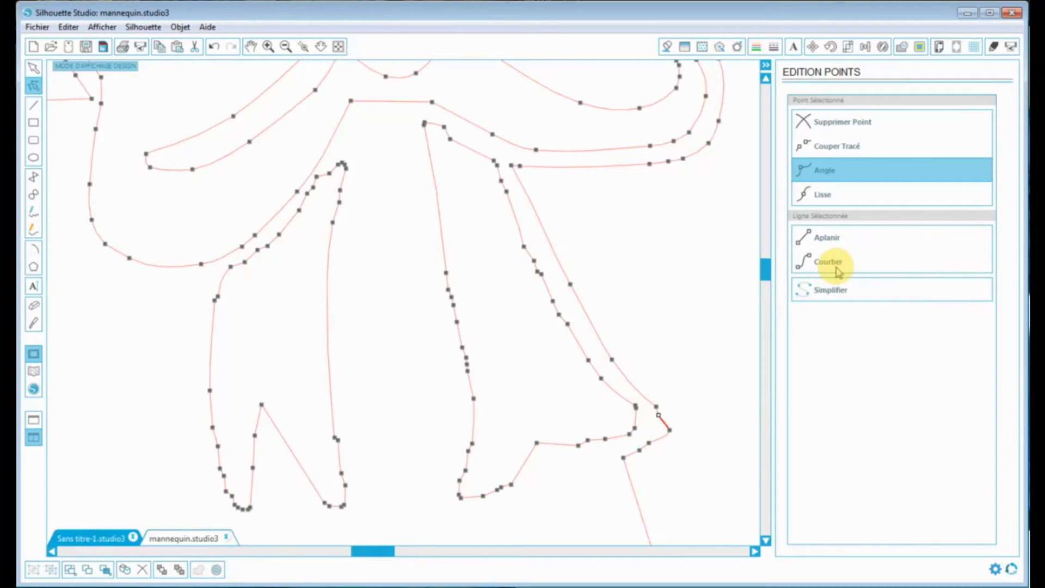
pyautogui.click(820, 128)
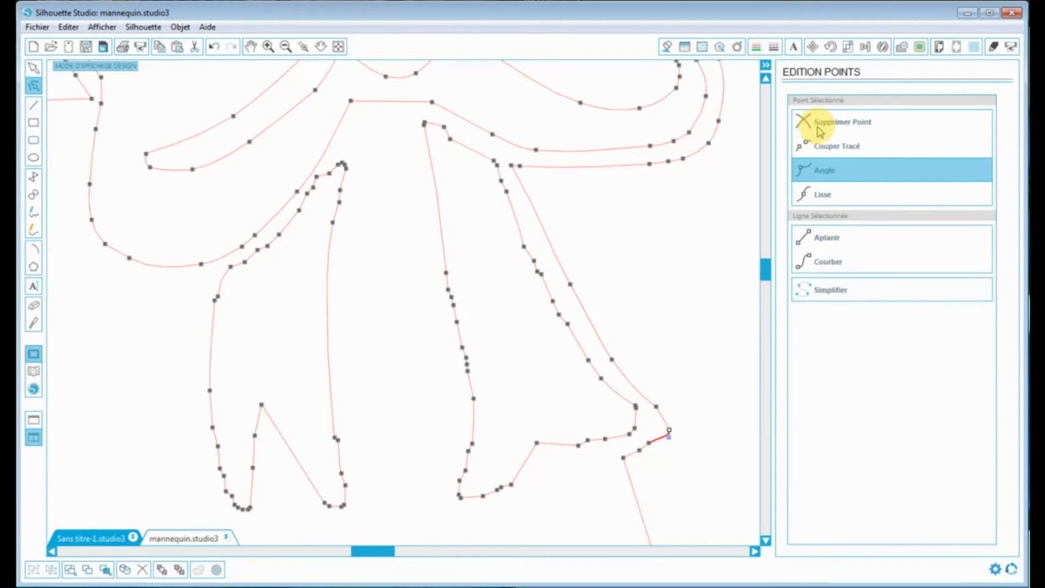
pyautogui.click(657, 407)
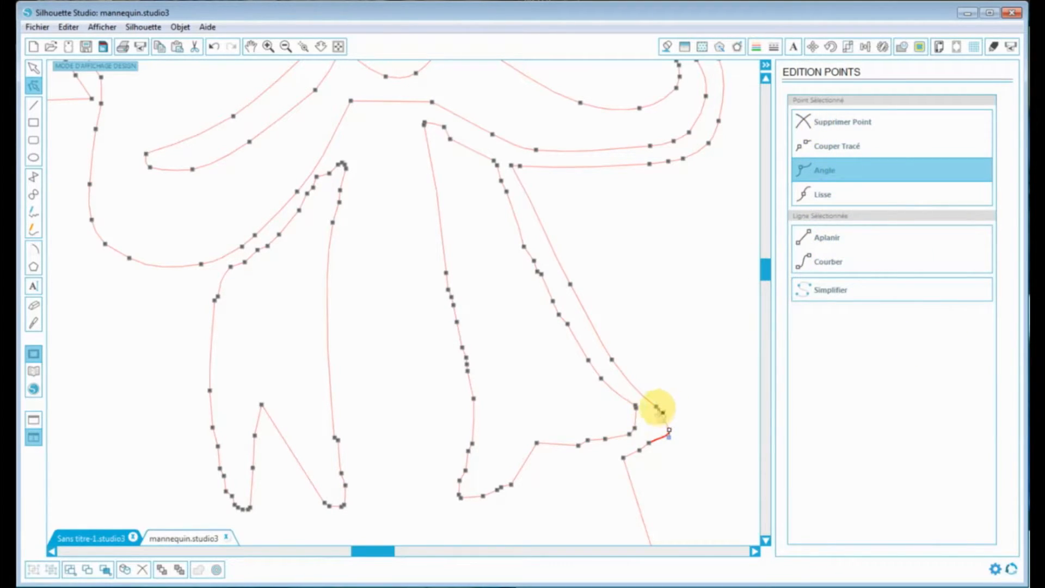
pyautogui.click(843, 270)
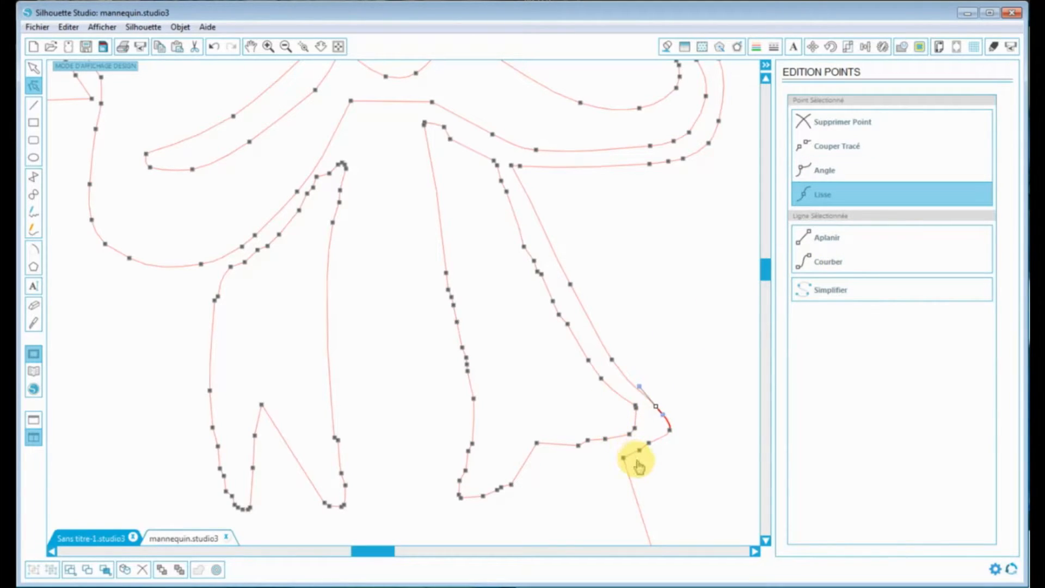
pyautogui.click(868, 121)
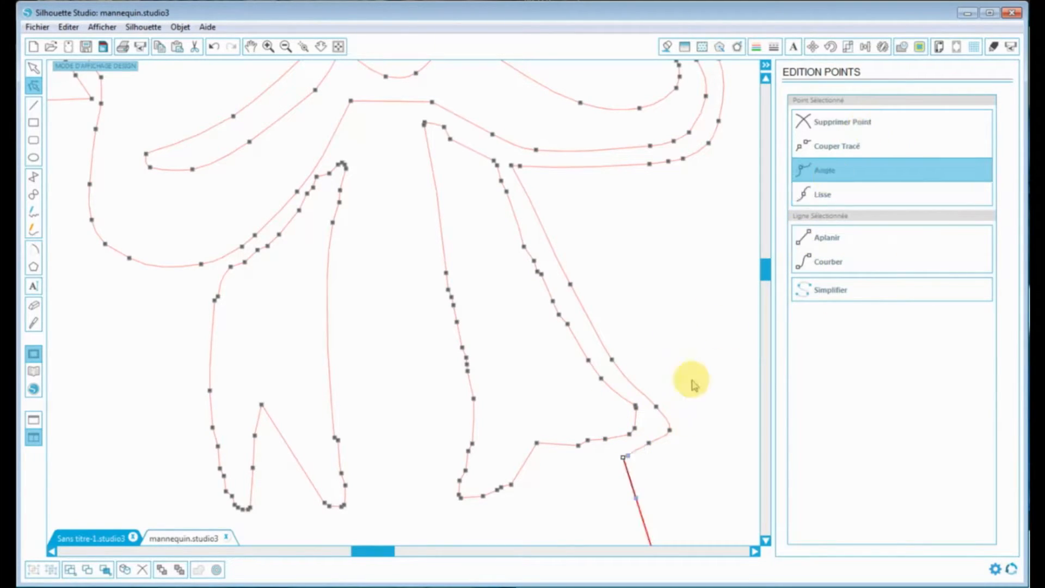
# Delete the doubled point at the lower outer corner of the right tail's inner outline, curve its segment and move the corner point down.
pyautogui.click(642, 412)
pyautogui.click(833, 122)
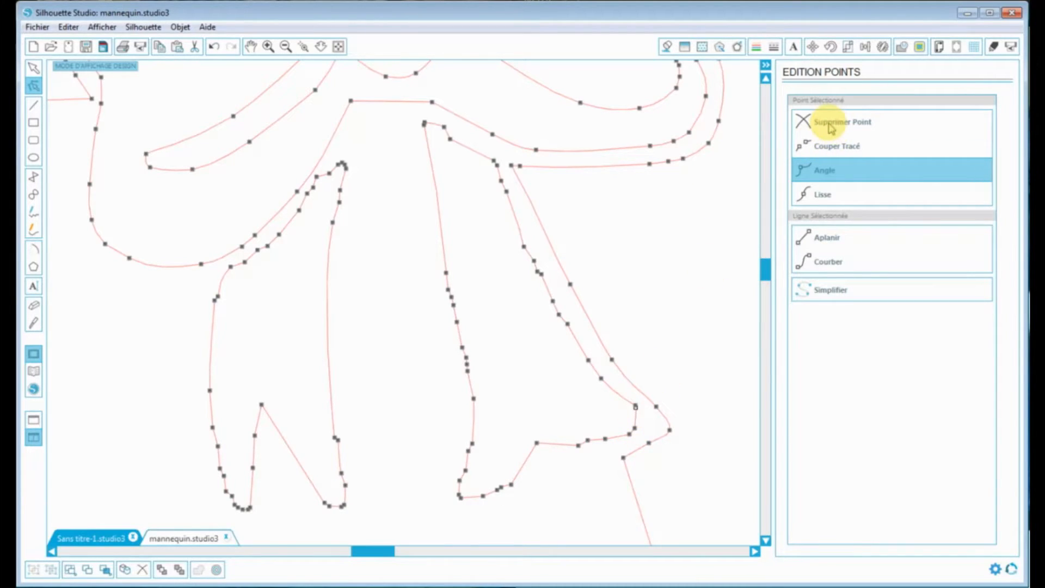
pyautogui.click(843, 262)
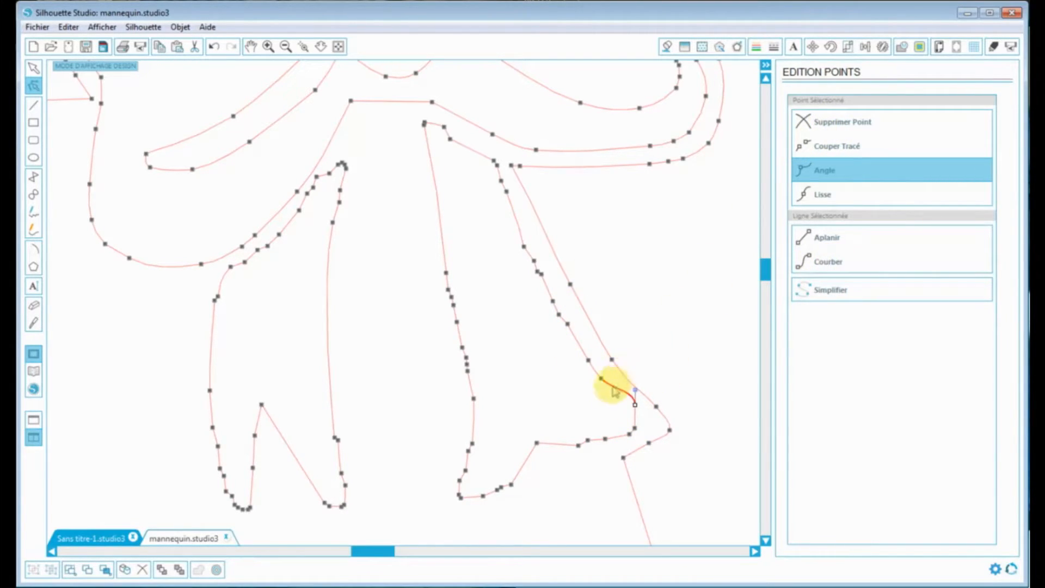
pyautogui.moveTo(642, 408); pyautogui.dragTo(643, 417)
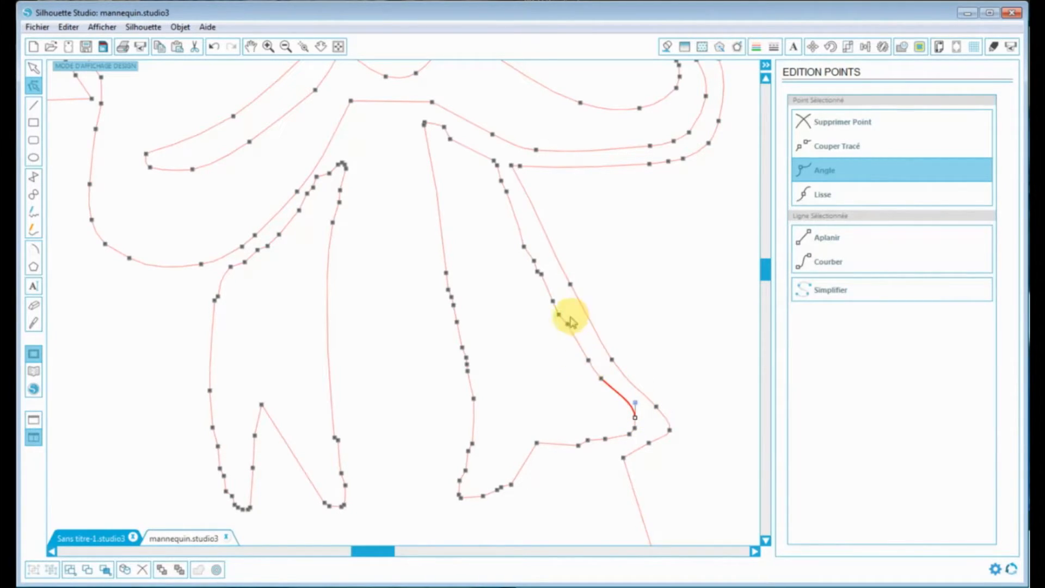
# Delete the surplus points along the outer side of the right tail's inner outline, keeping one point around mid-height.
pyautogui.click(600, 377)
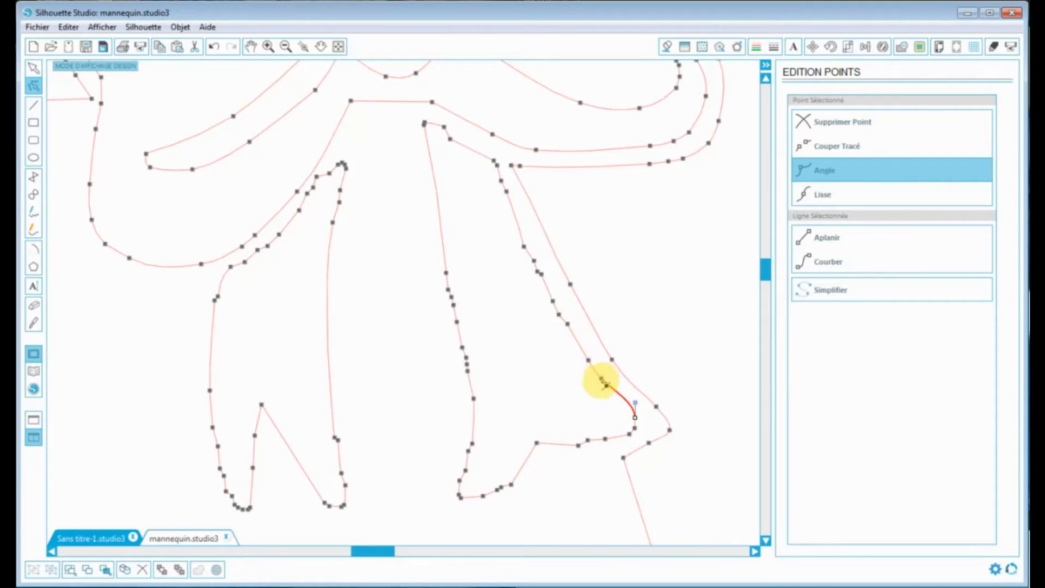
pyautogui.click(826, 125)
pyautogui.click(826, 125)
pyautogui.click(826, 125)
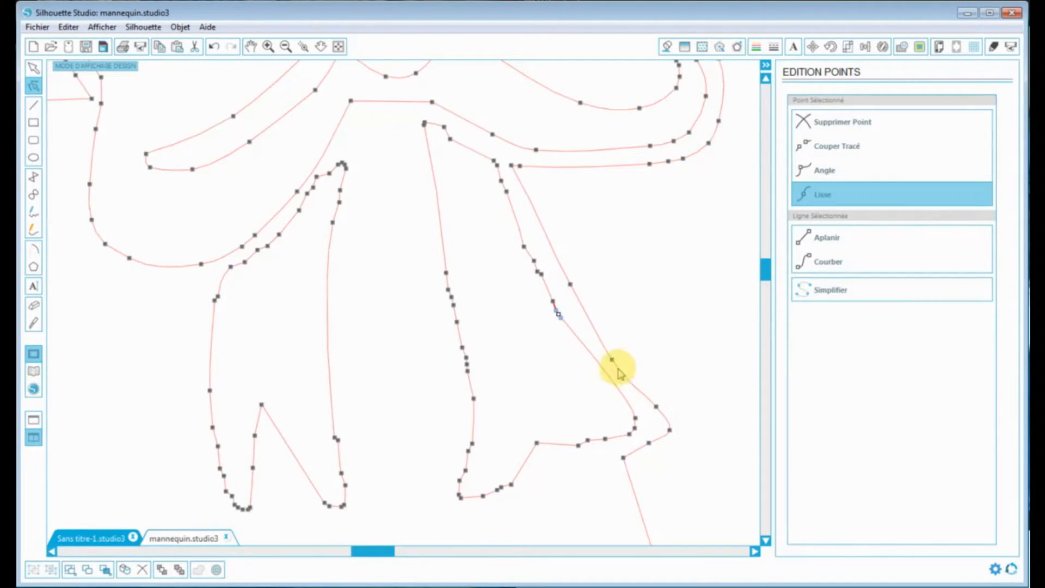
pyautogui.click(553, 301)
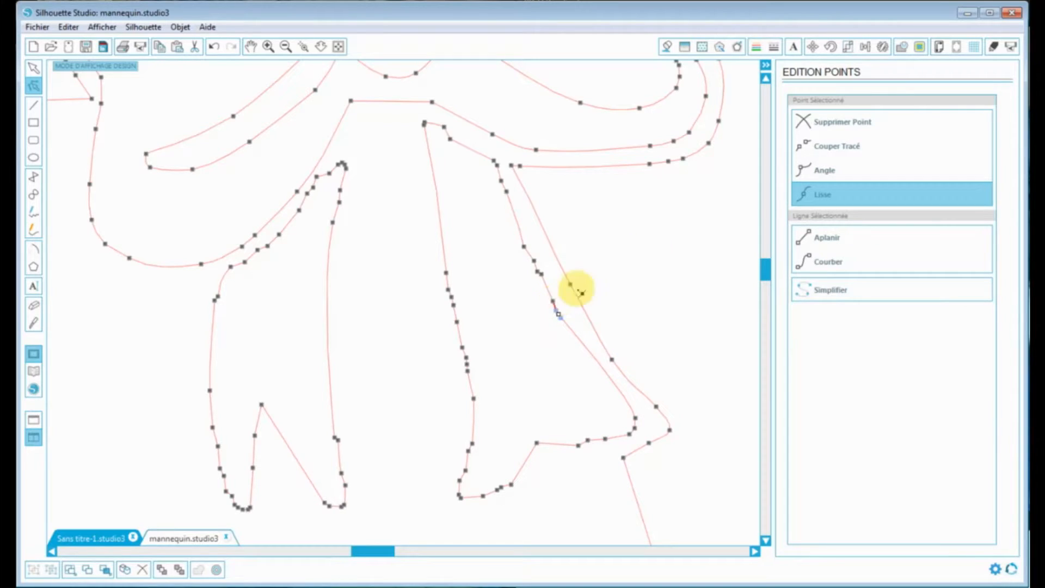
pyautogui.click(814, 124)
pyautogui.click(814, 124)
pyautogui.click(814, 124)
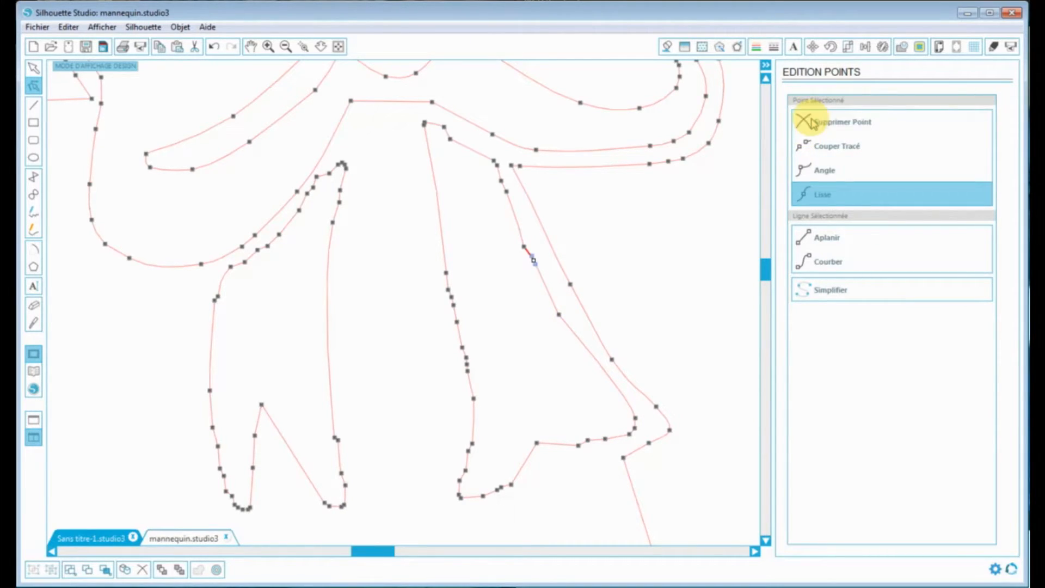
pyautogui.click(814, 124)
pyautogui.click(814, 124)
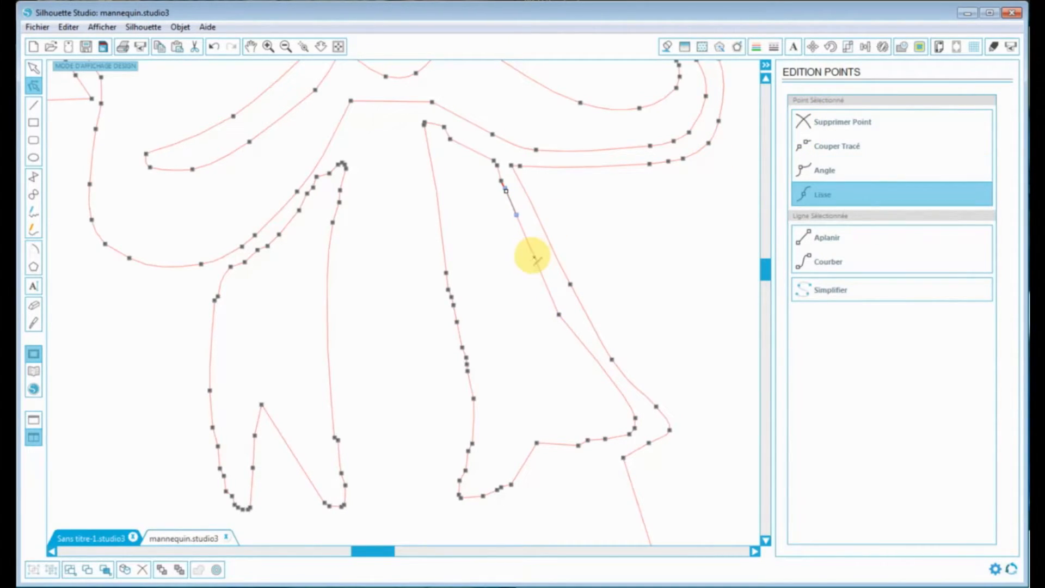
# Add a point on the outer side of the right tail's inner outline, shift it inward and delete the surplus points above it.
pyautogui.moveTo(533, 255); pyautogui.dragTo(526, 255)
pyautogui.click(506, 190)
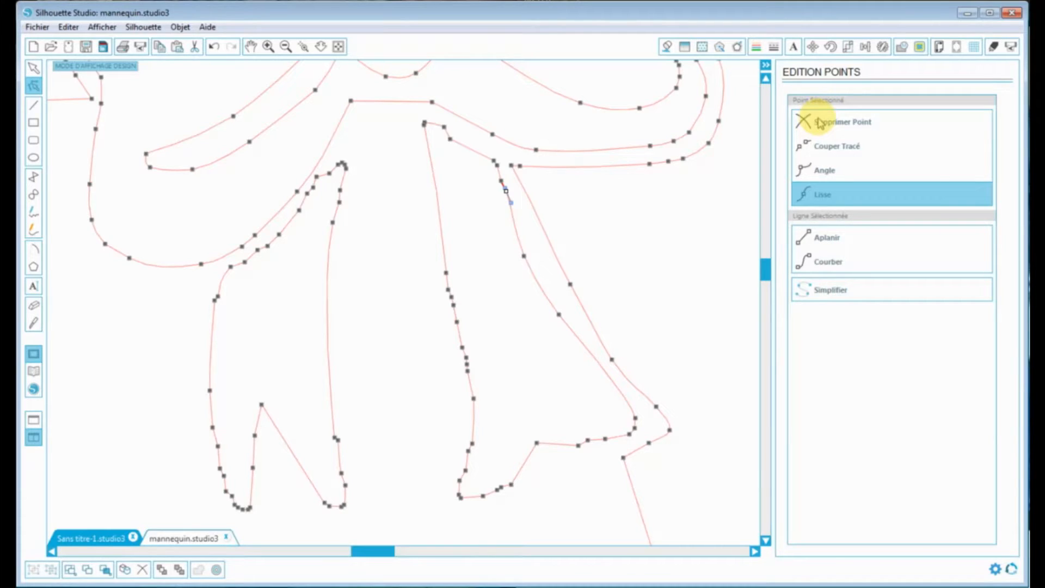
pyautogui.click(821, 123)
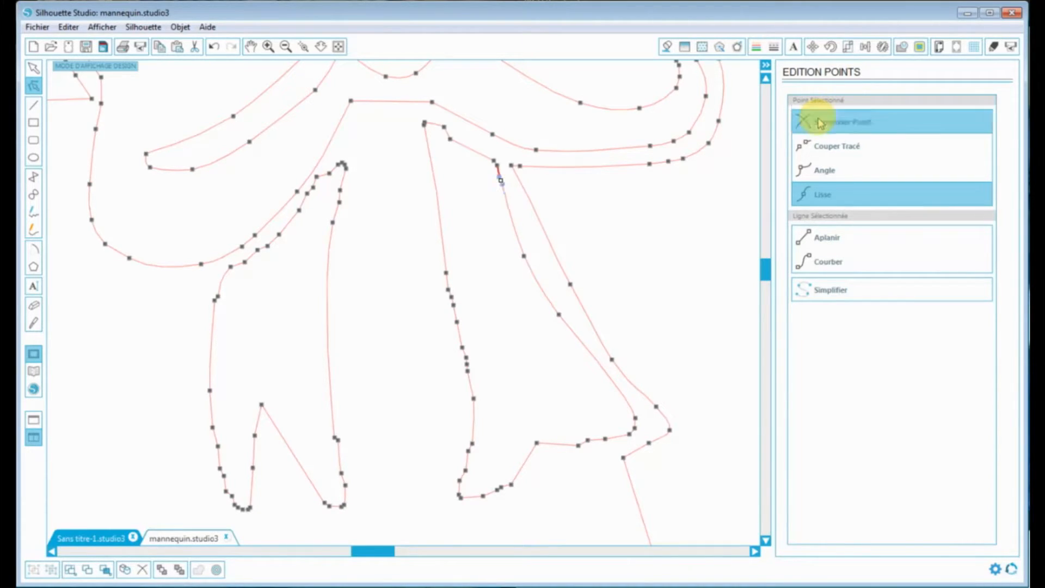
# Smooth the point on the top edge of the right tail's inner outline, shift it outward and delete the doubled point at the upper inner corner.
pyautogui.click(451, 139)
pyautogui.click(823, 196)
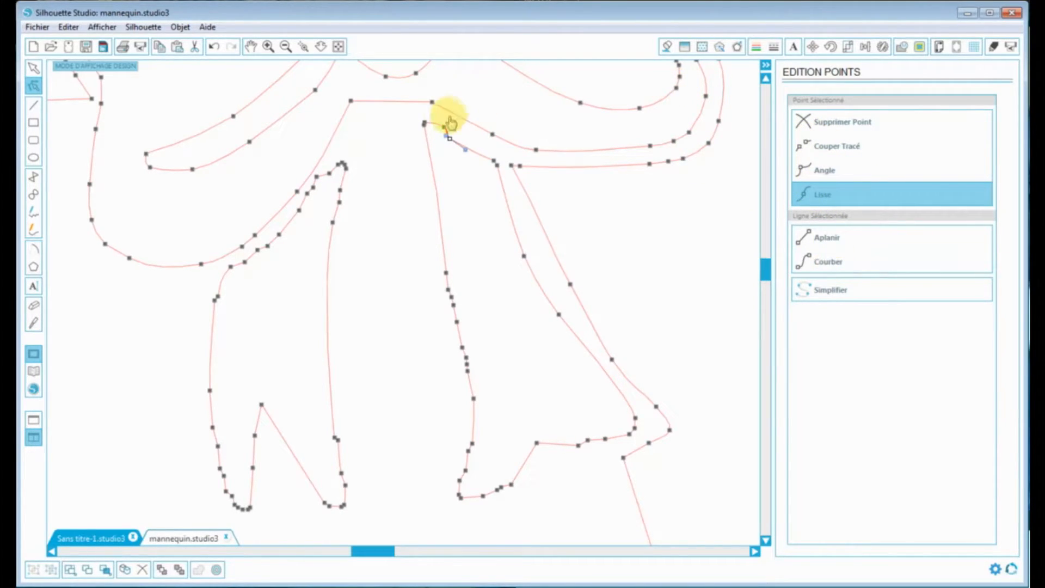
pyautogui.moveTo(452, 142); pyautogui.dragTo(463, 147)
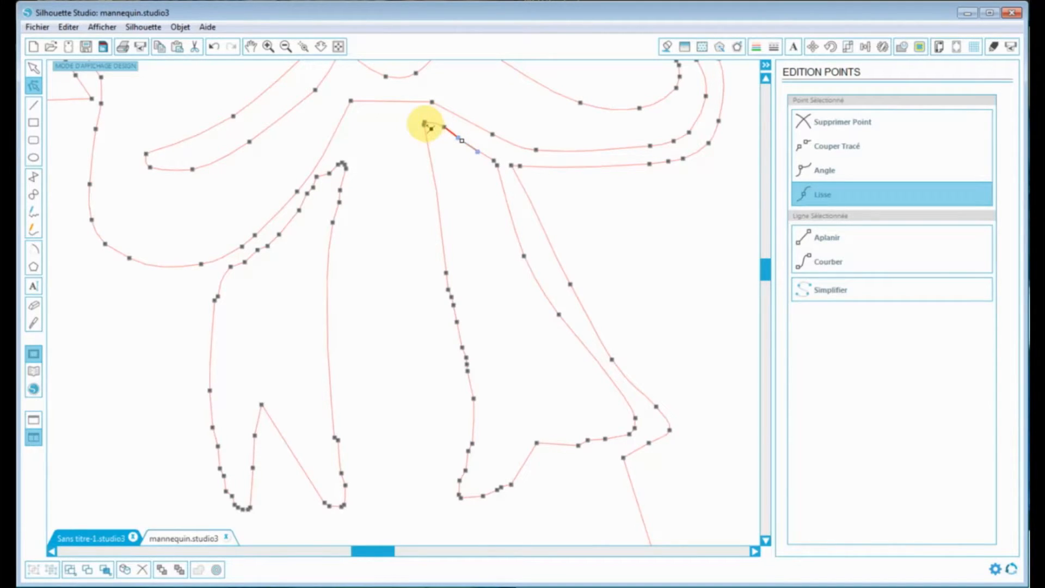
pyautogui.click(425, 124)
# Delete the surplus points on the upper inner side of the right tail's inner outline, from the top corner to mid-height.
pyautogui.click(446, 272)
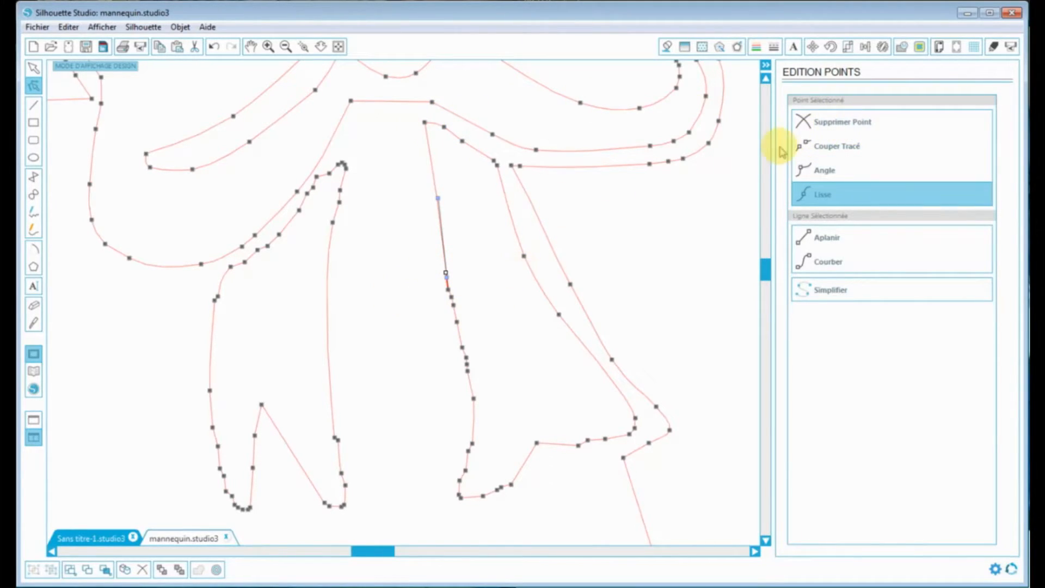
pyautogui.click(815, 122)
pyautogui.click(815, 122)
pyautogui.click(815, 122)
pyautogui.click(815, 122)
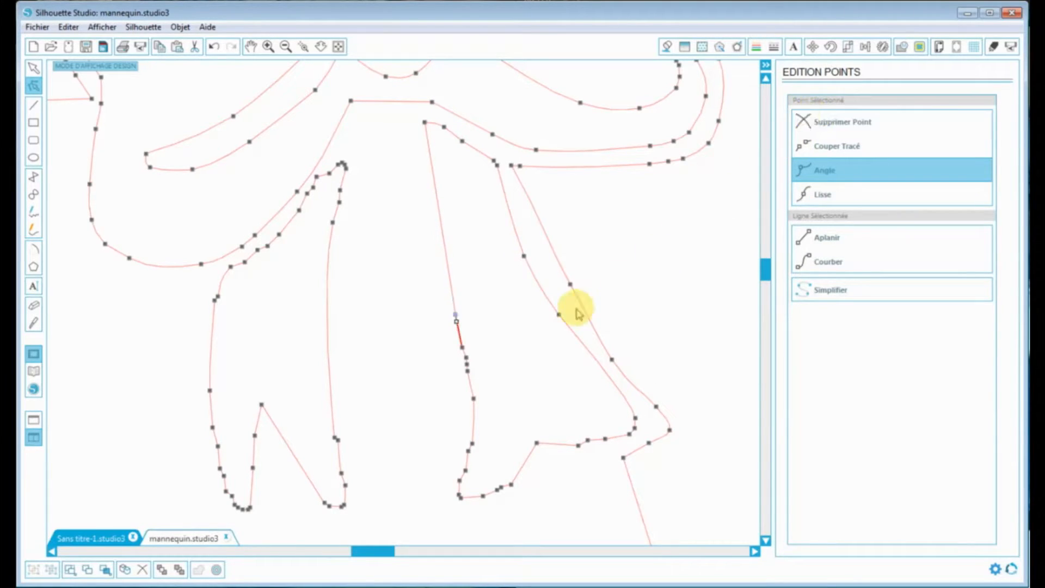
# Delete the surplus points on the inner side of the right tail's inner outline, from below mid-height to just above the lower tip.
pyautogui.click(476, 347)
pyautogui.click(875, 122)
pyautogui.click(875, 122)
pyautogui.click(875, 122)
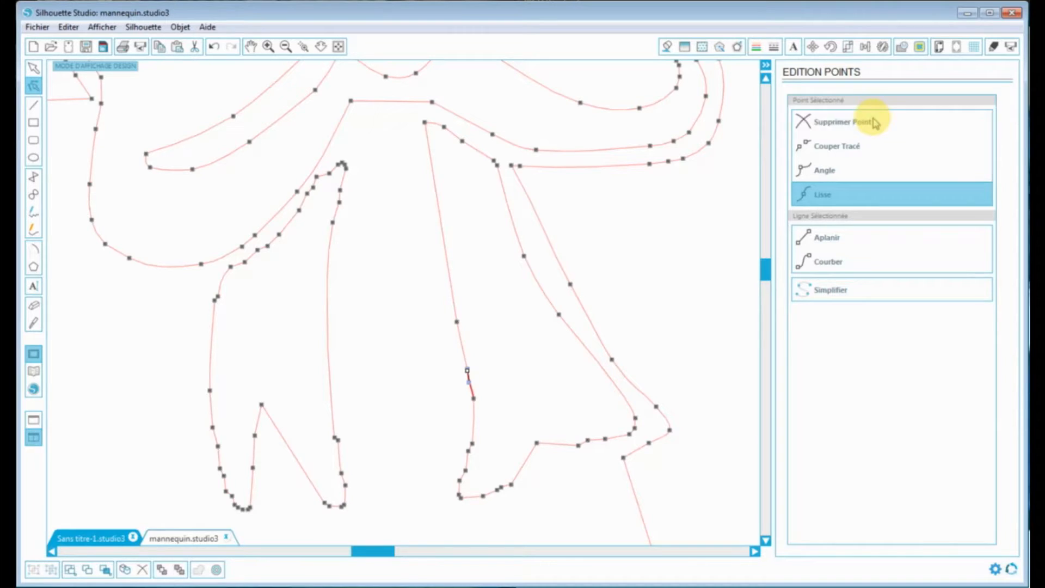
pyautogui.click(875, 122)
pyautogui.click(875, 122)
pyautogui.click(875, 122)
pyautogui.click(875, 122)
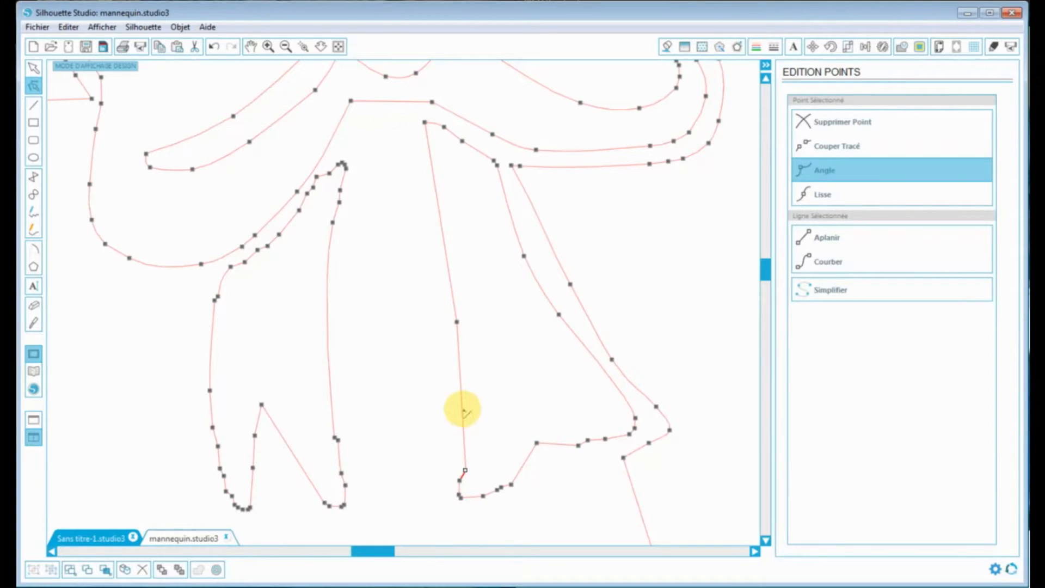
# Add a point low on the right tail's inner side, pull it outward into a smooth bend and curve the point just above the tip.
pyautogui.click(462, 408)
pyautogui.moveTo(481, 409); pyautogui.dragTo(469, 413)
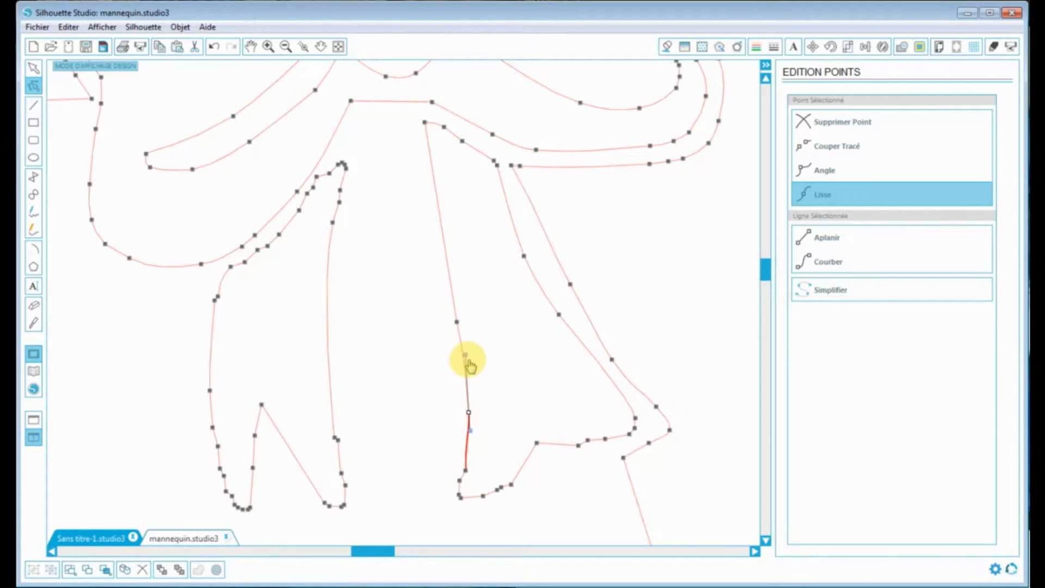
pyautogui.moveTo(466, 356); pyautogui.dragTo(478, 406)
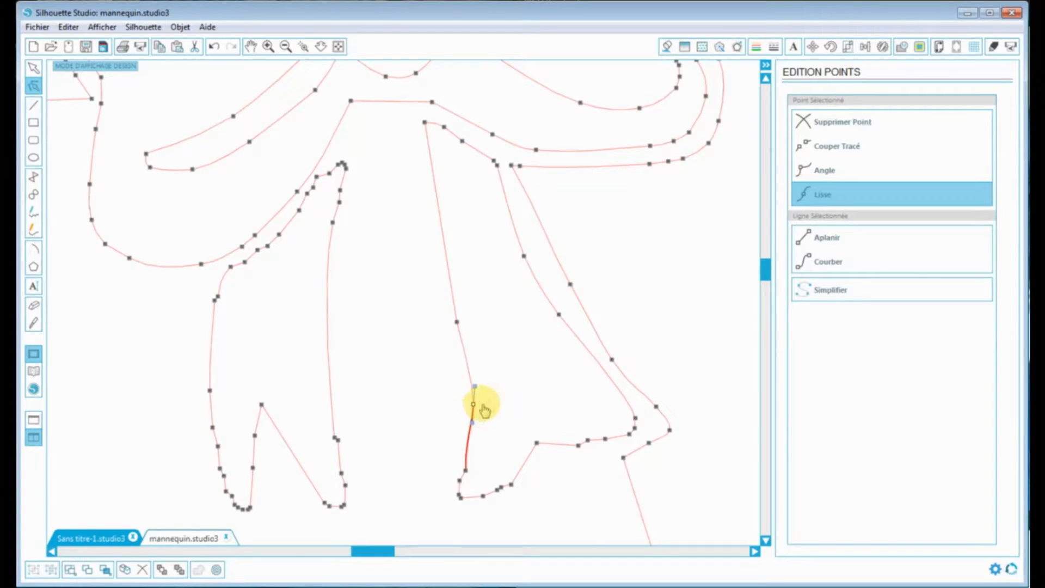
pyautogui.click(465, 469)
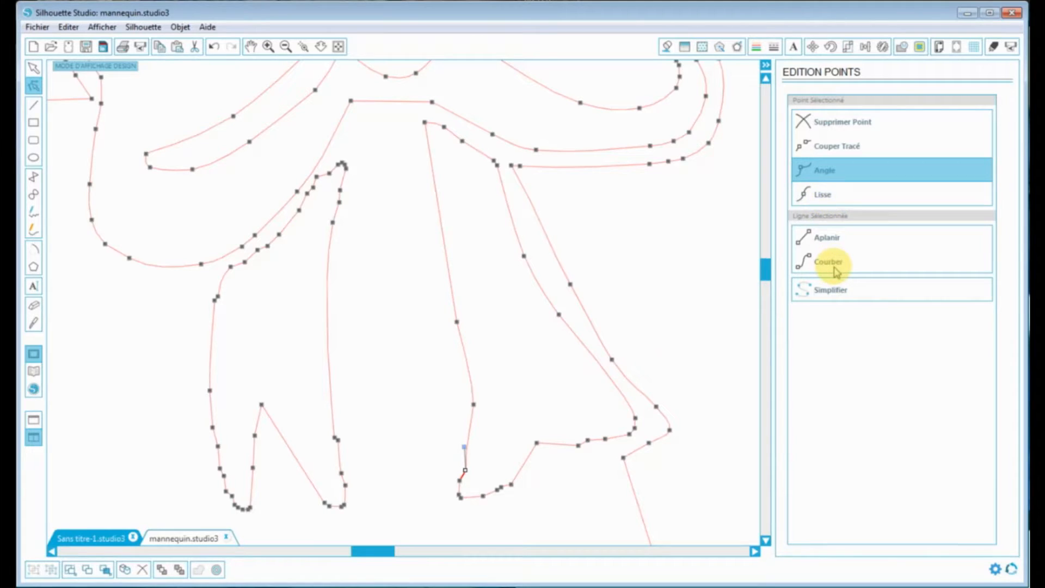
pyautogui.click(809, 258)
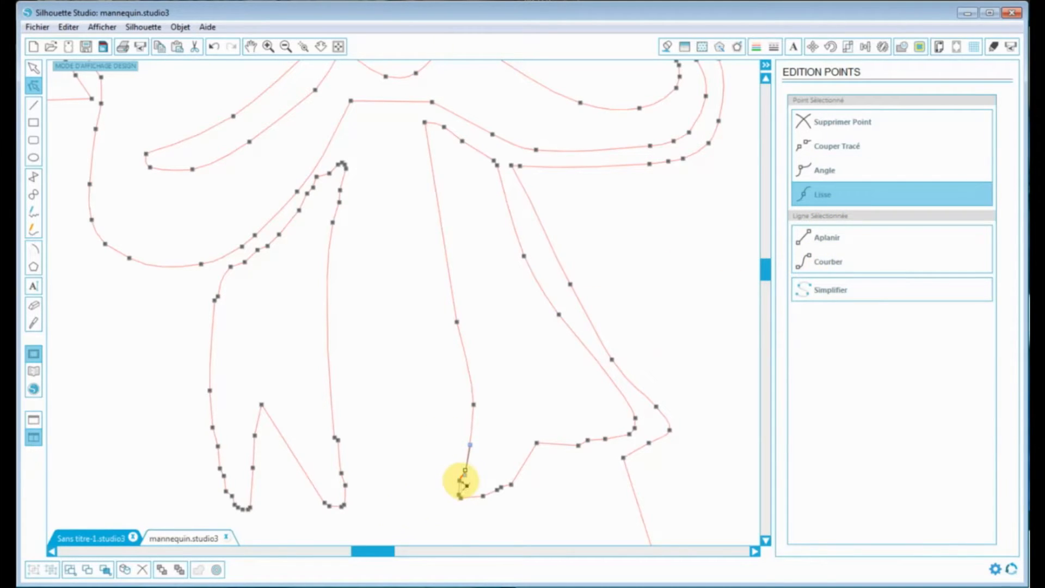
# Replace the surplus points under the right tail's lower inner tip with one point, move it slightly down and curve it.
pyautogui.click(459, 496)
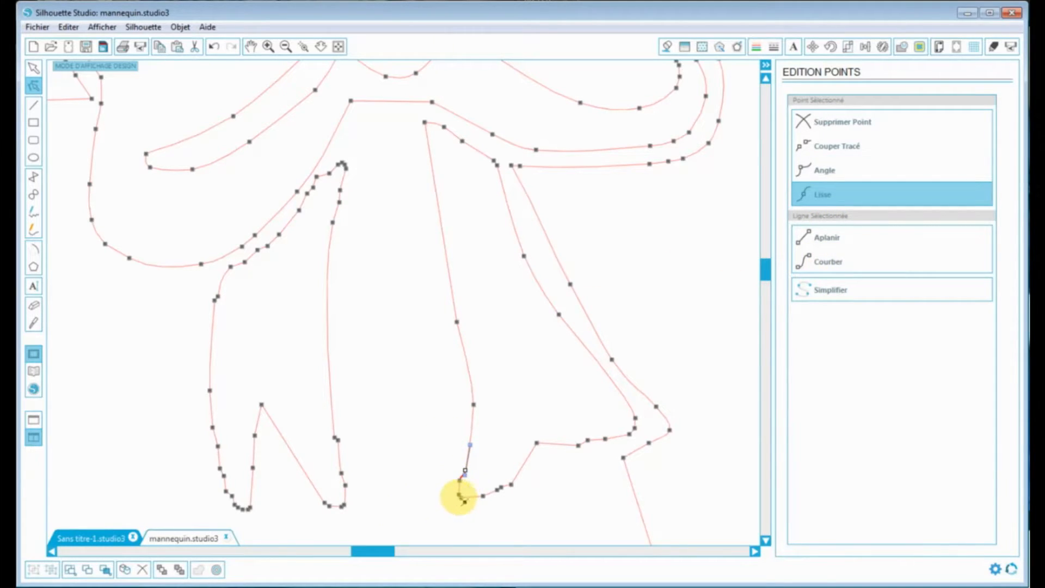
pyautogui.click(857, 124)
pyautogui.click(859, 124)
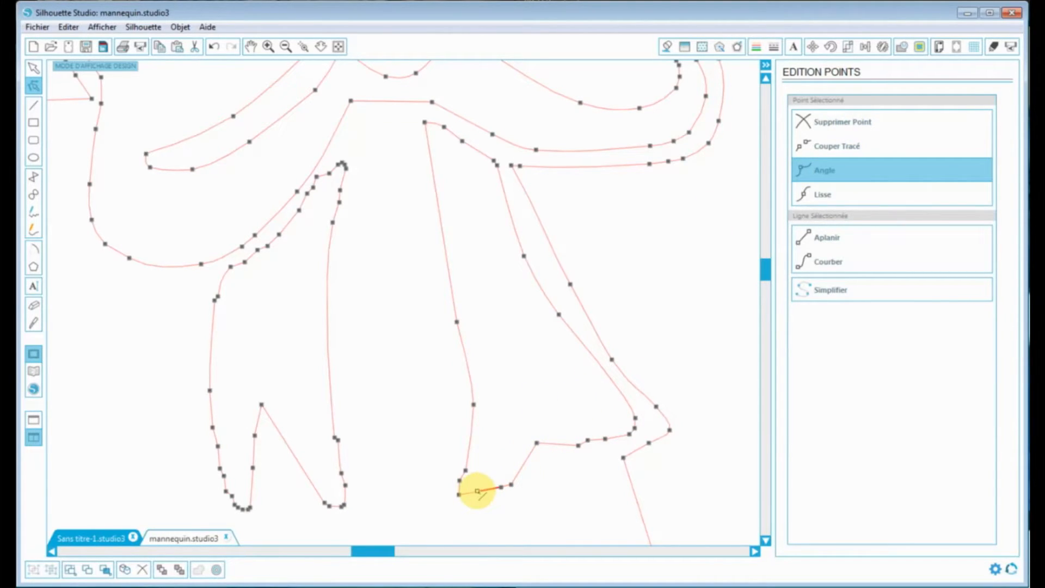
pyautogui.moveTo(478, 493); pyautogui.dragTo(480, 499)
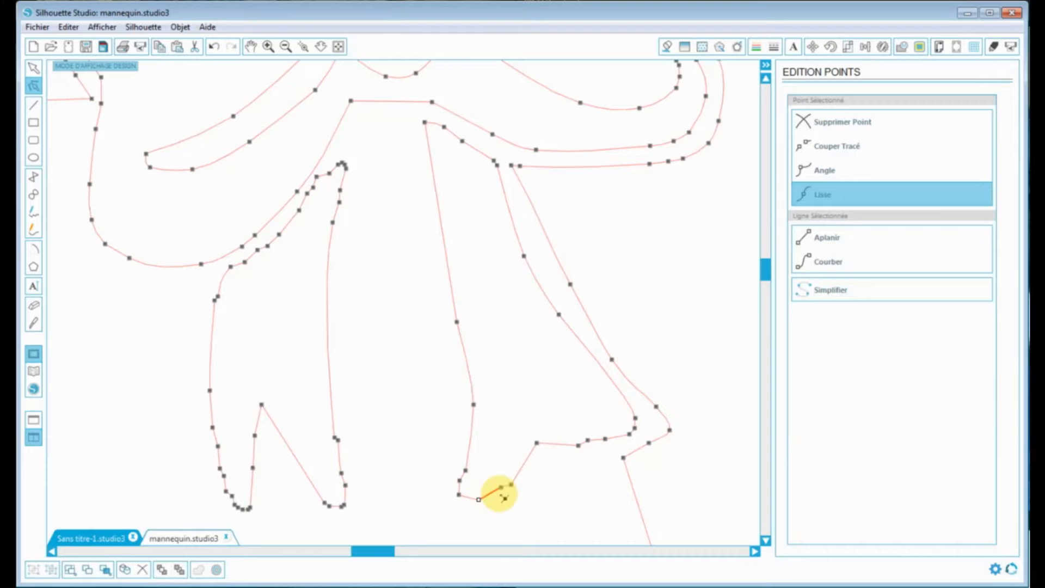
pyautogui.click(830, 266)
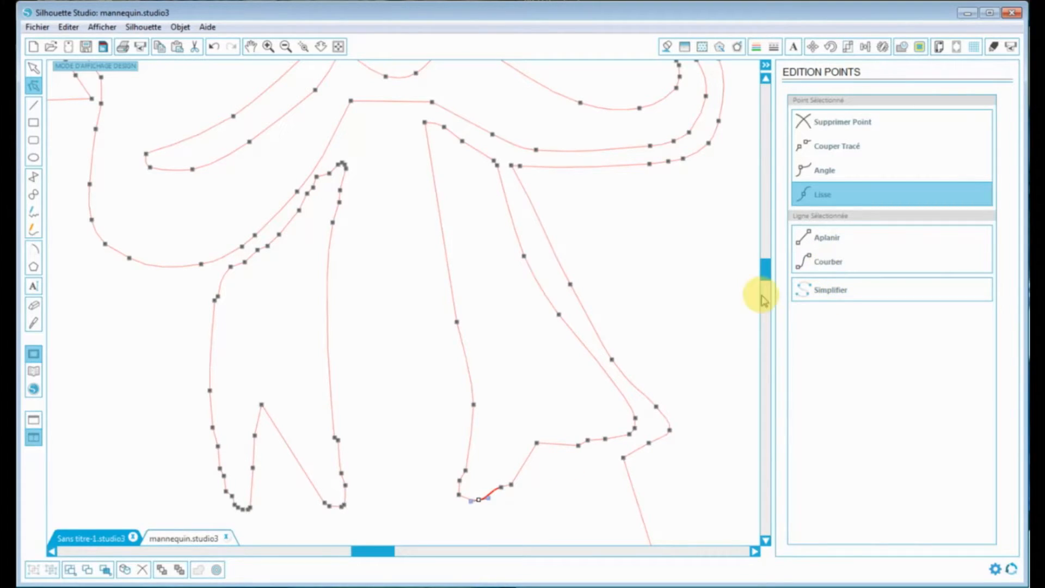
# Curve the segments around the right tail's lower inner tip and up to the notch, shifting the point beside the notch slightly down.
pyautogui.click(460, 496)
pyautogui.click(806, 263)
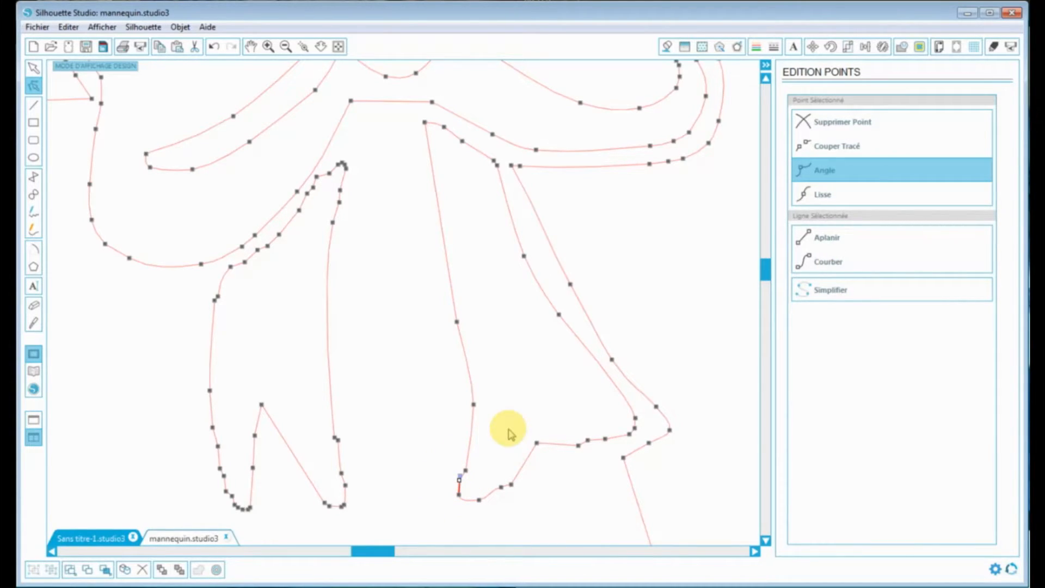
pyautogui.click(840, 263)
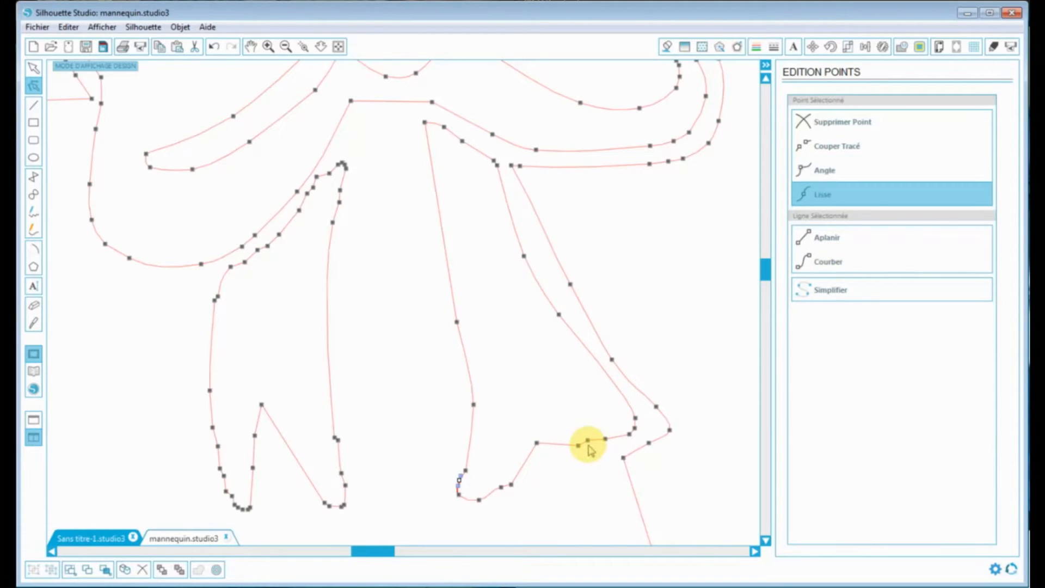
pyautogui.click(509, 484)
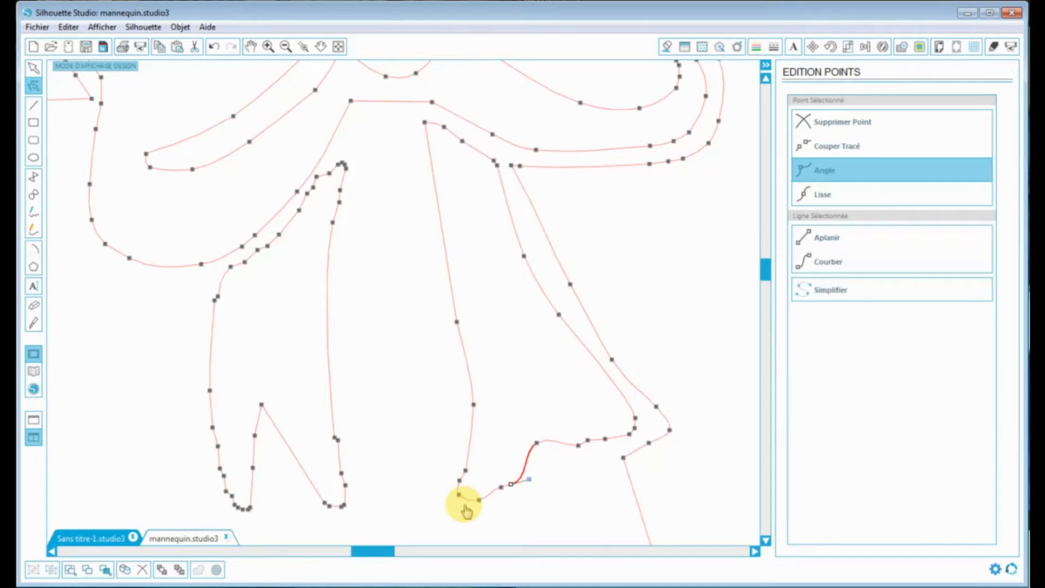
pyautogui.click(501, 489)
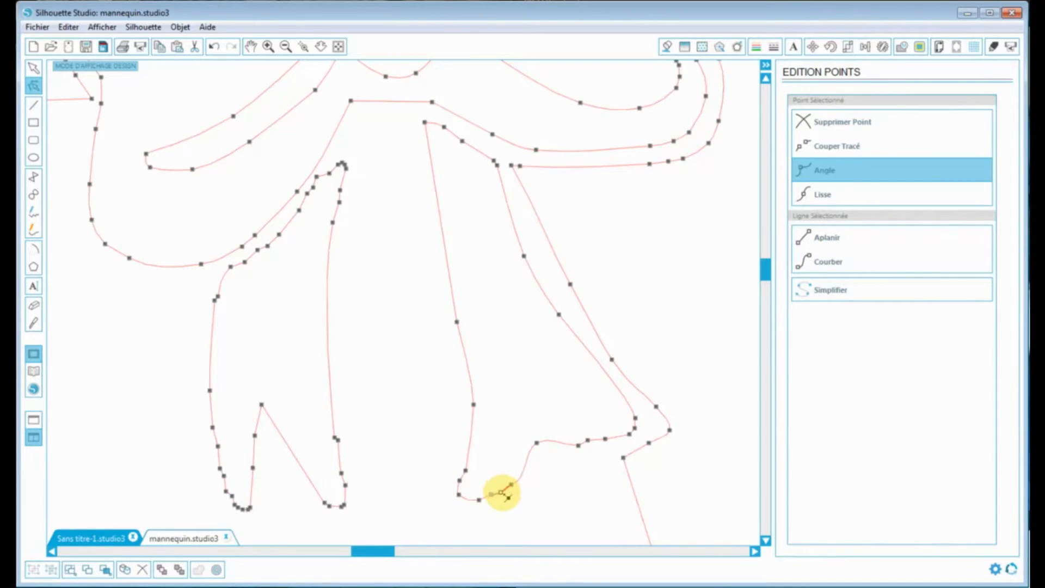
pyautogui.click(831, 264)
# Delete the surplus point on the right tail's bottom edge between the notch and the outer corner.
pyautogui.click(588, 439)
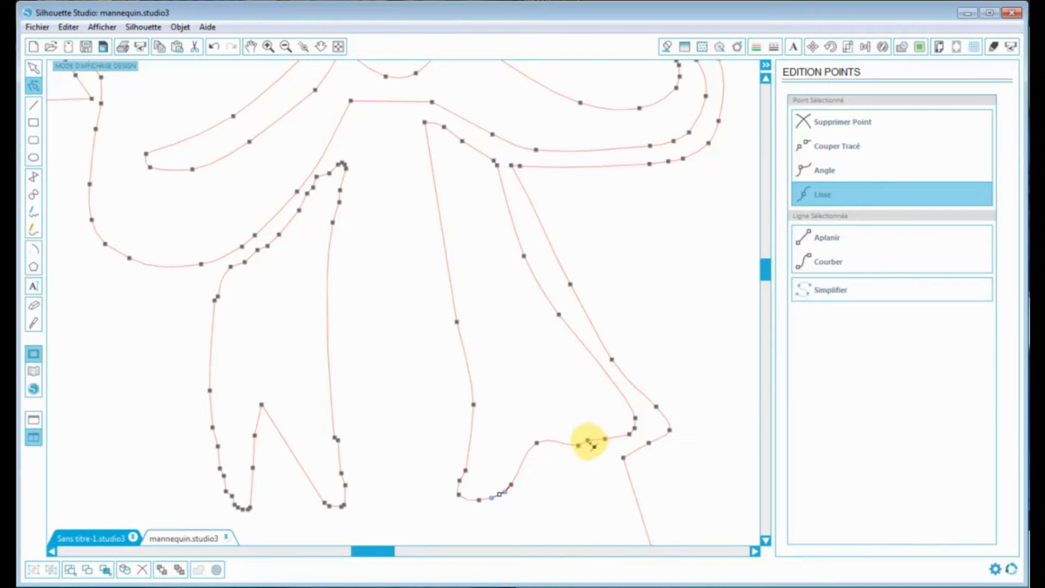
pyautogui.click(859, 123)
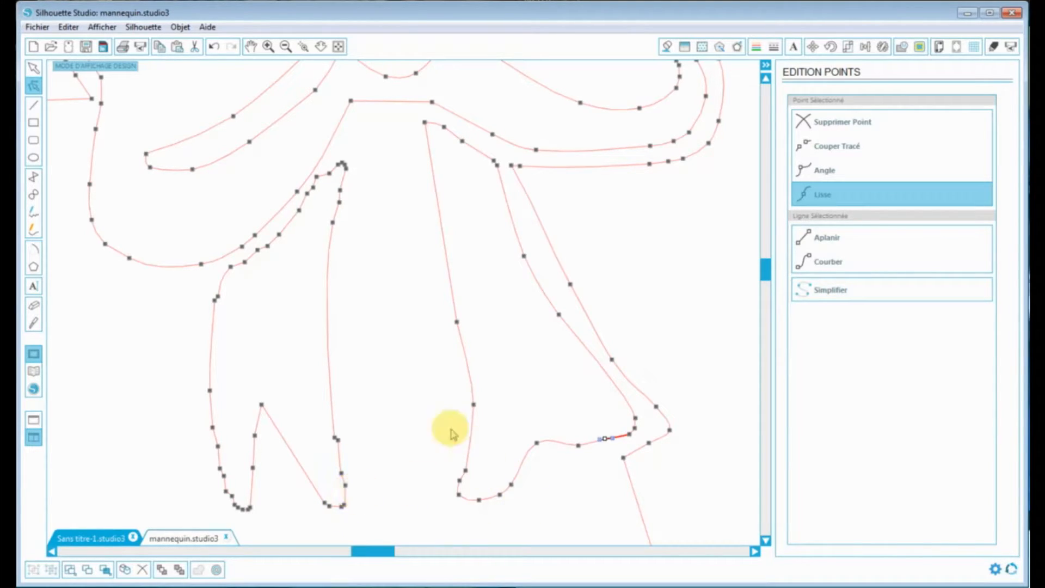
pyautogui.click(456, 323)
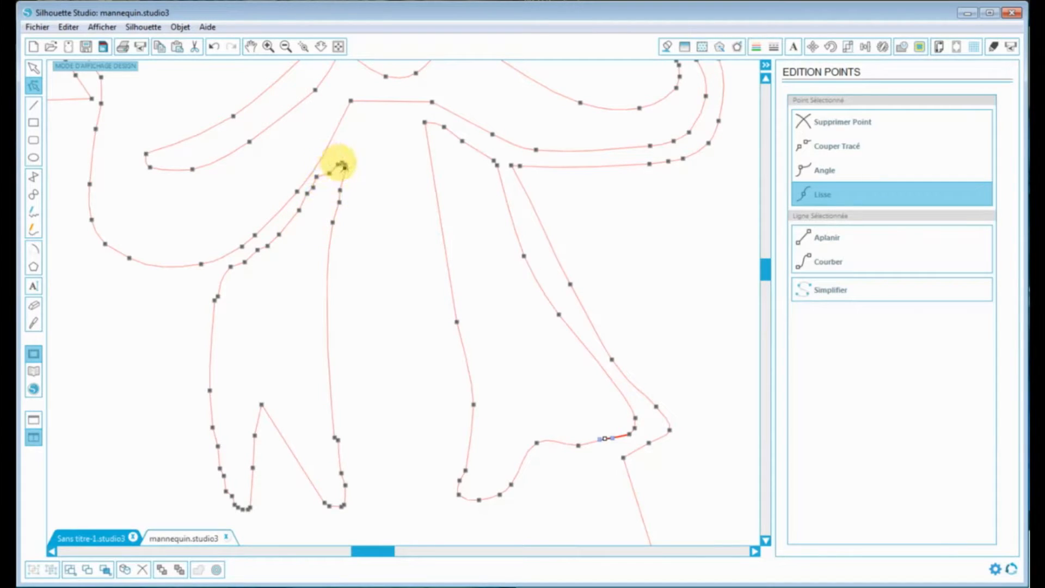
# Delete the doubled points at the left tail's top tip and the protruding point just below it on the outer side.
pyautogui.click(329, 173)
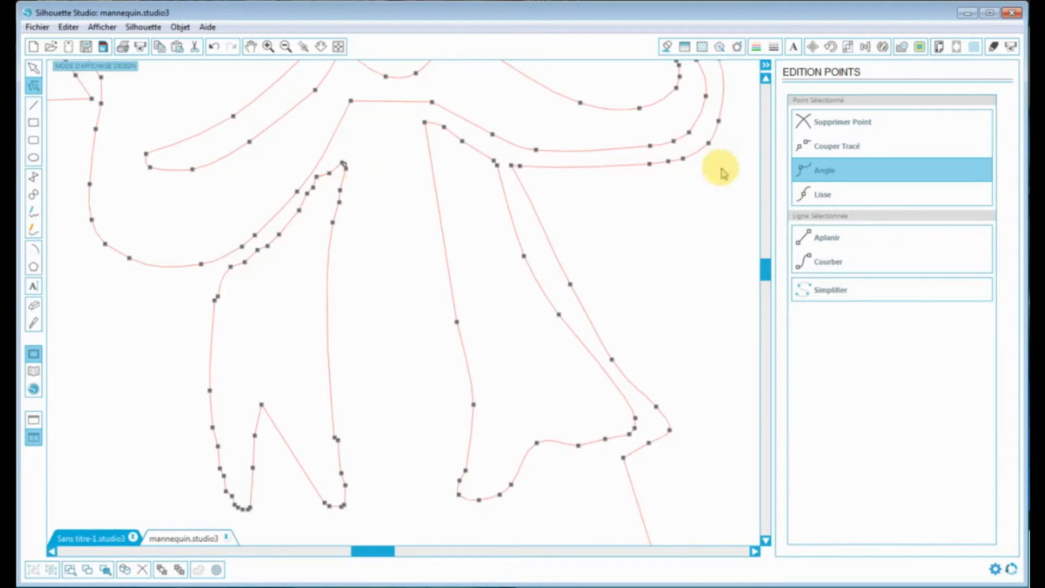
pyautogui.click(851, 121)
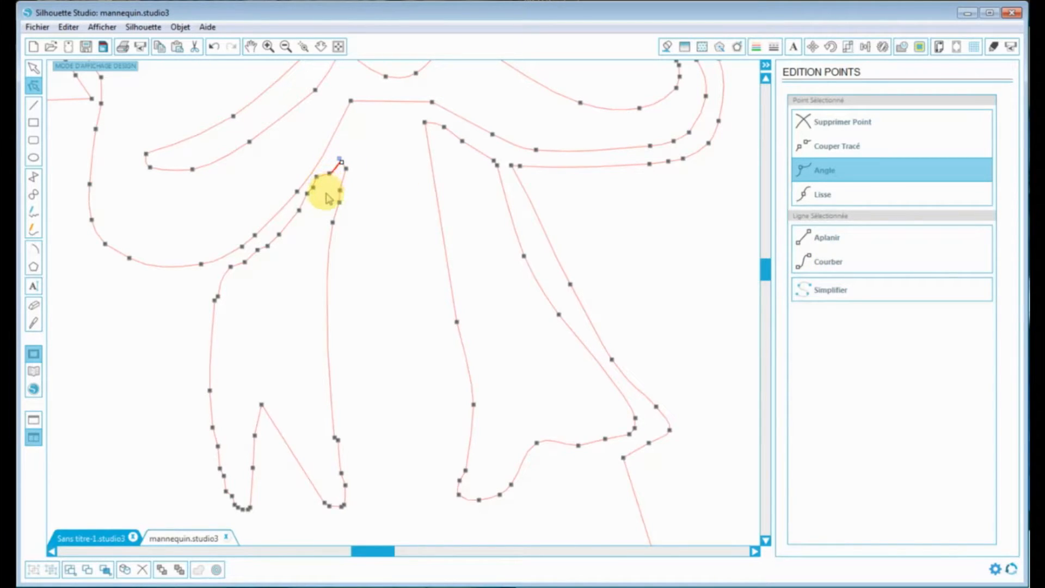
pyautogui.click(317, 177)
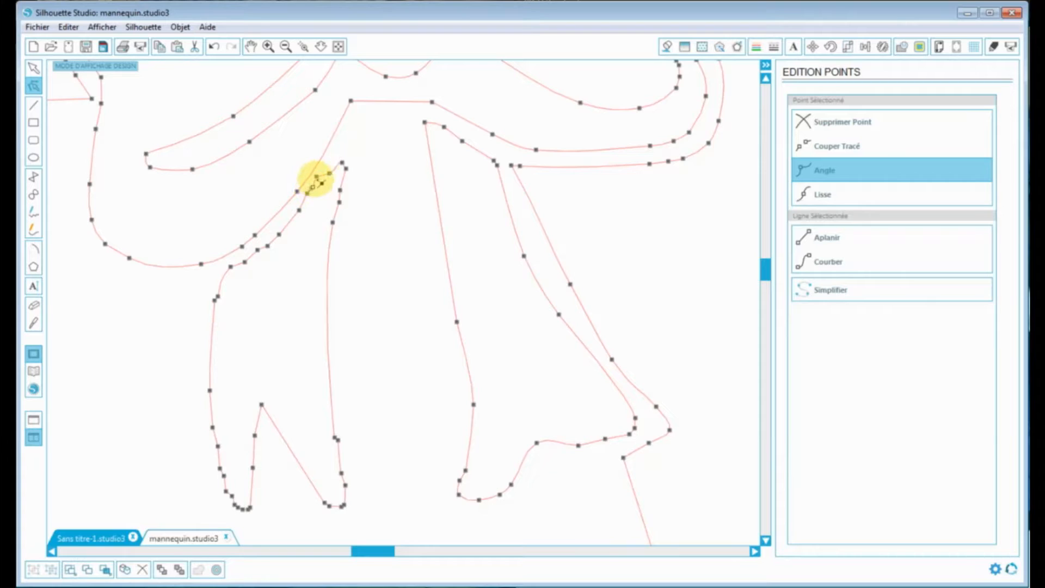
pyautogui.click(839, 127)
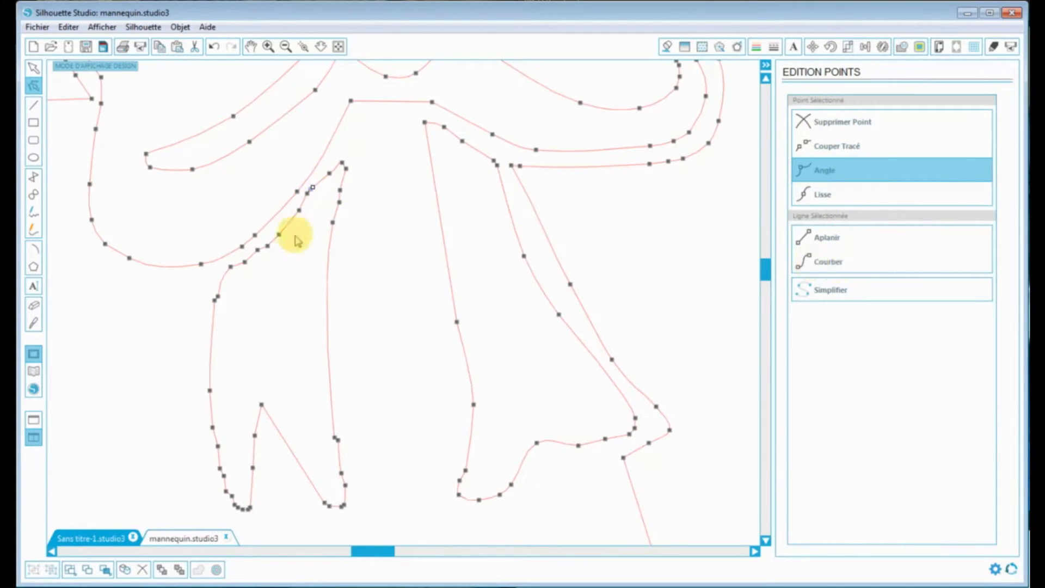
# Delete the extra point on the left tail's upper slope and the doubled point at its outer shoulder.
pyautogui.click(269, 248)
pyautogui.click(266, 248)
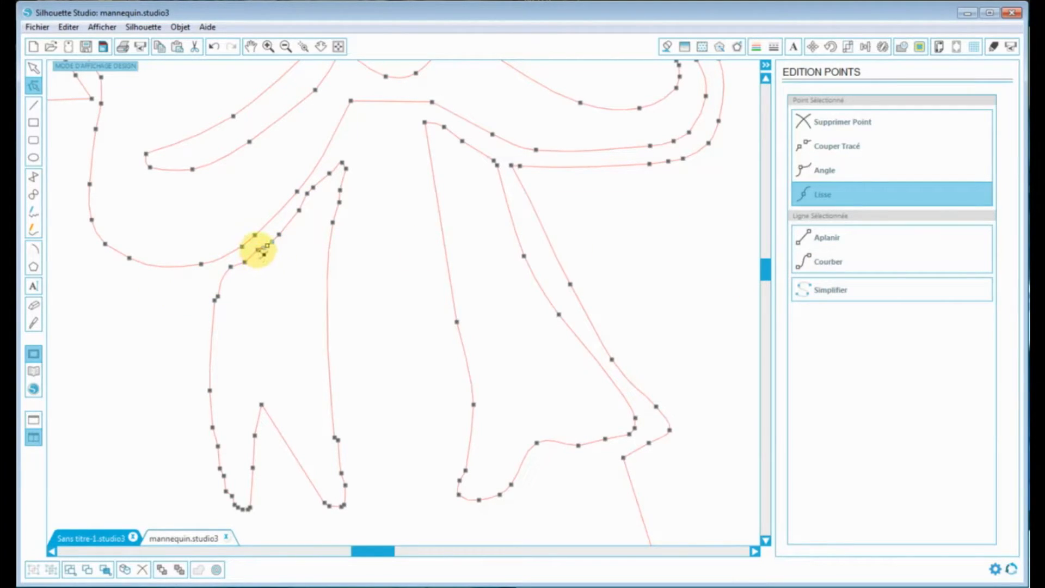
pyautogui.click(217, 297)
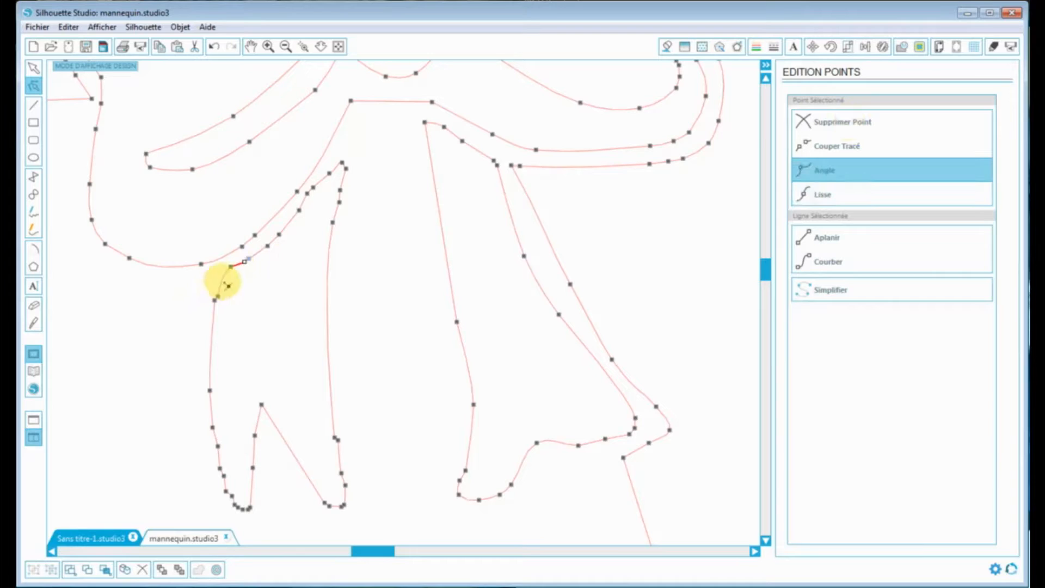
pyautogui.click(882, 130)
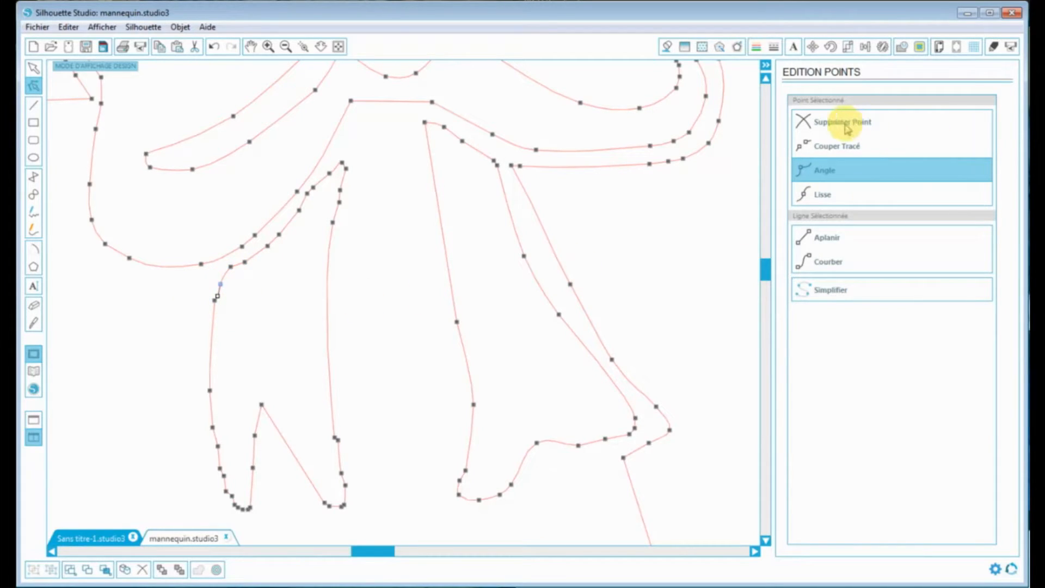
# Delete the cluster of surplus points around the left tail's lower outer tip.
pyautogui.click(210, 391)
pyautogui.click(220, 468)
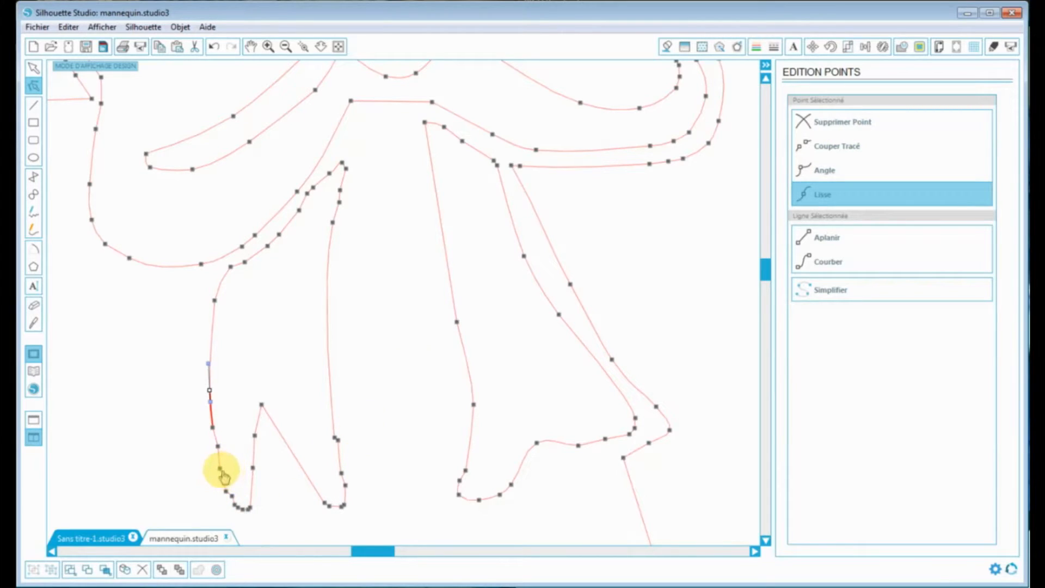
pyautogui.click(823, 125)
pyautogui.click(824, 125)
pyautogui.click(824, 125)
pyautogui.click(825, 126)
pyautogui.click(825, 126)
pyautogui.click(825, 126)
pyautogui.click(825, 125)
pyautogui.click(824, 125)
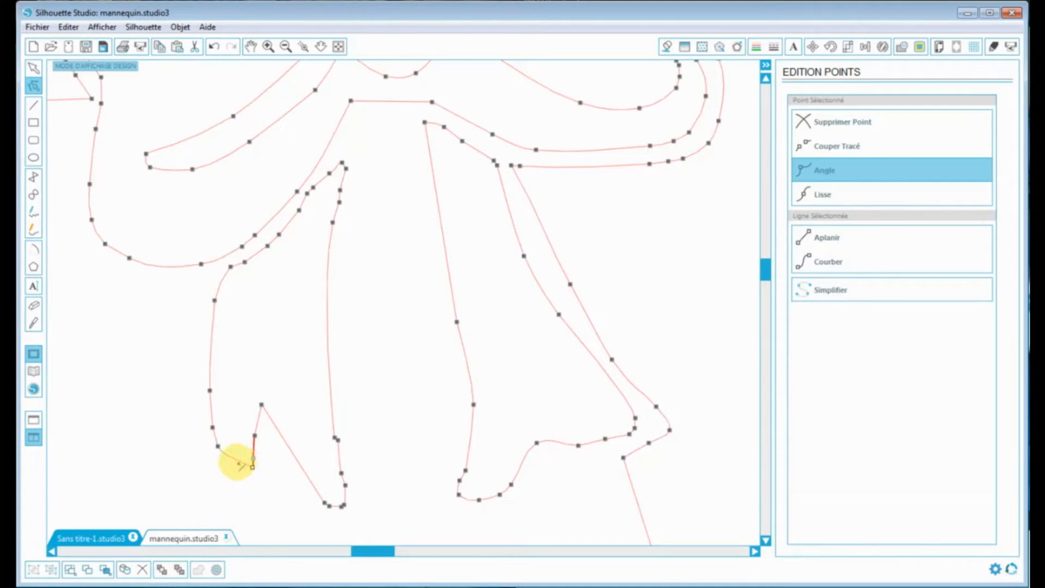
# Add a point at the left tail's lower outer end, pull it down into a pointed tip and curve the notch side segment.
pyautogui.moveTo(235, 462); pyautogui.dragTo(247, 517)
pyautogui.click(254, 470)
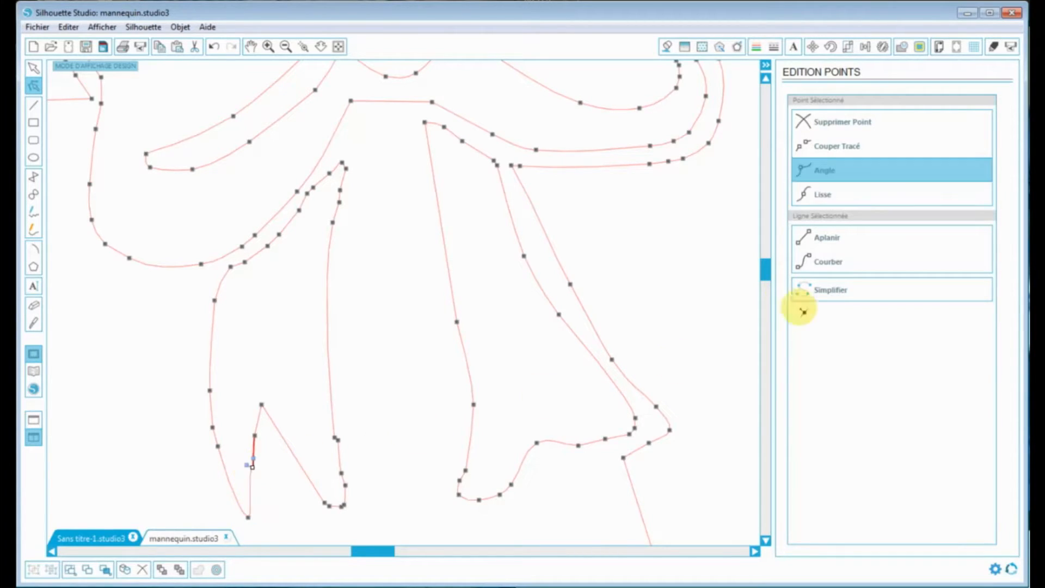
pyautogui.click(836, 266)
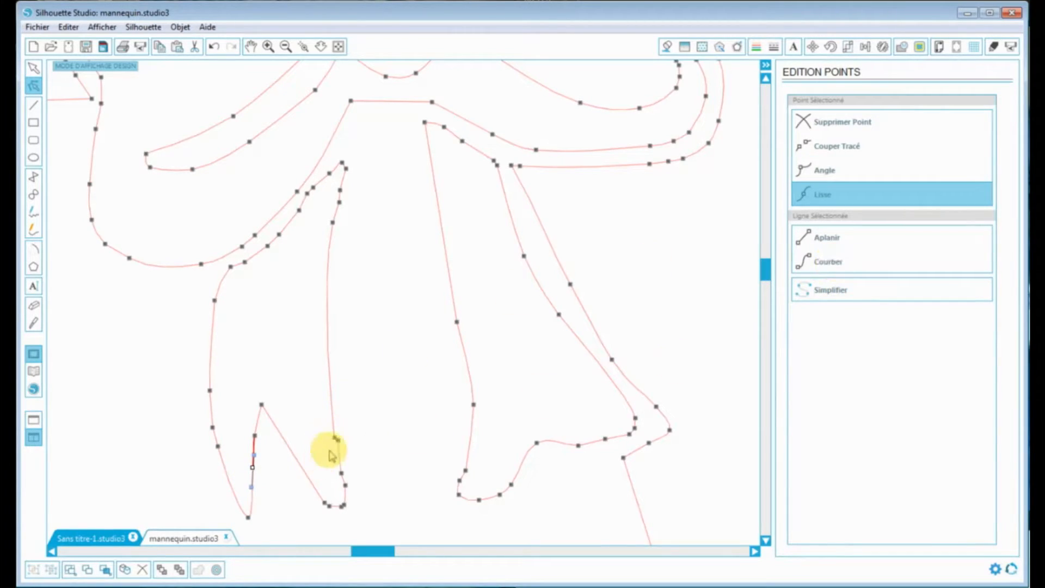
# Delete the surplus points at the left tail's lower inner end and pull the remaining corner down into a pointed tip.
pyautogui.click(342, 506)
pyautogui.click(828, 123)
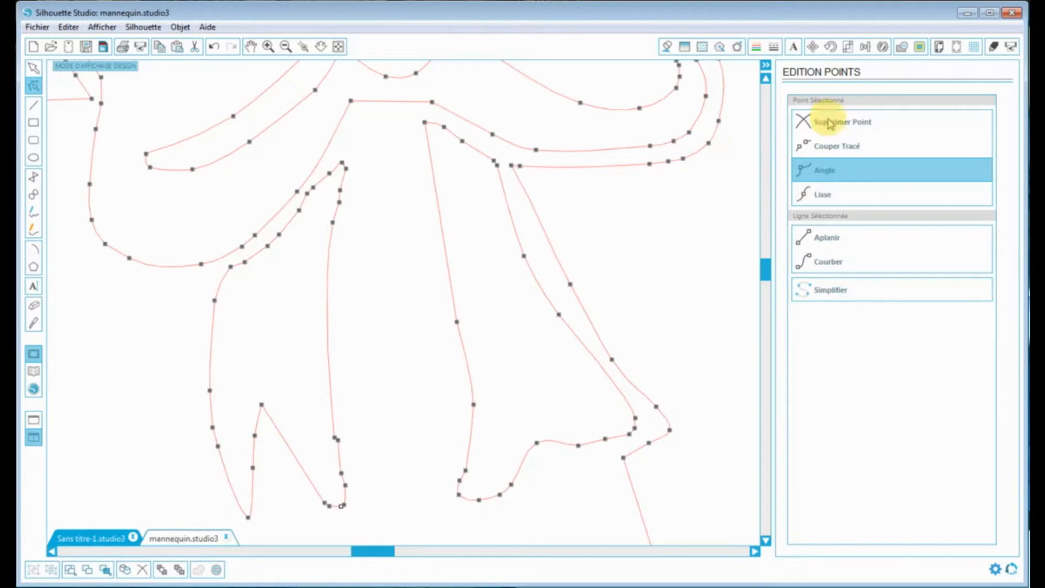
pyautogui.click(843, 259)
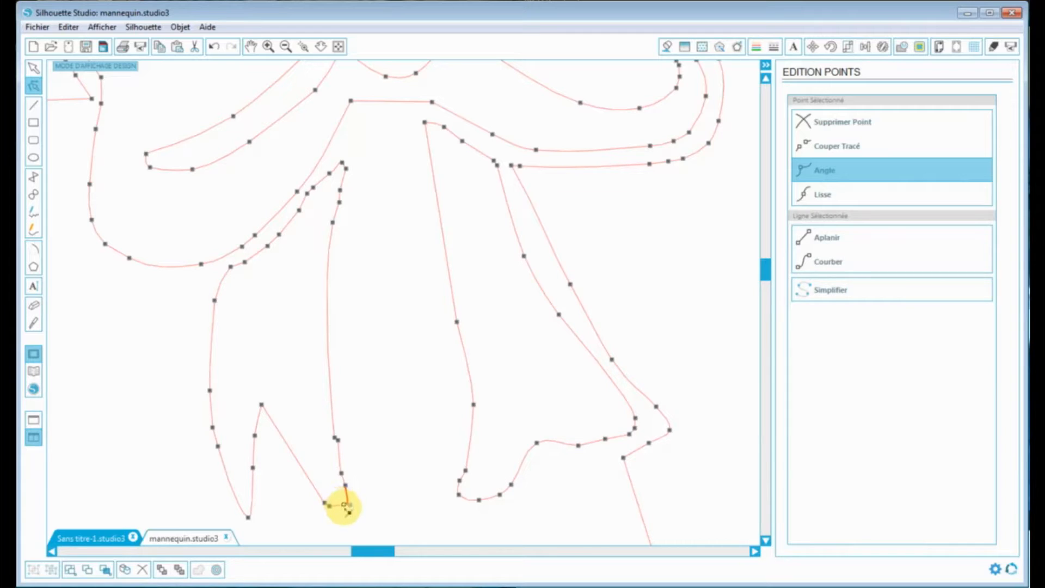
pyautogui.click(329, 506)
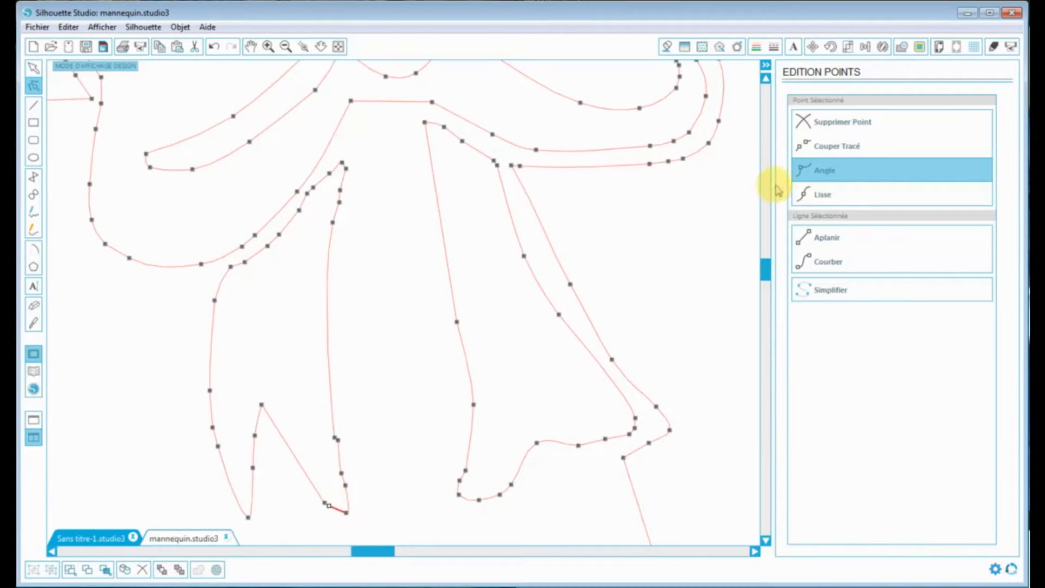
pyautogui.click(855, 122)
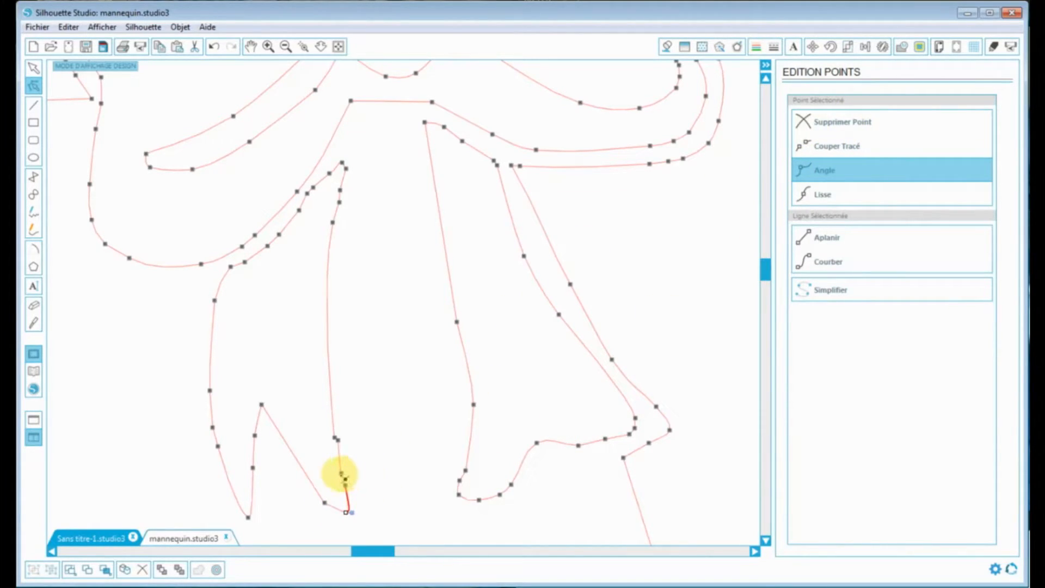
# Delete the surplus points along the left tail's inner side, near the lower tip and just below the top.
pyautogui.click(340, 474)
pyautogui.click(838, 126)
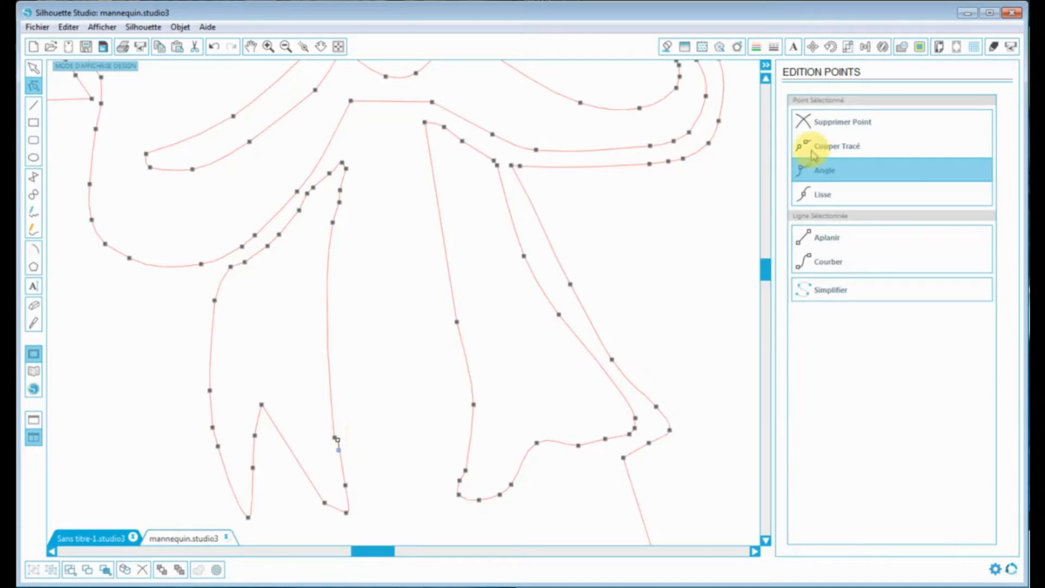
pyautogui.click(809, 130)
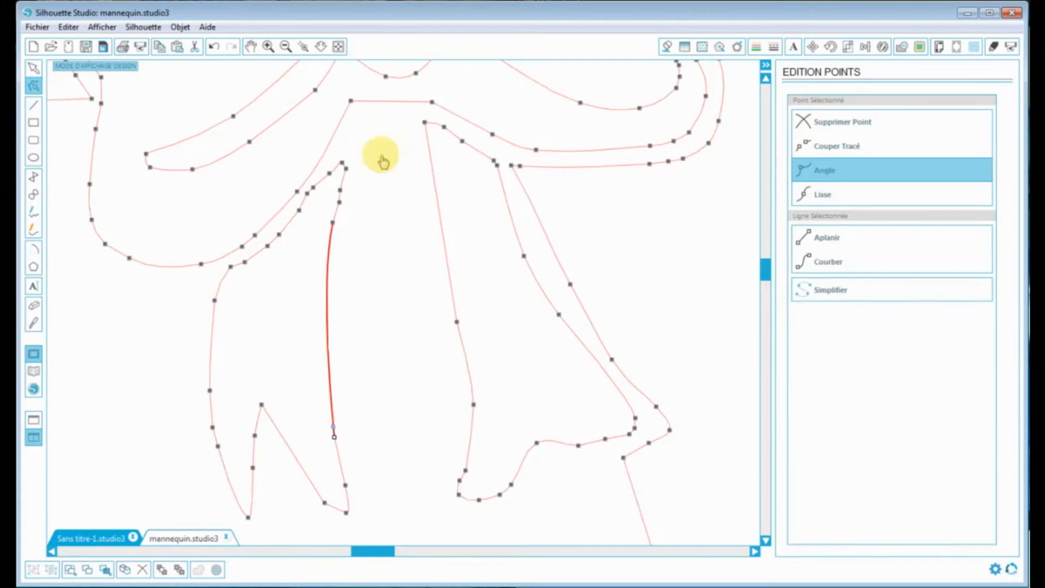
pyautogui.click(339, 203)
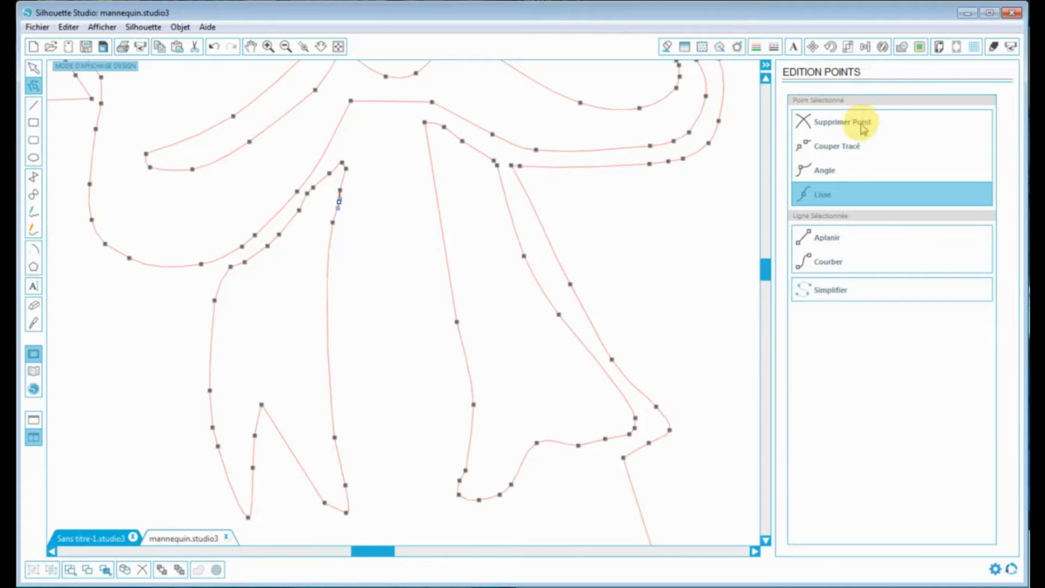
pyautogui.click(383, 233)
# Delete the original black mannequin picture beside the traced outline.
pyautogui.click(285, 48)
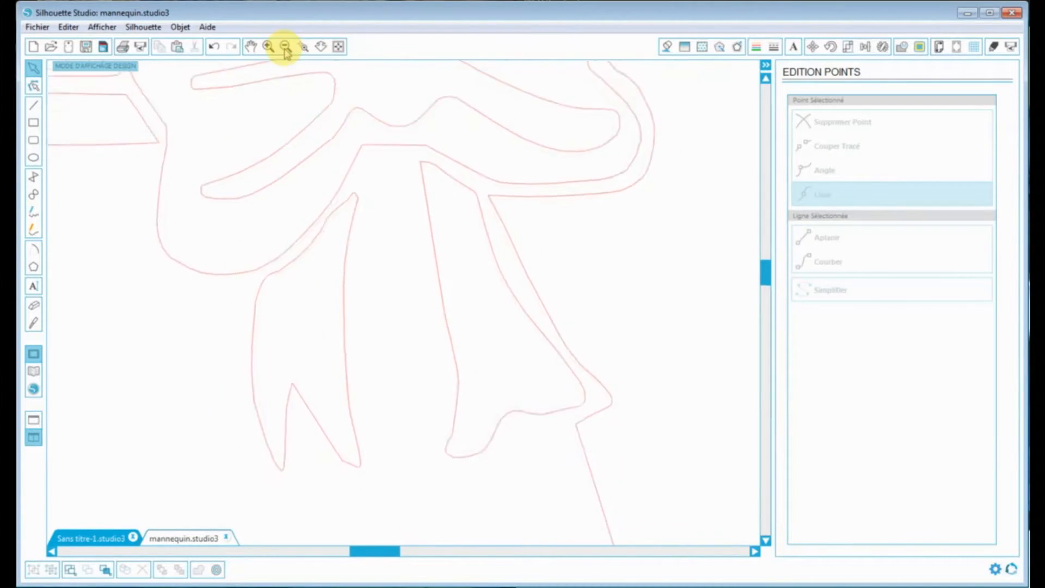
pyautogui.click(285, 48)
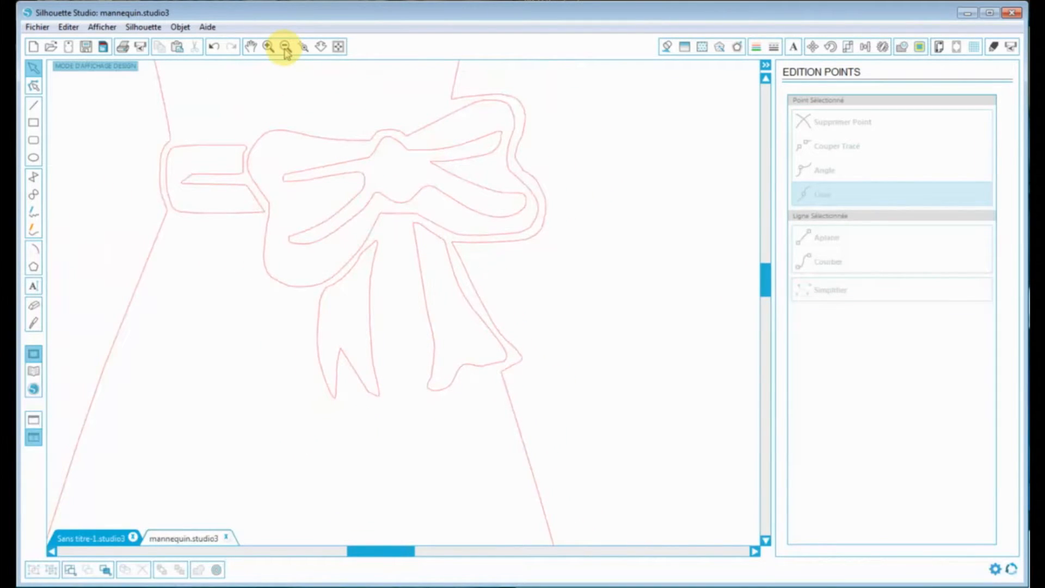
pyautogui.click(285, 48)
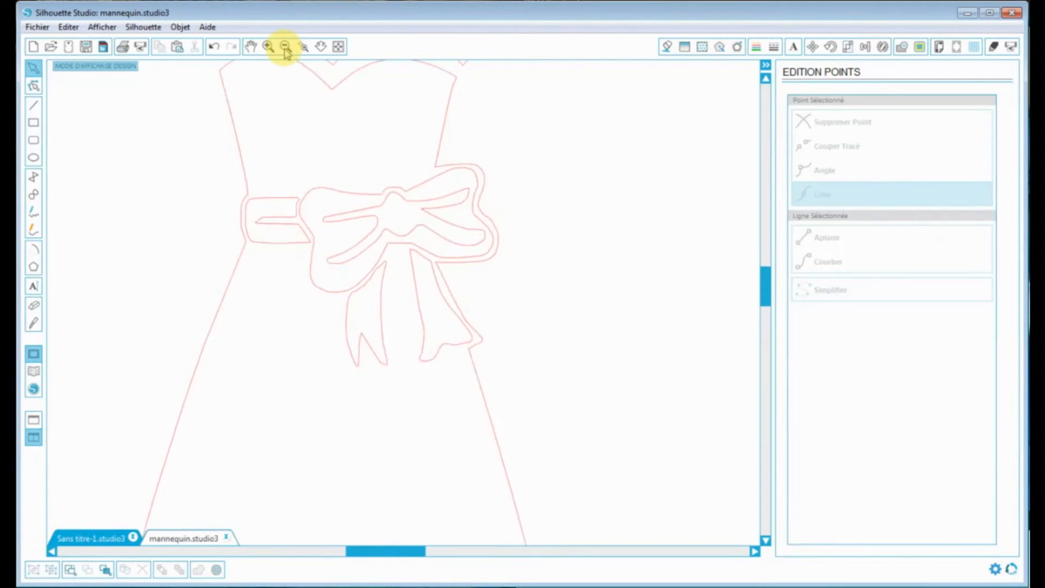
pyautogui.click(285, 48)
pyautogui.click(283, 48)
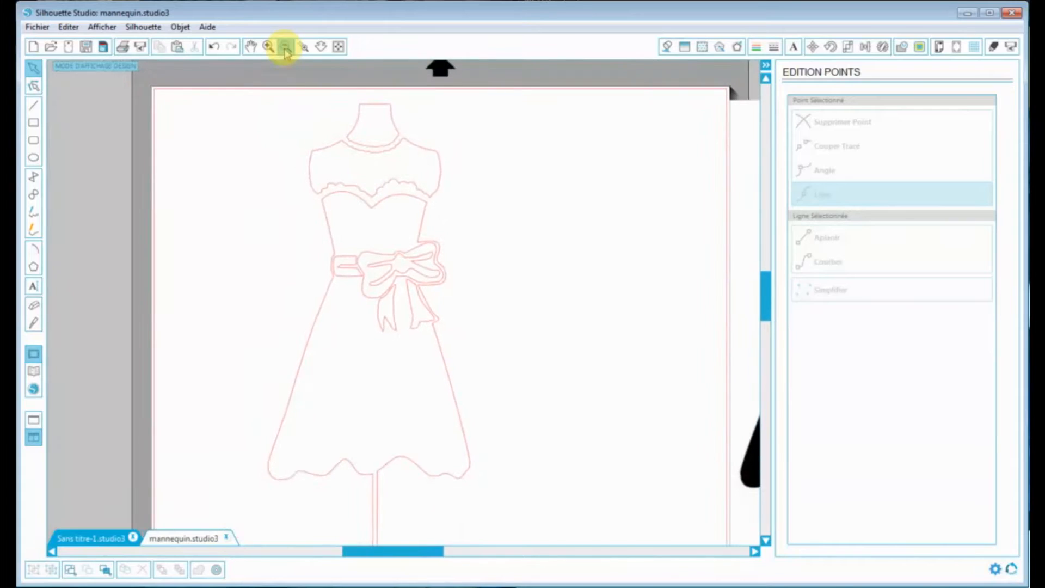
pyautogui.scroll(-1, 450, 326)
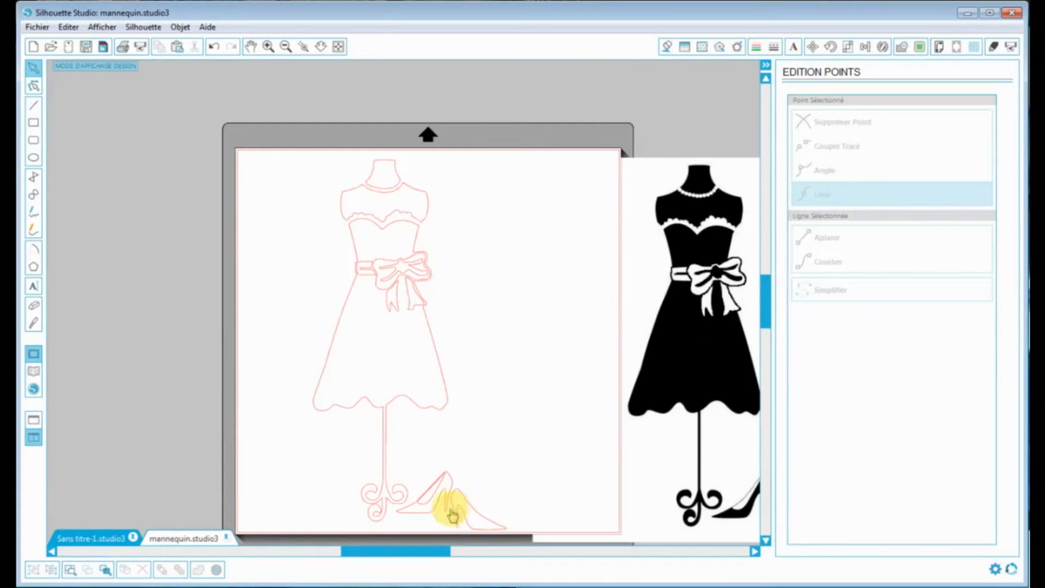
pyautogui.scroll(-2, 458, 397)
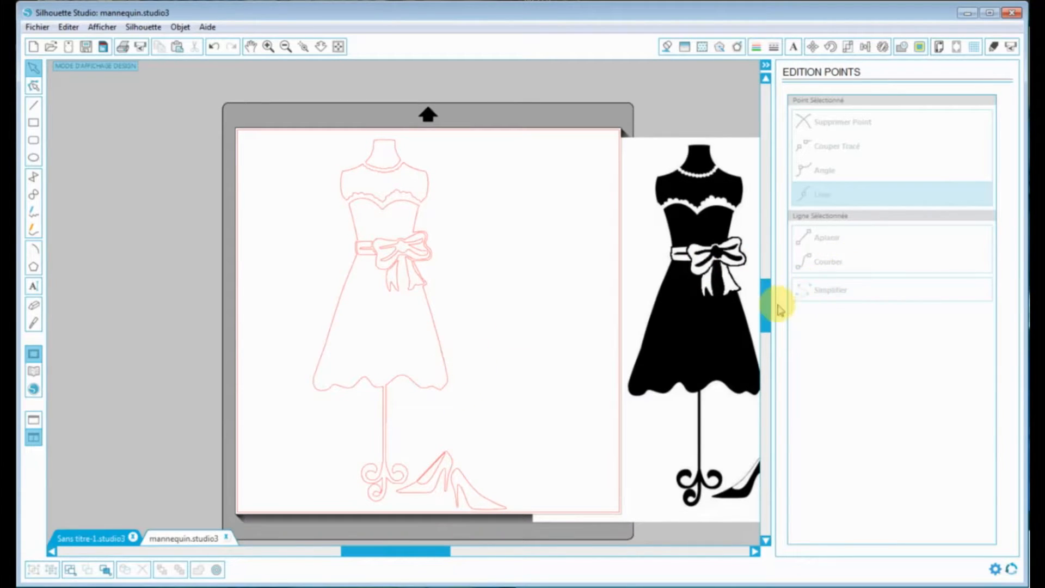
pyautogui.moveTo(765, 292); pyautogui.dragTo(769, 315)
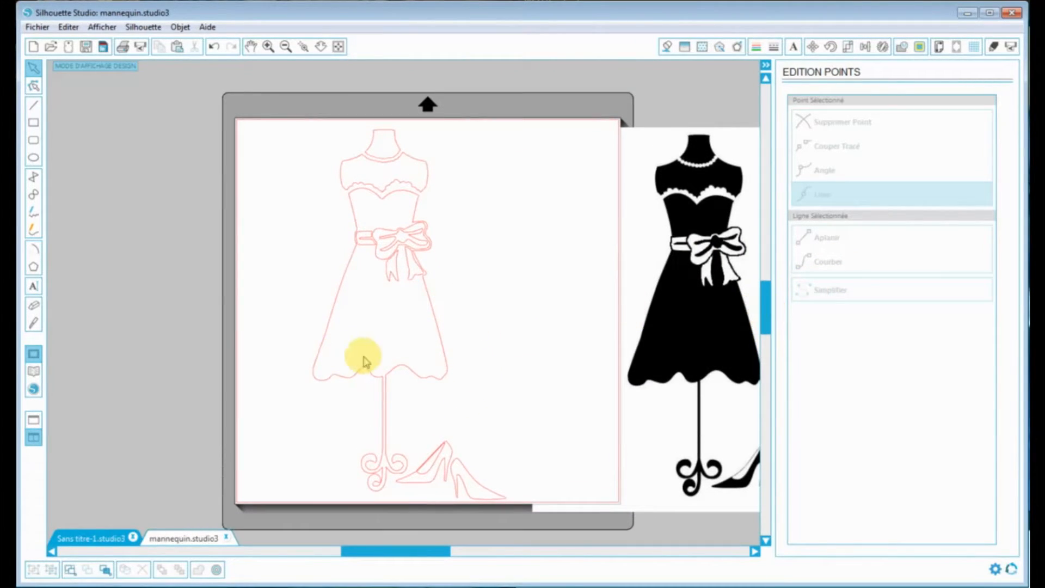
pyautogui.click(705, 326)
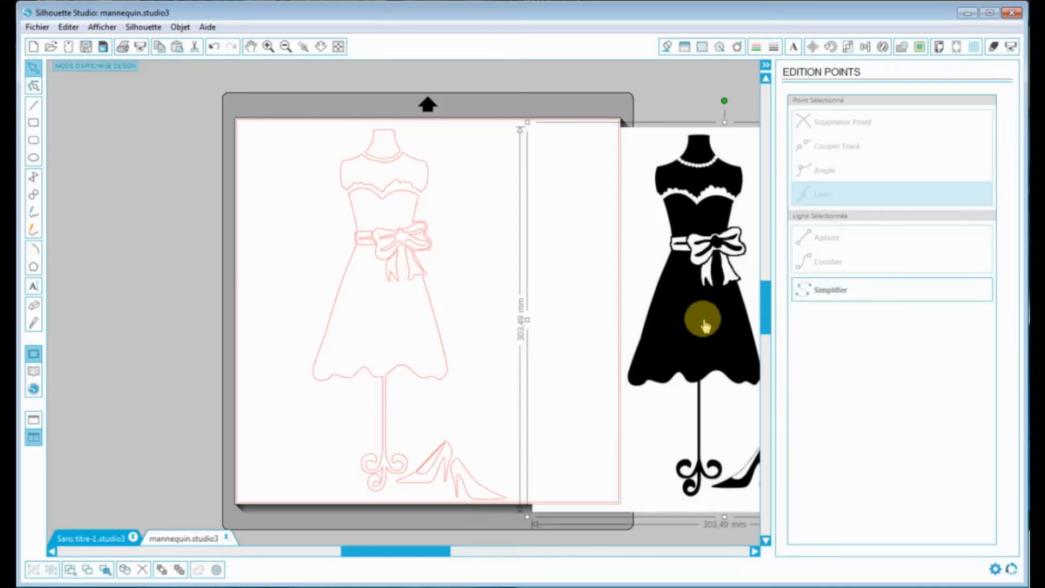
pyautogui.press('Delete')
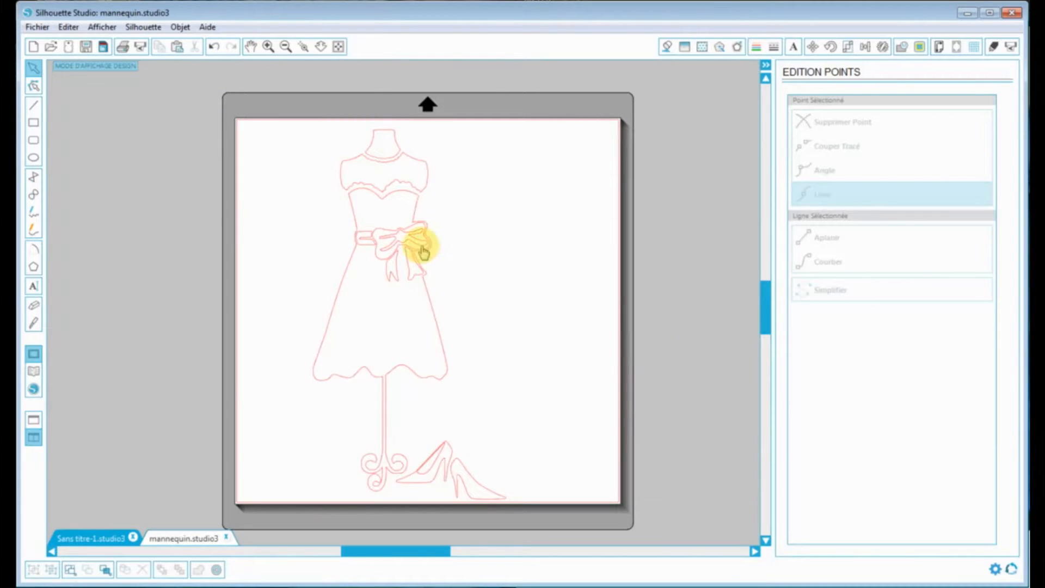
# Group all the mannequin and shoe outlines and shift the group slightly toward the page's left edge.
pyautogui.click(422, 252)
pyautogui.click(485, 245)
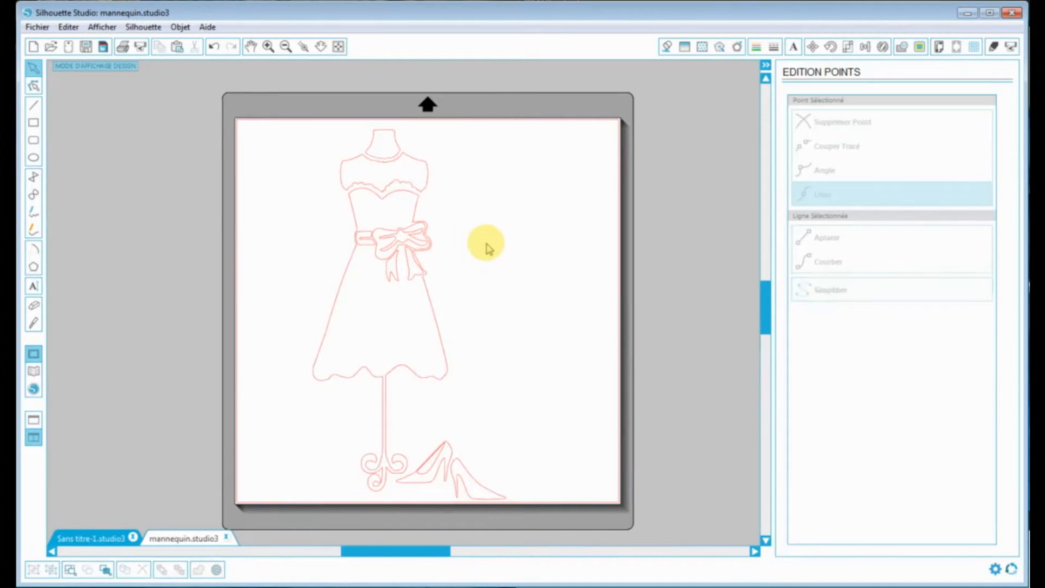
pyautogui.moveTo(309, 129); pyautogui.dragTo(530, 516)
pyautogui.rightClick(406, 299)
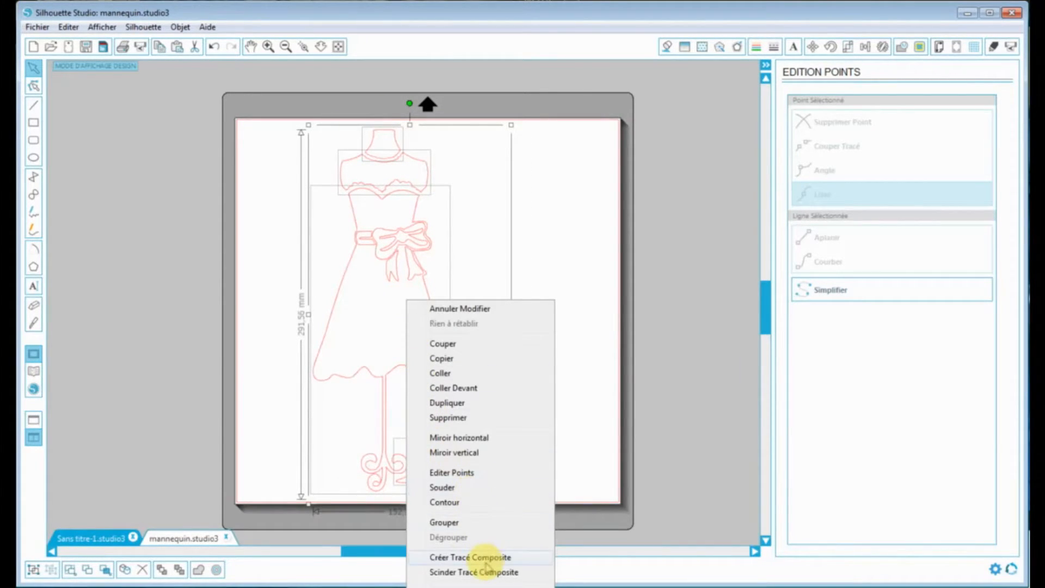
pyautogui.click(445, 523)
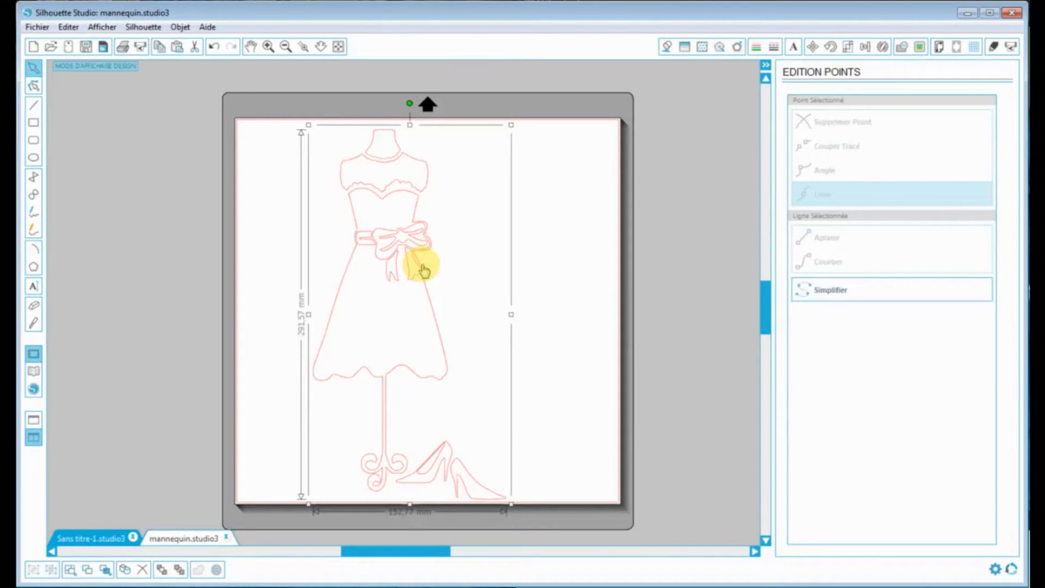
pyautogui.moveTo(422, 256); pyautogui.dragTo(399, 257)
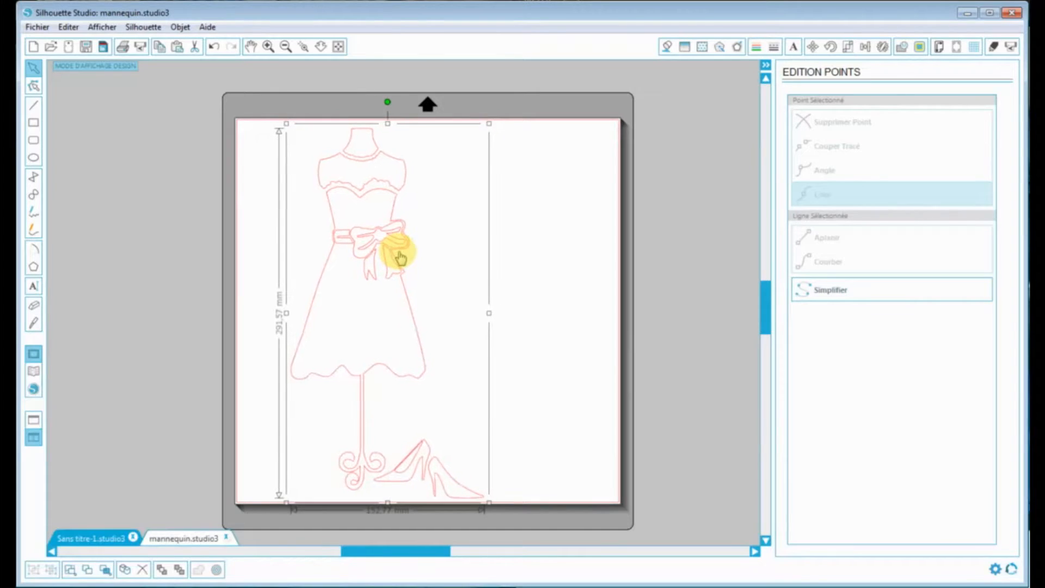
pyautogui.click(529, 227)
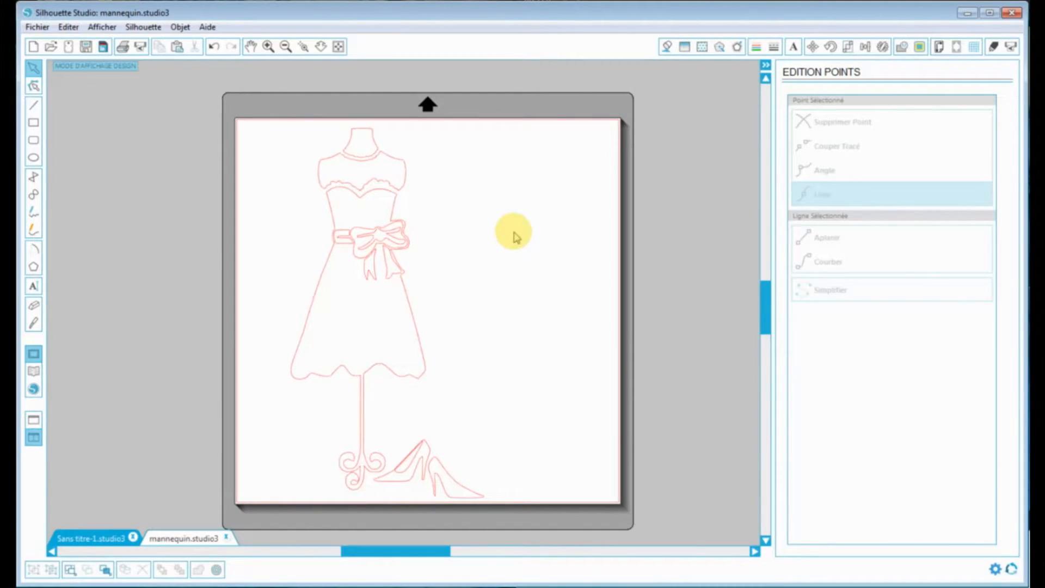
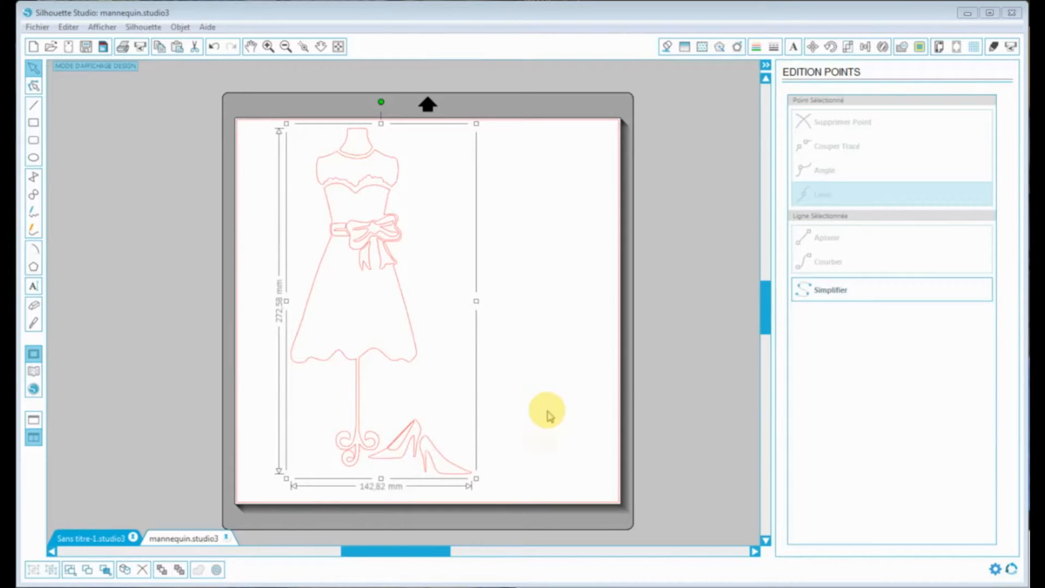
# Scale the grouped mannequin down proportionally to about 81 mm wide and 154 mm high.
pyautogui.moveTo(476, 479); pyautogui.dragTo(373, 344)
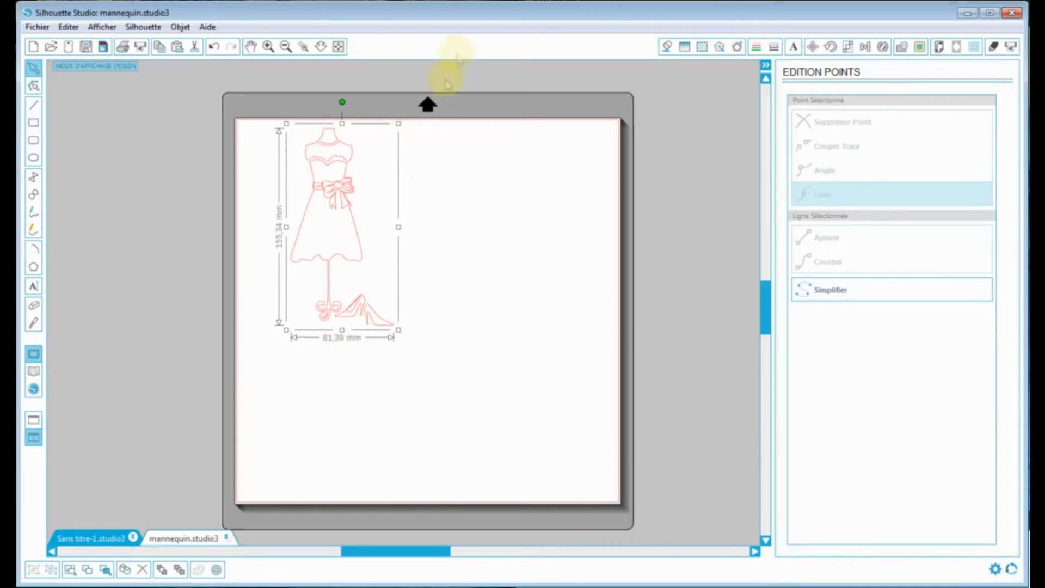
pyautogui.click(269, 46)
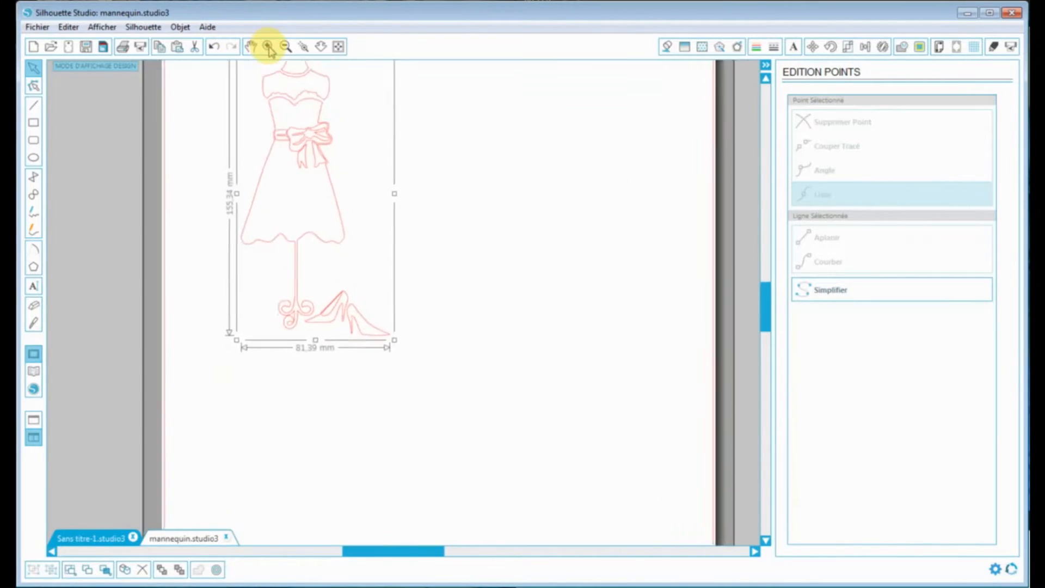
pyautogui.moveTo(420, 550); pyautogui.dragTo(386, 551)
pyautogui.moveTo(763, 310); pyautogui.dragTo(770, 284)
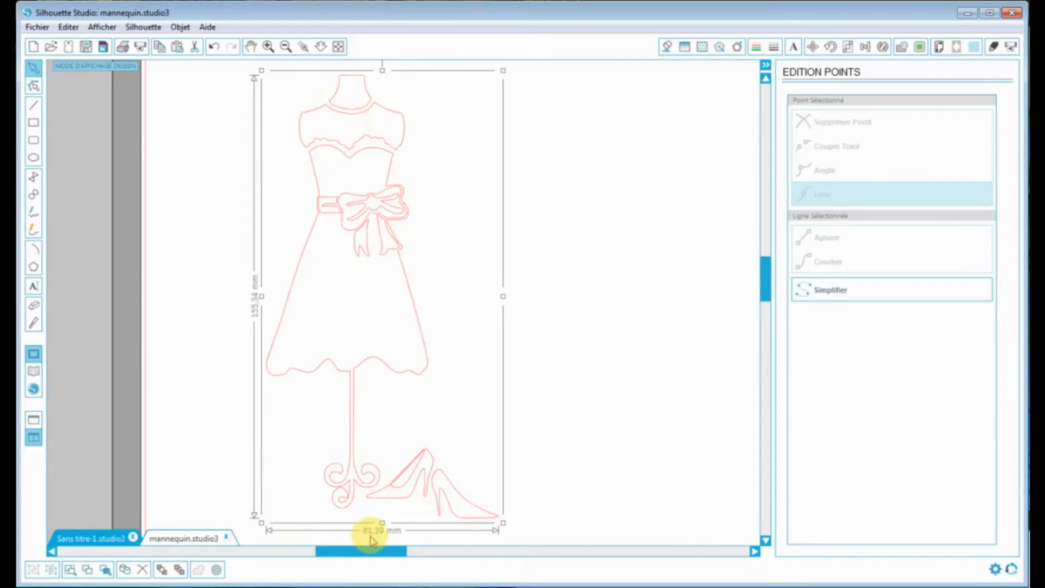
pyautogui.moveTo(502, 522); pyautogui.dragTo(499, 518)
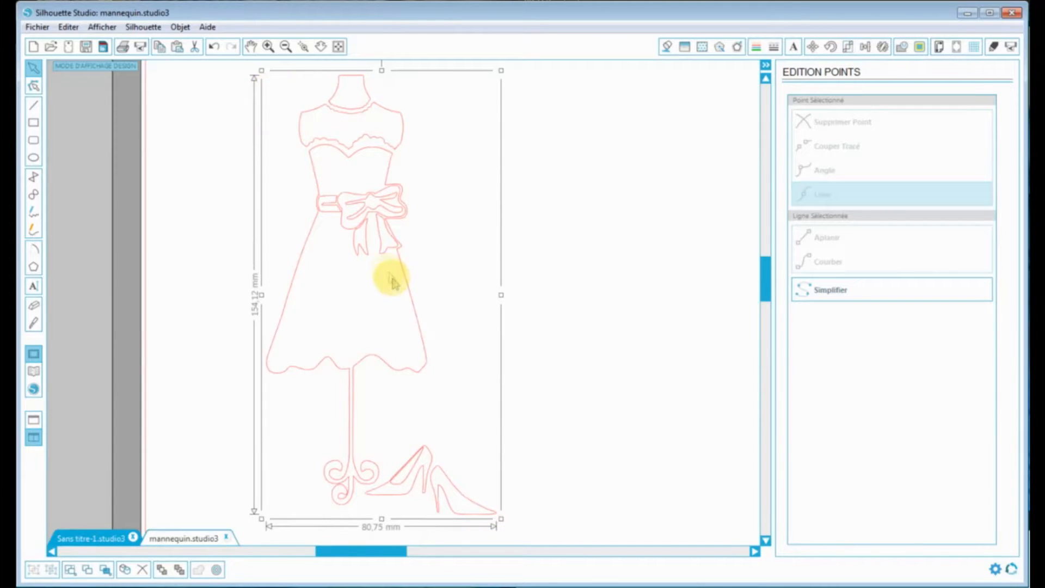
# Move the mannequin group into the upper-left corner of the page's cutting area.
pyautogui.scroll(1, 387, 278)
pyautogui.scroll(1, 387, 278)
pyautogui.click(338, 46)
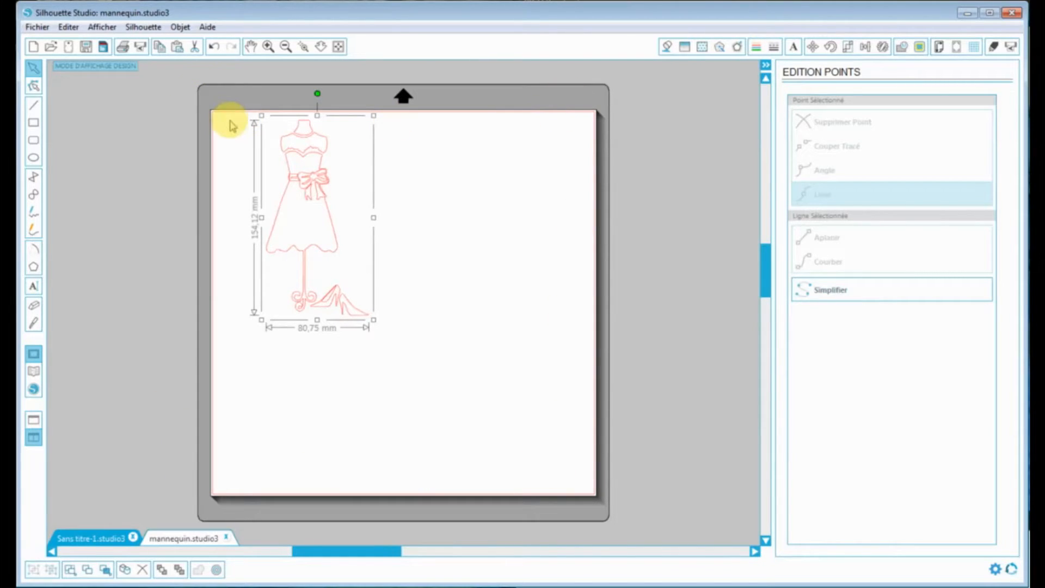
pyautogui.moveTo(299, 204); pyautogui.dragTo(490, 342)
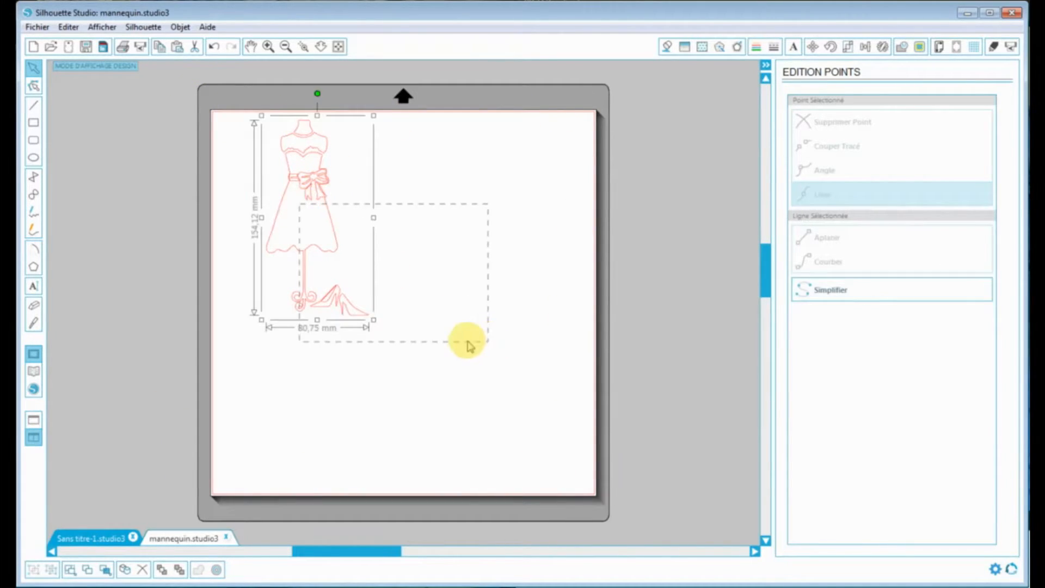
pyautogui.moveTo(306, 188); pyautogui.dragTo(399, 276)
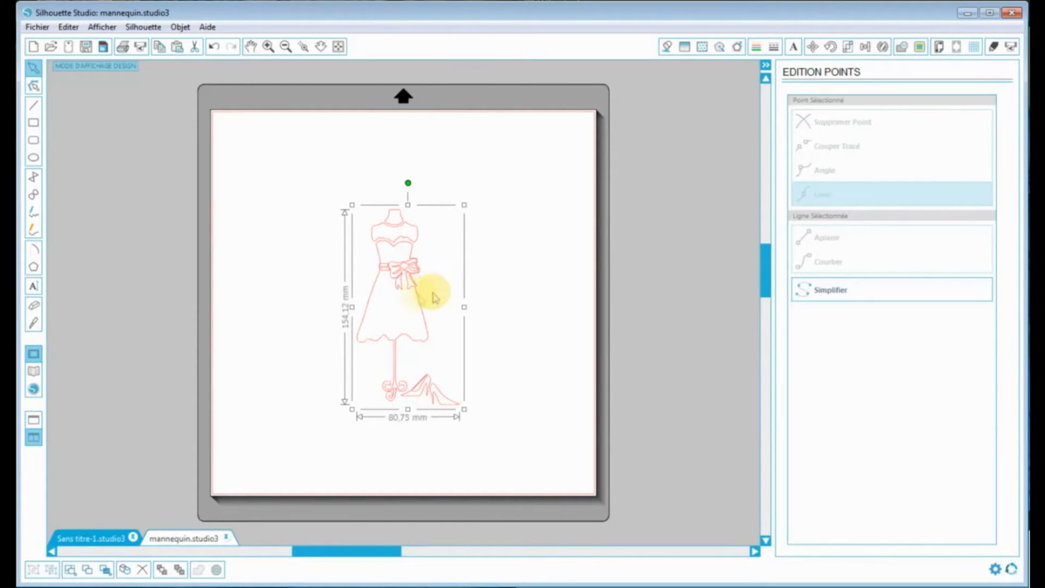
pyautogui.moveTo(400, 279); pyautogui.dragTo(261, 185)
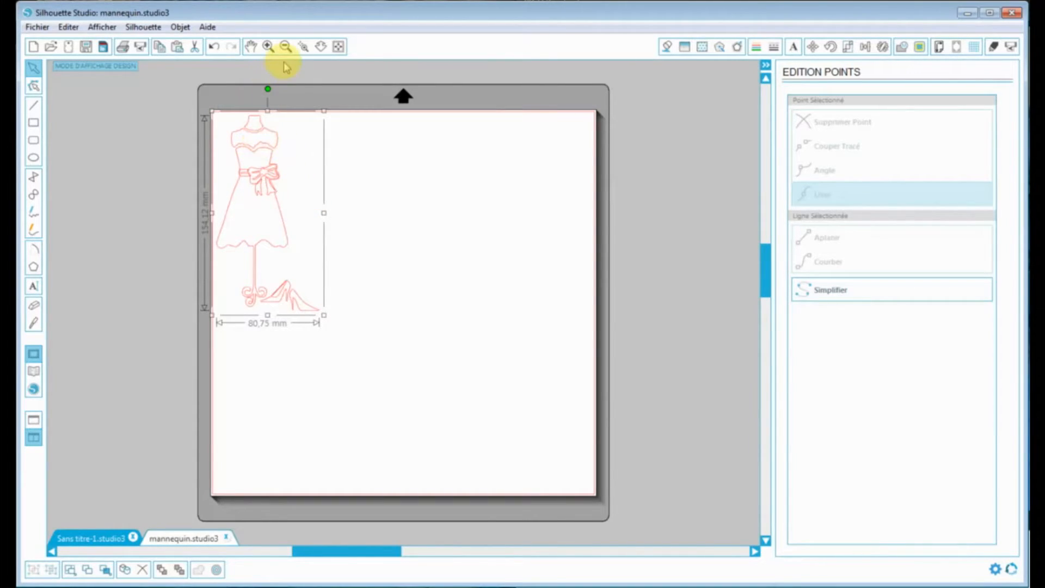
# Add the text "Couture" in 72 pt Arial just below the mannequin and shoes.
pyautogui.click(268, 47)
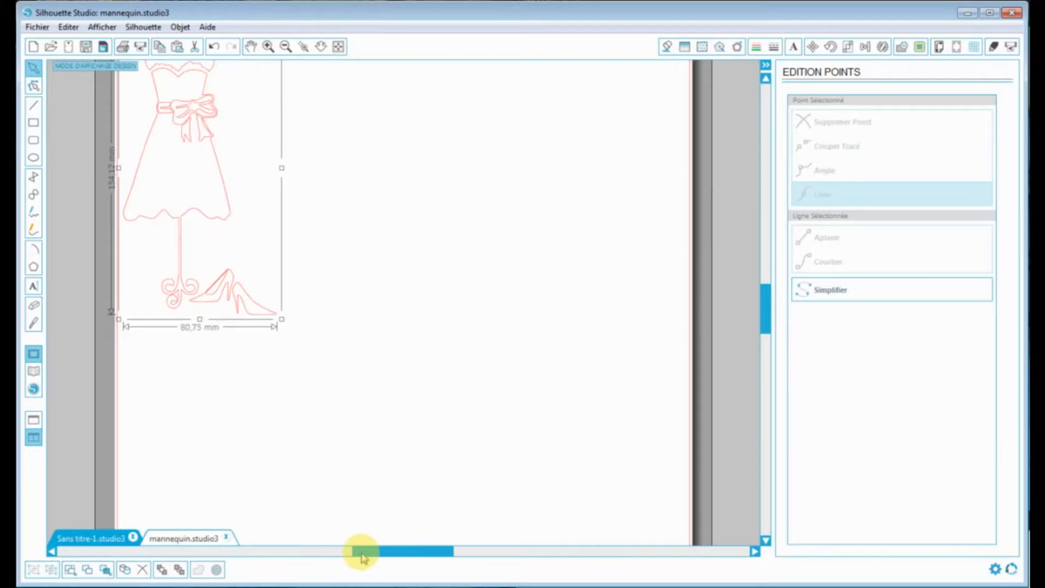
pyautogui.moveTo(361, 550); pyautogui.dragTo(337, 555)
pyautogui.scroll(4, 397, 391)
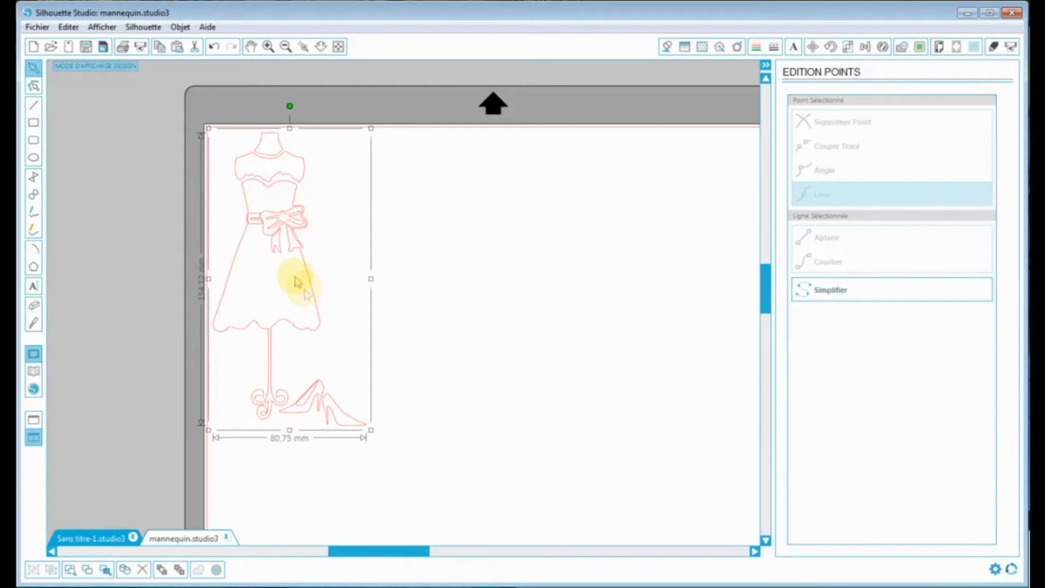
pyautogui.click(34, 287)
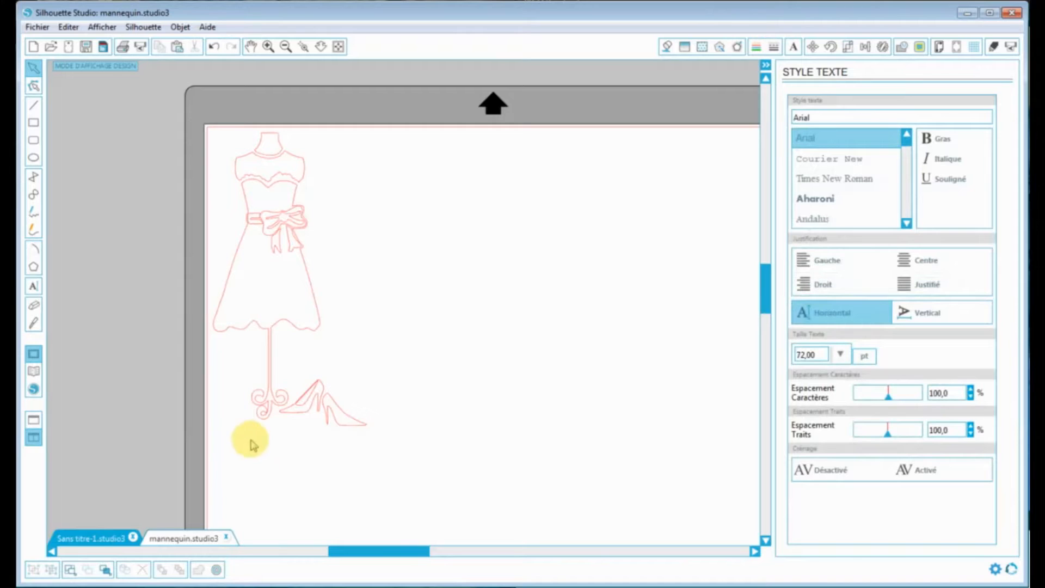
pyautogui.click(34, 285)
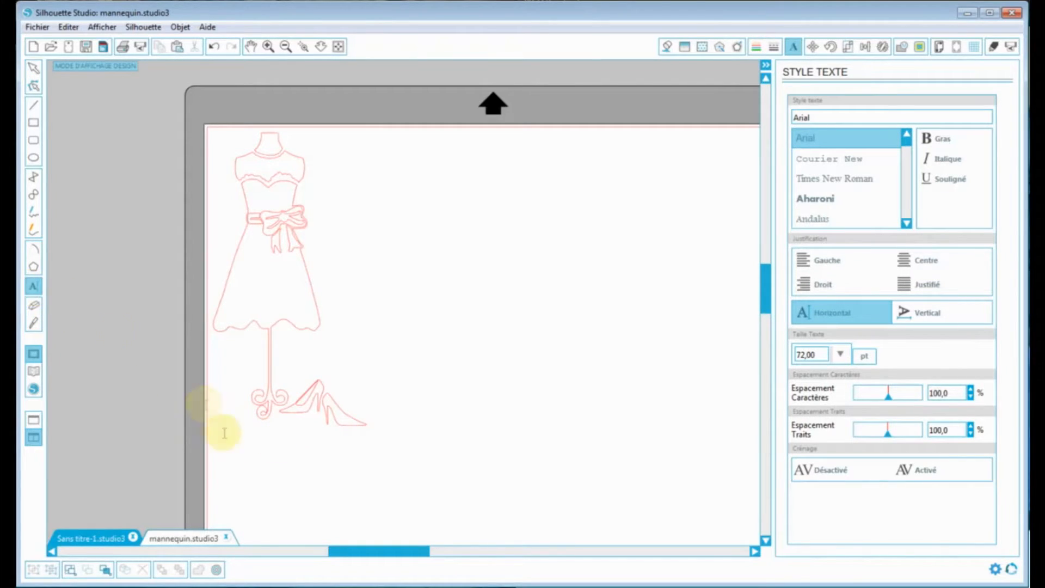
pyautogui.click(233, 473)
pyautogui.write('Couture')
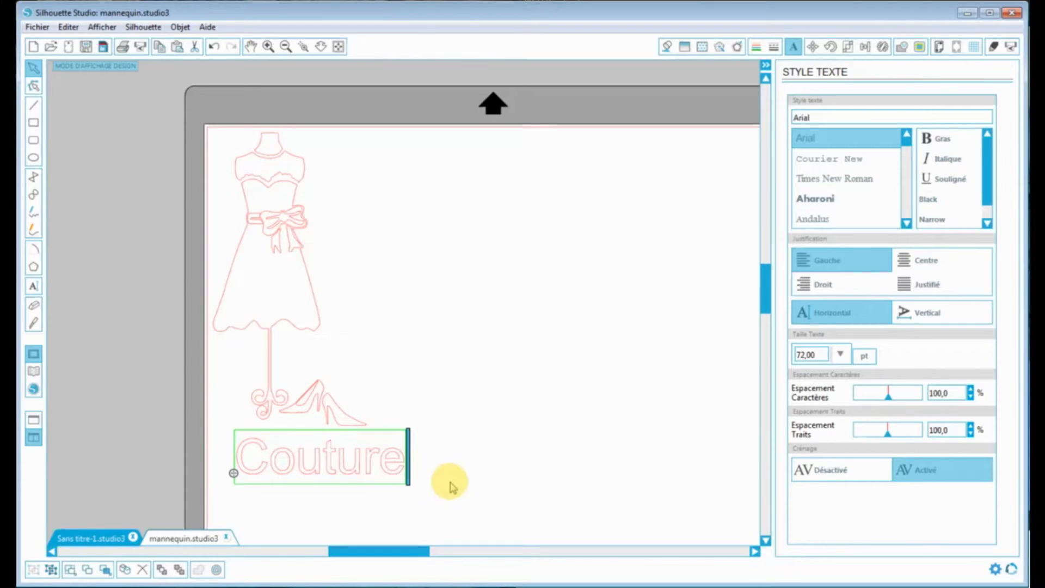
# Move the Couture text closer beneath the mannequin and shoes, lining its start up with the dress's outer edge inside the cutting border.
pyautogui.click(451, 482)
pyautogui.click(289, 463)
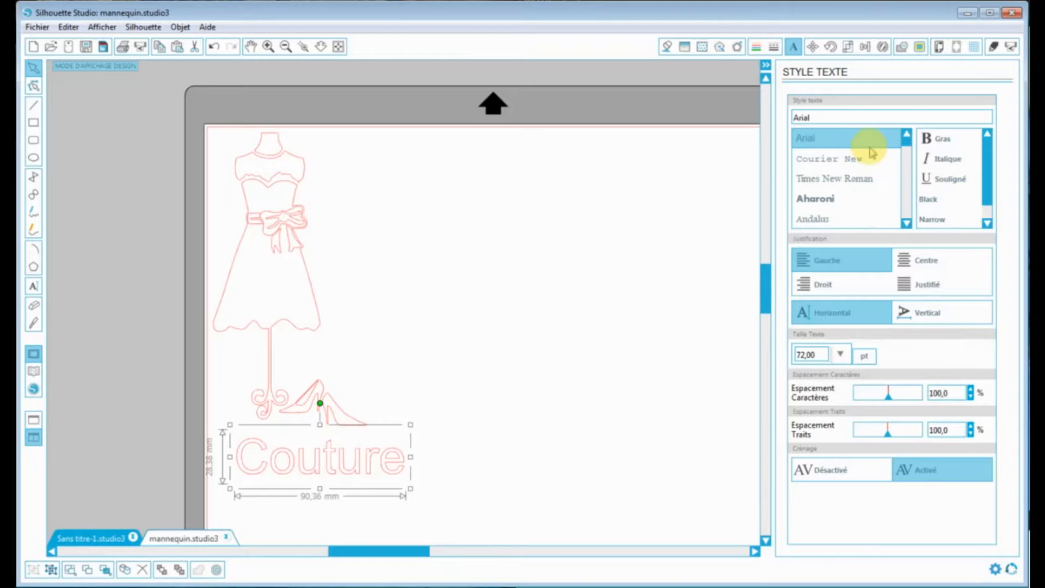
pyautogui.moveTo(905, 146); pyautogui.dragTo(911, 136)
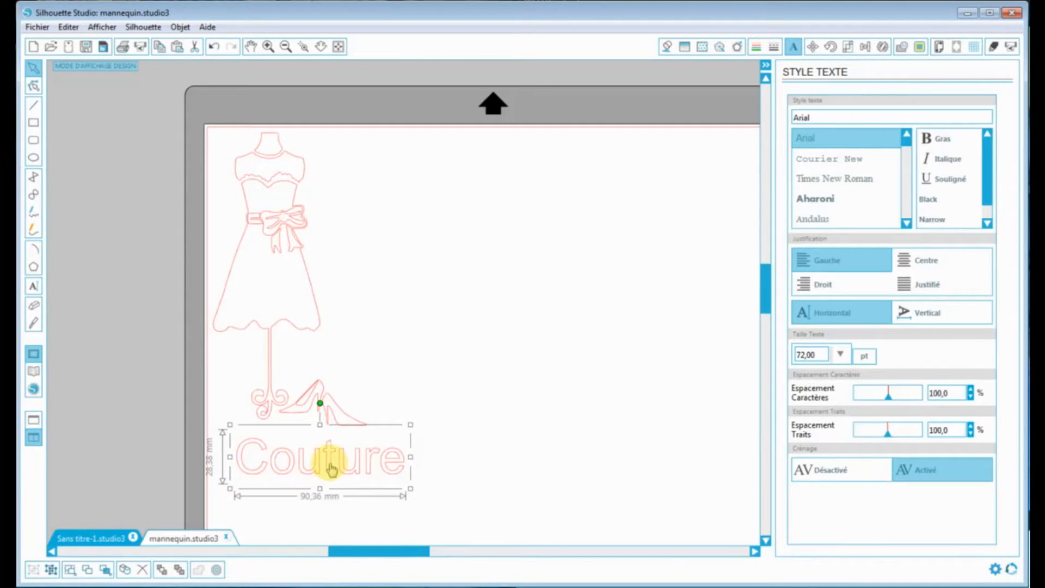
pyautogui.moveTo(325, 463)
pyautogui.mouseDown()
pyautogui.moveTo(296, 450)
pyautogui.moveTo(308, 460)
pyautogui.mouseUp()
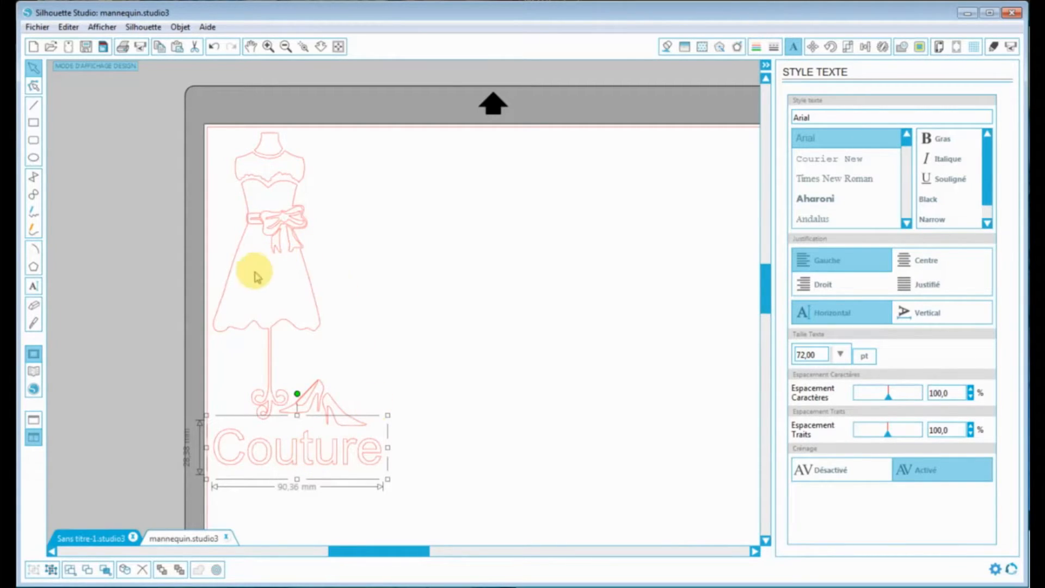
pyautogui.click(441, 430)
pyautogui.click(376, 462)
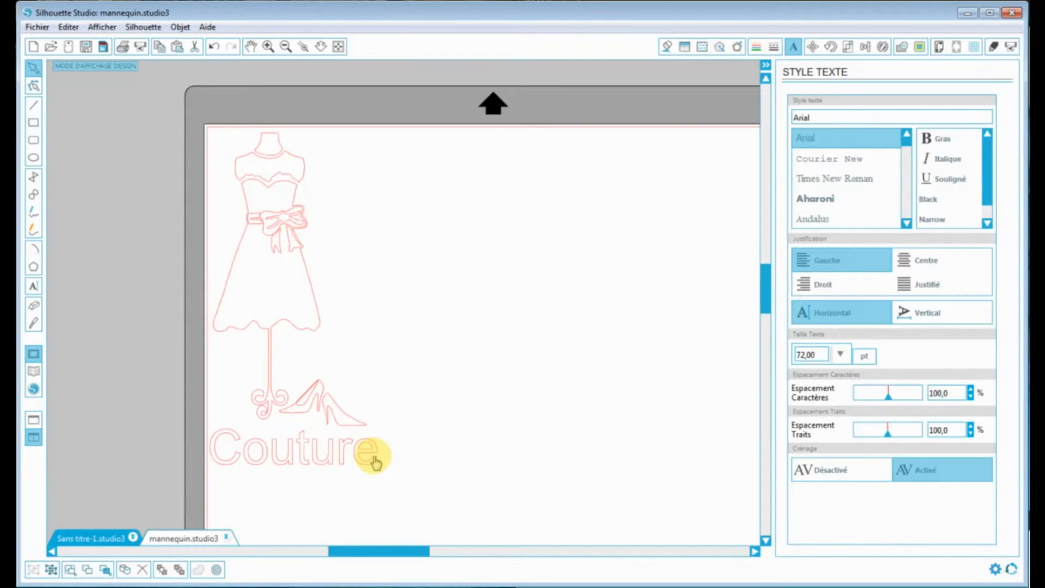
pyautogui.moveTo(375, 462); pyautogui.dragTo(378, 462)
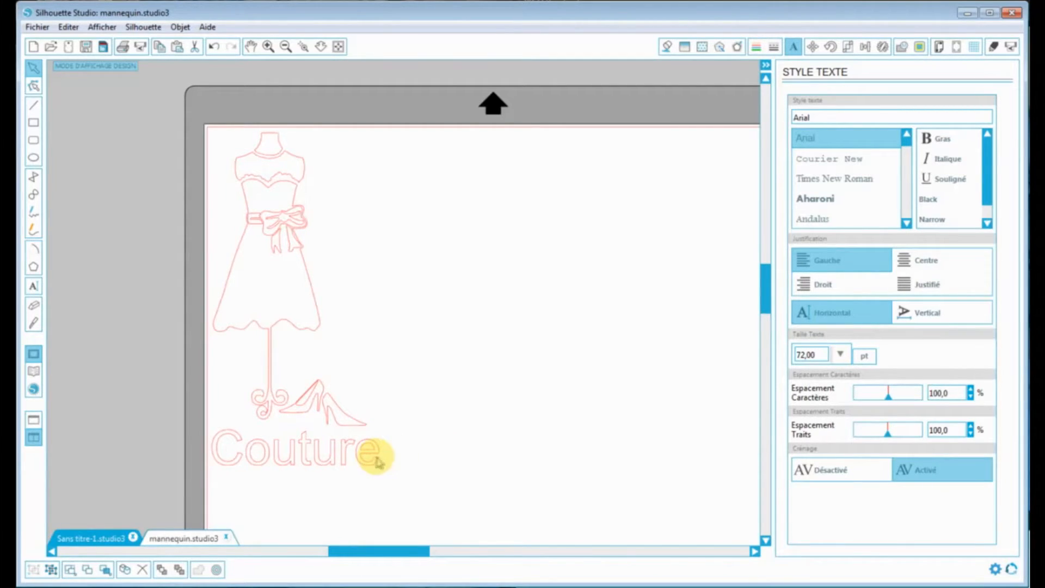
pyautogui.click(422, 446)
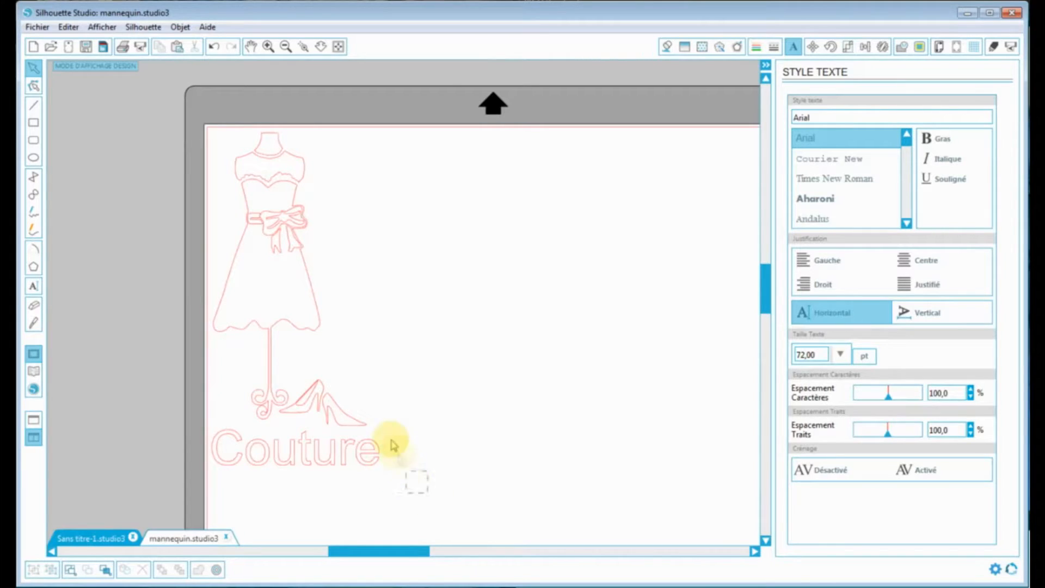
# Mirror the mannequin group and the Couture text together horizontally.
pyautogui.moveTo(394, 445); pyautogui.dragTo(274, 256)
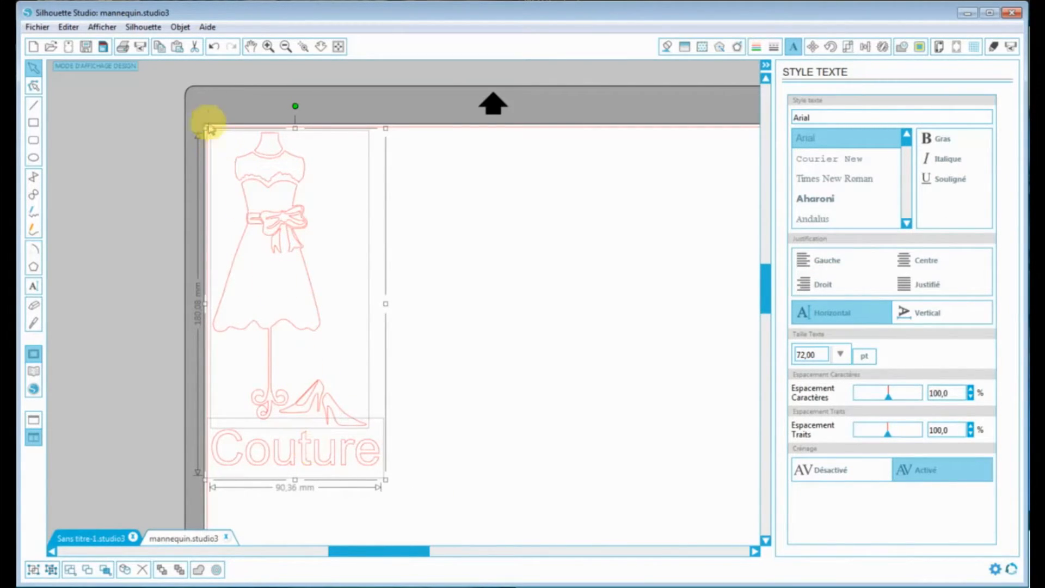
pyautogui.click(183, 29)
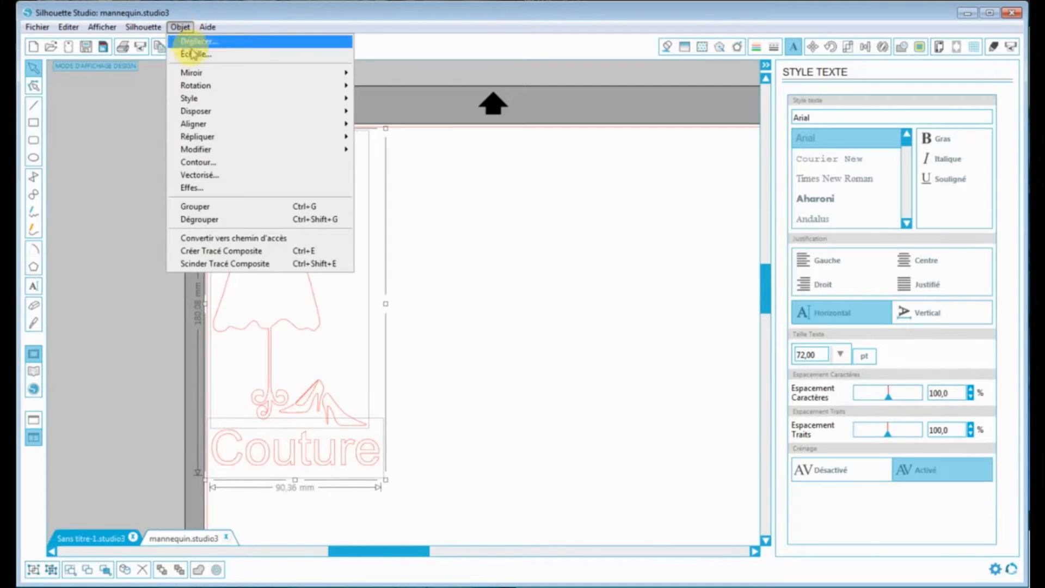
pyautogui.moveTo(201, 78)
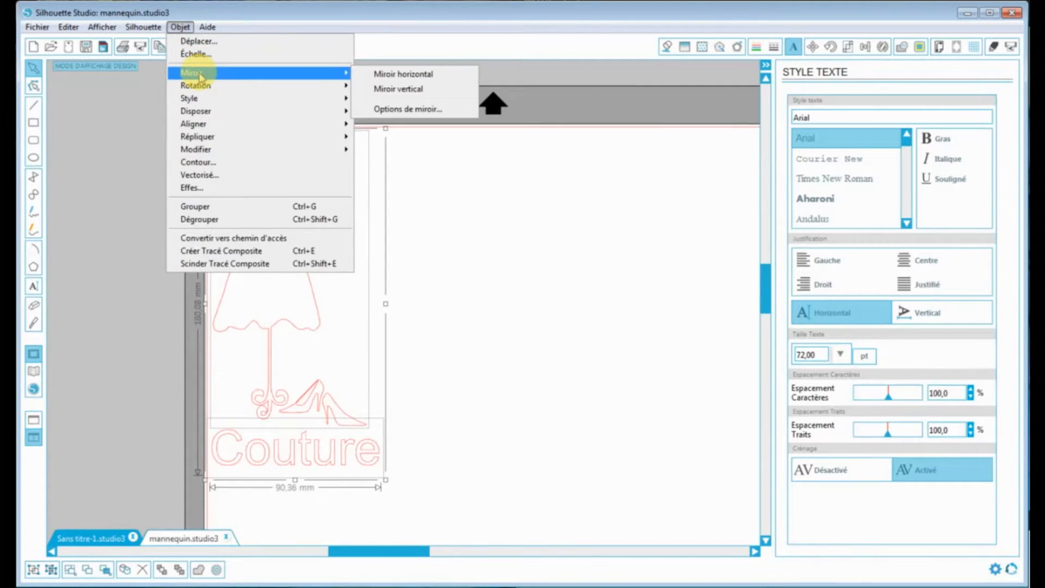
pyautogui.click(440, 80)
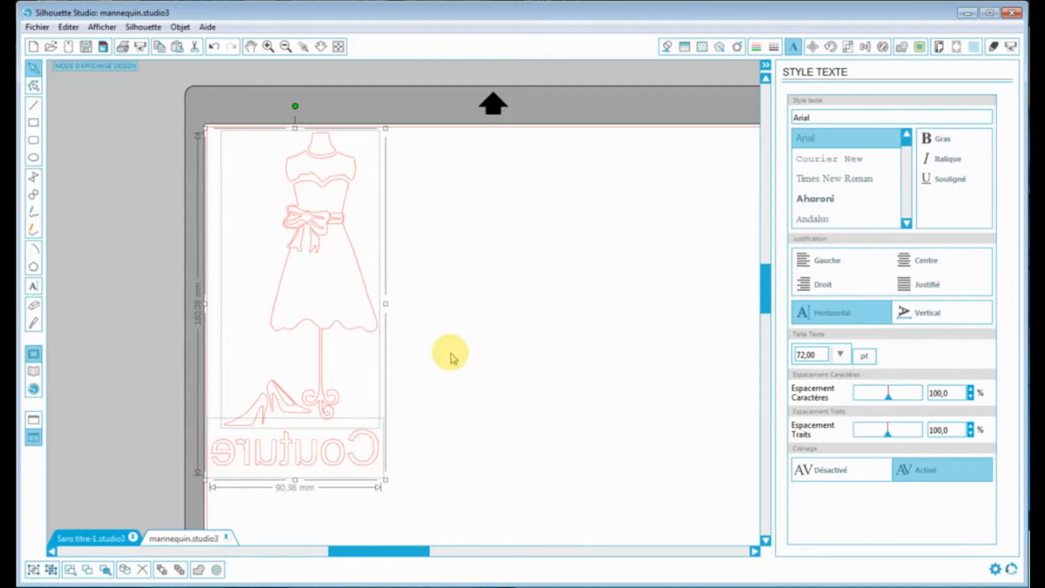
pyautogui.click(444, 355)
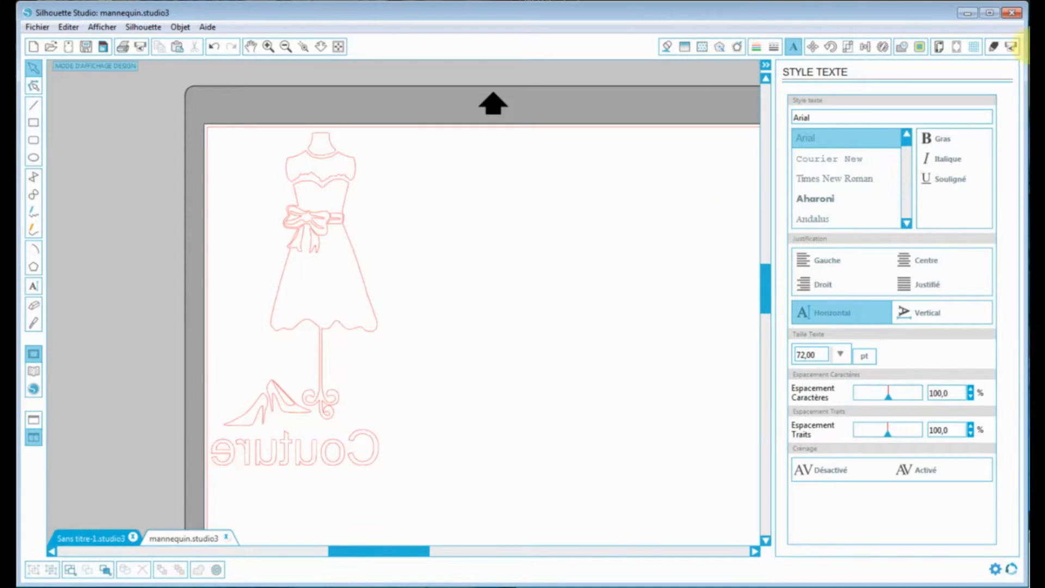
# Review the page setup, keeping the page size on Automatique (CAMEO), and check the registration mark settings.
pyautogui.click(940, 47)
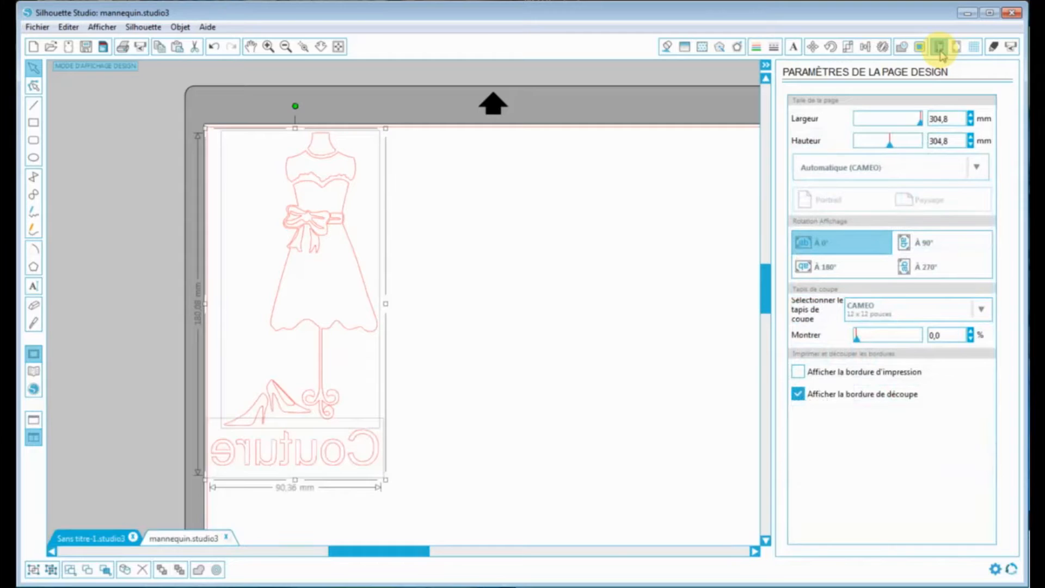
pyautogui.press('Escape')
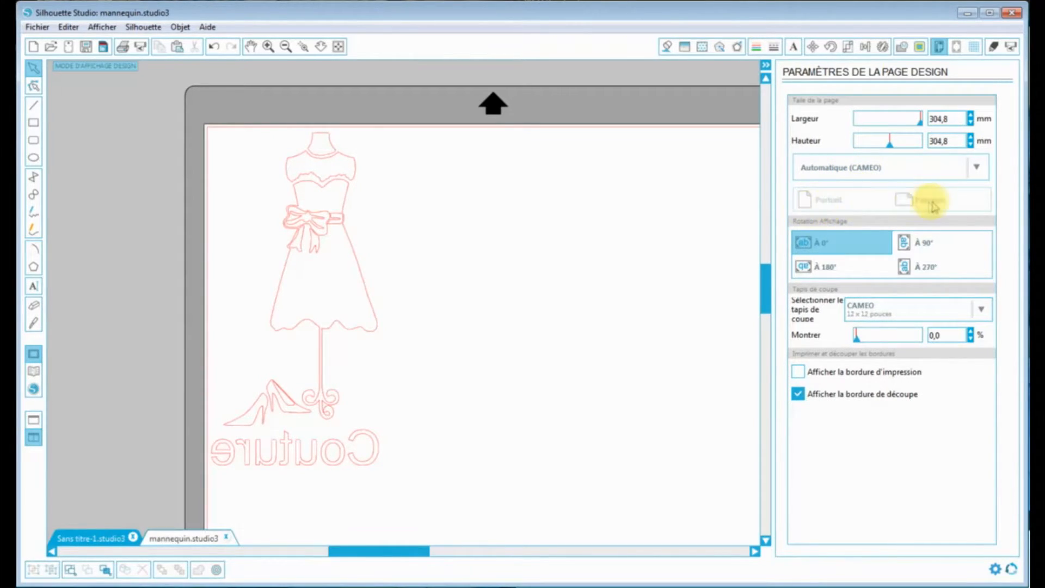
pyautogui.click(979, 173)
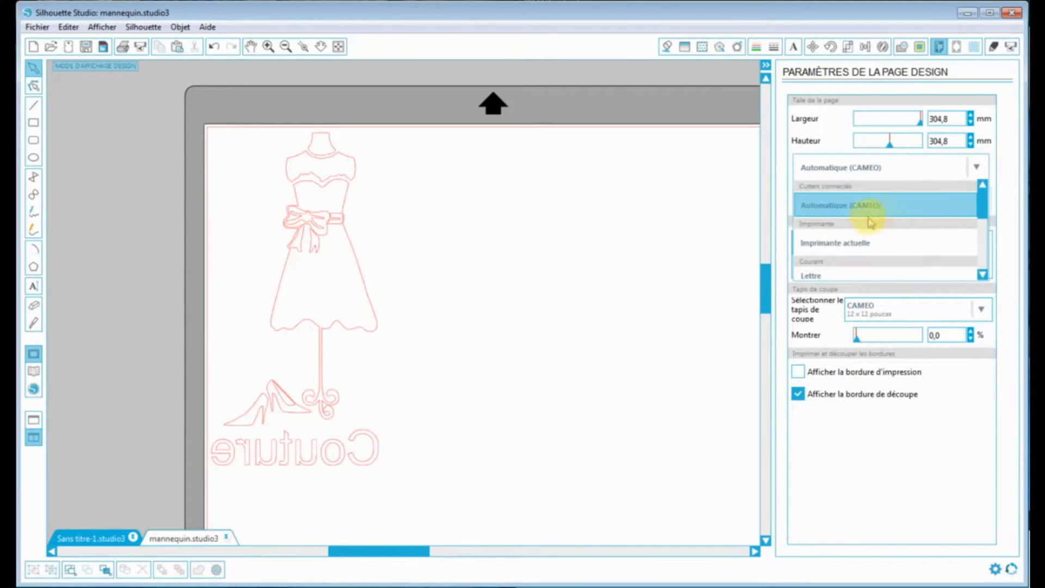
pyautogui.scroll(-2, 986, 217)
pyautogui.scroll(2, 984, 223)
pyautogui.moveTo(984, 211); pyautogui.dragTo(980, 187)
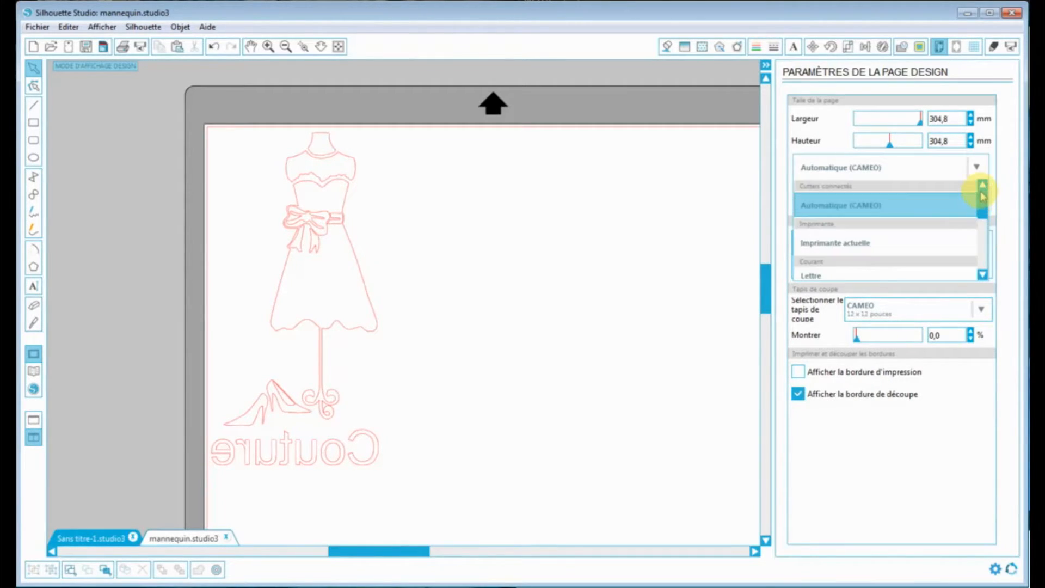
pyautogui.click(841, 217)
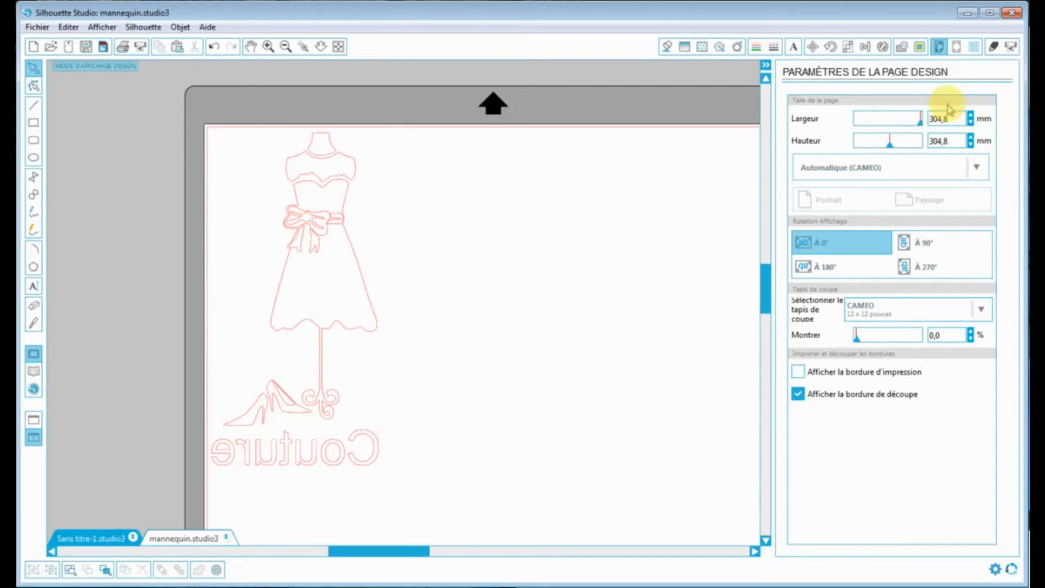
pyautogui.click(956, 47)
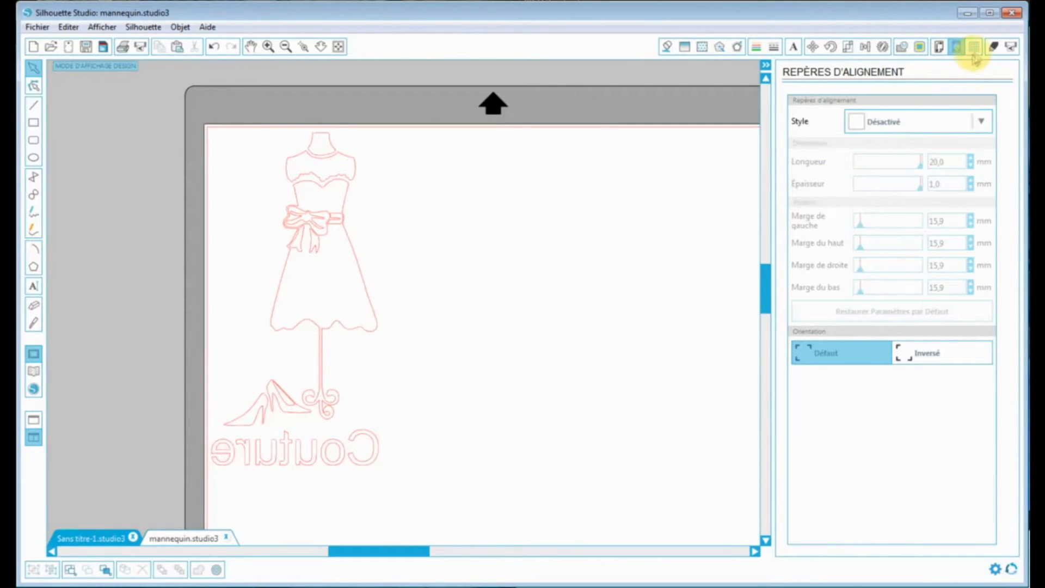
# Open the cut settings and compare the Avancé cutting mode with Standard, leaving Standard selected.
pyautogui.click(995, 48)
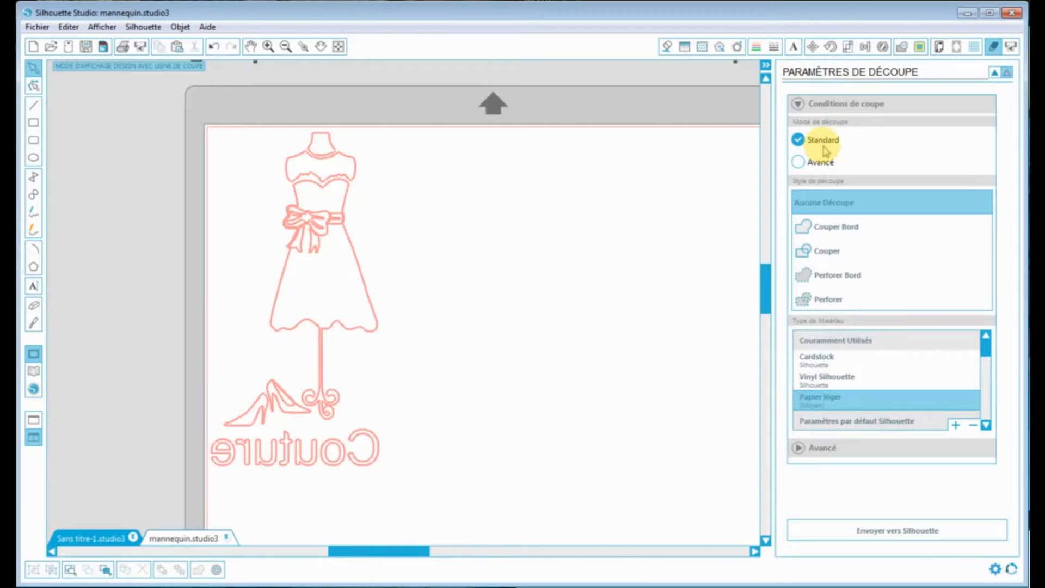
pyautogui.click(823, 163)
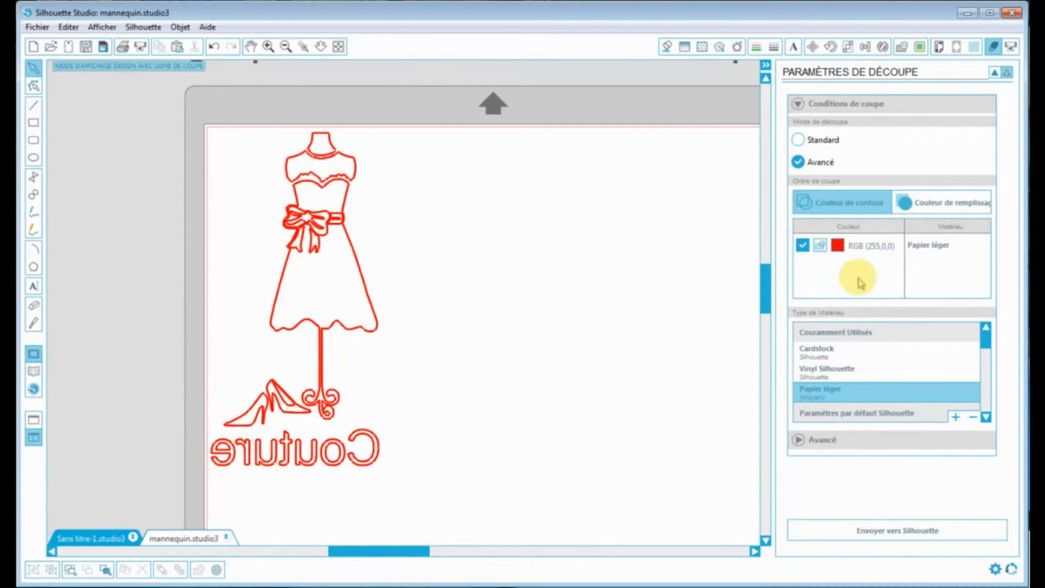
pyautogui.click(824, 142)
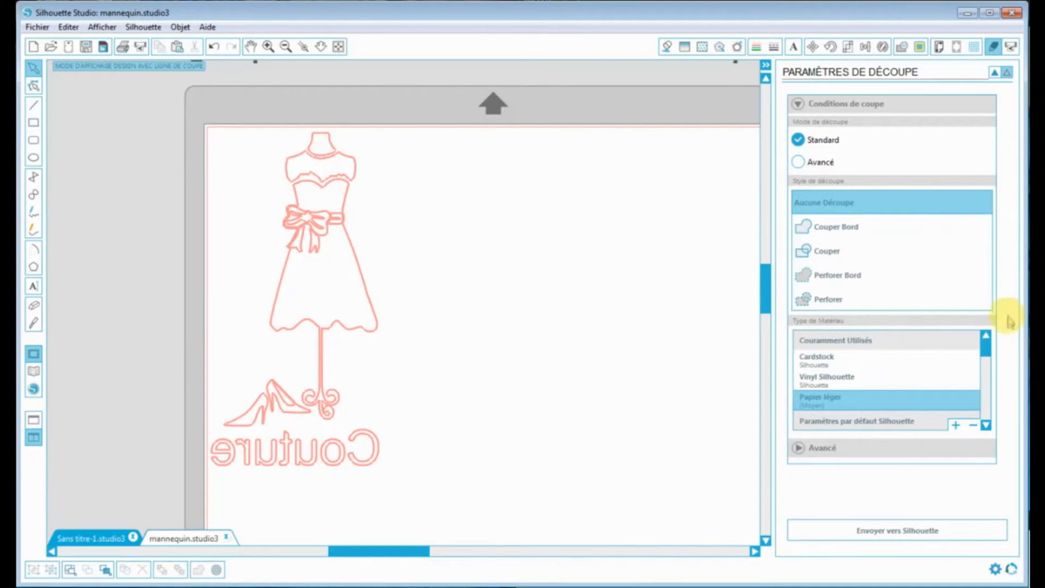
# Choose Transfert à chaud flex Silhouette (Lisse) as the cut material and bring up its blade settings.
pyautogui.moveTo(987, 354); pyautogui.dragTo(987, 366)
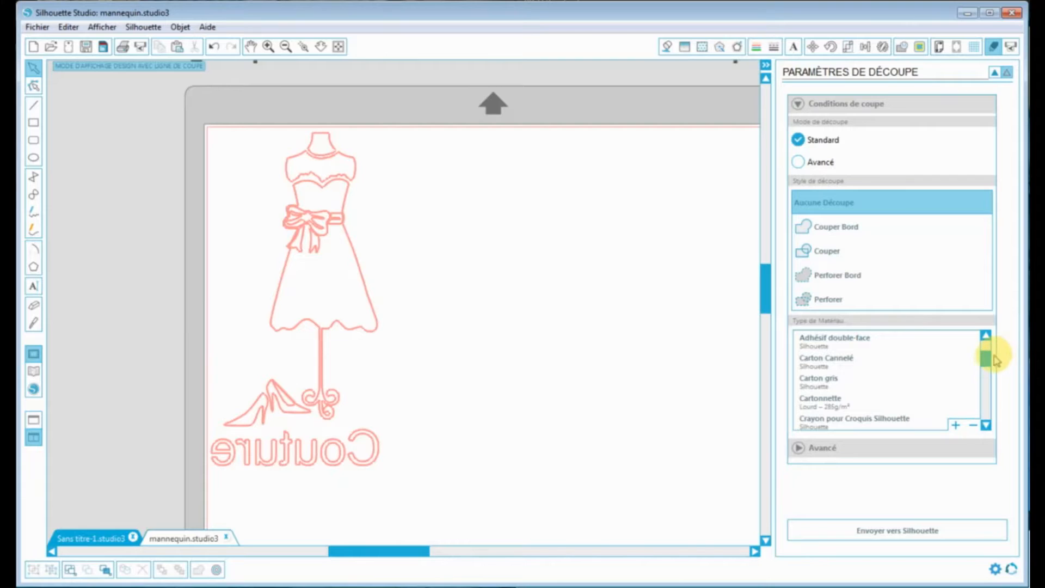
pyautogui.moveTo(986, 370); pyautogui.dragTo(995, 422)
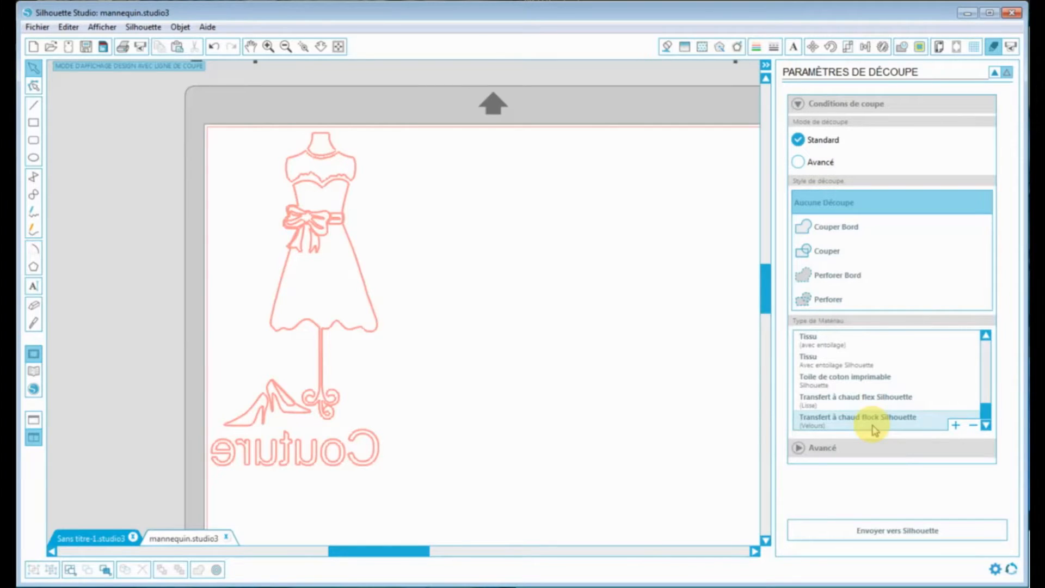
pyautogui.click(866, 406)
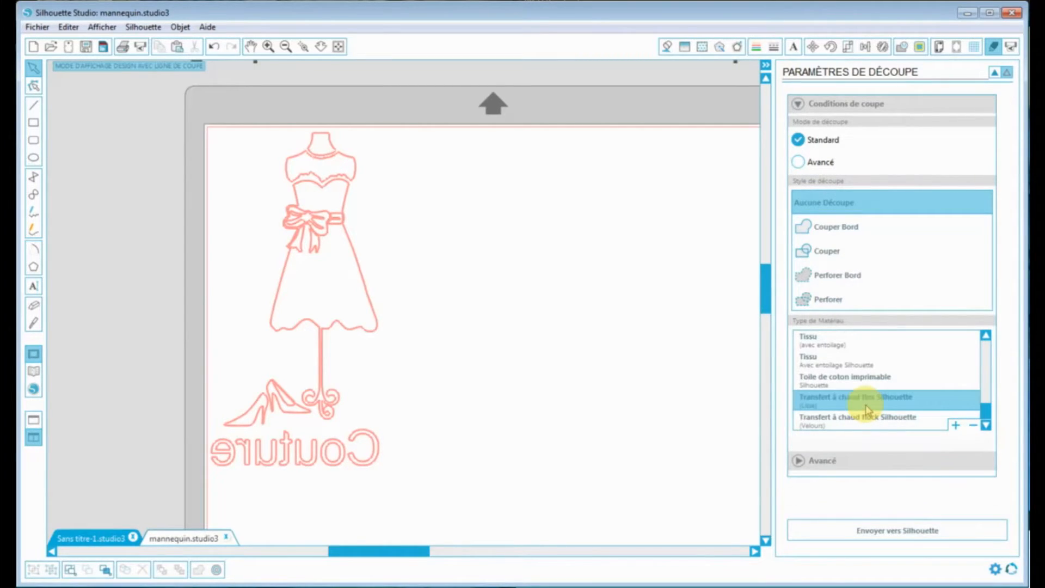
pyautogui.moveTo(998, 358); pyautogui.dragTo(1008, 502)
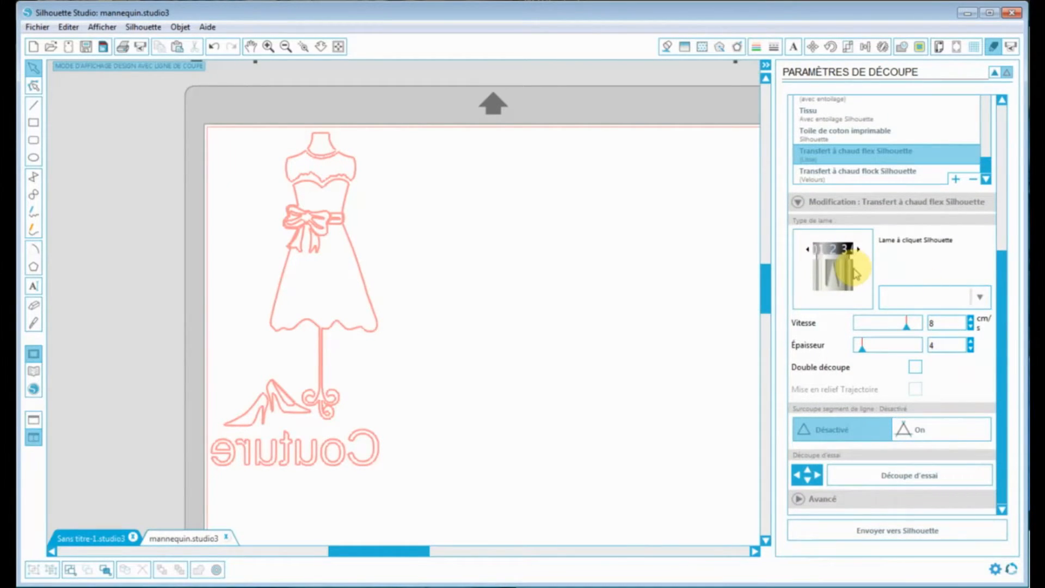